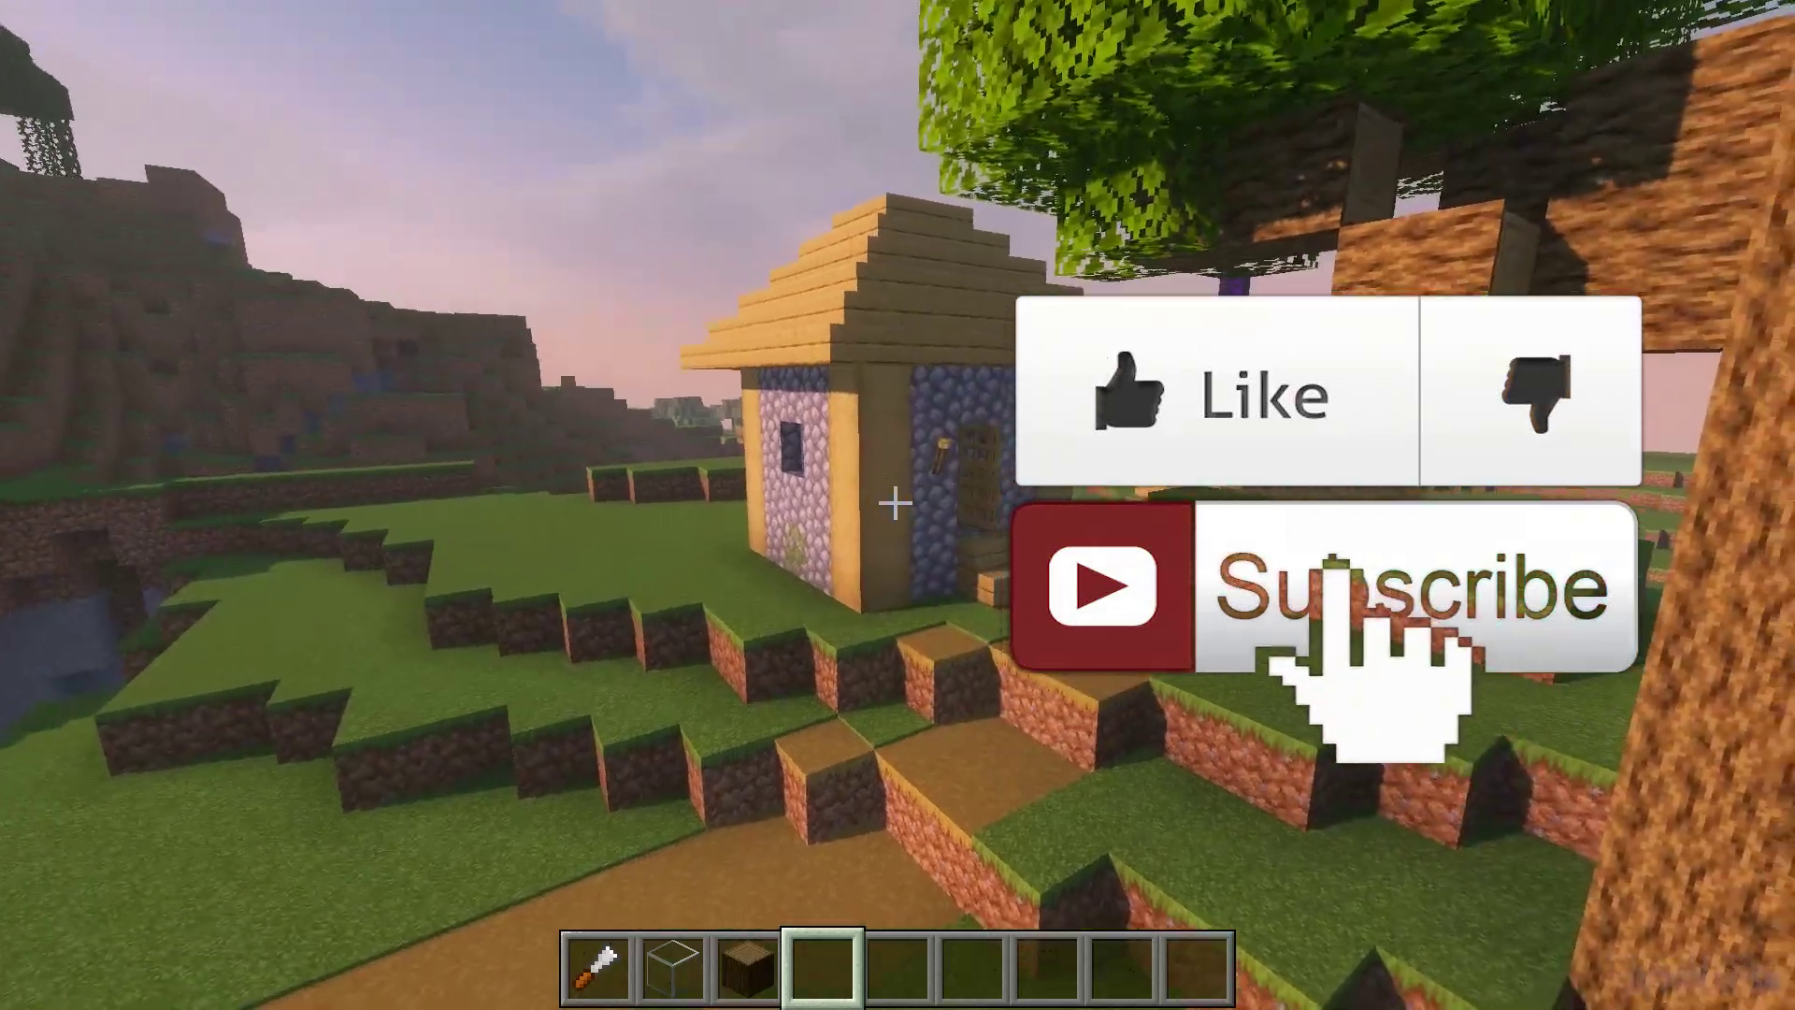
Open the game's key binding settings at the Freecam section.
key("w")
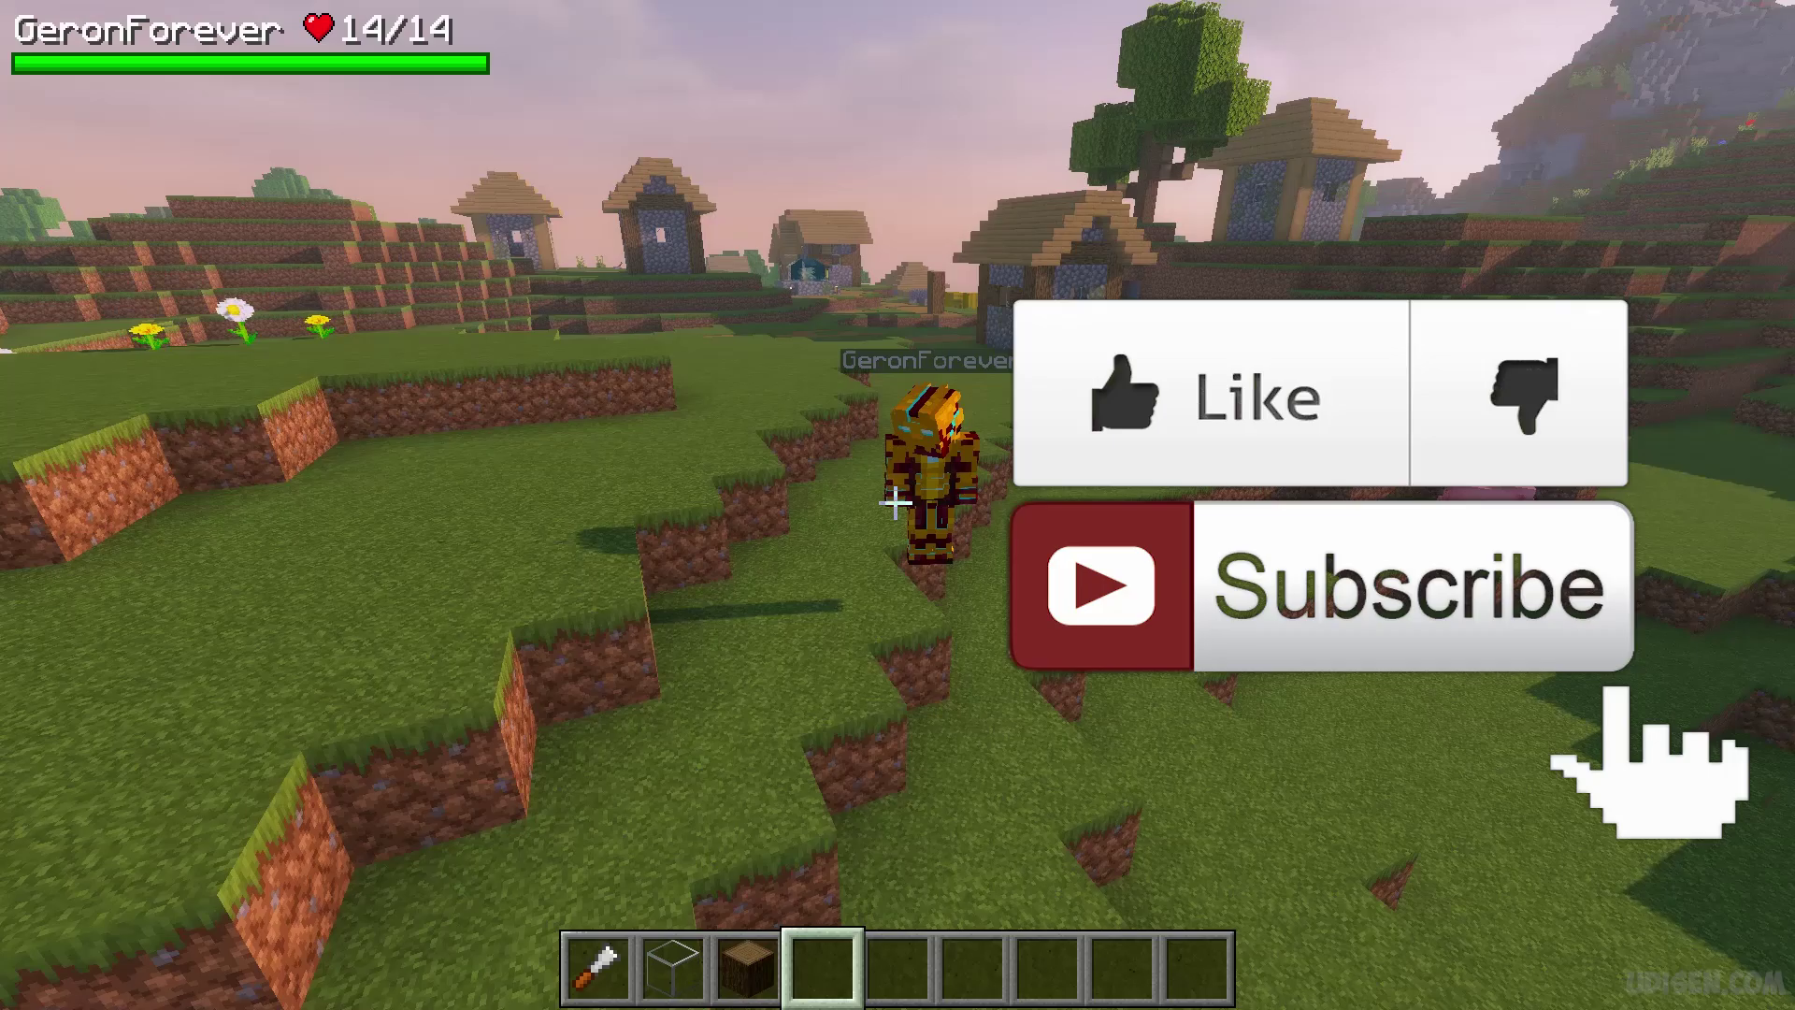
key("Escape")
left_click(806, 595)
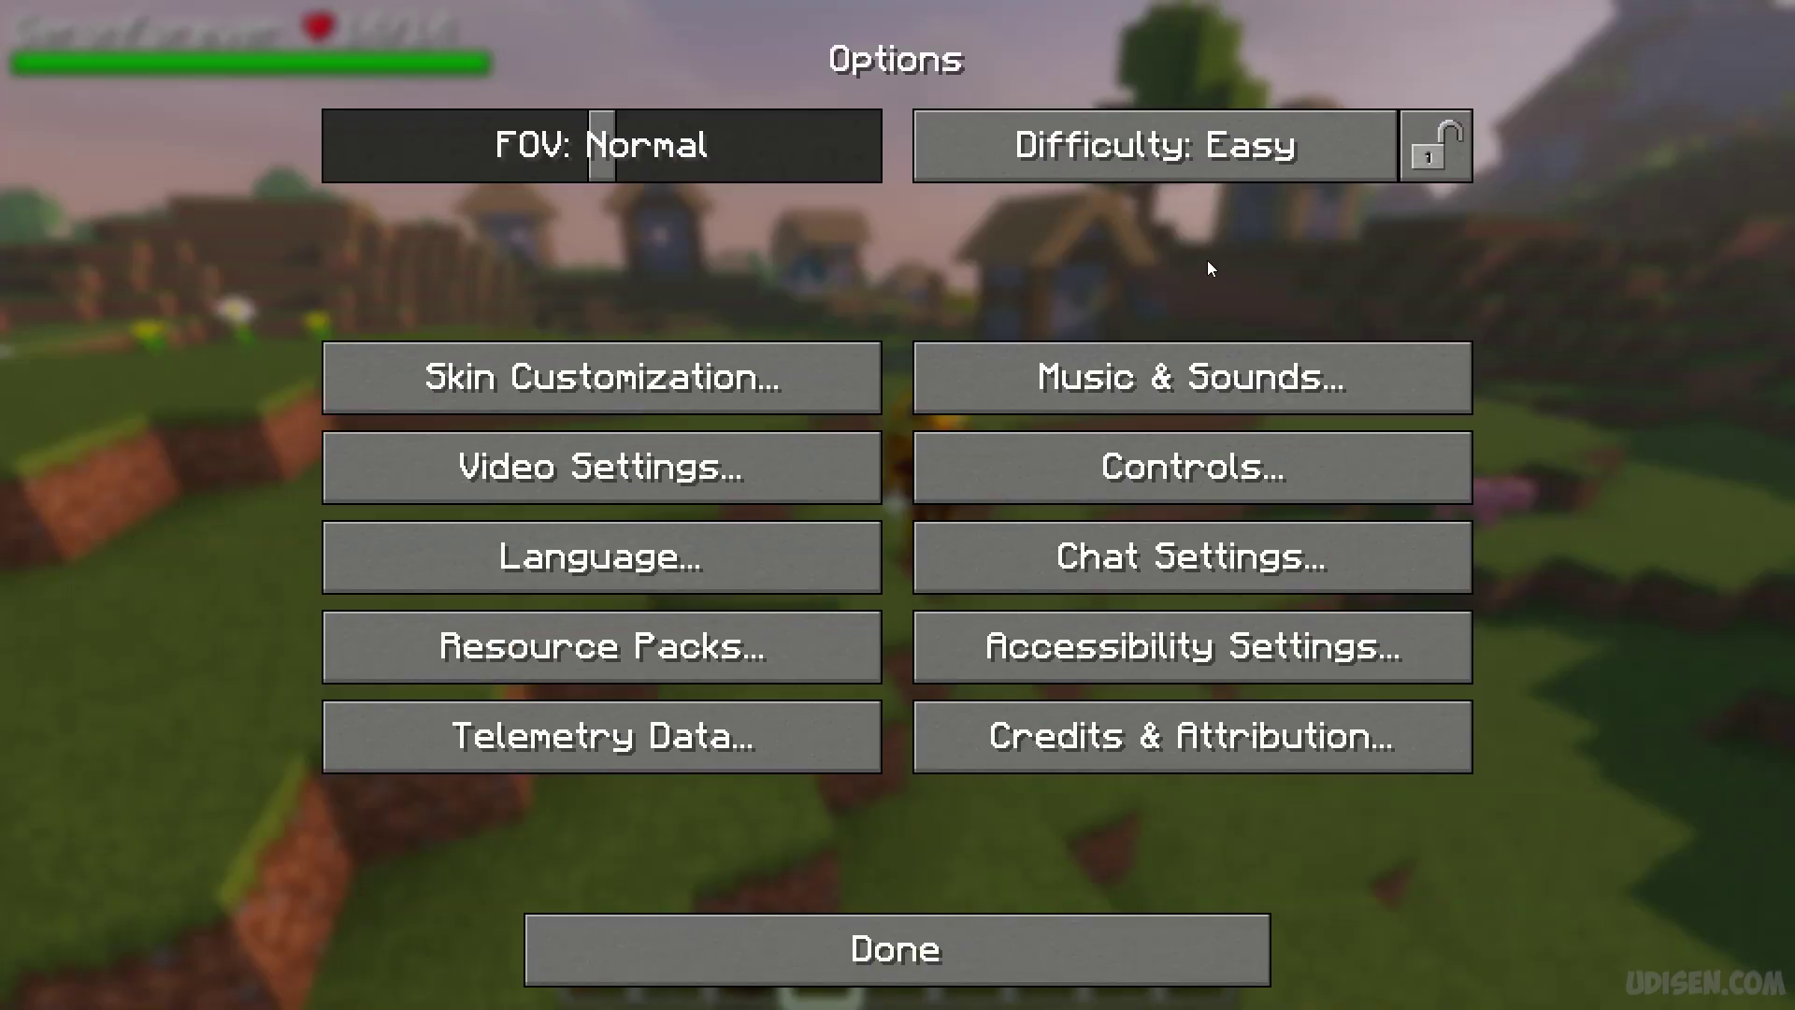
left_click(1206, 468)
left_click(1337, 159)
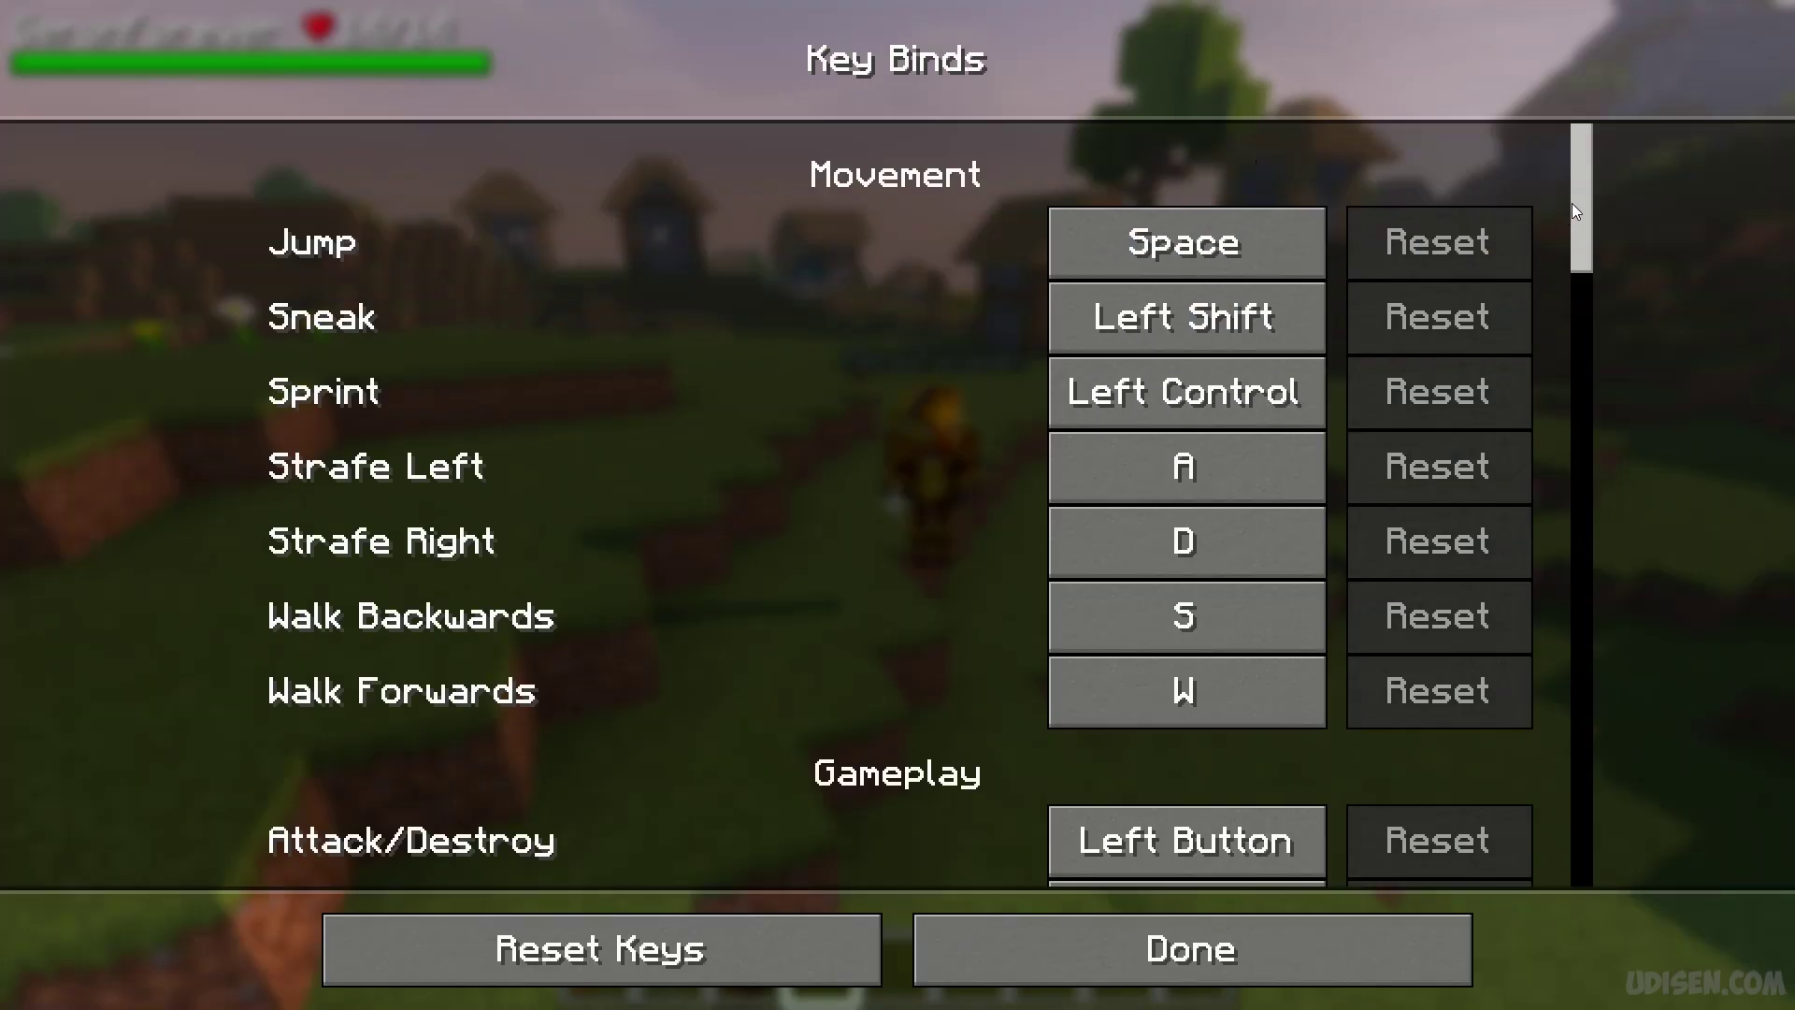
left_click_drag(1572, 203, 1611, 796)
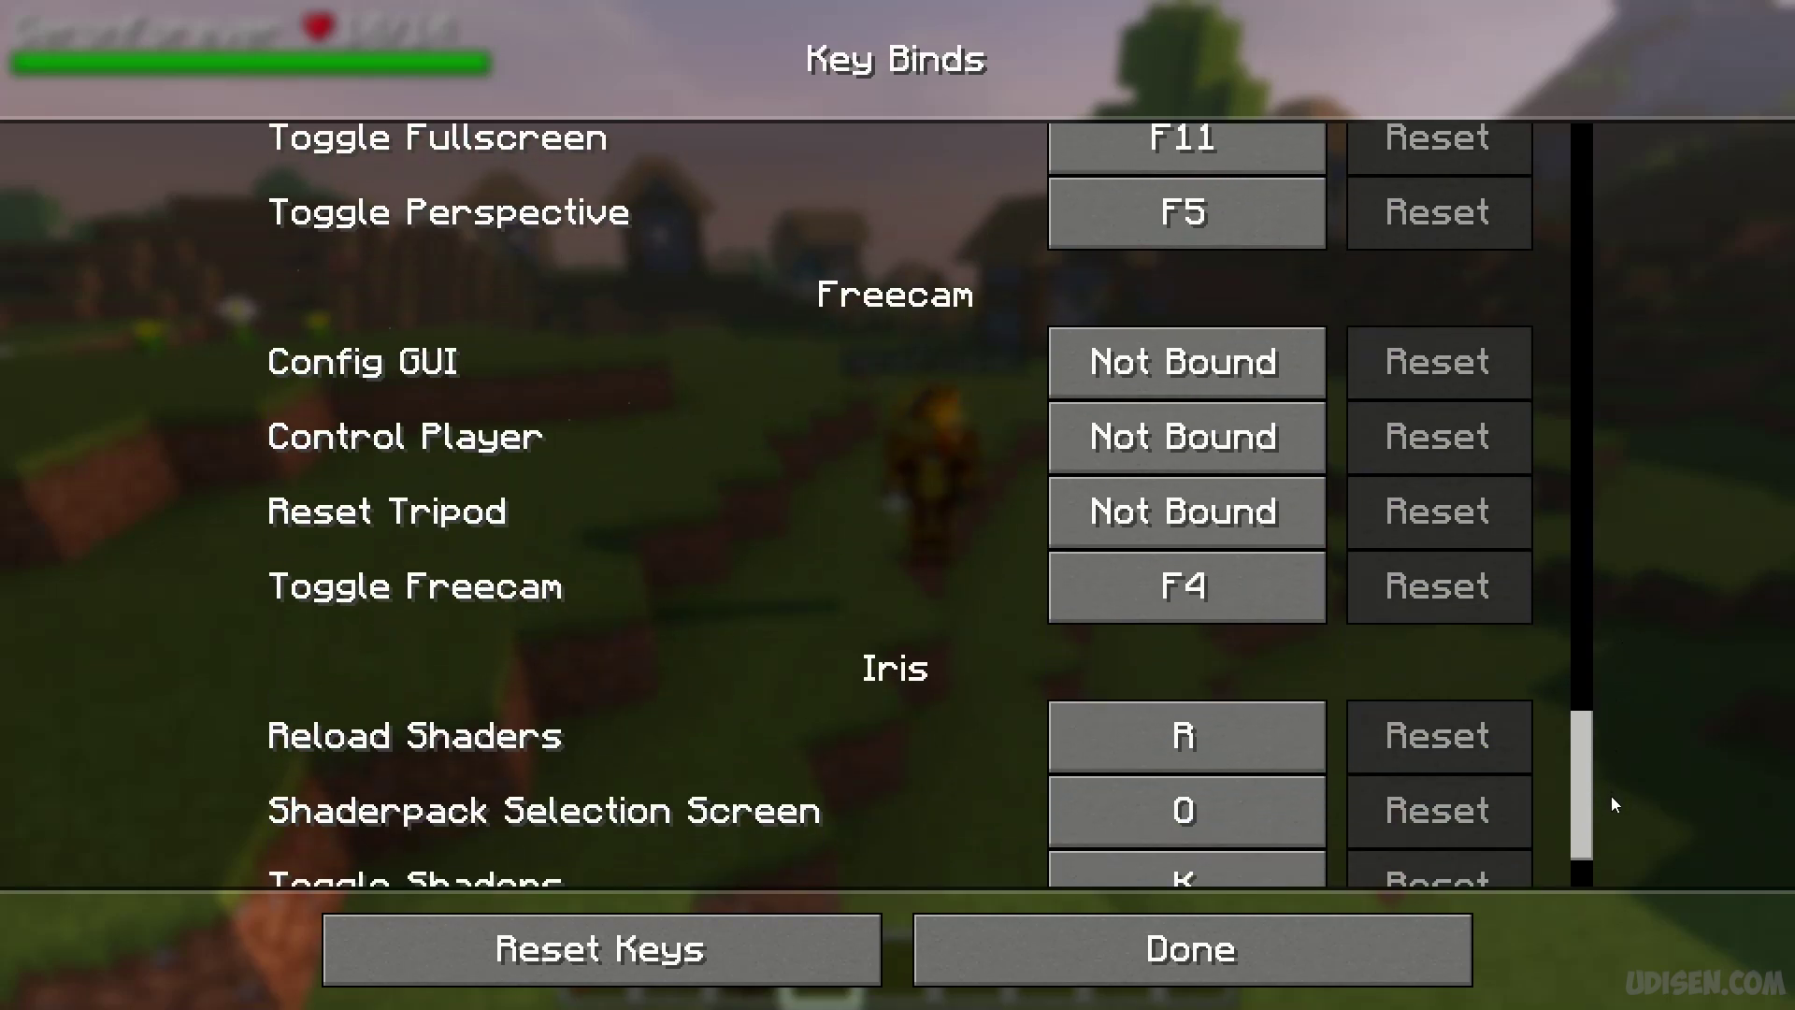
scroll(1611, 797, "down", 2)
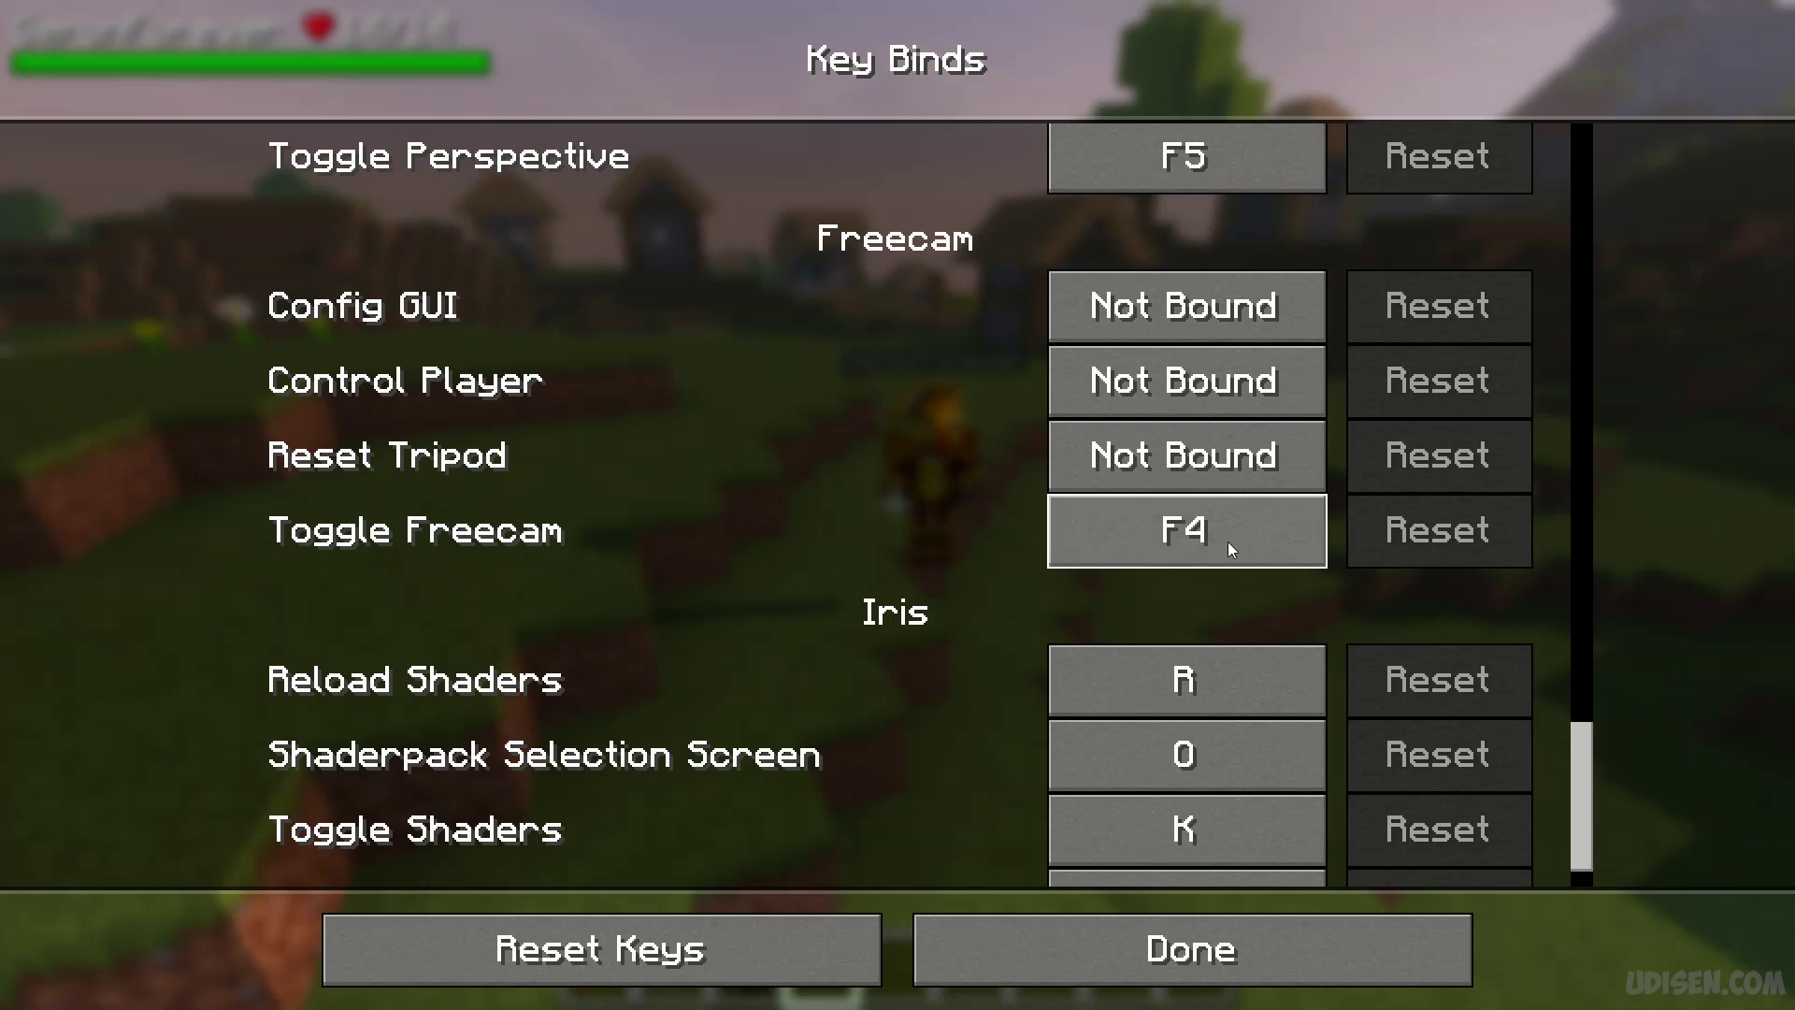
Bind Freecam's Config GUI to ], Control Player to [ and Reset Tripod to \, and return to the game.
left_click(1201, 313)
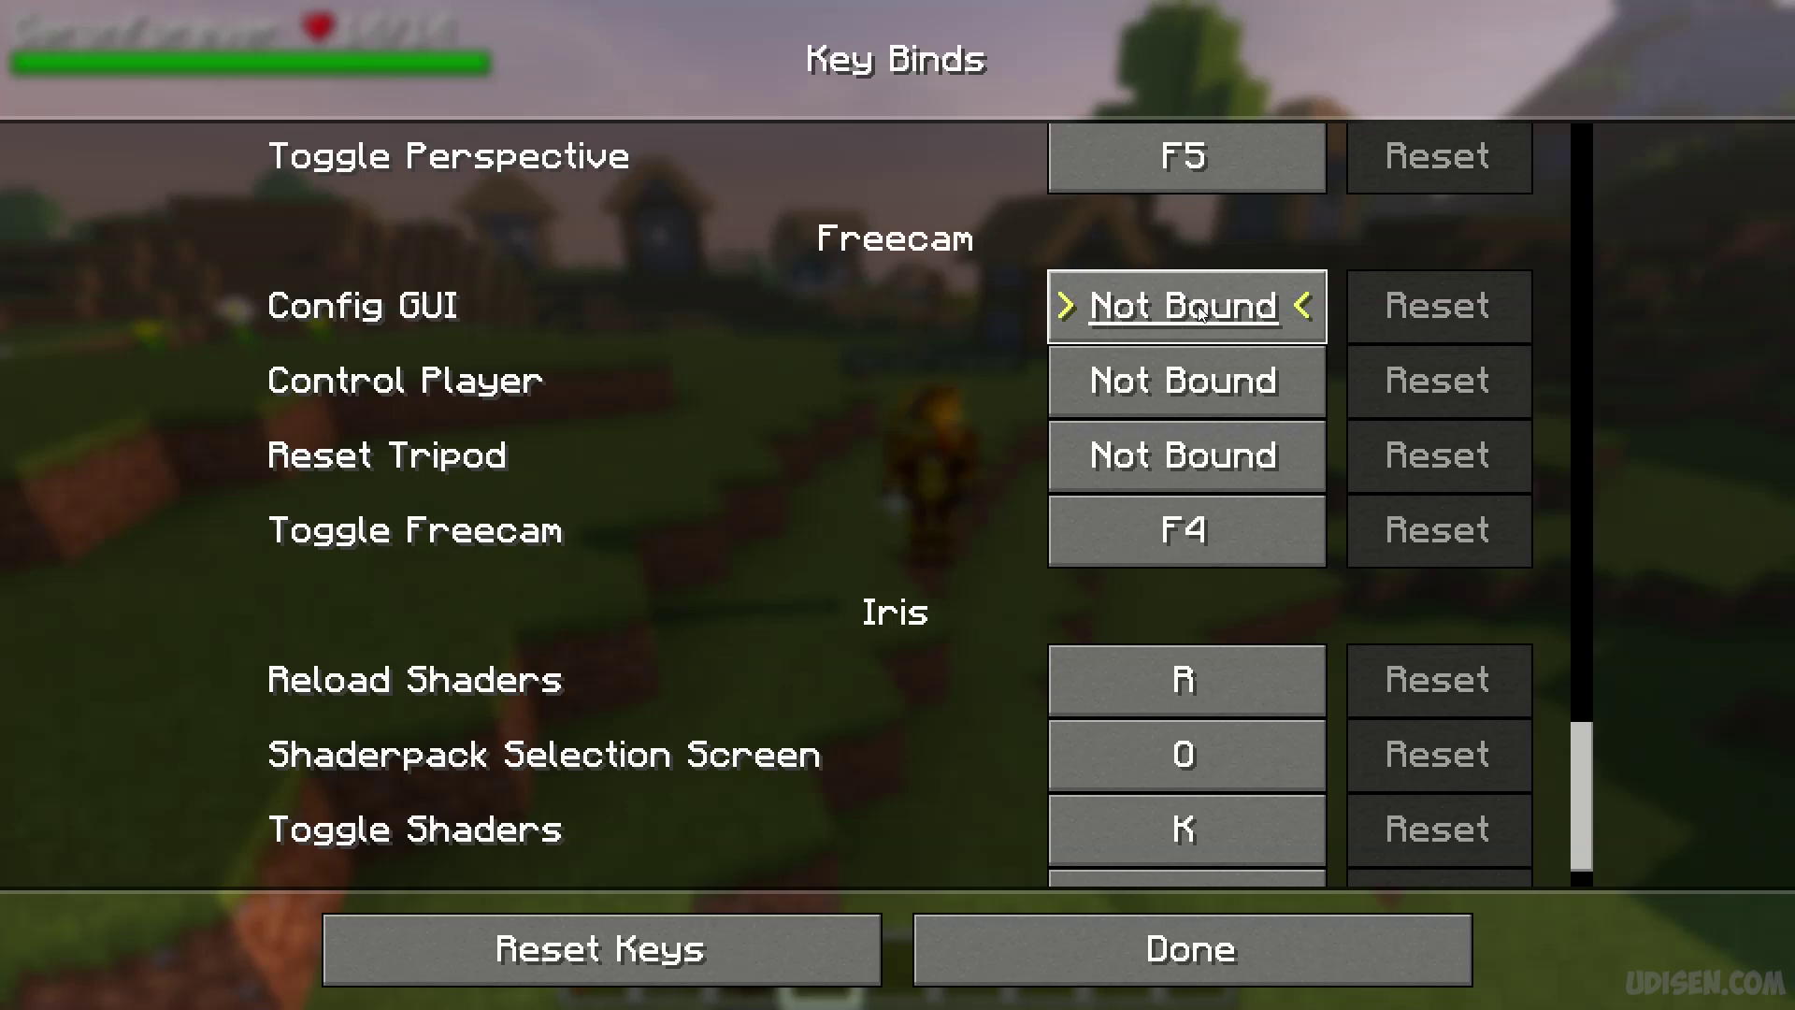
key("bracketright")
left_click(1250, 370)
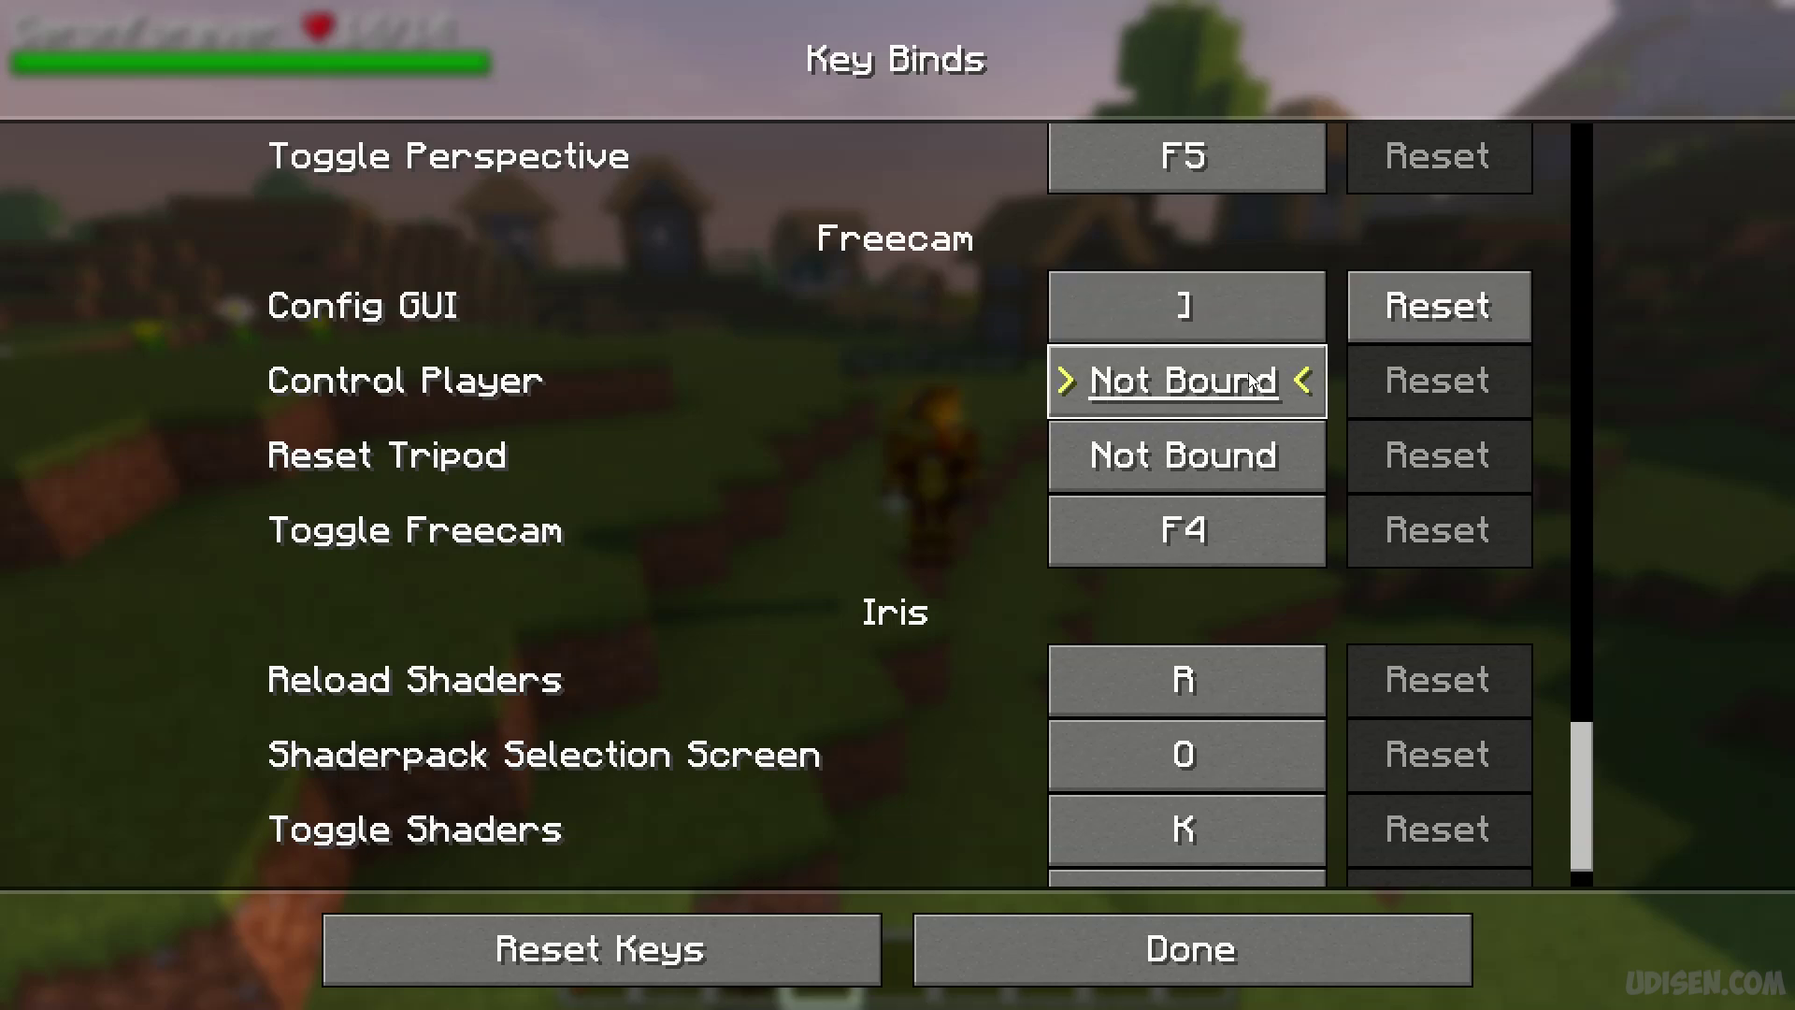
key("bracketleft")
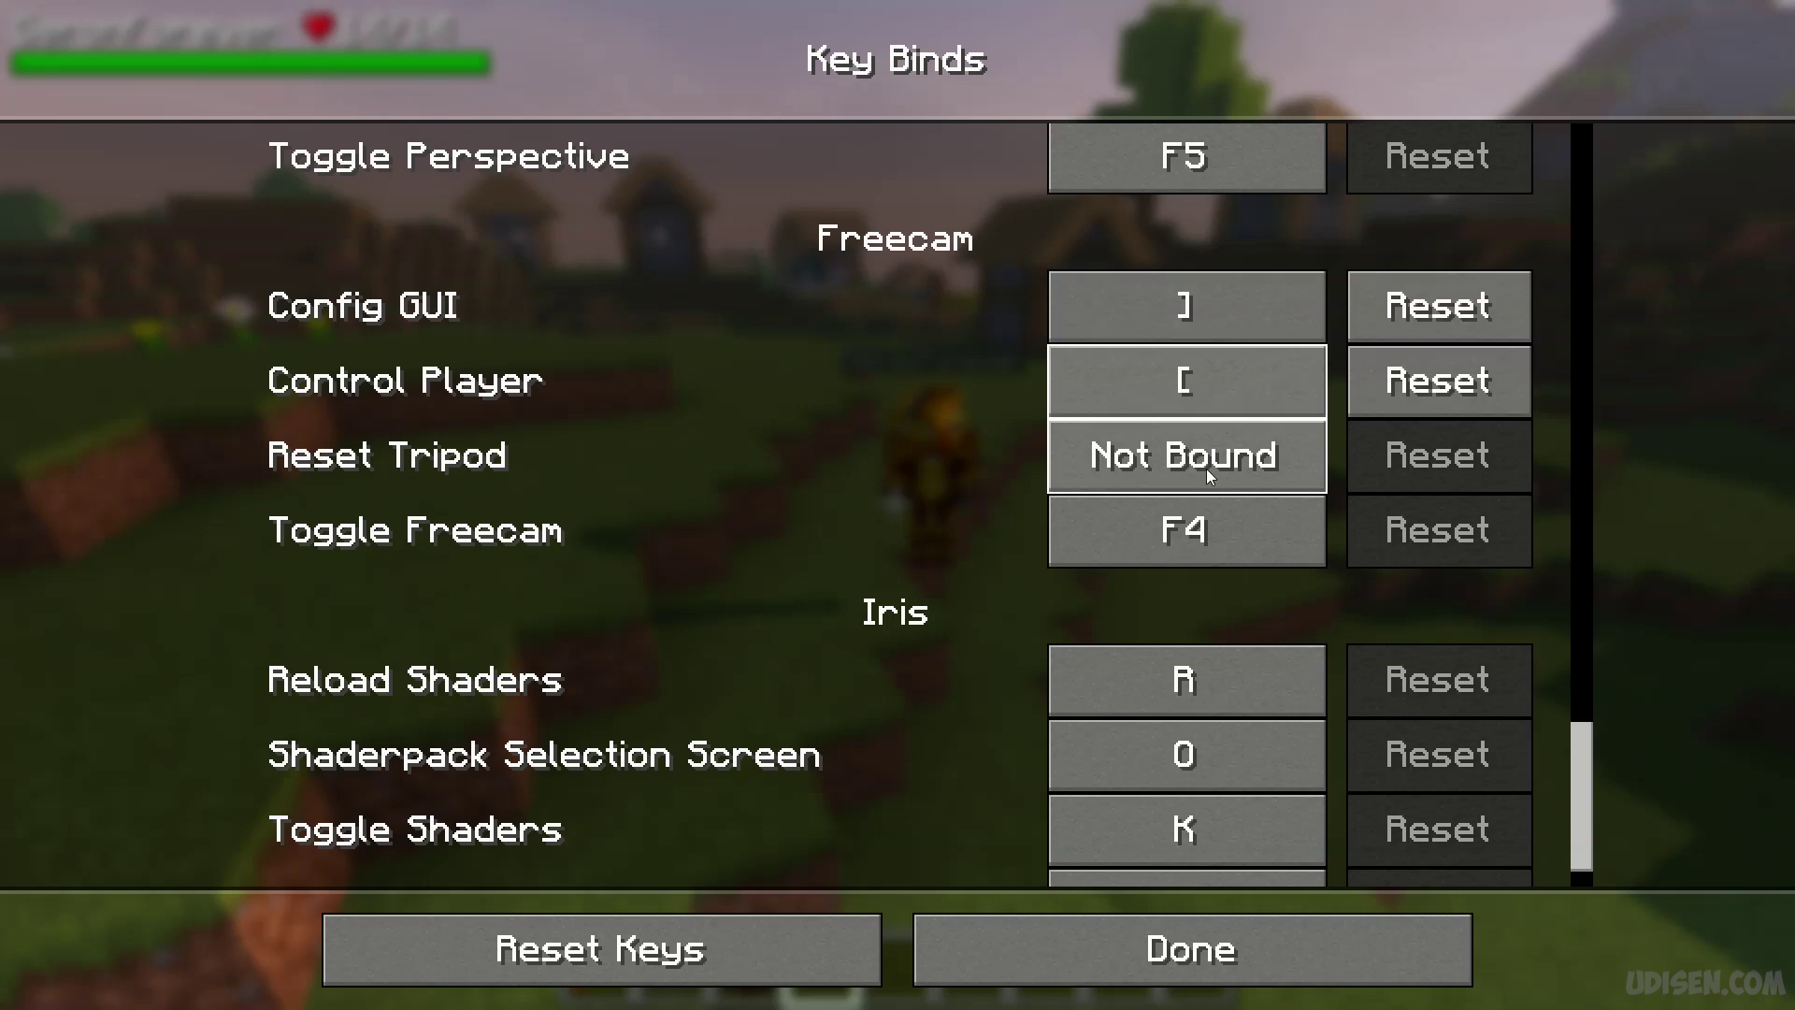
left_click(1207, 468)
key("backslash")
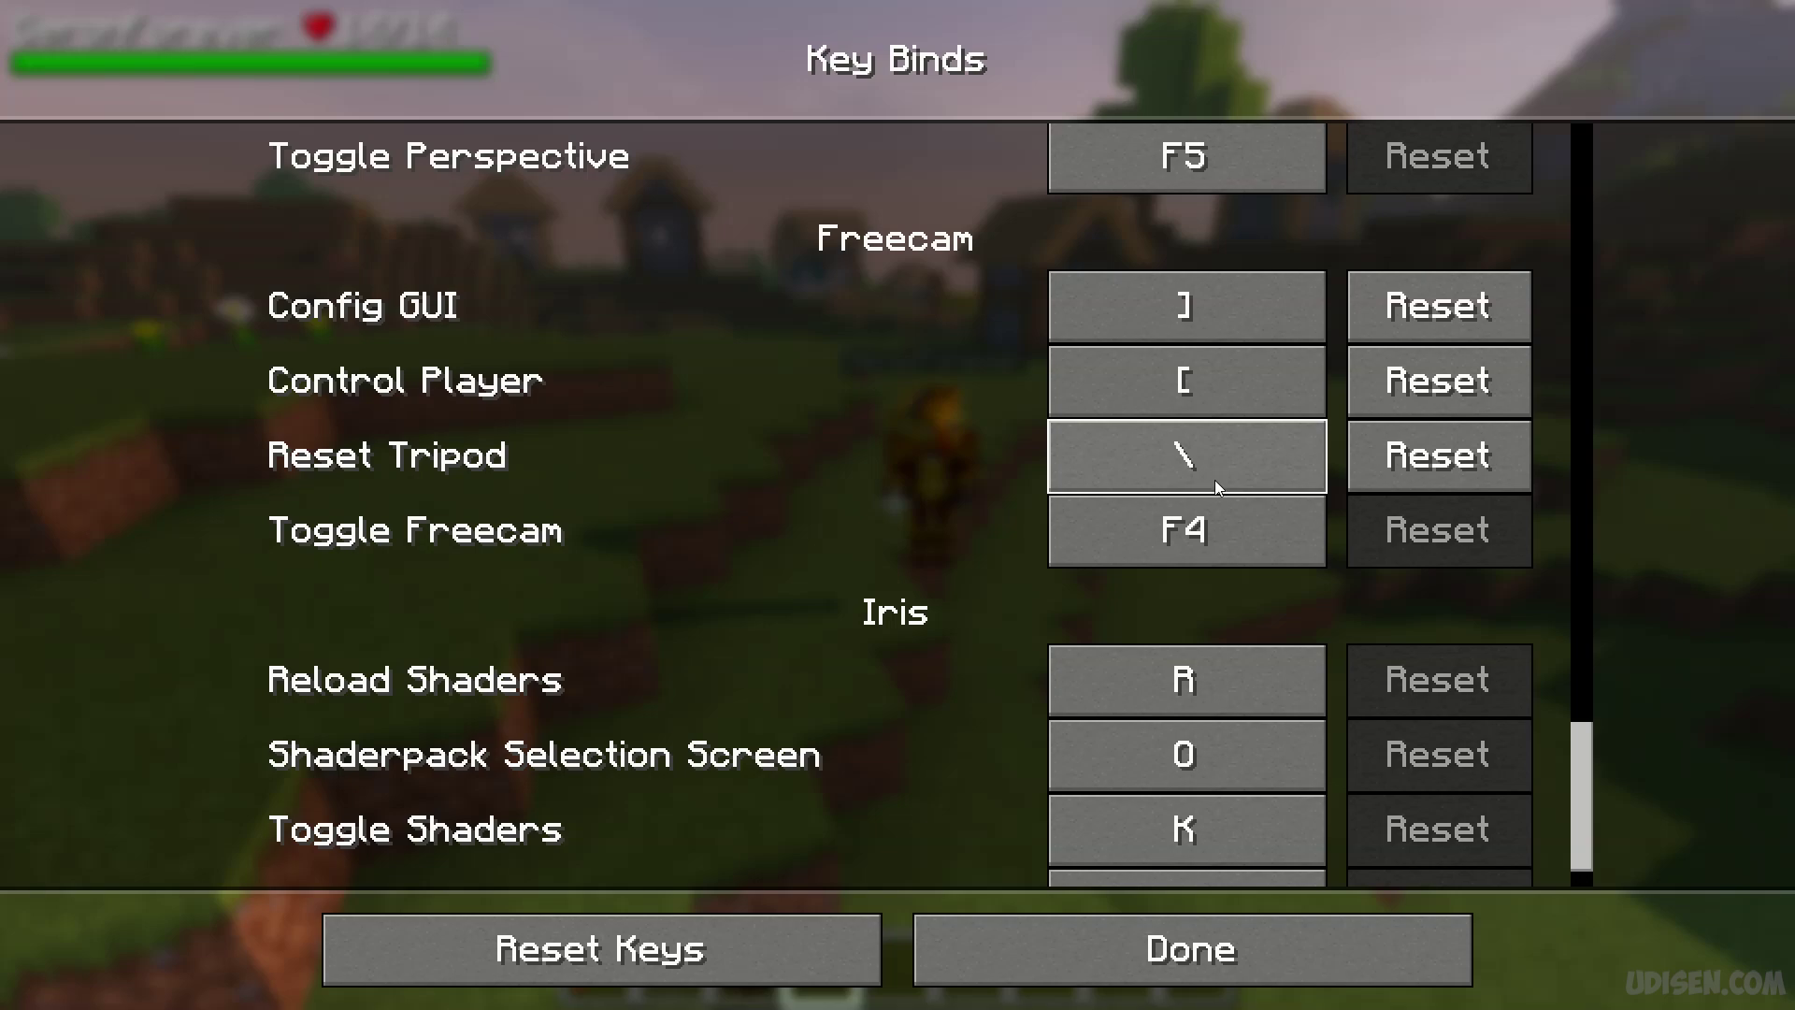
left_click(1076, 973)
left_click(1040, 943)
left_click(1037, 940)
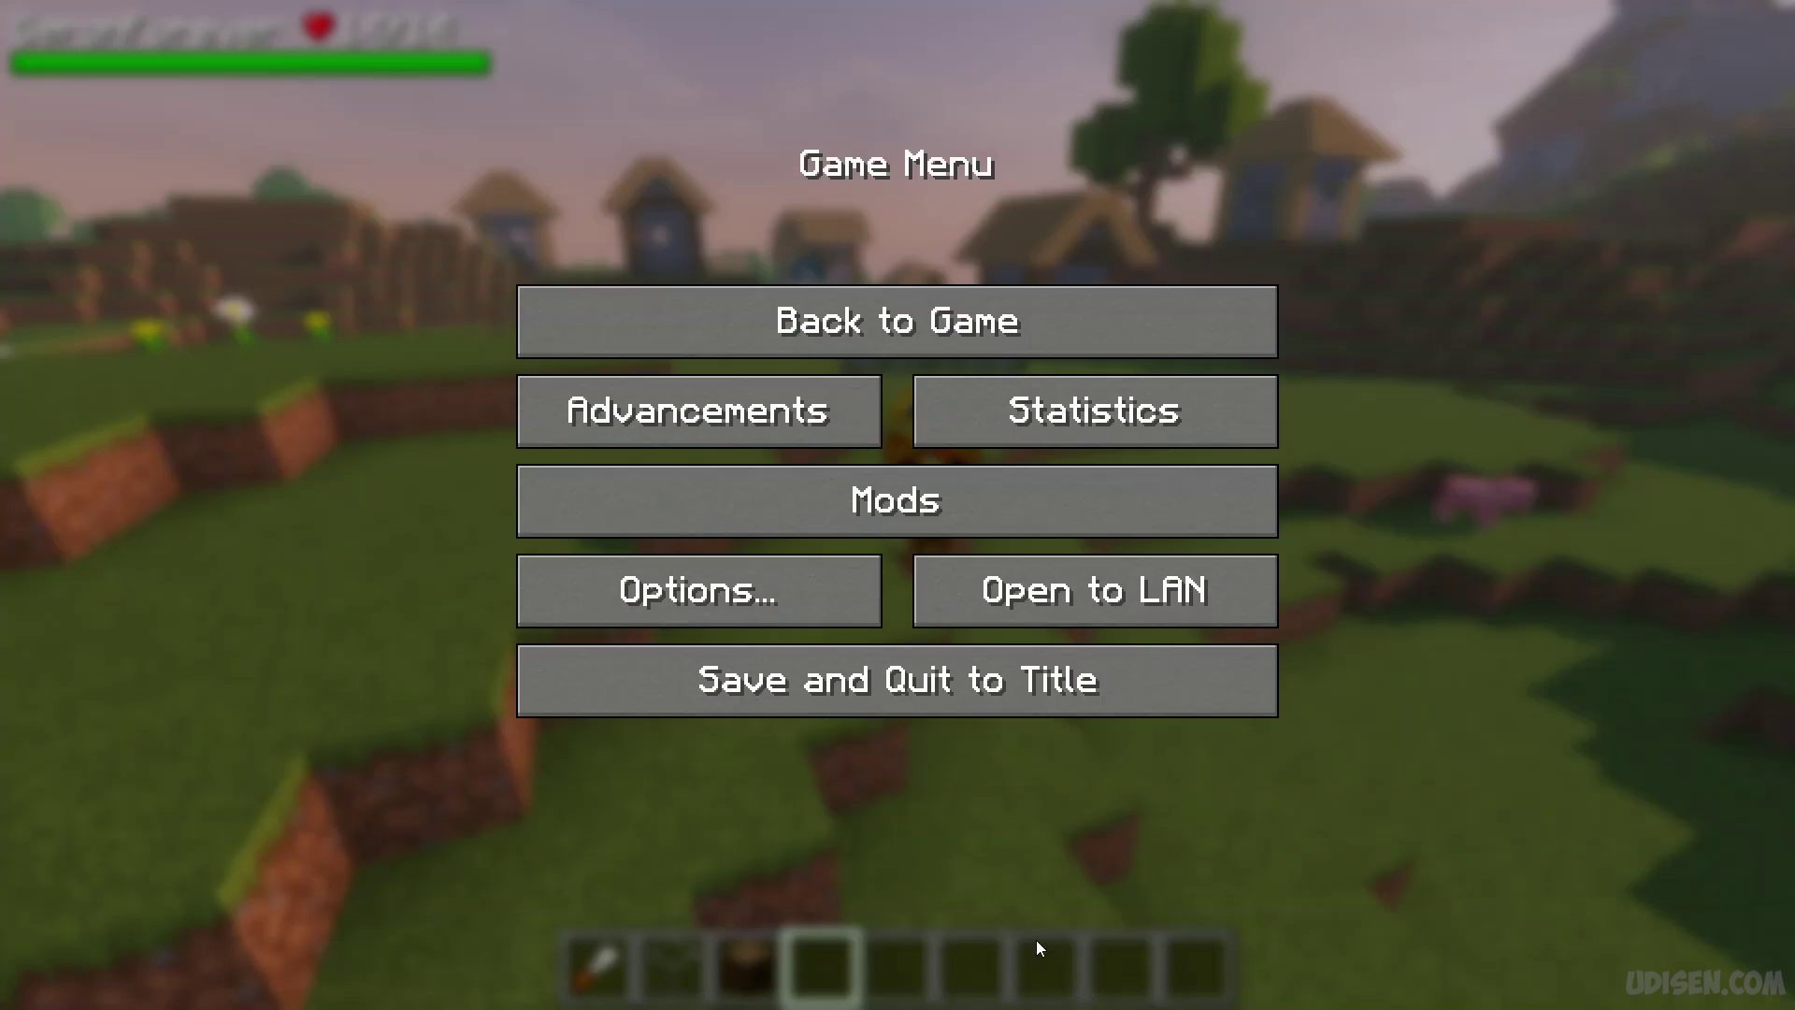
left_click(870, 327)
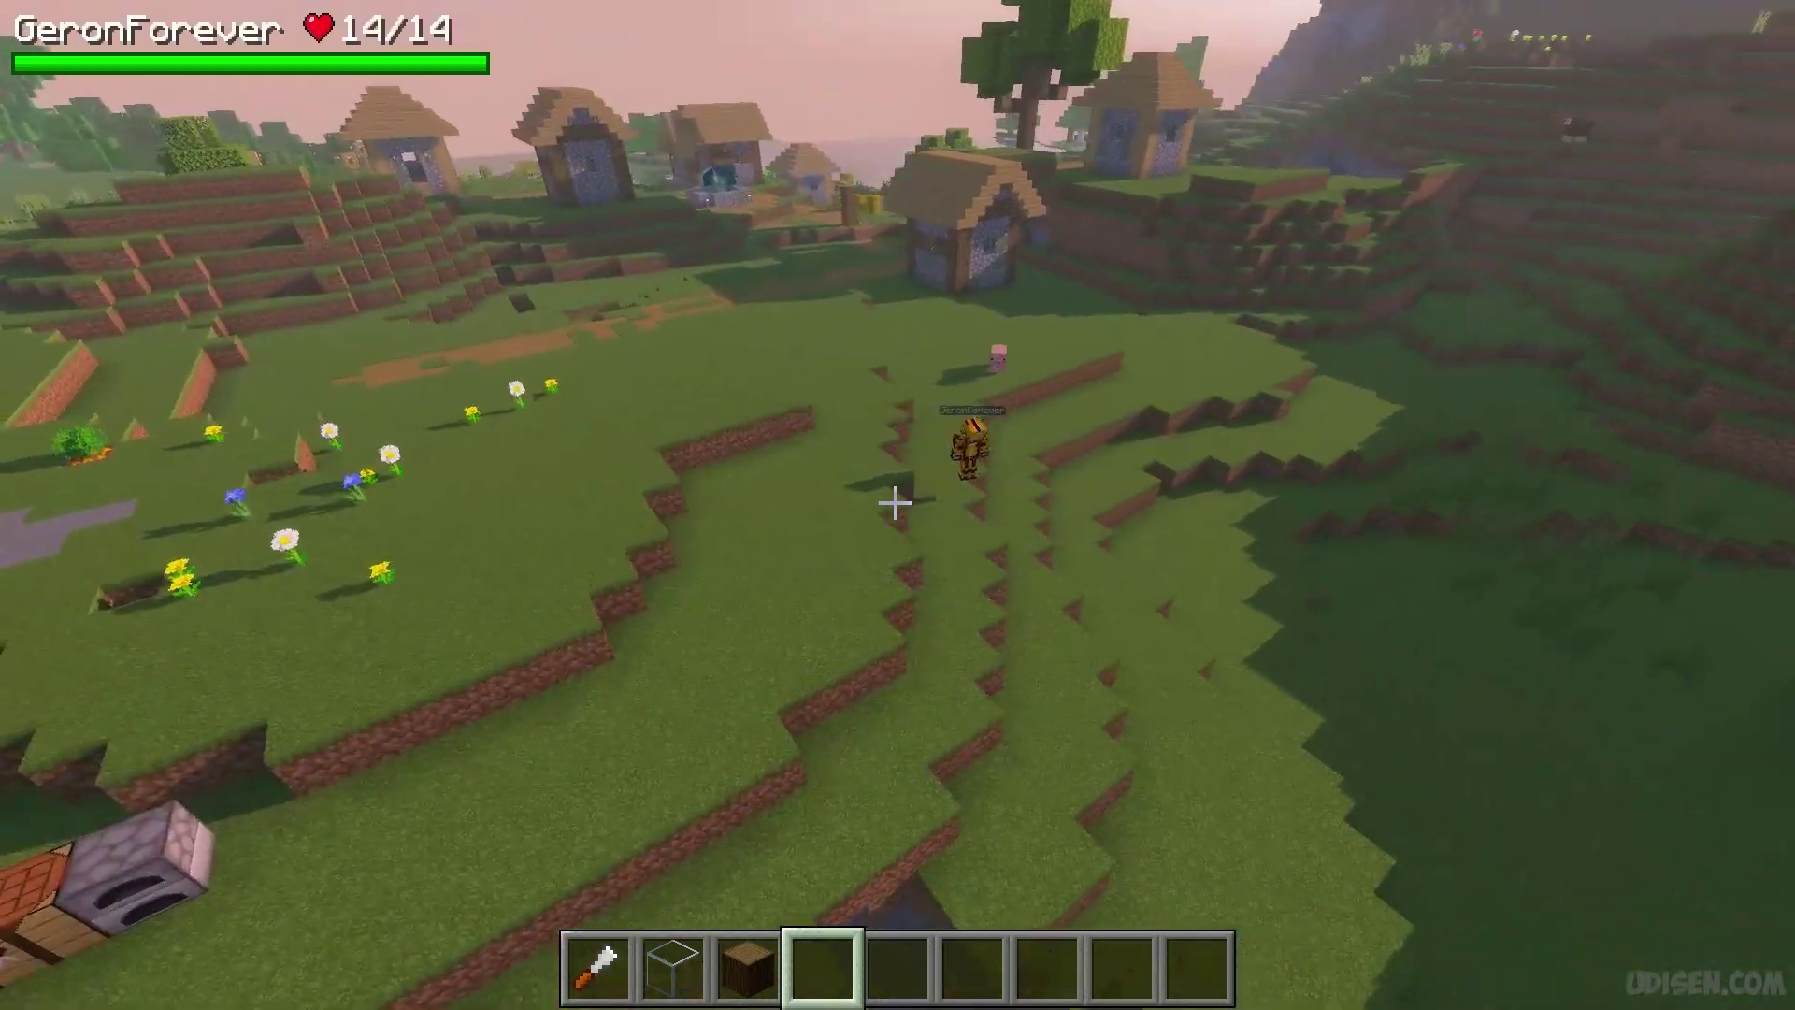
Fly the free camera around the player character on the grassy slope.
key("shift")
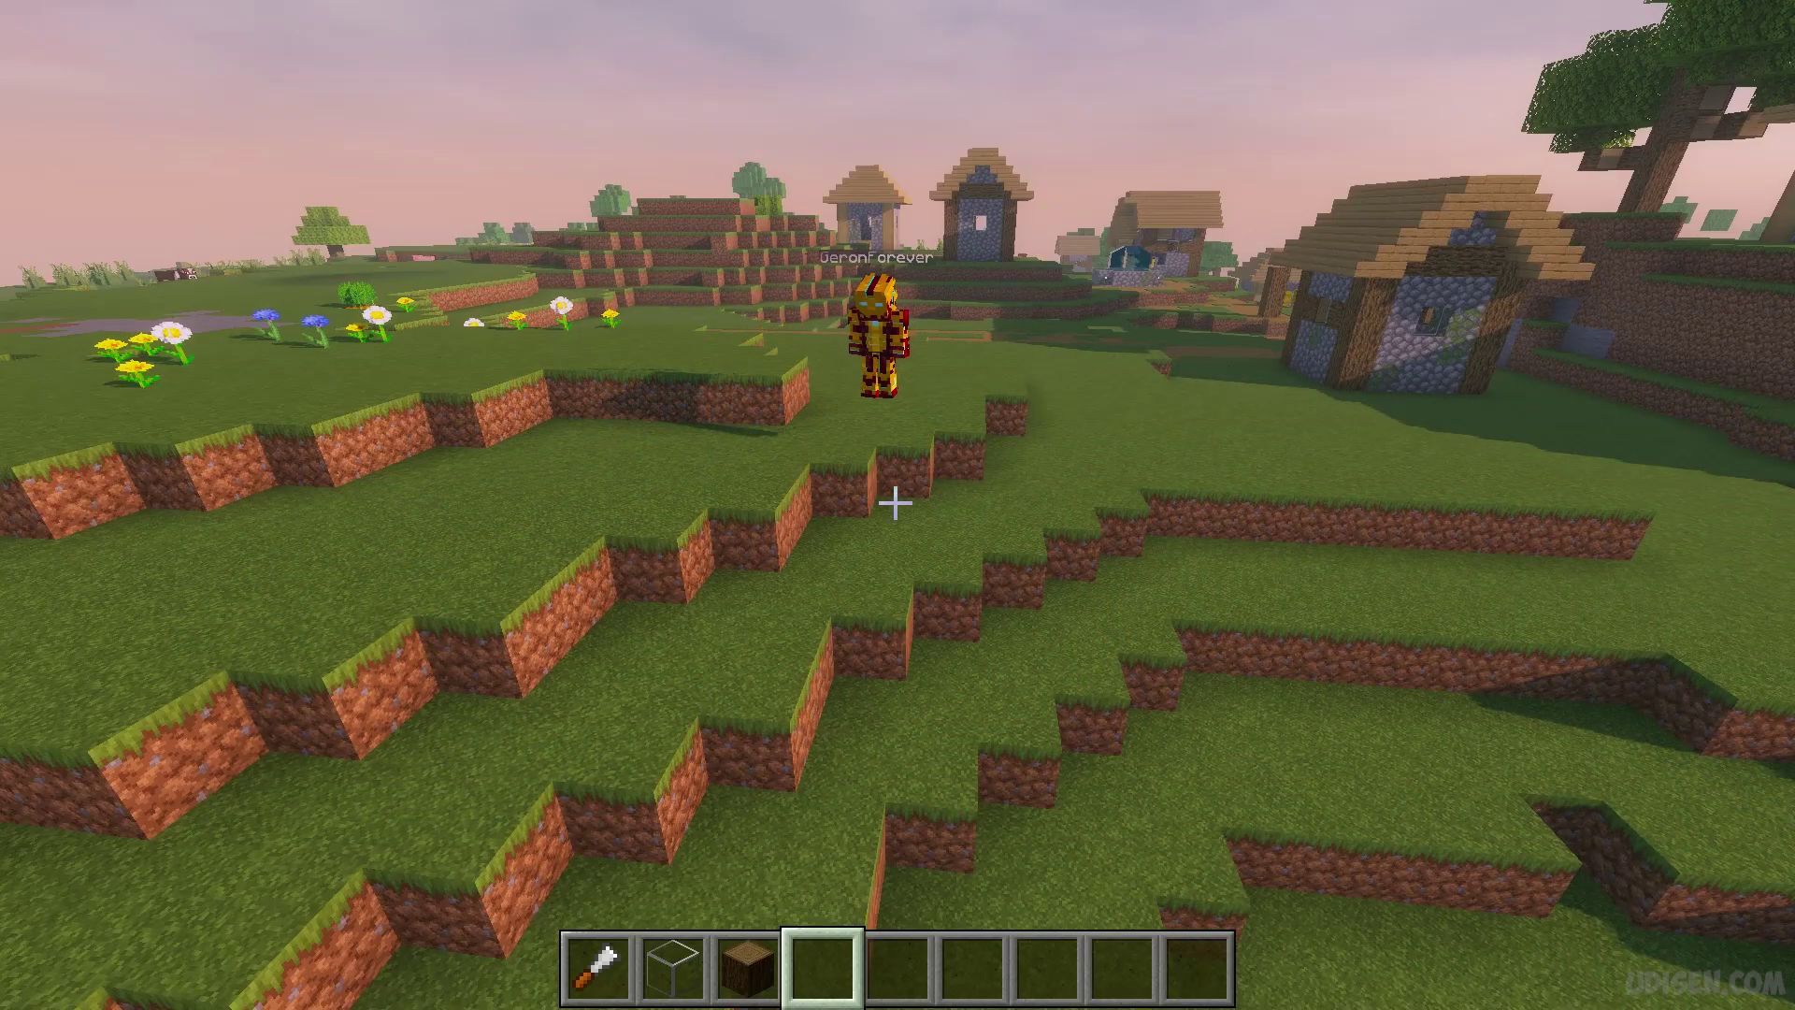
key("d")
key("w")
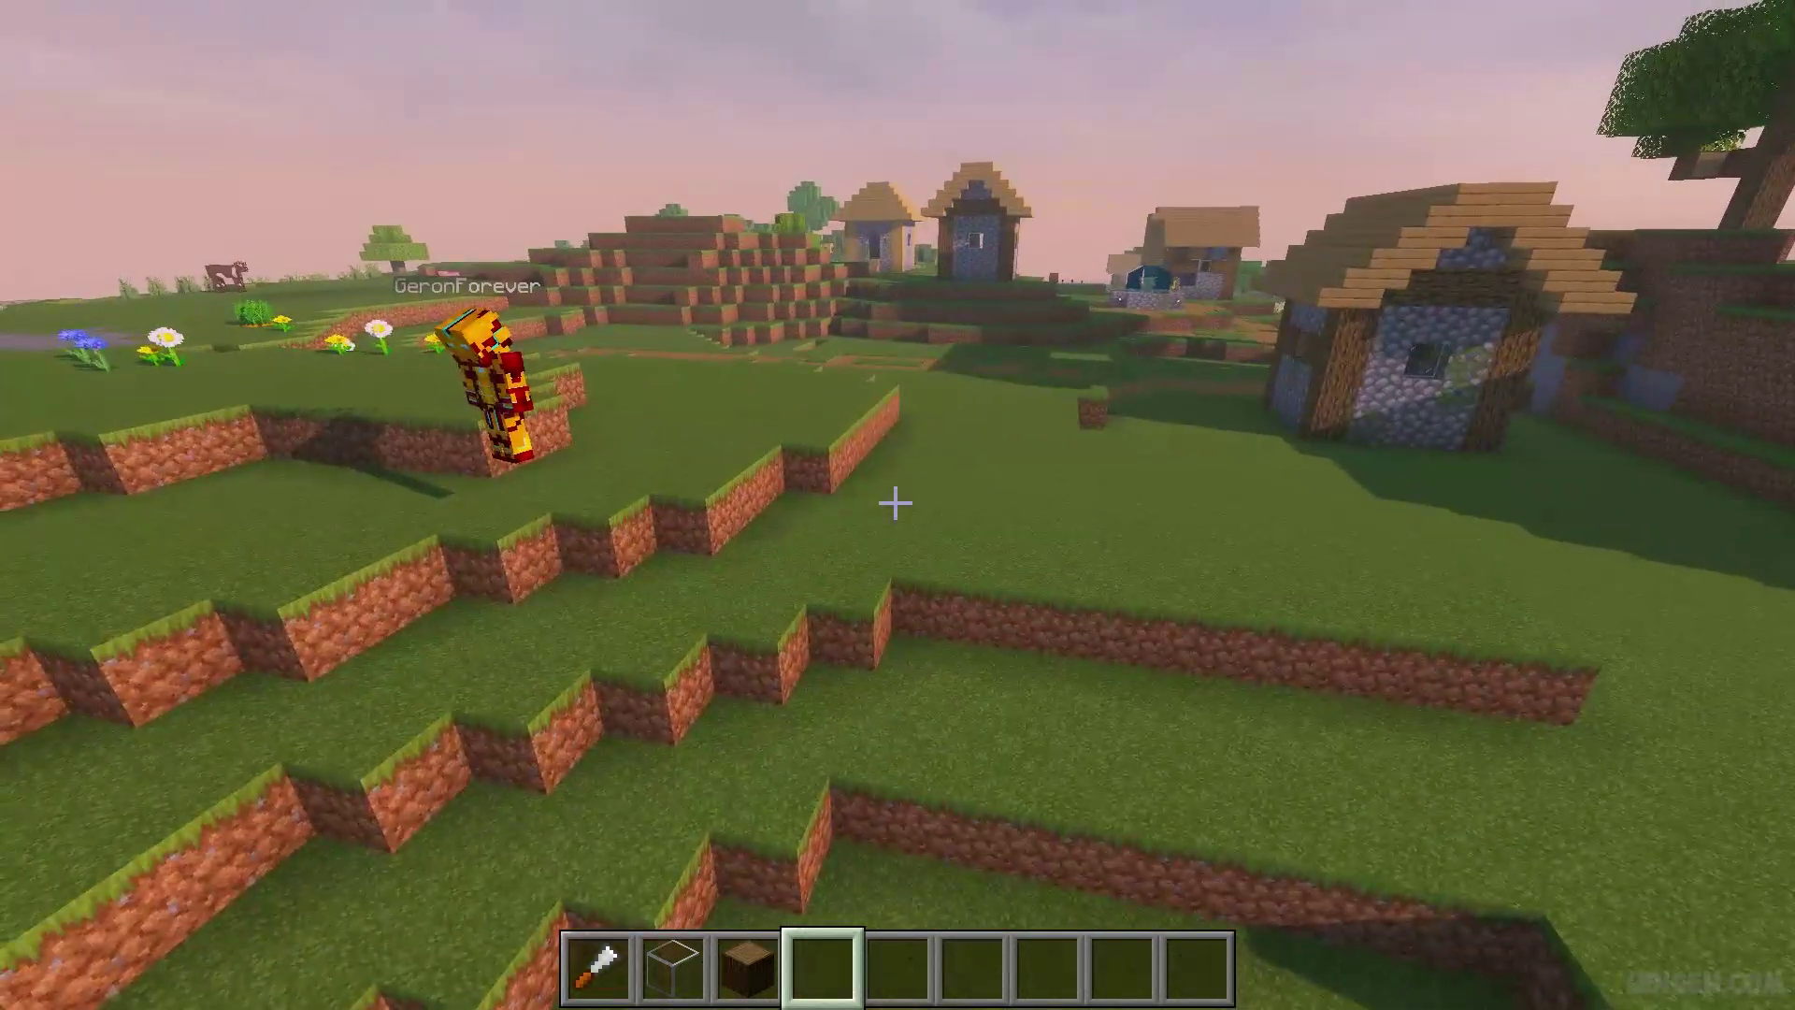
Set the flight mode to Creative in the Freecam movement options and save the configuration.
key("F4")
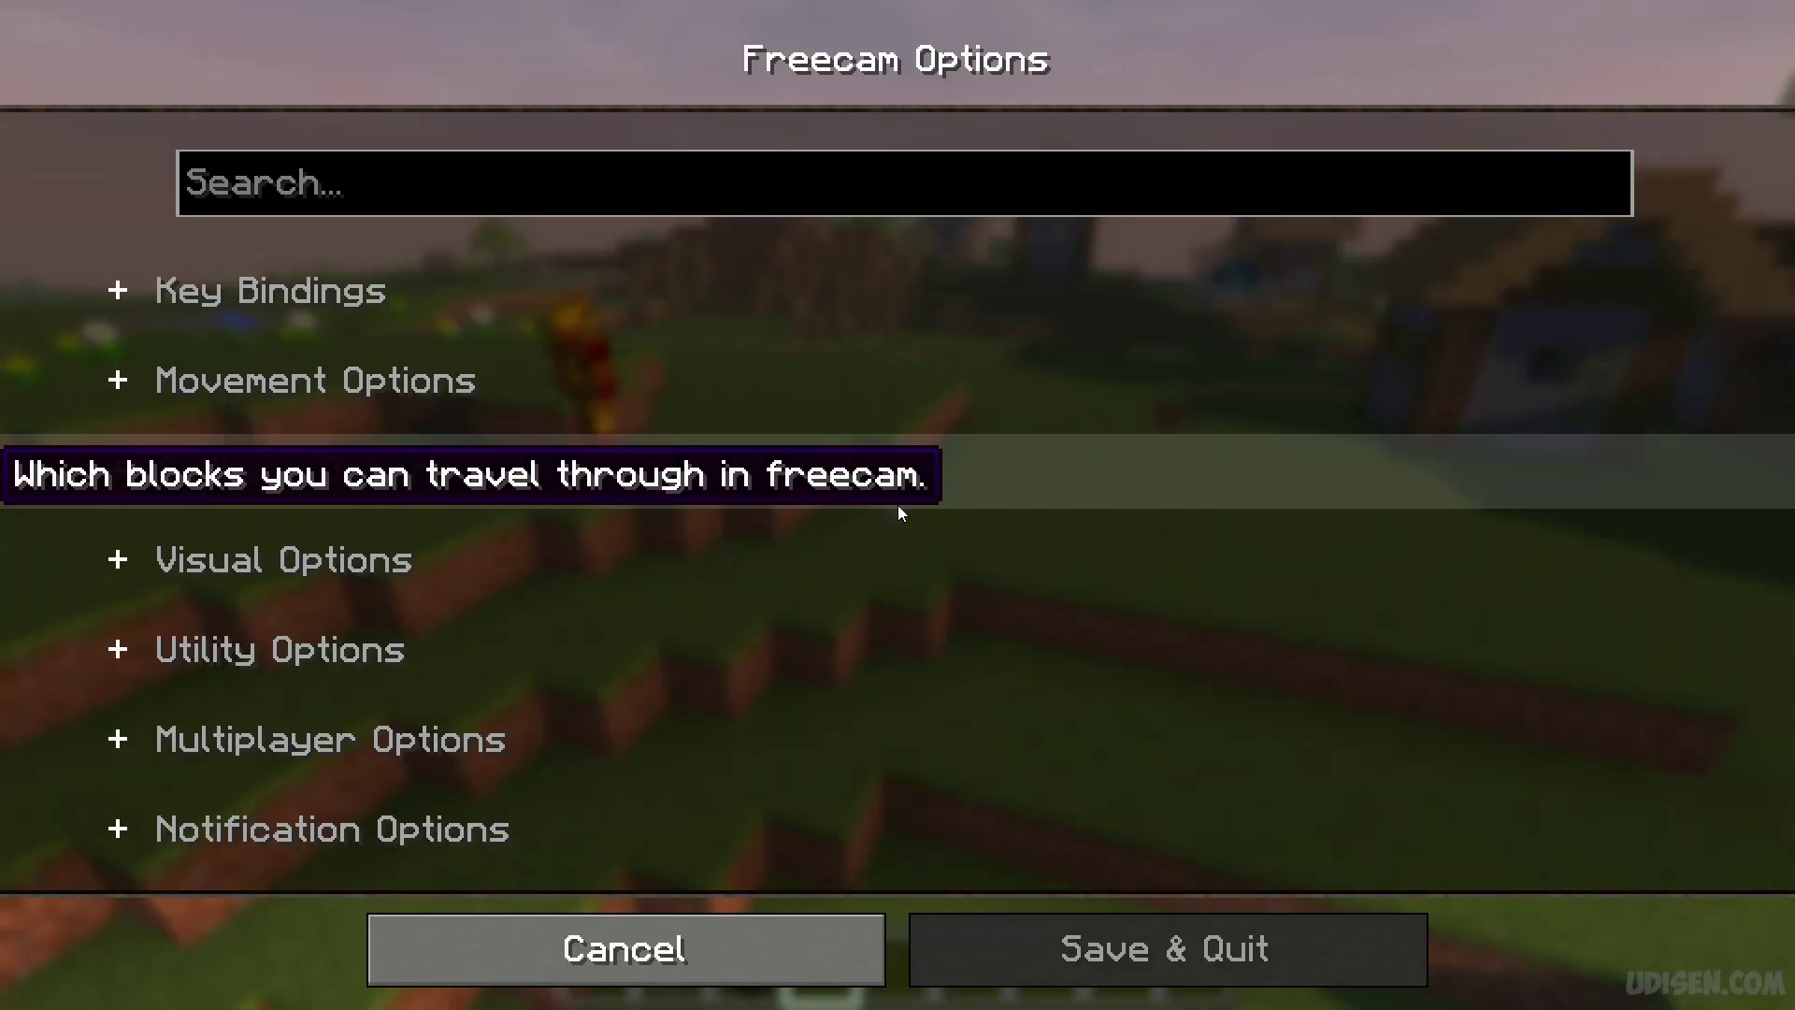
left_click(118, 307)
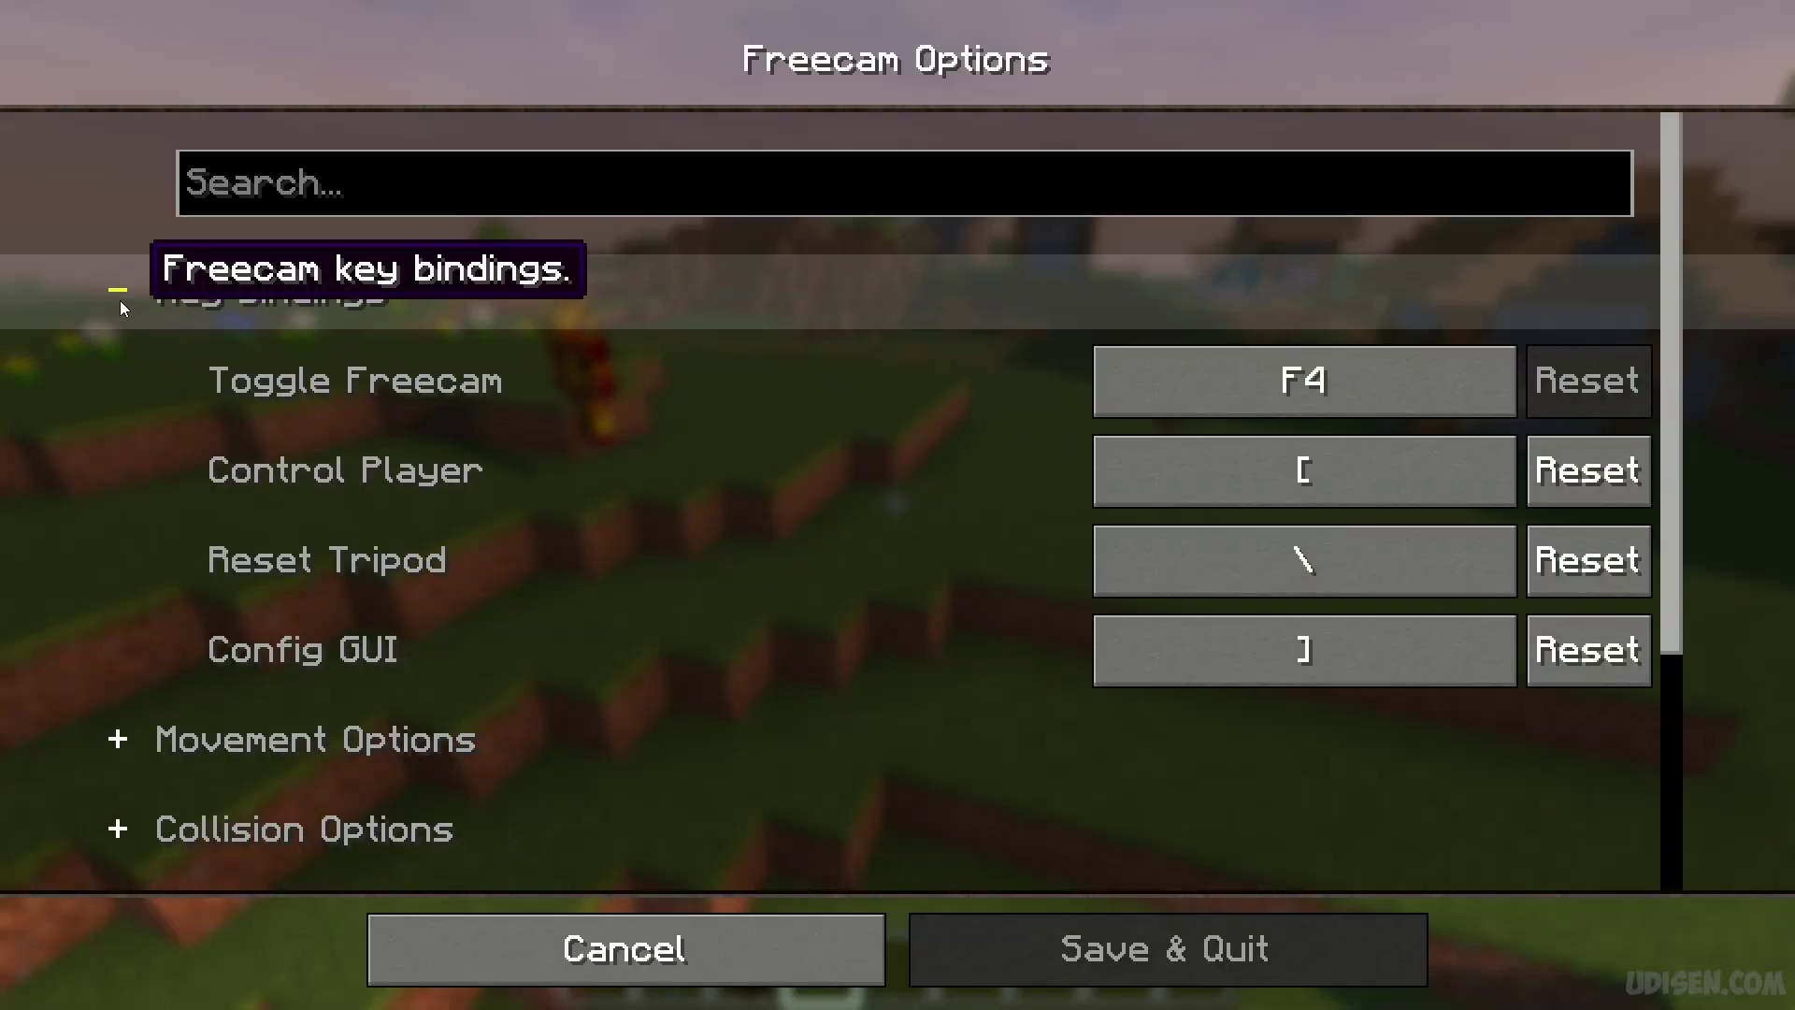
scroll(872, 417, "down", 4)
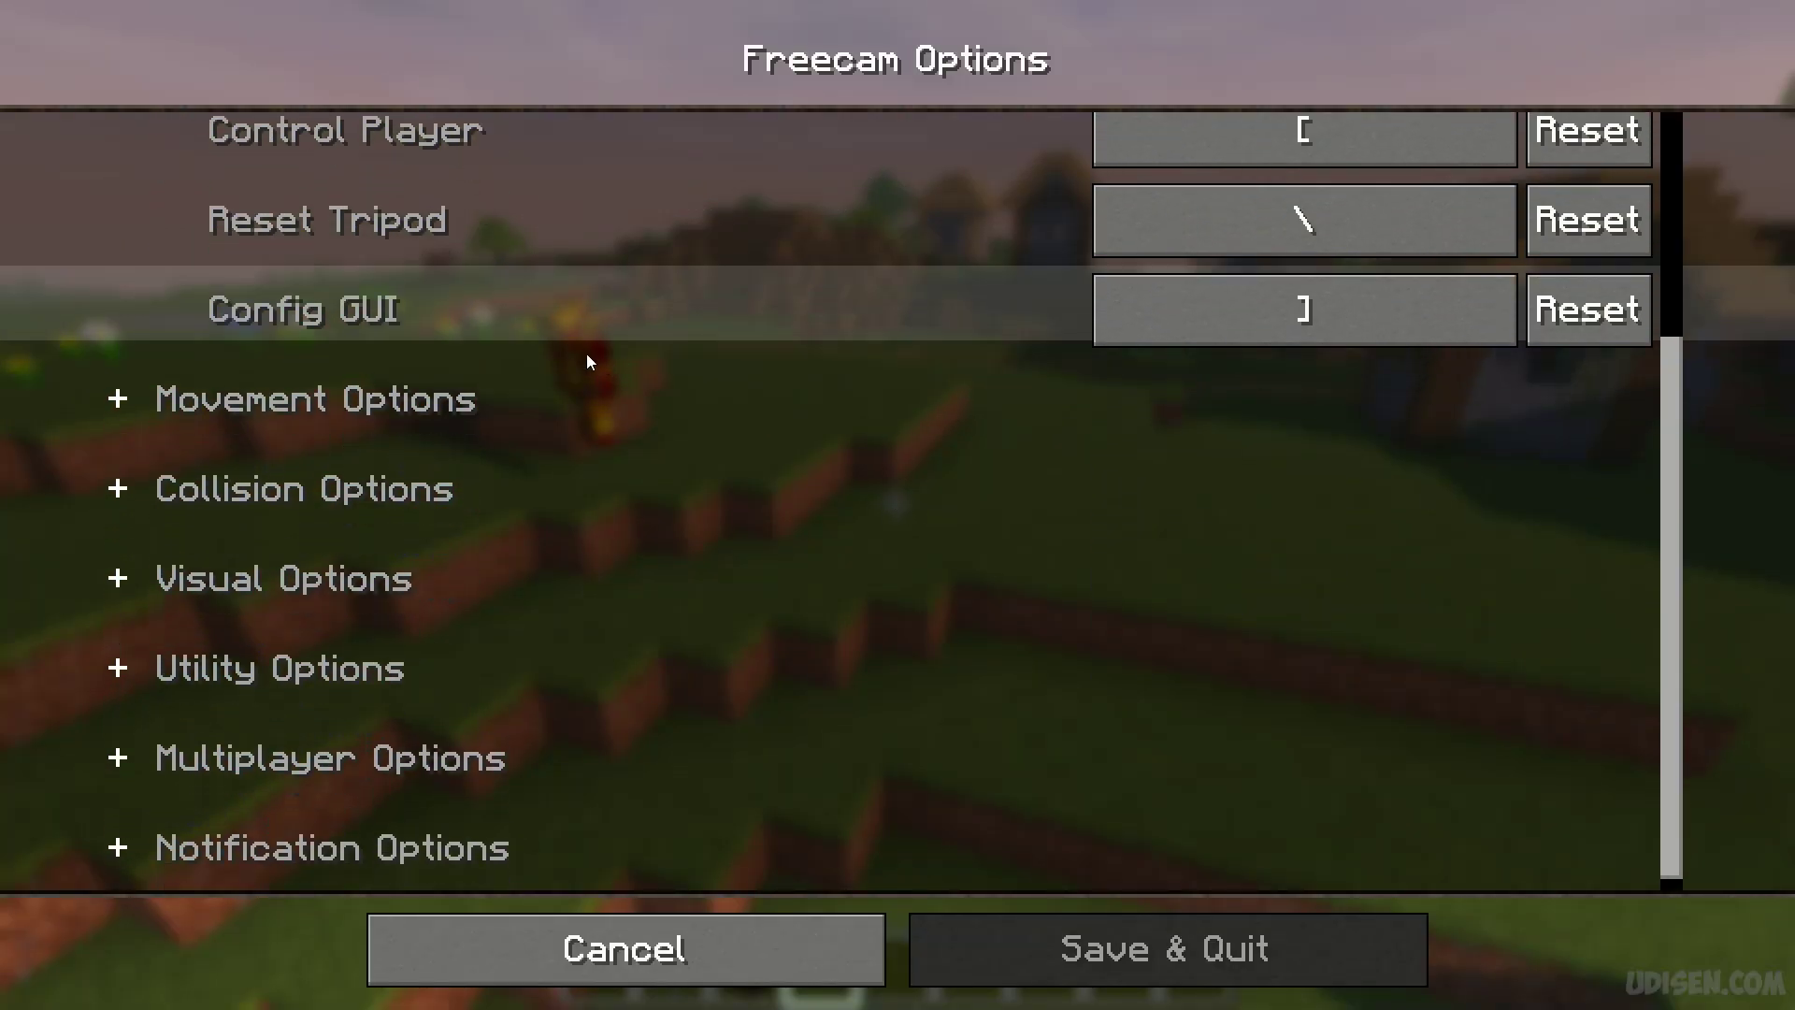
left_click(86, 394)
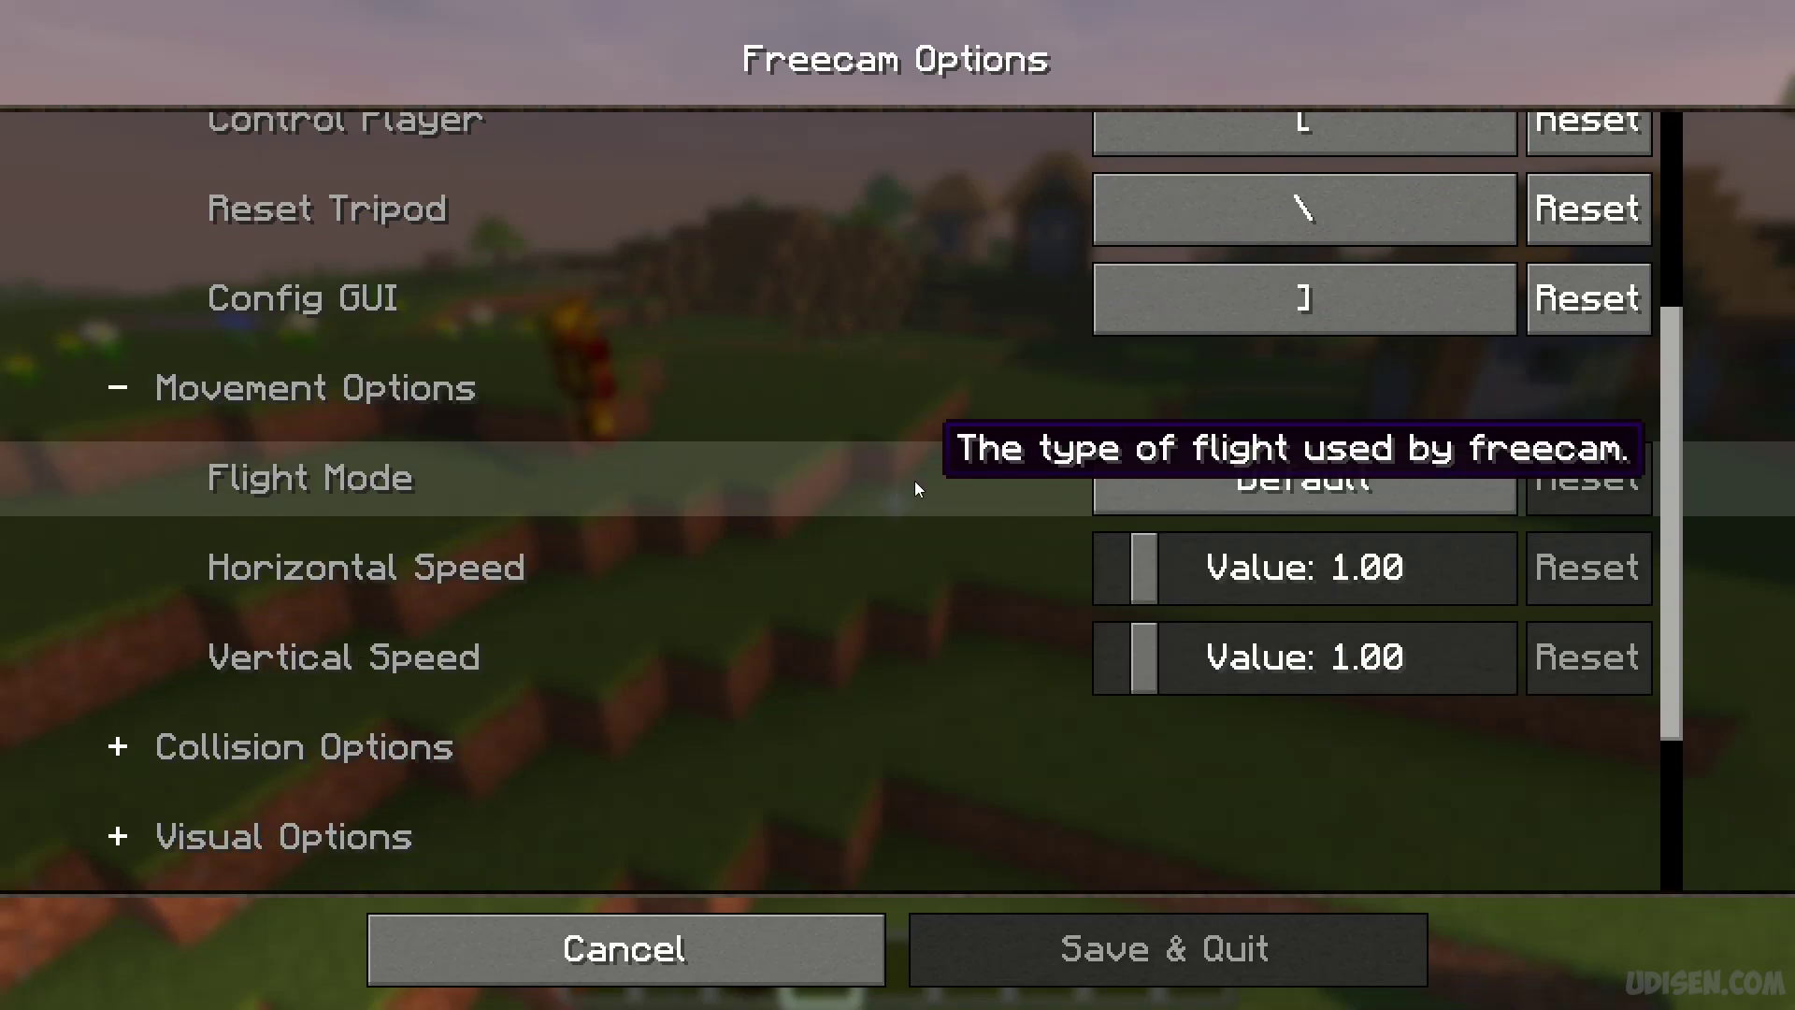
scroll(896, 477, "down", 1)
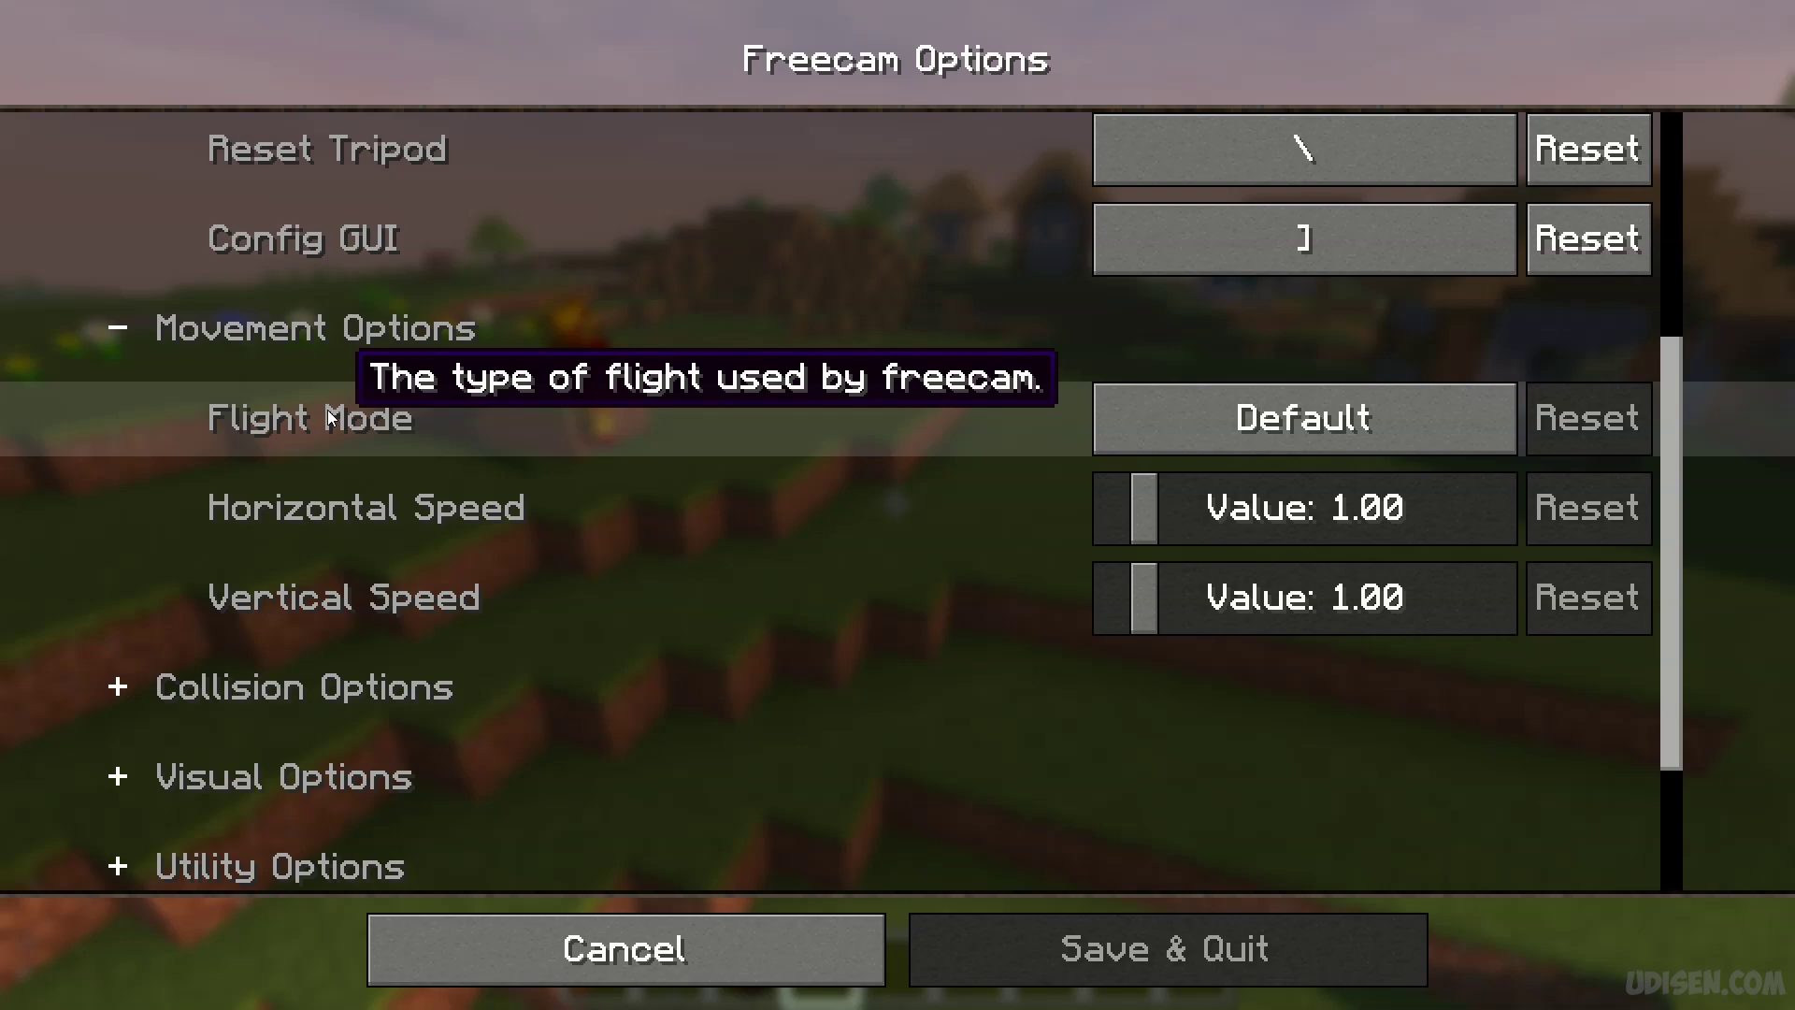
left_click(1299, 443)
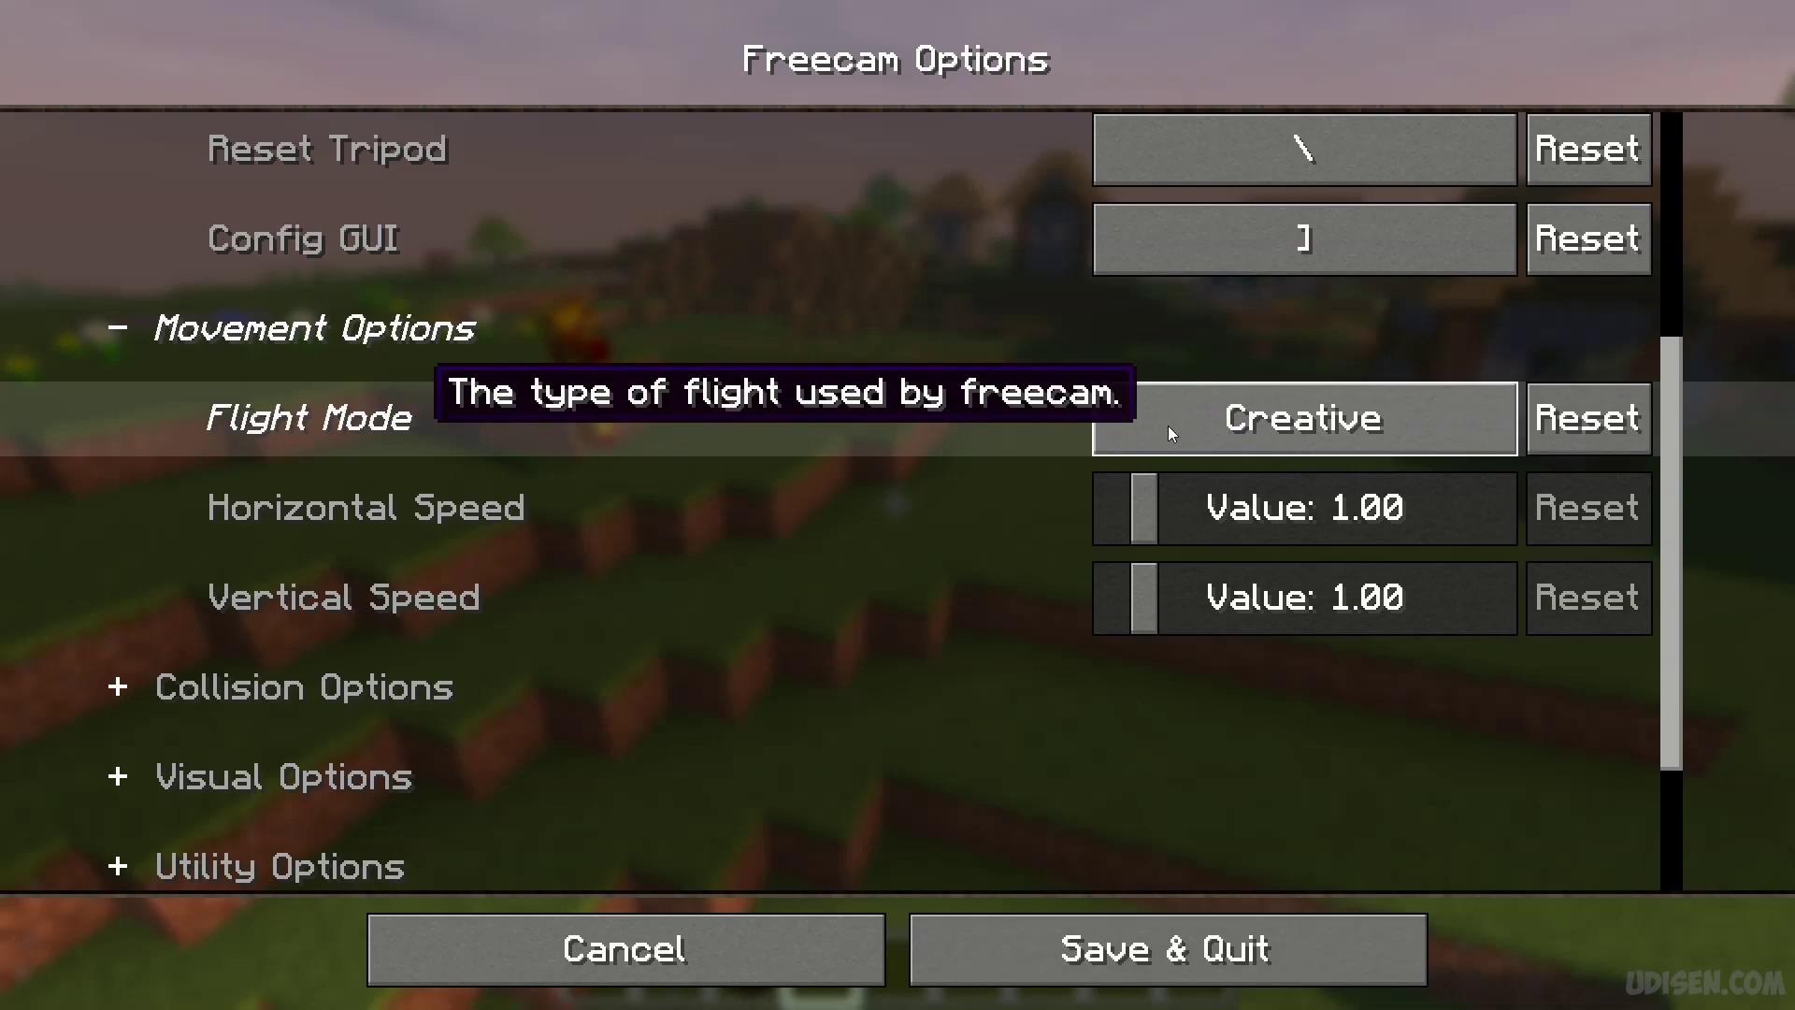
left_click(848, 949)
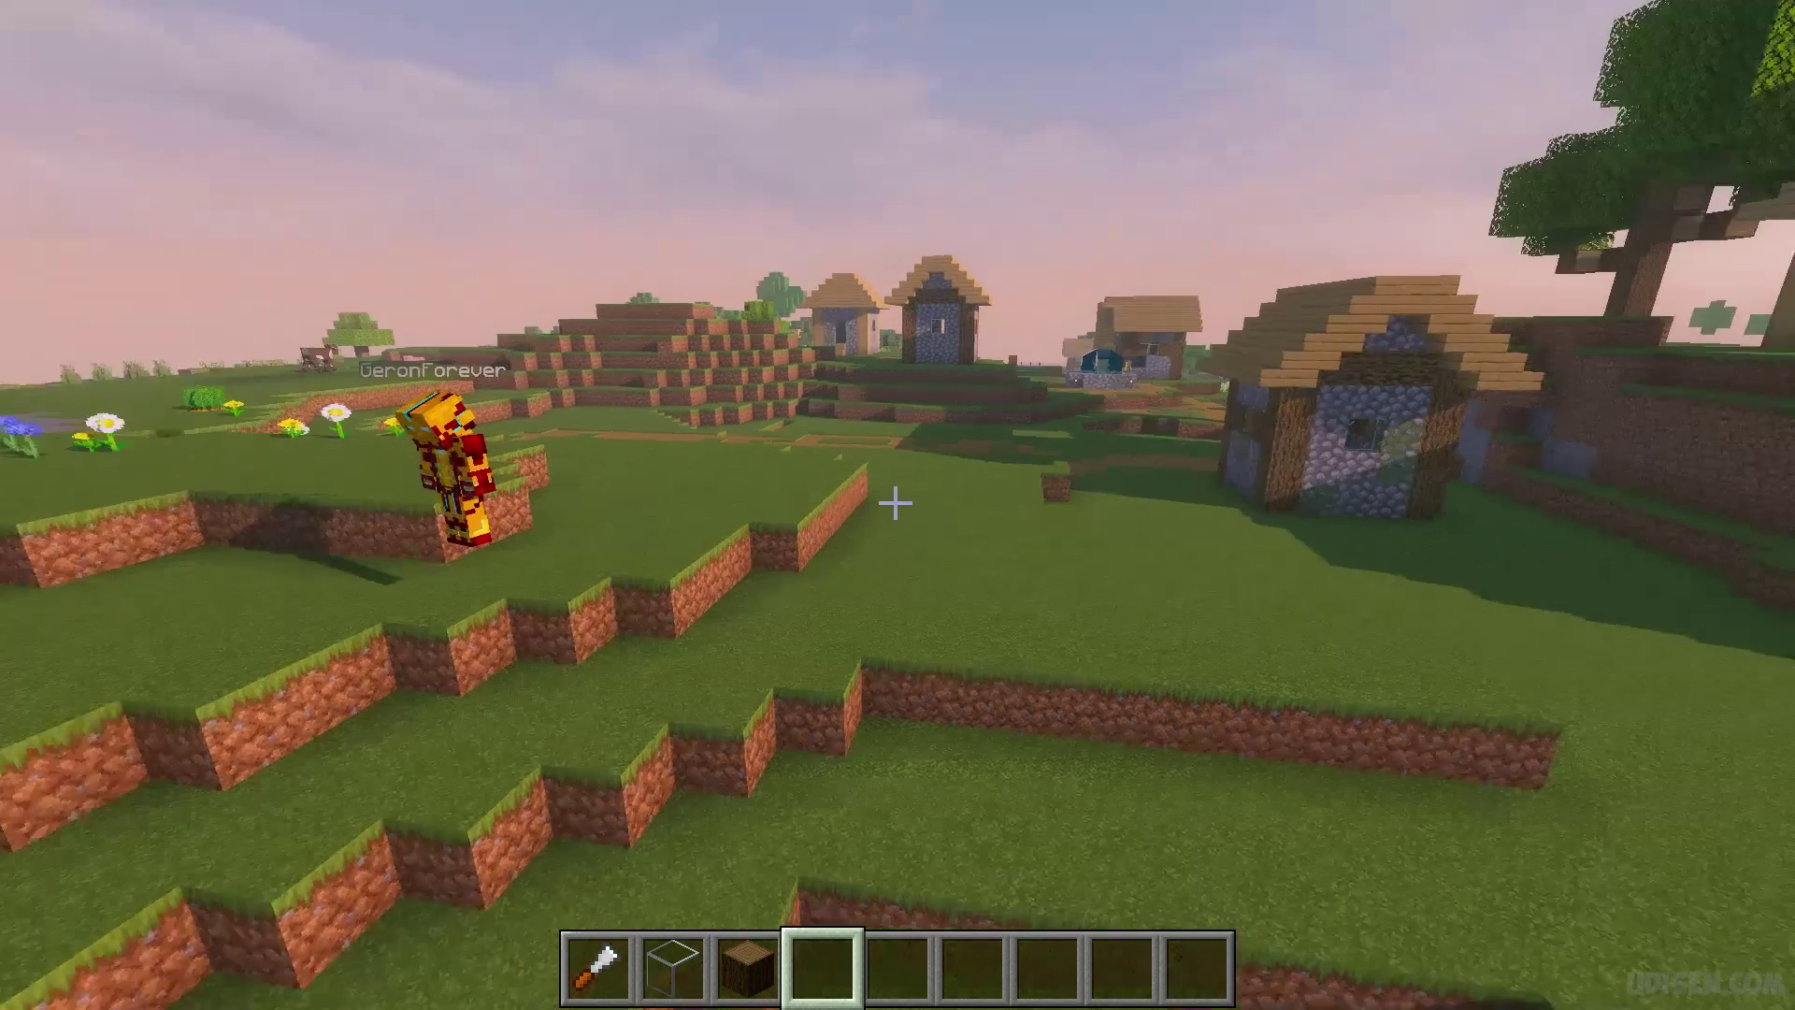
Test the Creative flight mode by flying the free camera over the village and back to the player character.
key("w")
key("w")
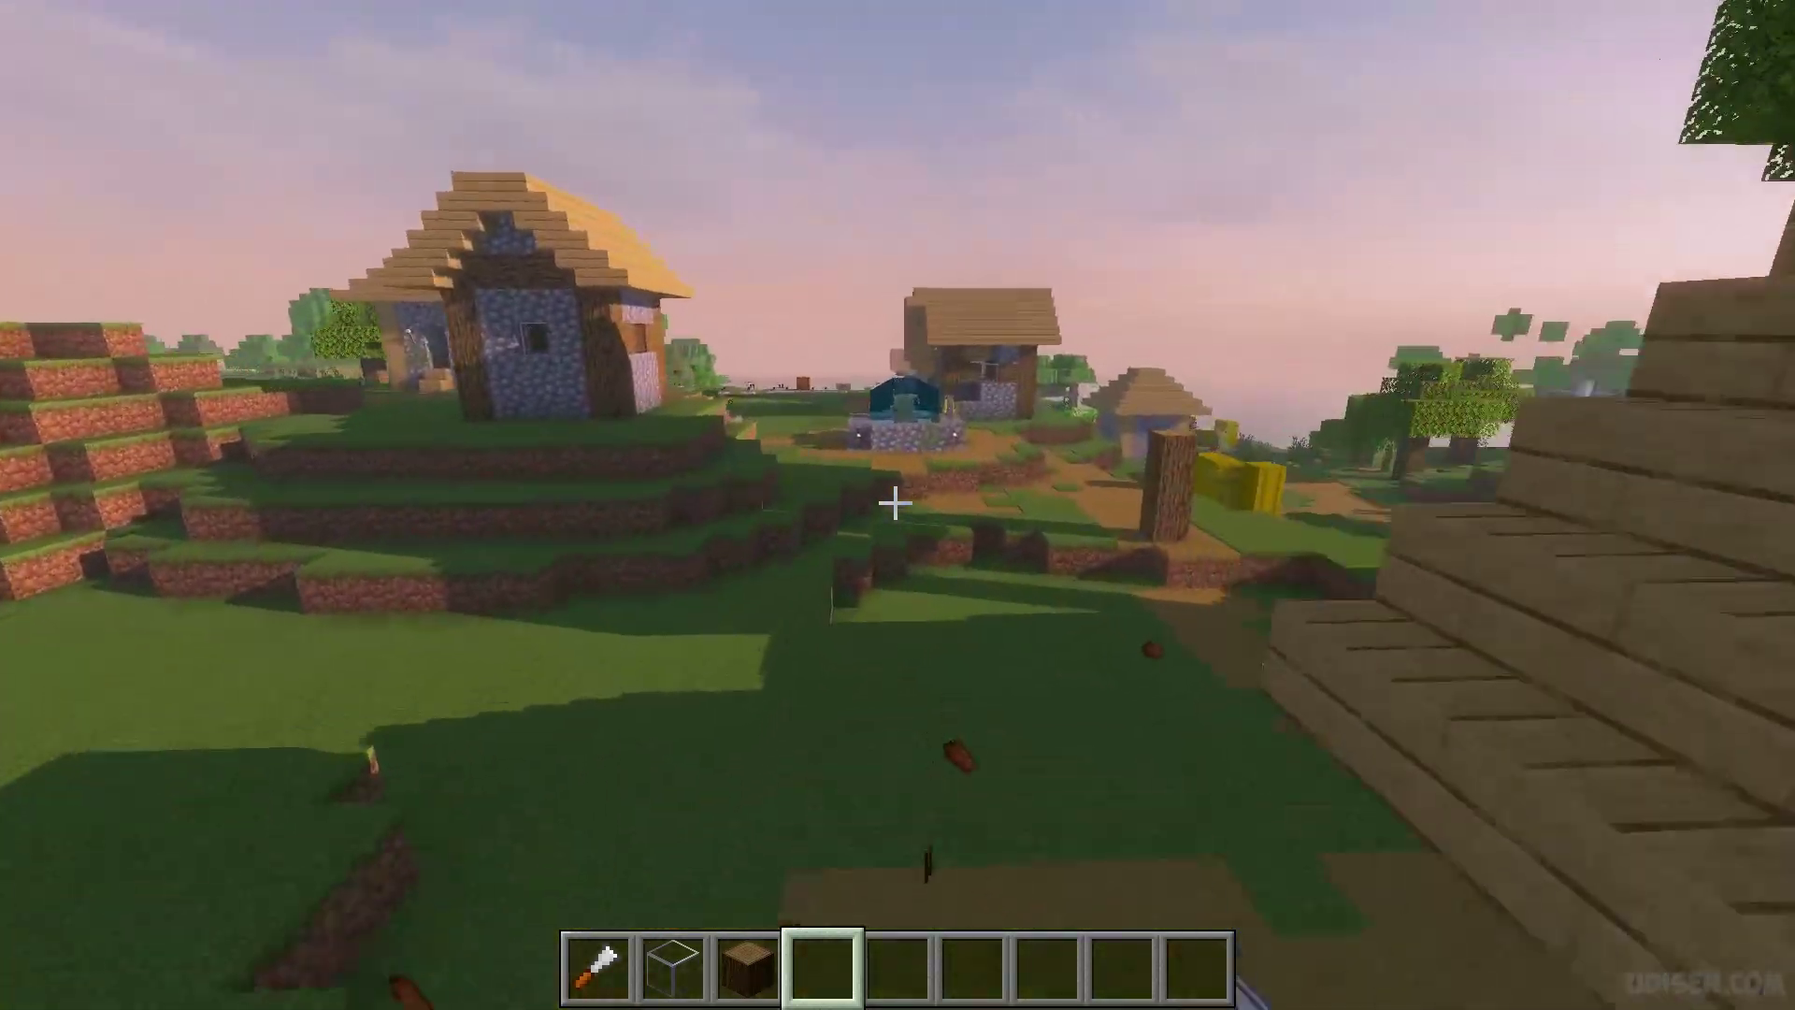
key("space")
key("w")
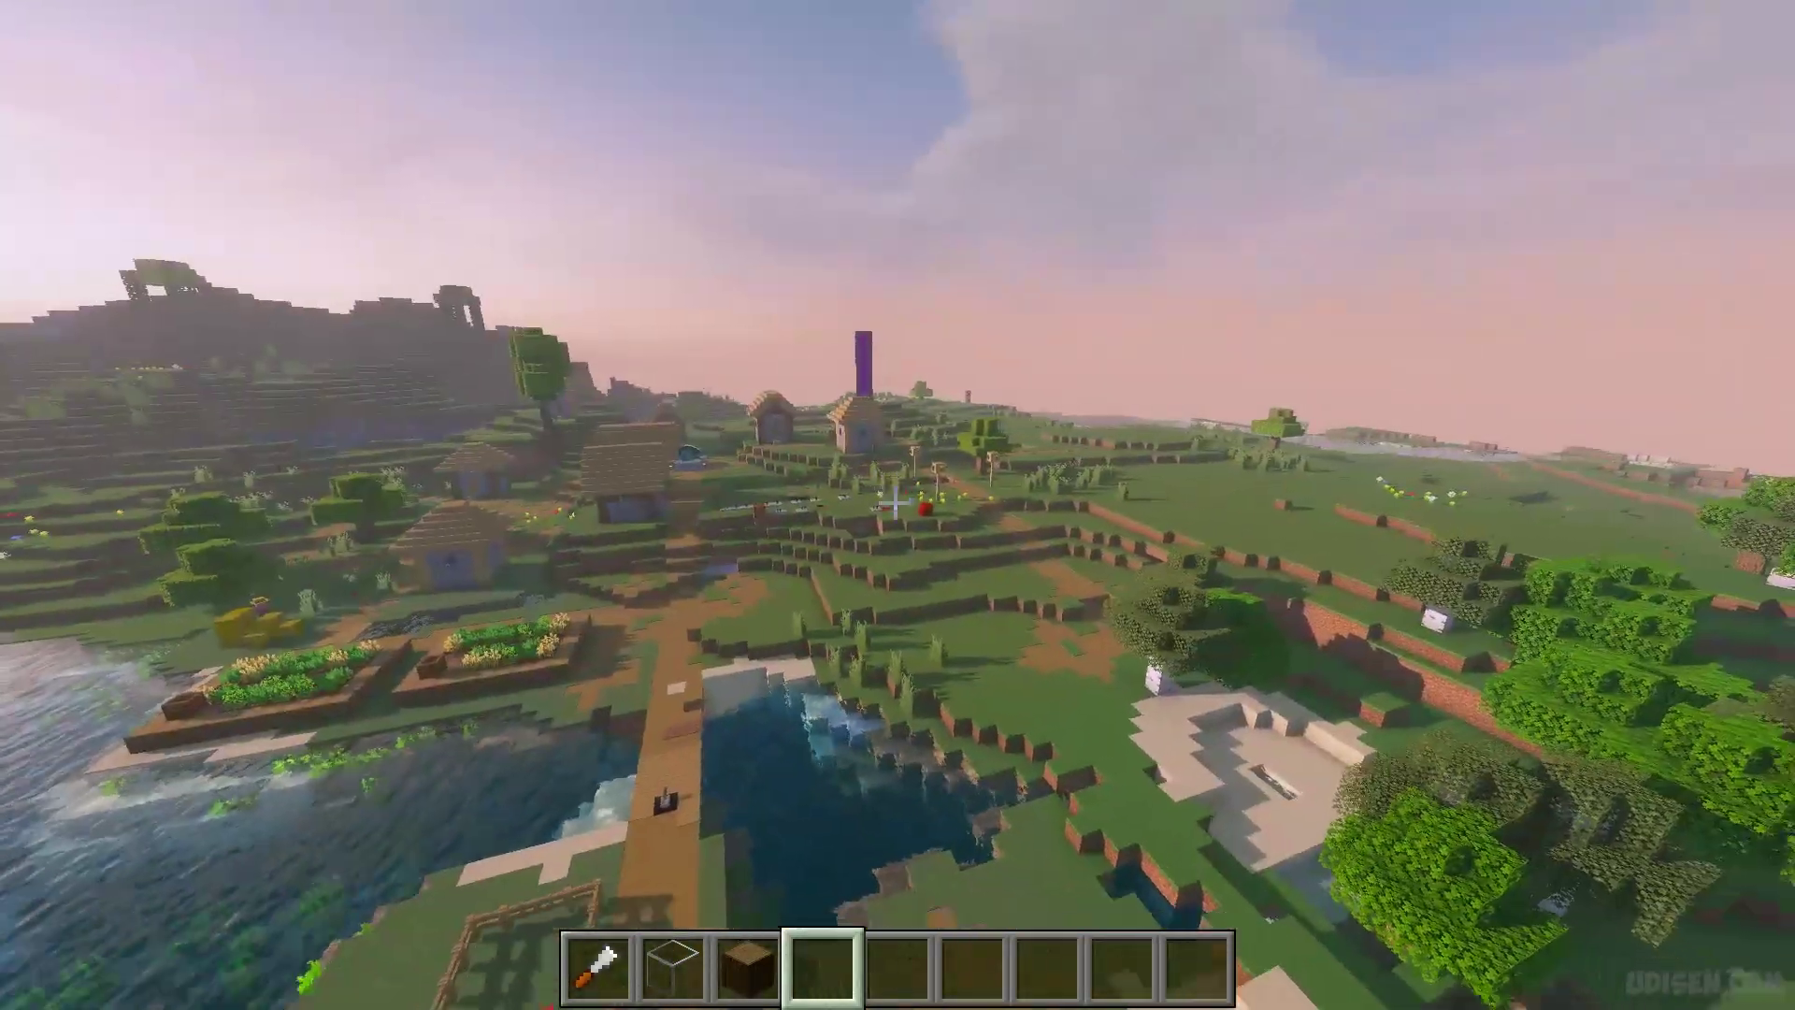
key("w")
key("w")
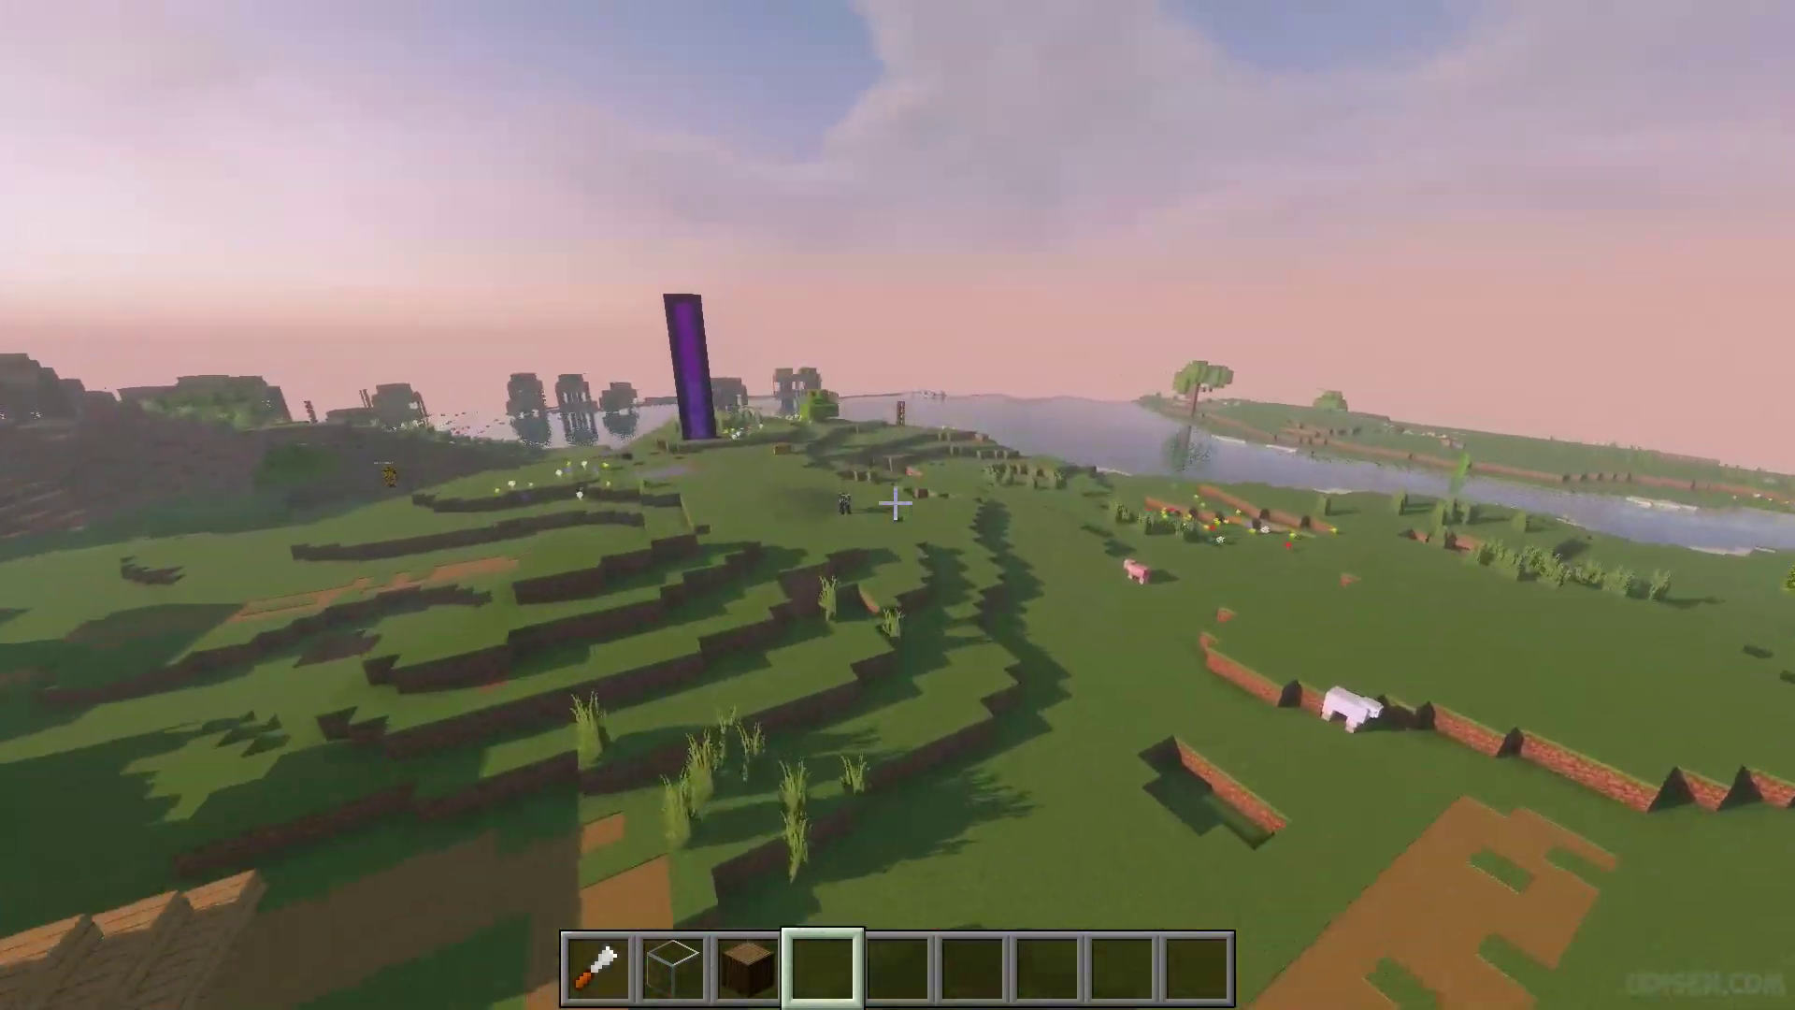
key("w")
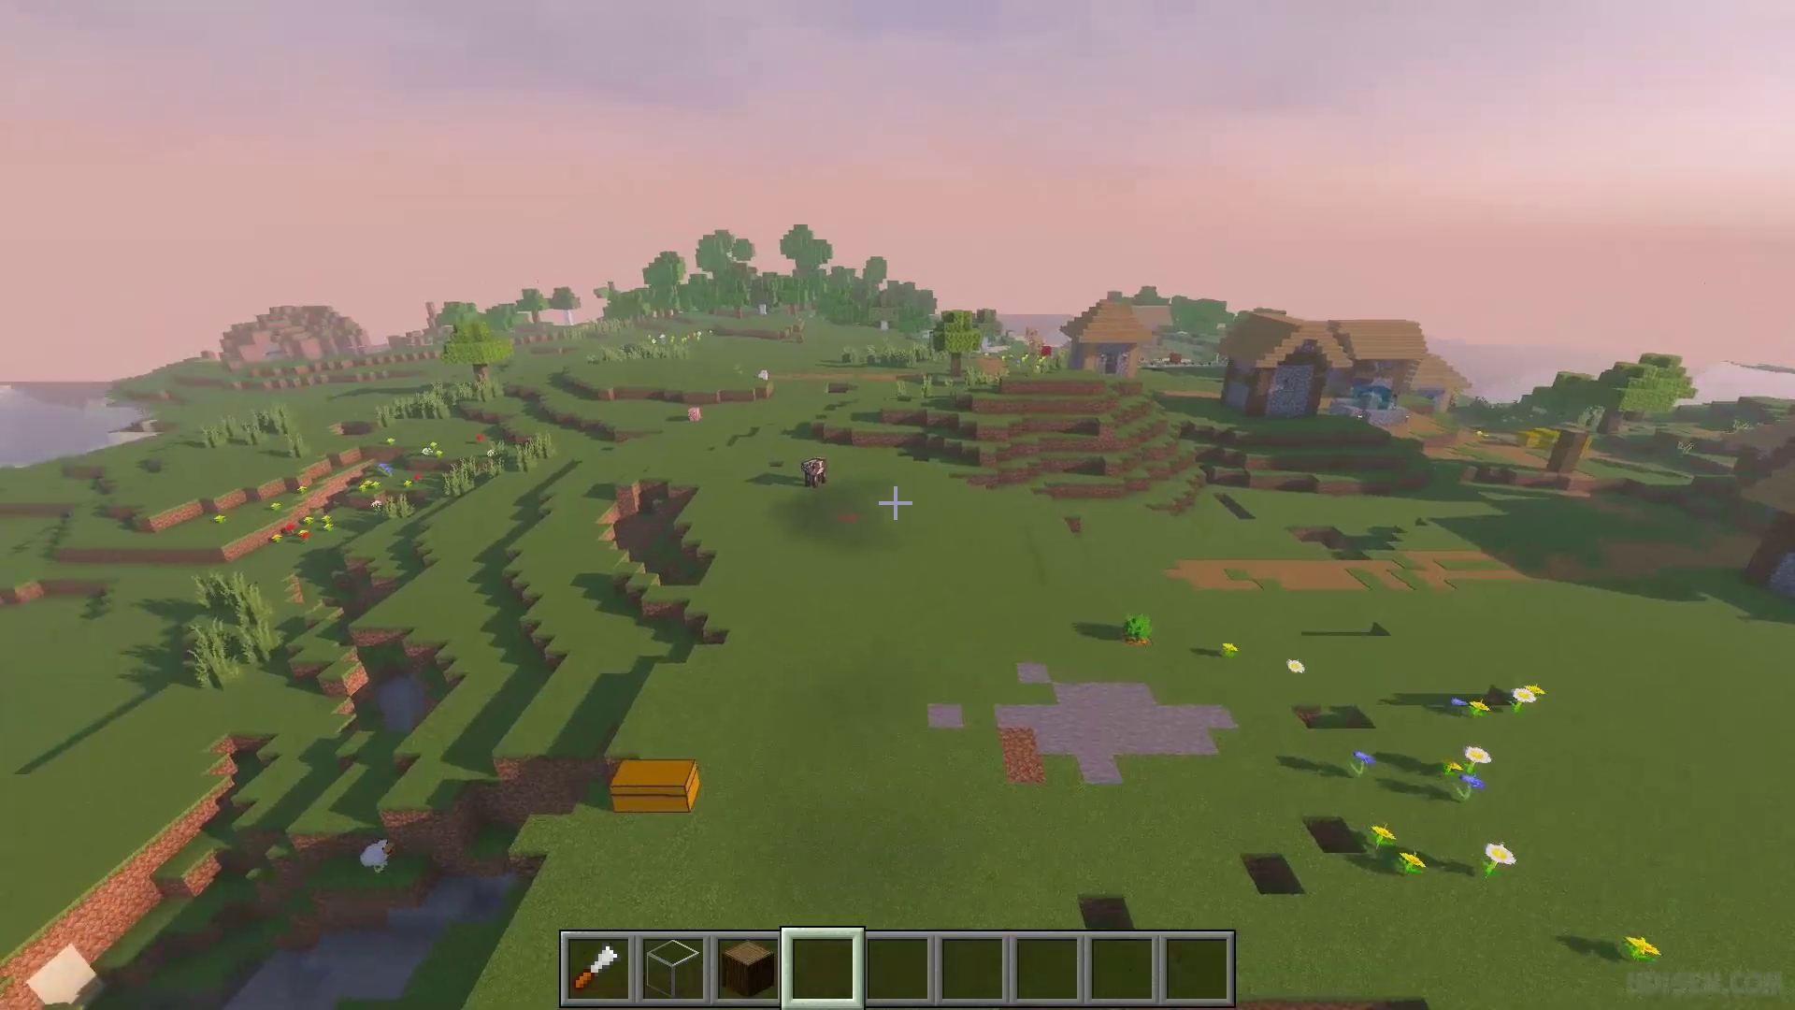
key("w")
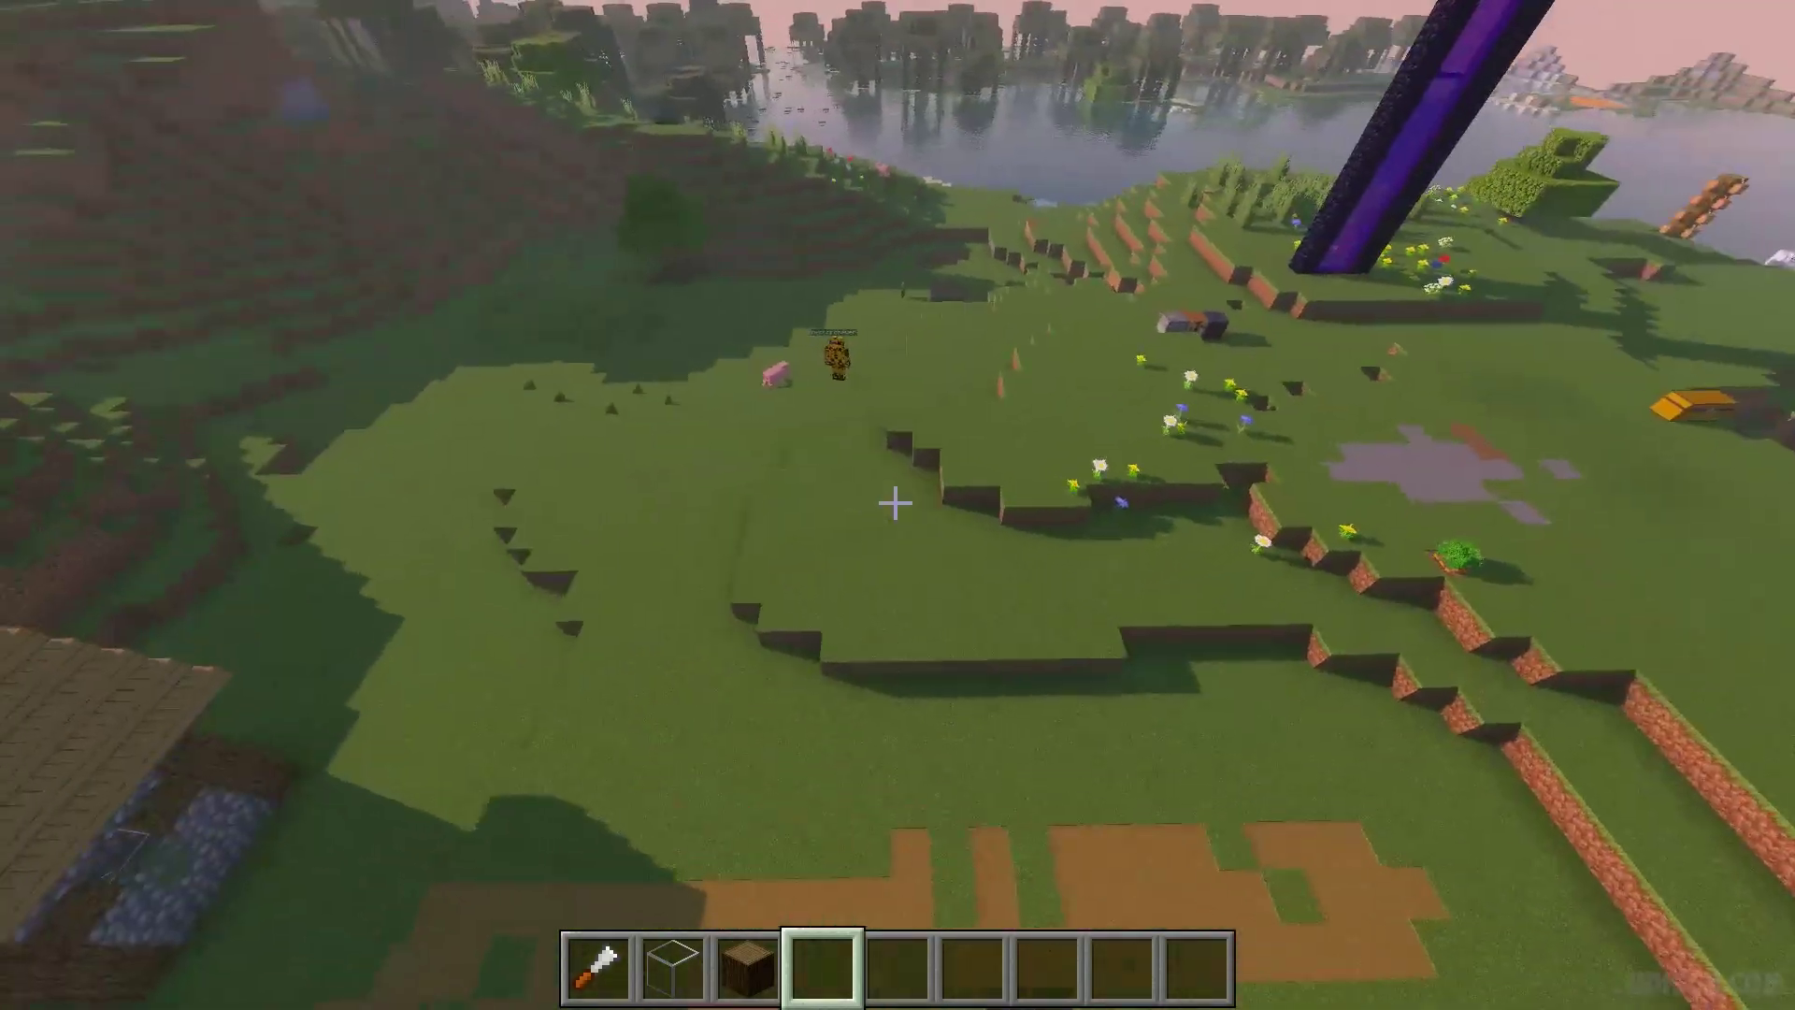
key("w")
key("w")
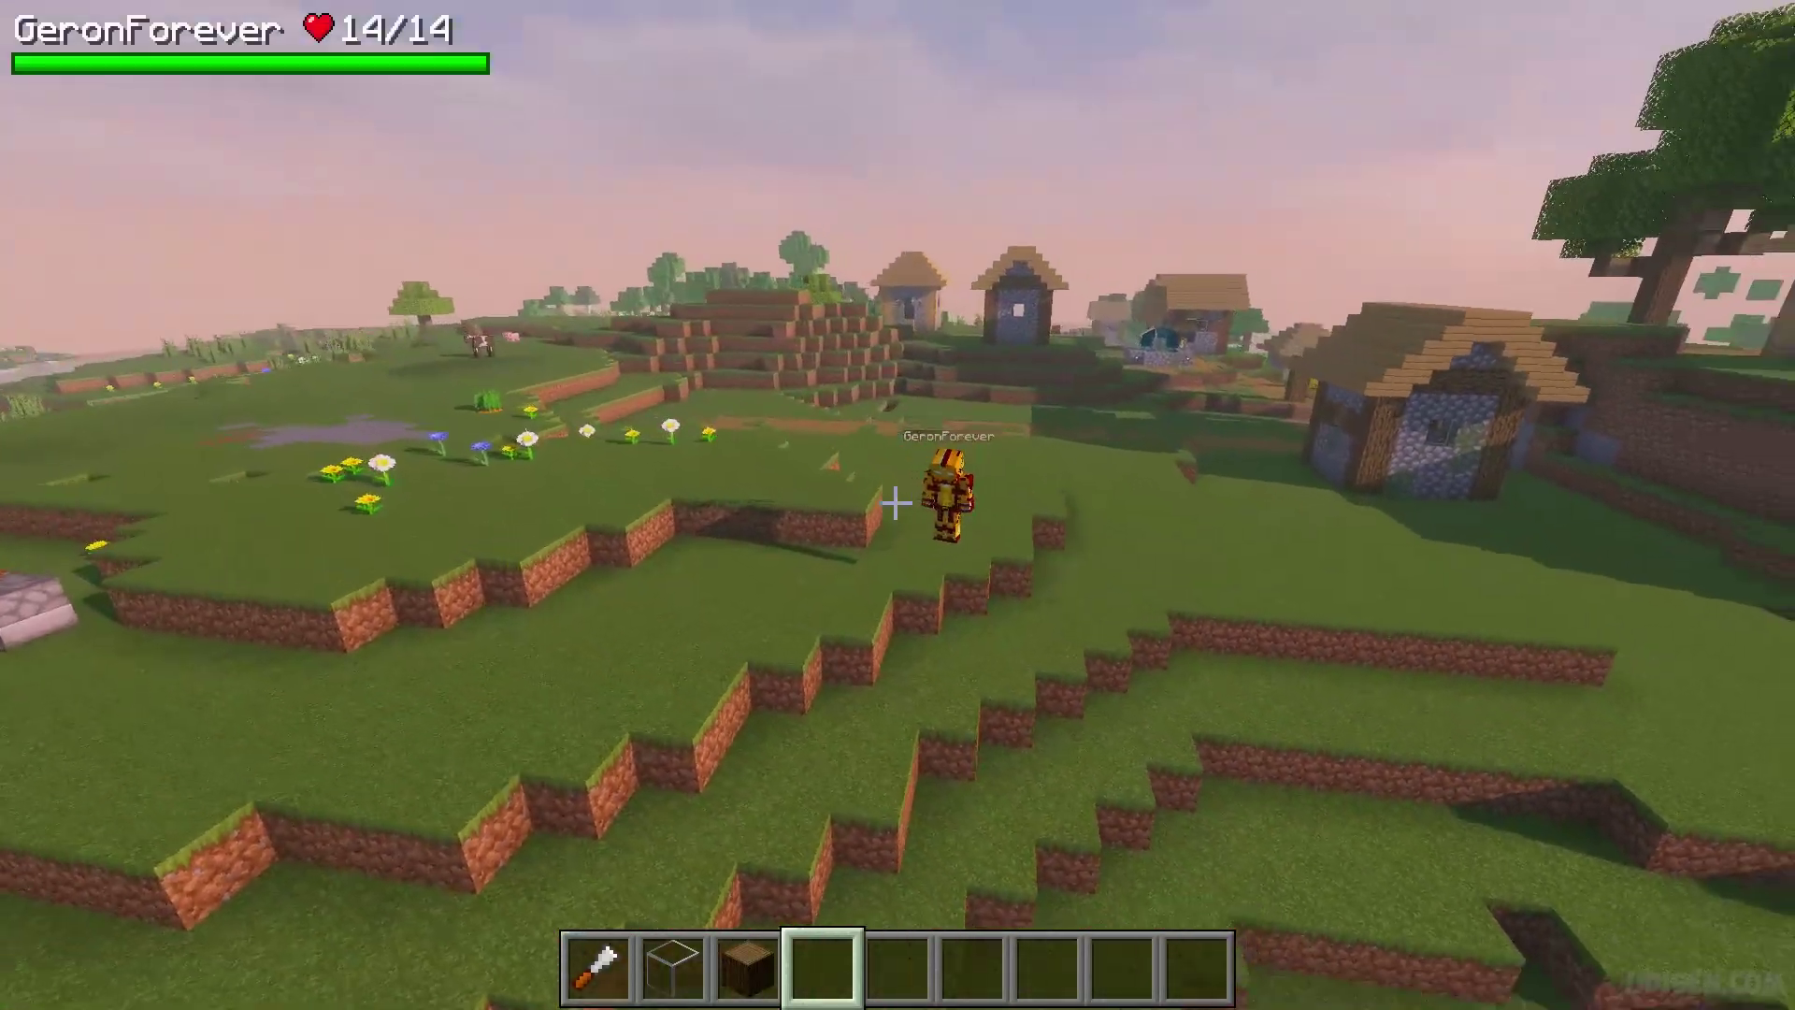
key("s")
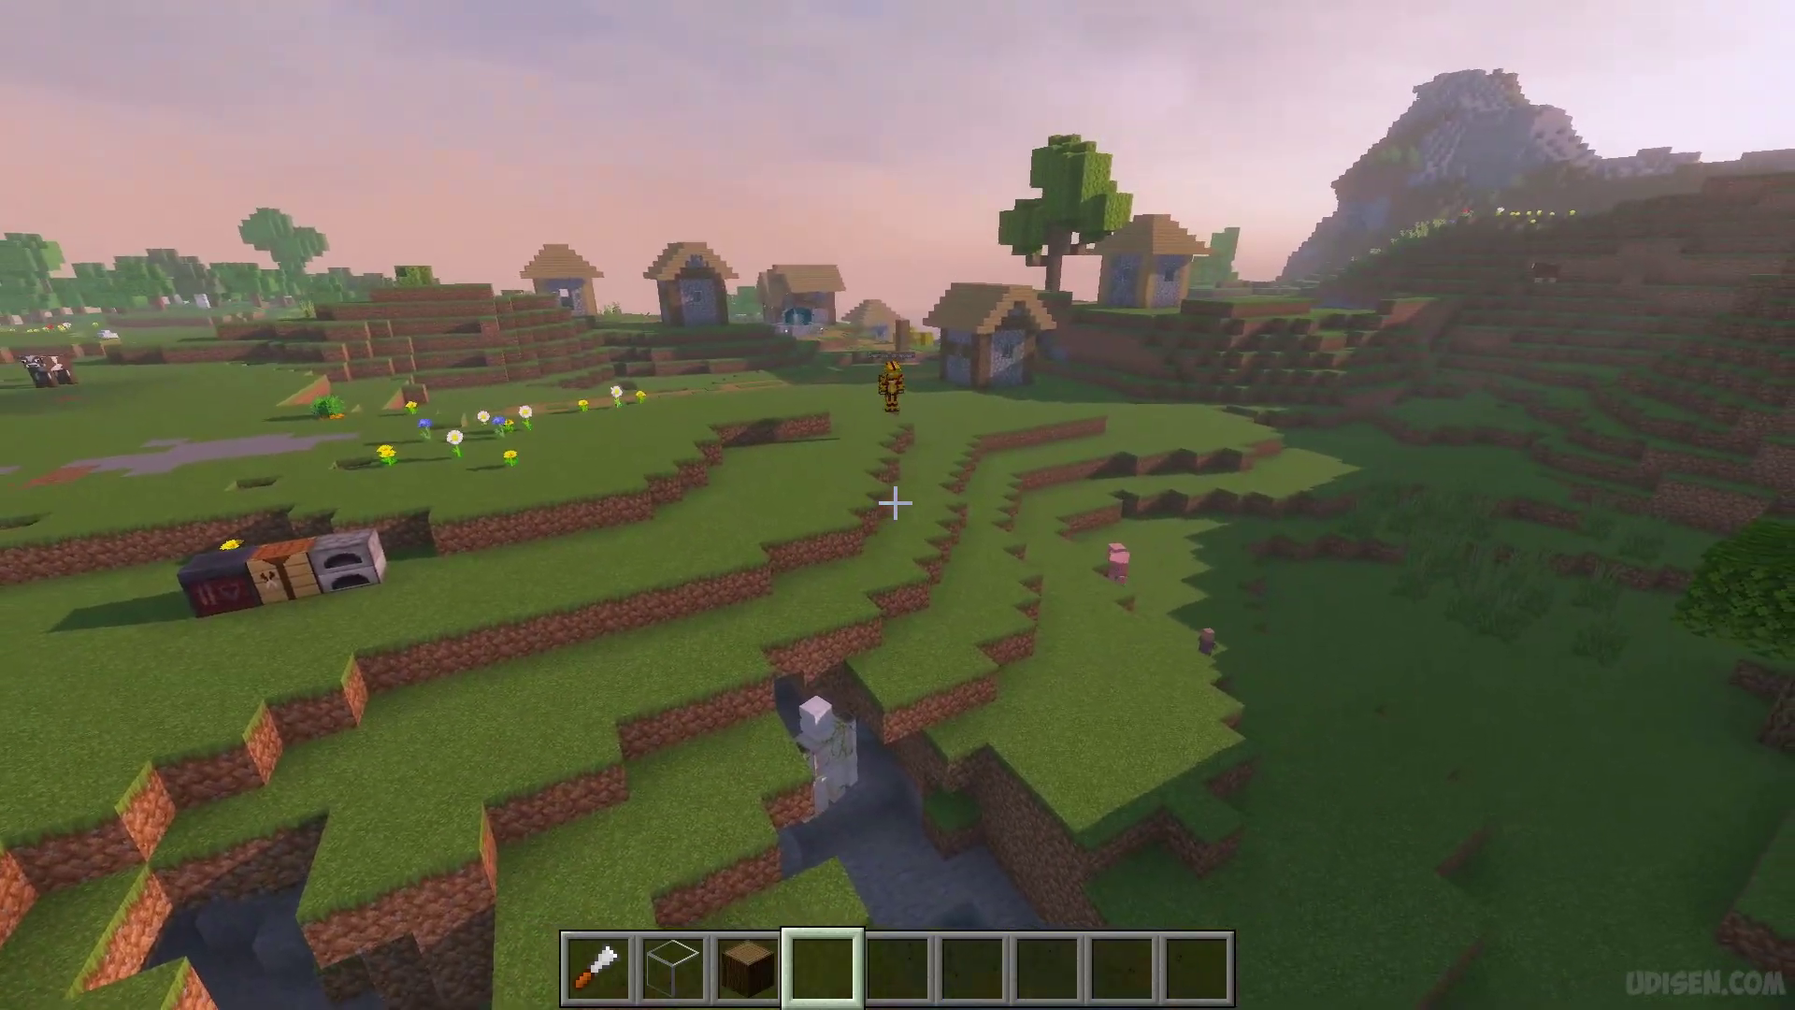
Set Freecam's flight mode to Default and both its horizontal and vertical speed to 10.00, and save the configuration.
key("g")
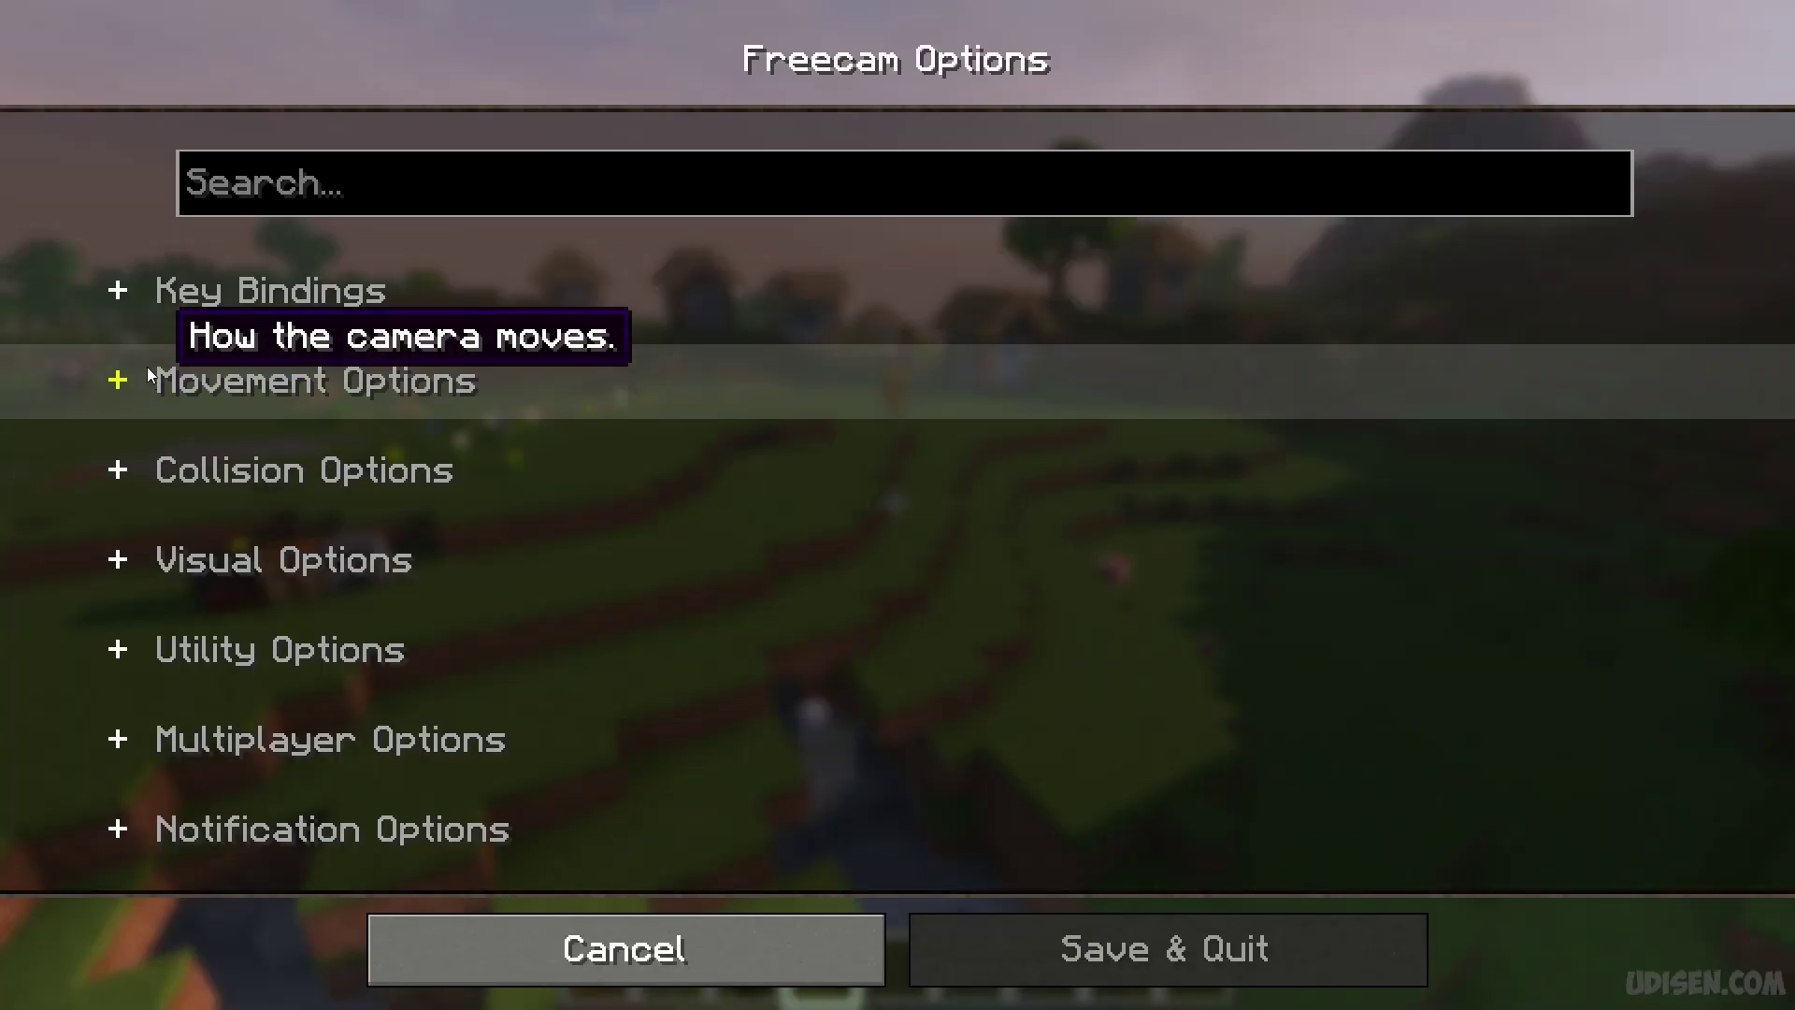
left_click(141, 374)
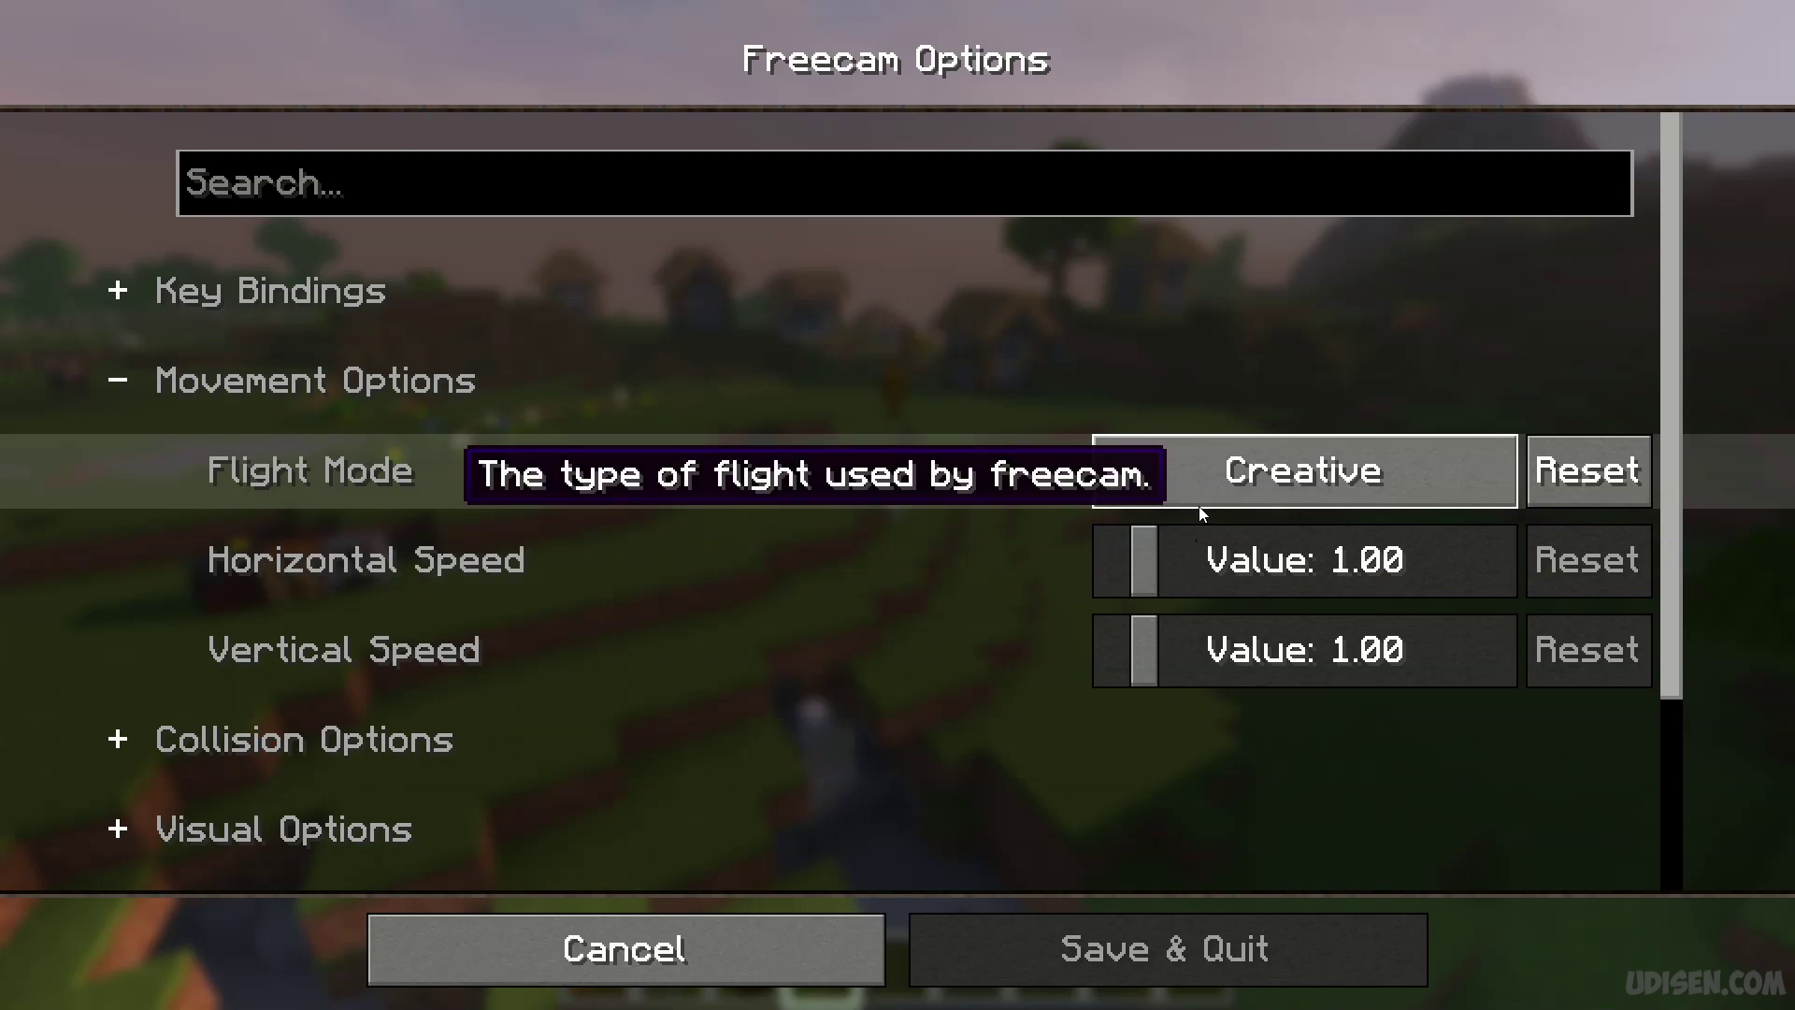
left_click(1143, 495)
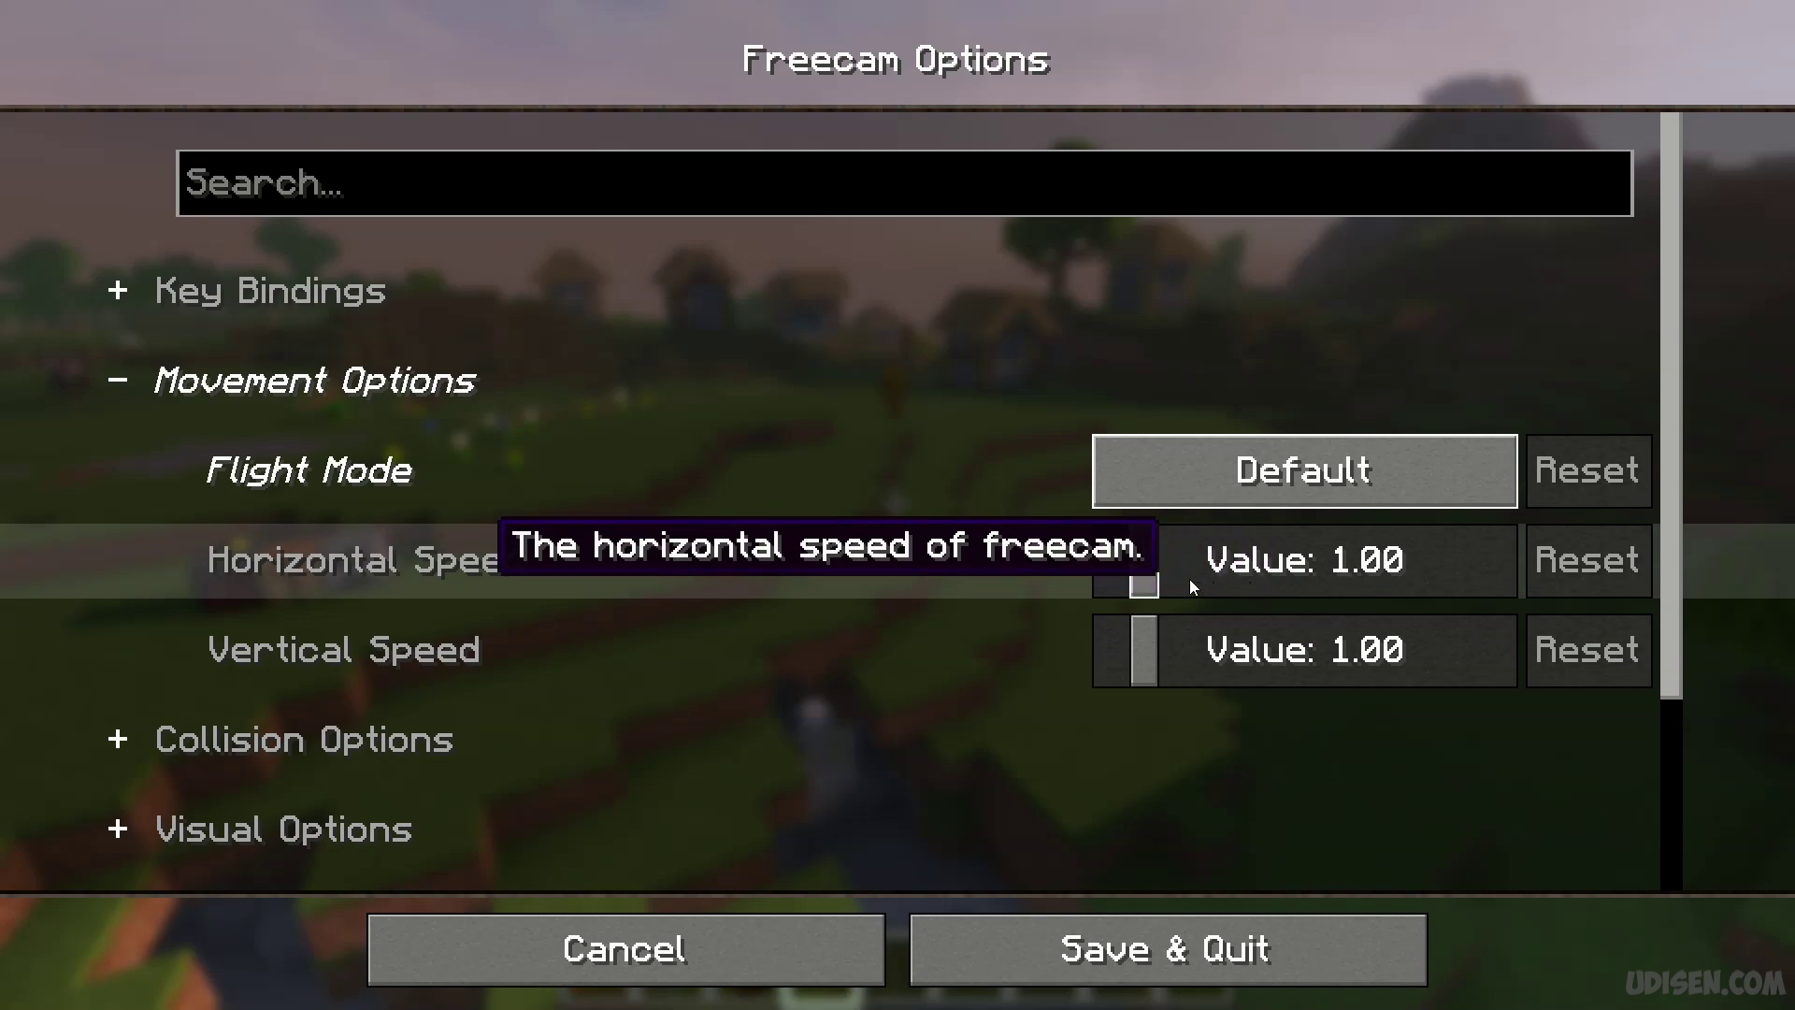
left_click_drag(1190, 580, 1535, 591)
left_click_drag(1208, 664, 1590, 686)
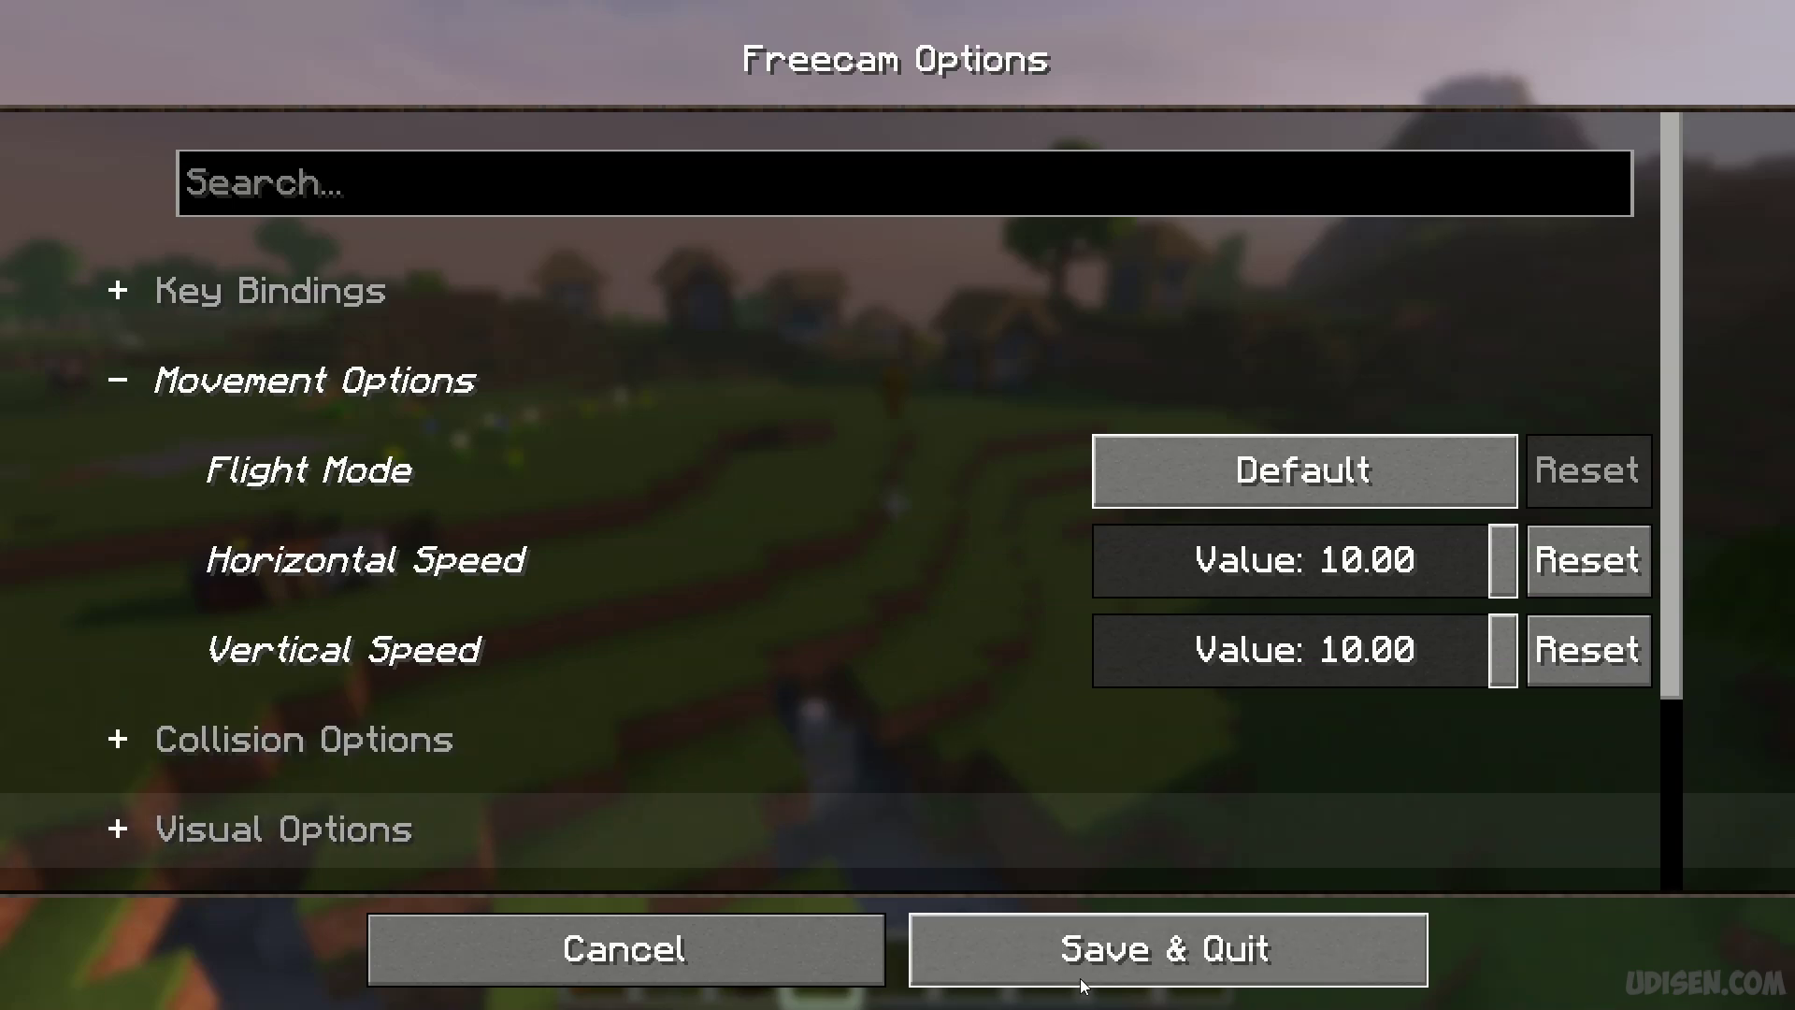
left_click(1123, 950)
Test the raised camera speed by flying the free camera across the landscape and back near the player character.
key("w")
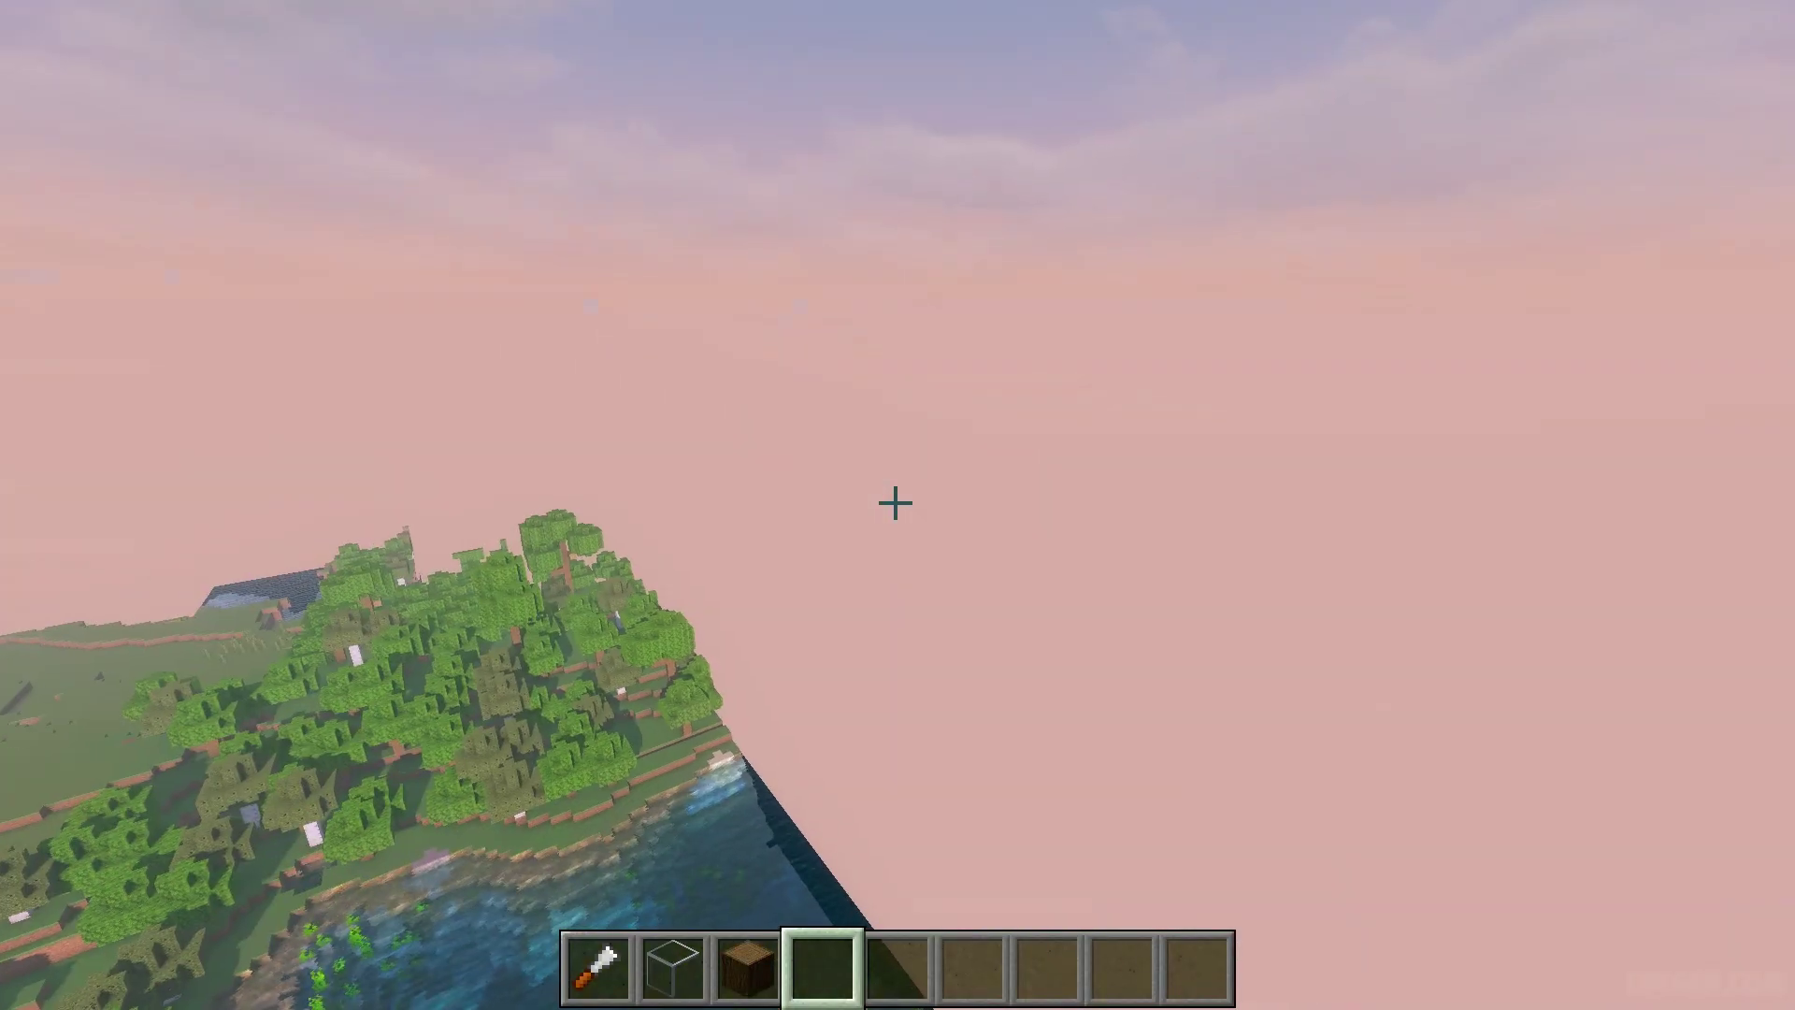
key("w")
key("w")
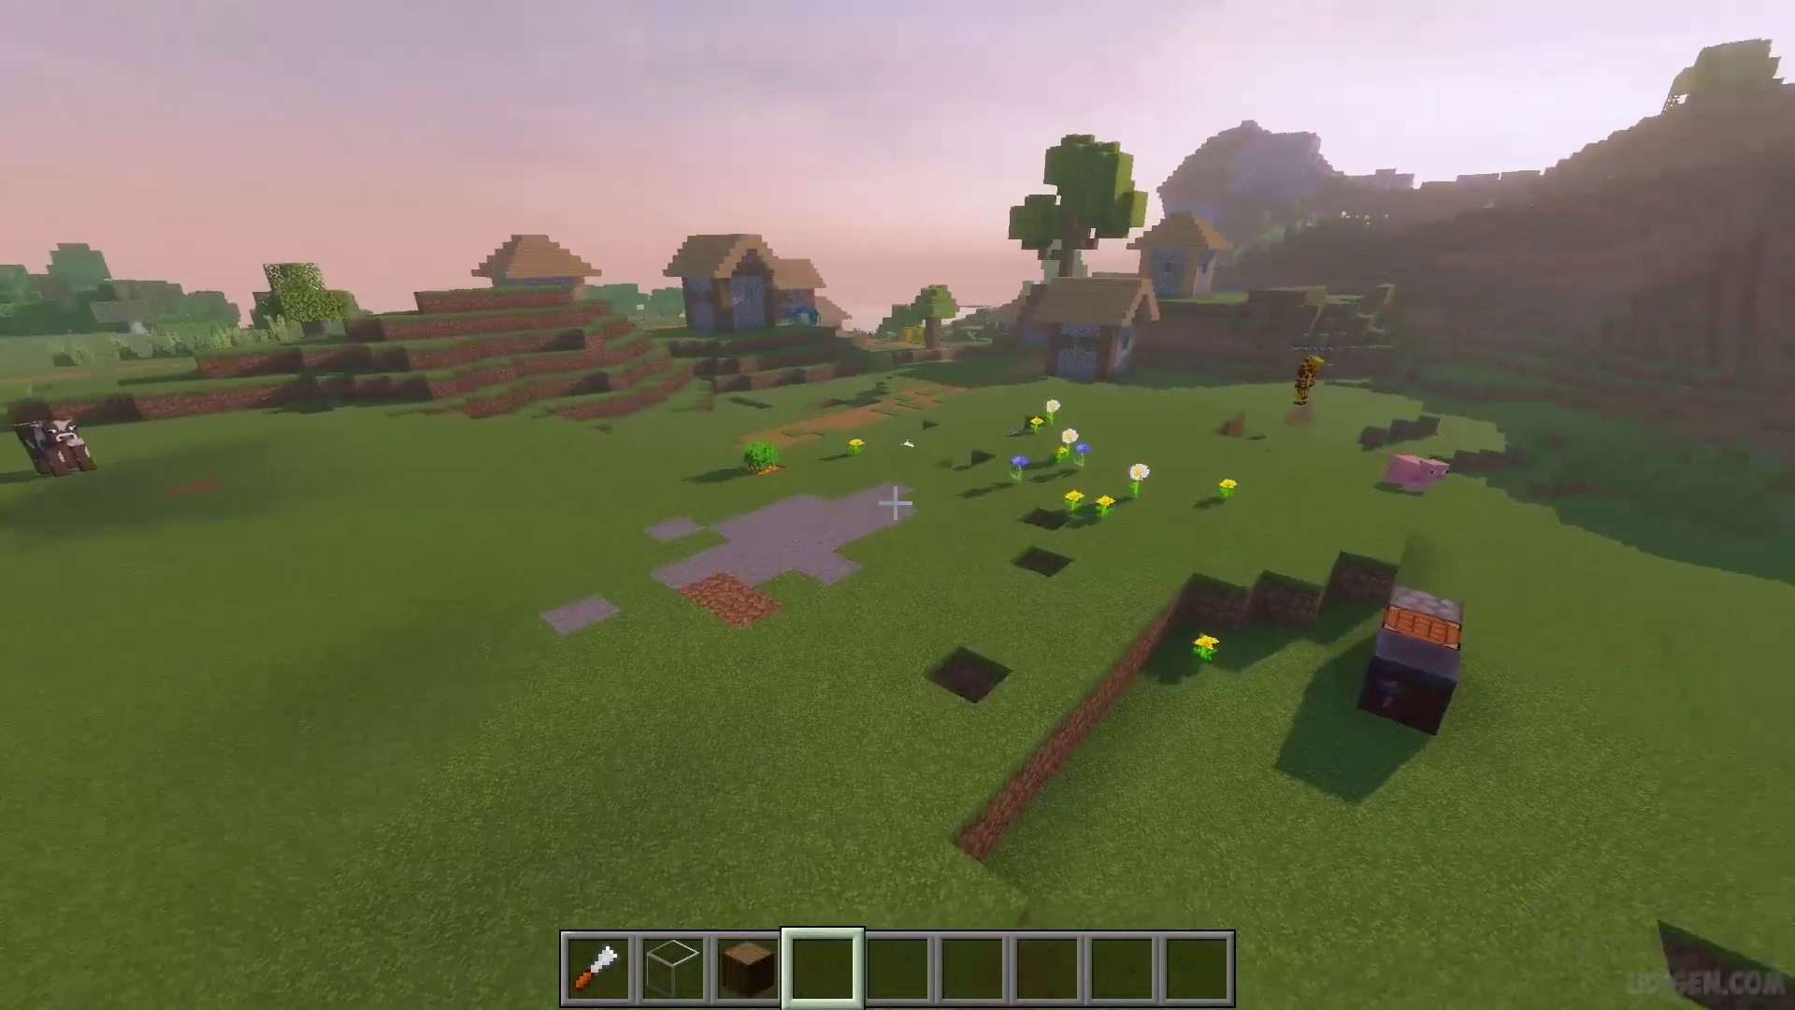
key("w")
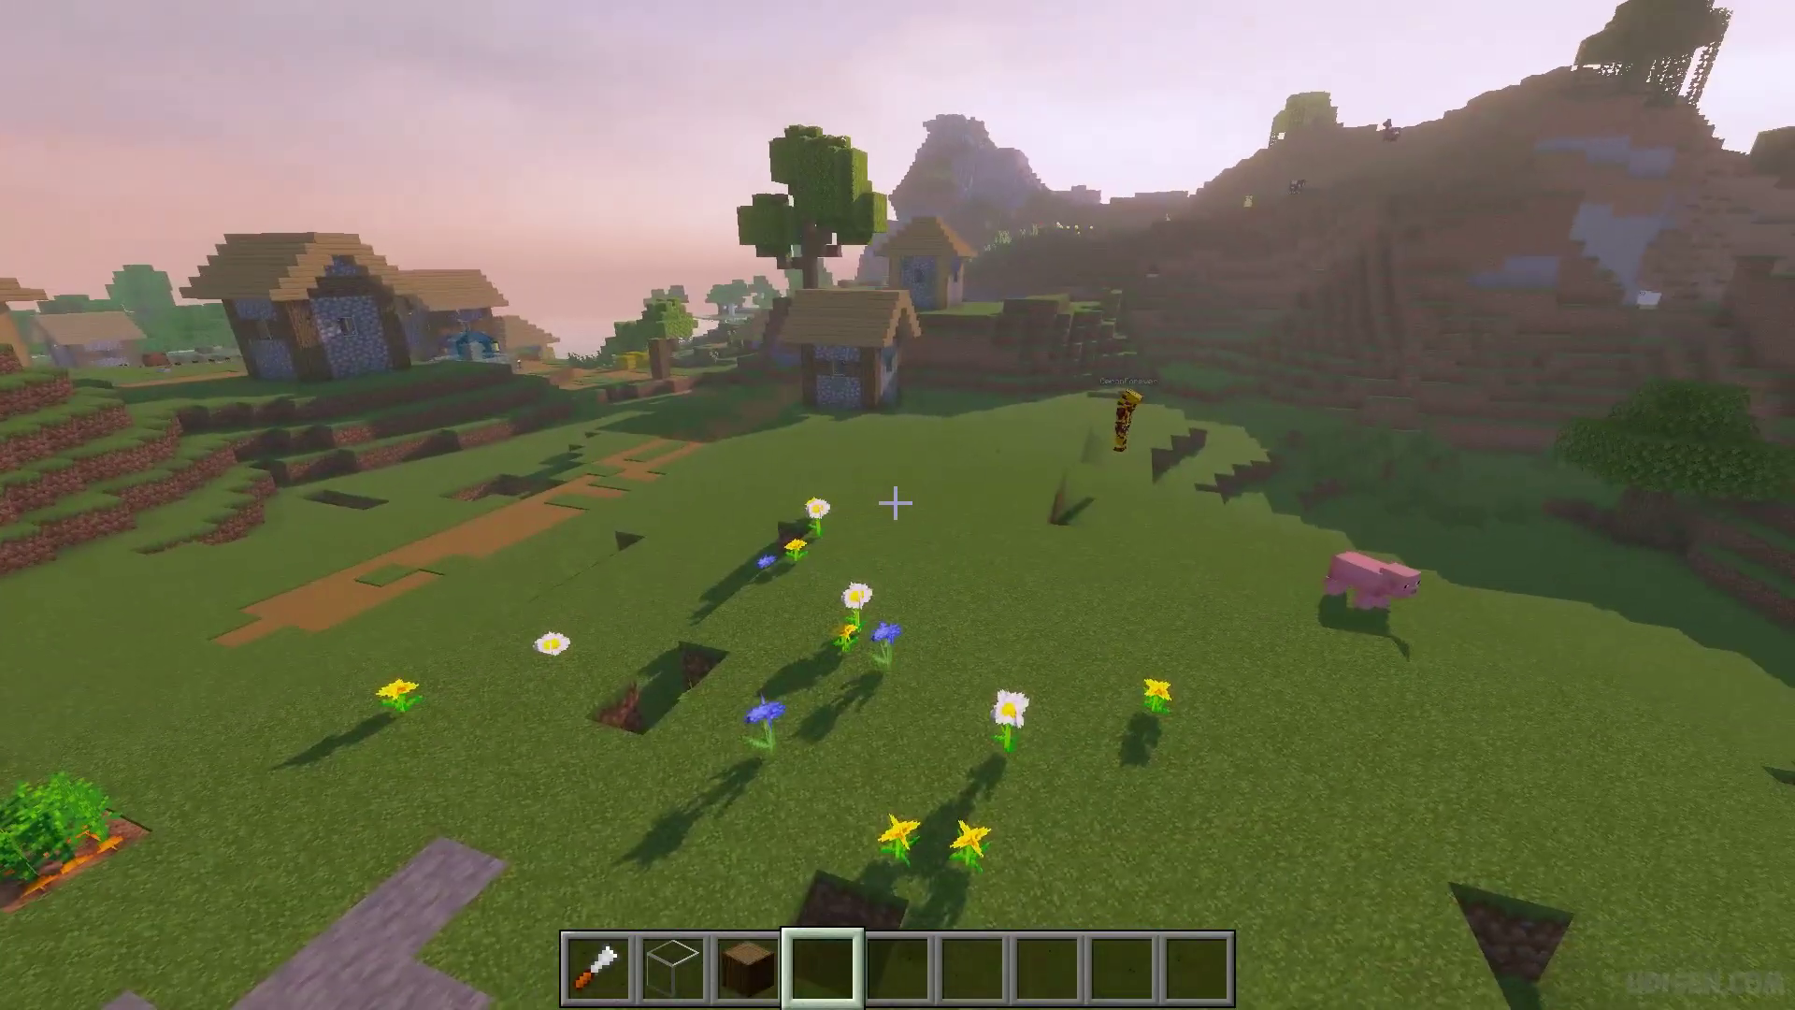
key("Escape")
left_click(814, 575)
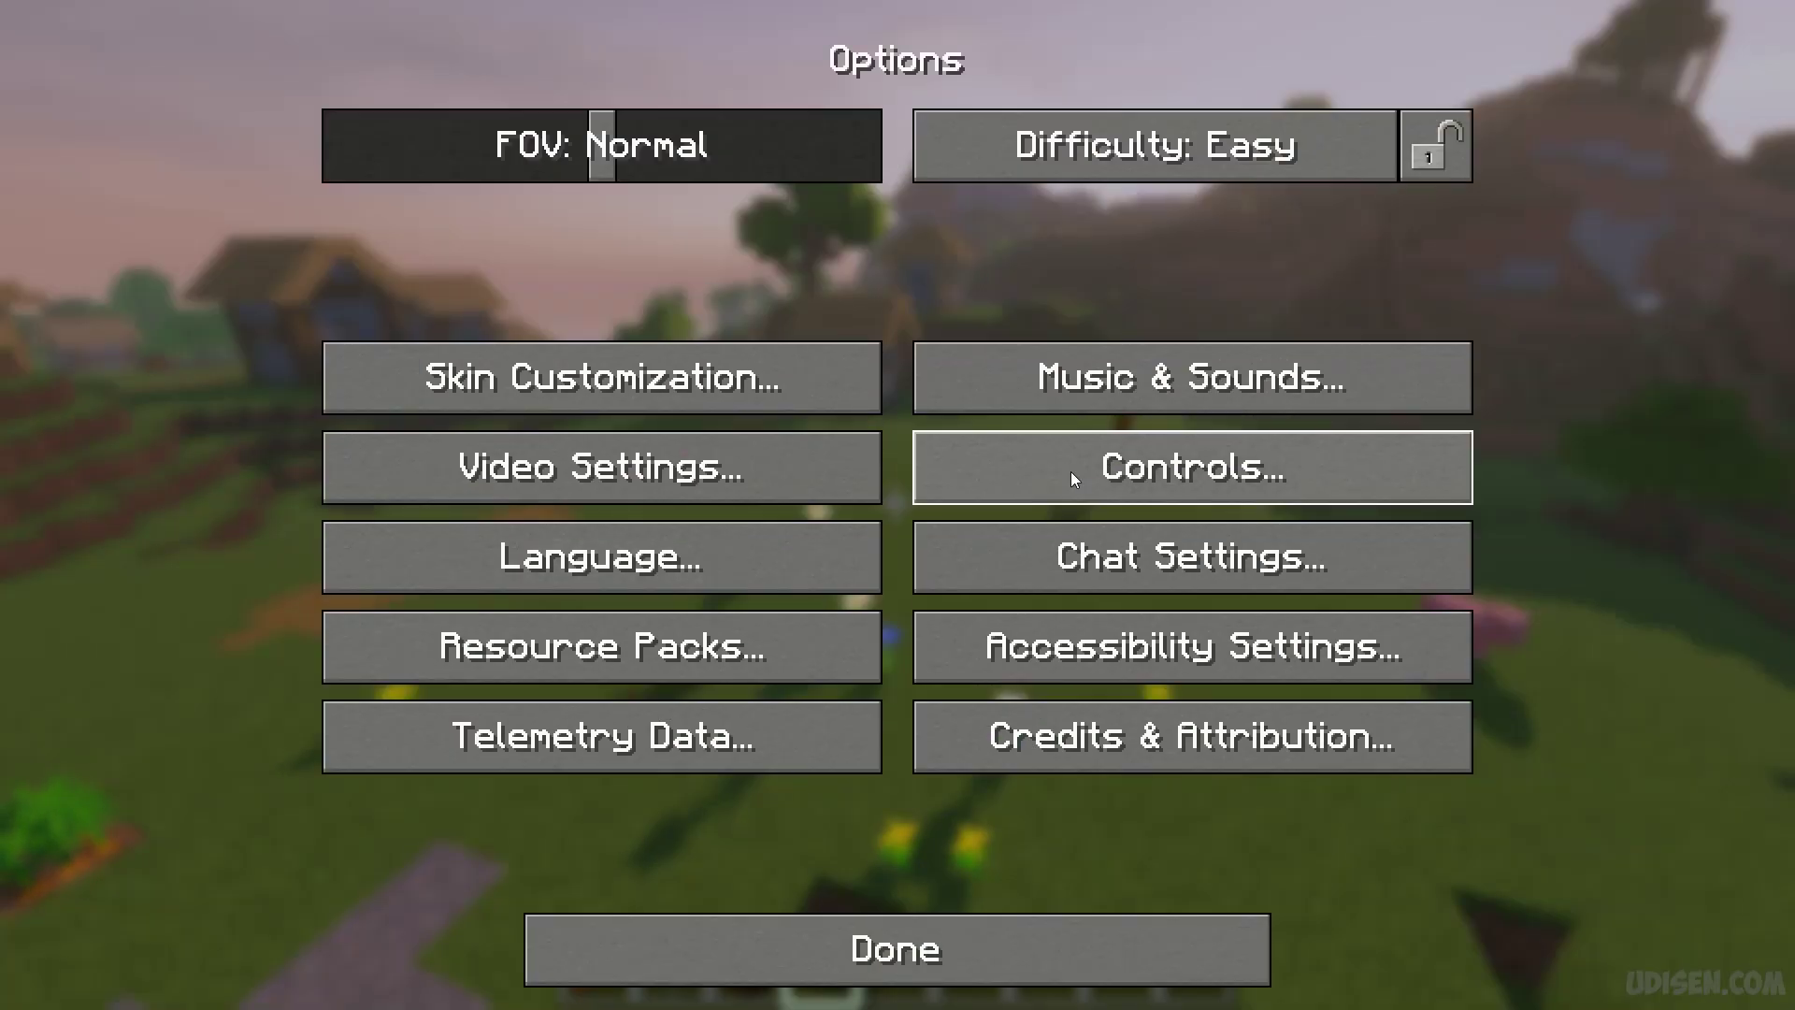
key("Escape")
key("Escape")
Set Freecam's horizontal speed to 1.04 and vertical speed to 1.67 in the movement options.
key("g")
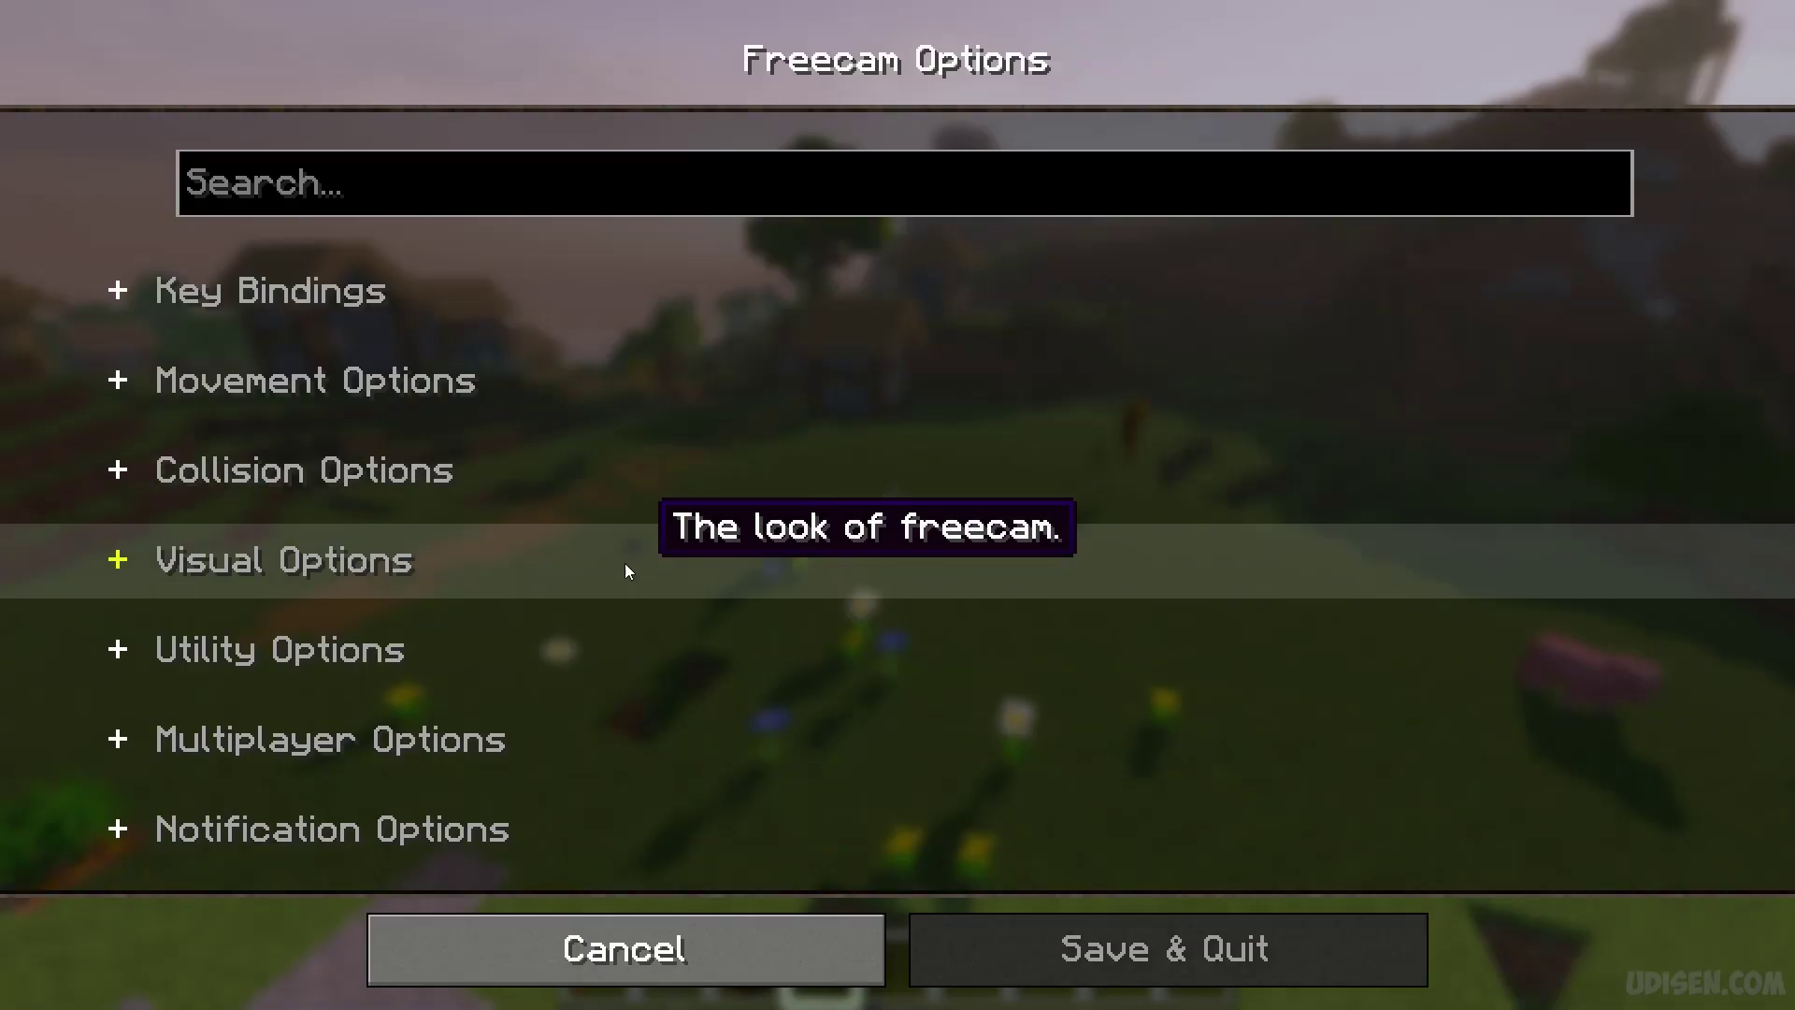
left_click(114, 390)
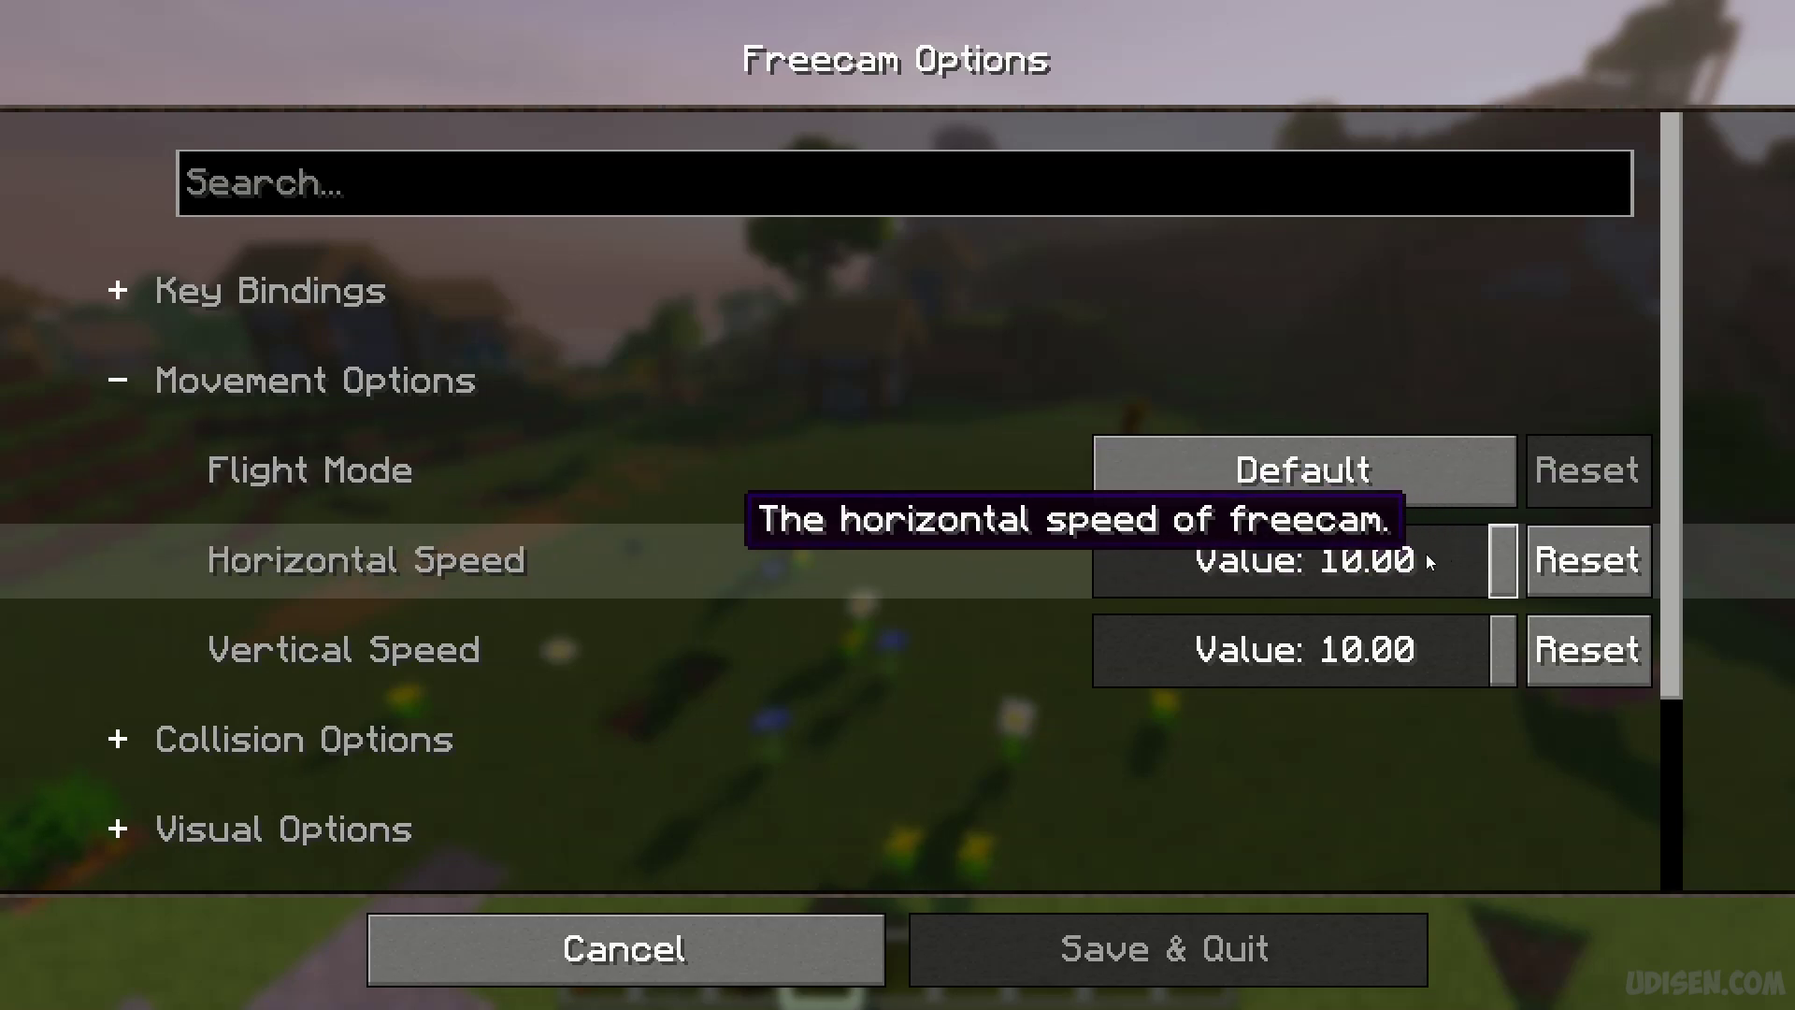
left_click_drag(1318, 563, 1159, 579)
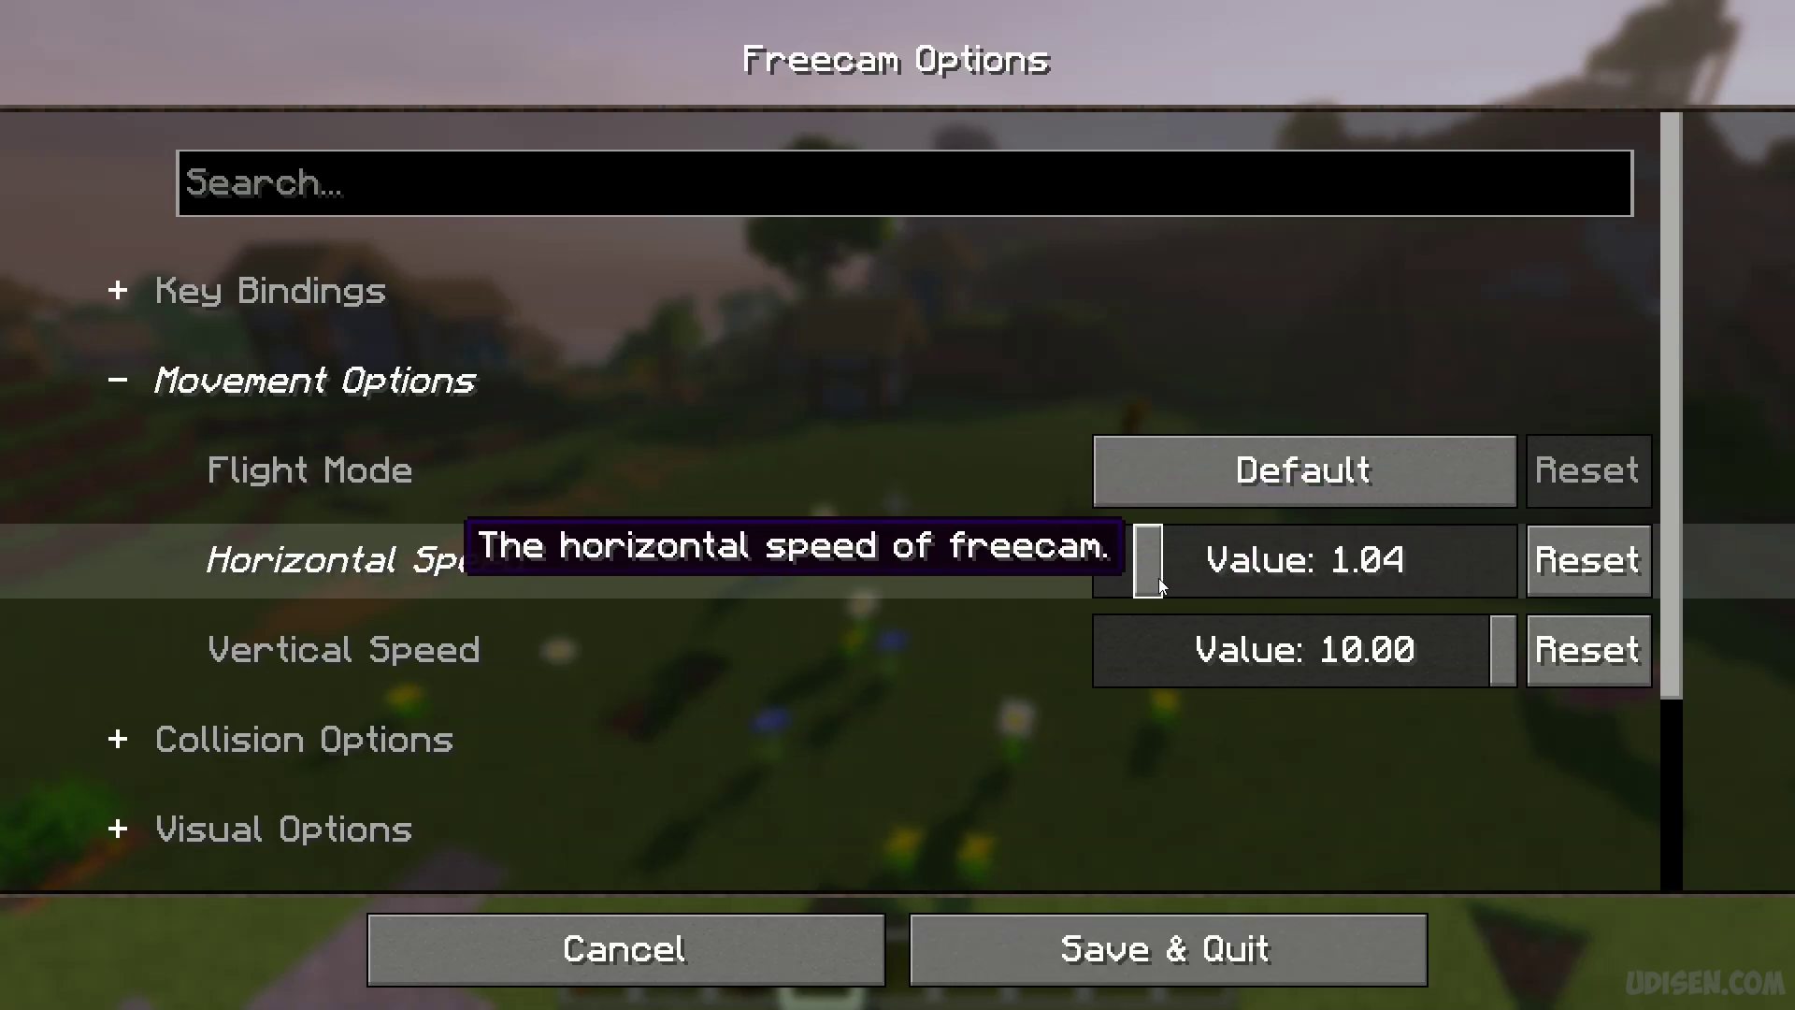
left_click(1174, 655)
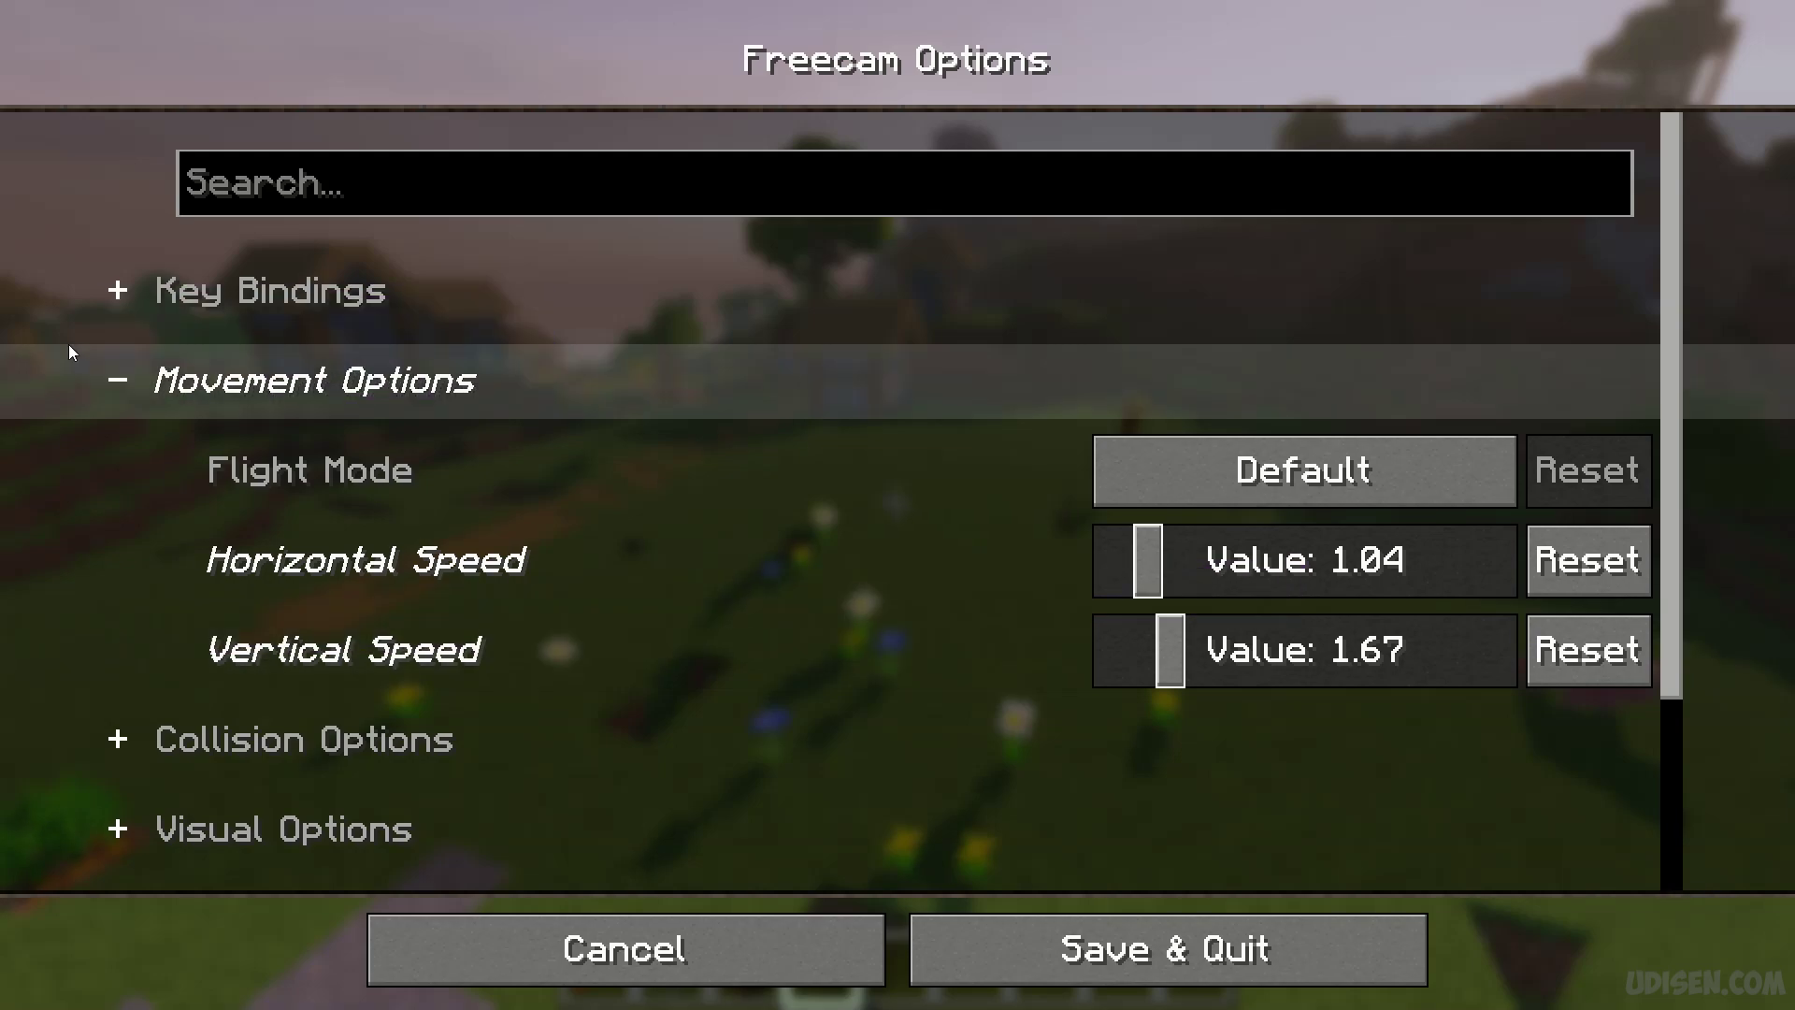
left_click(116, 382)
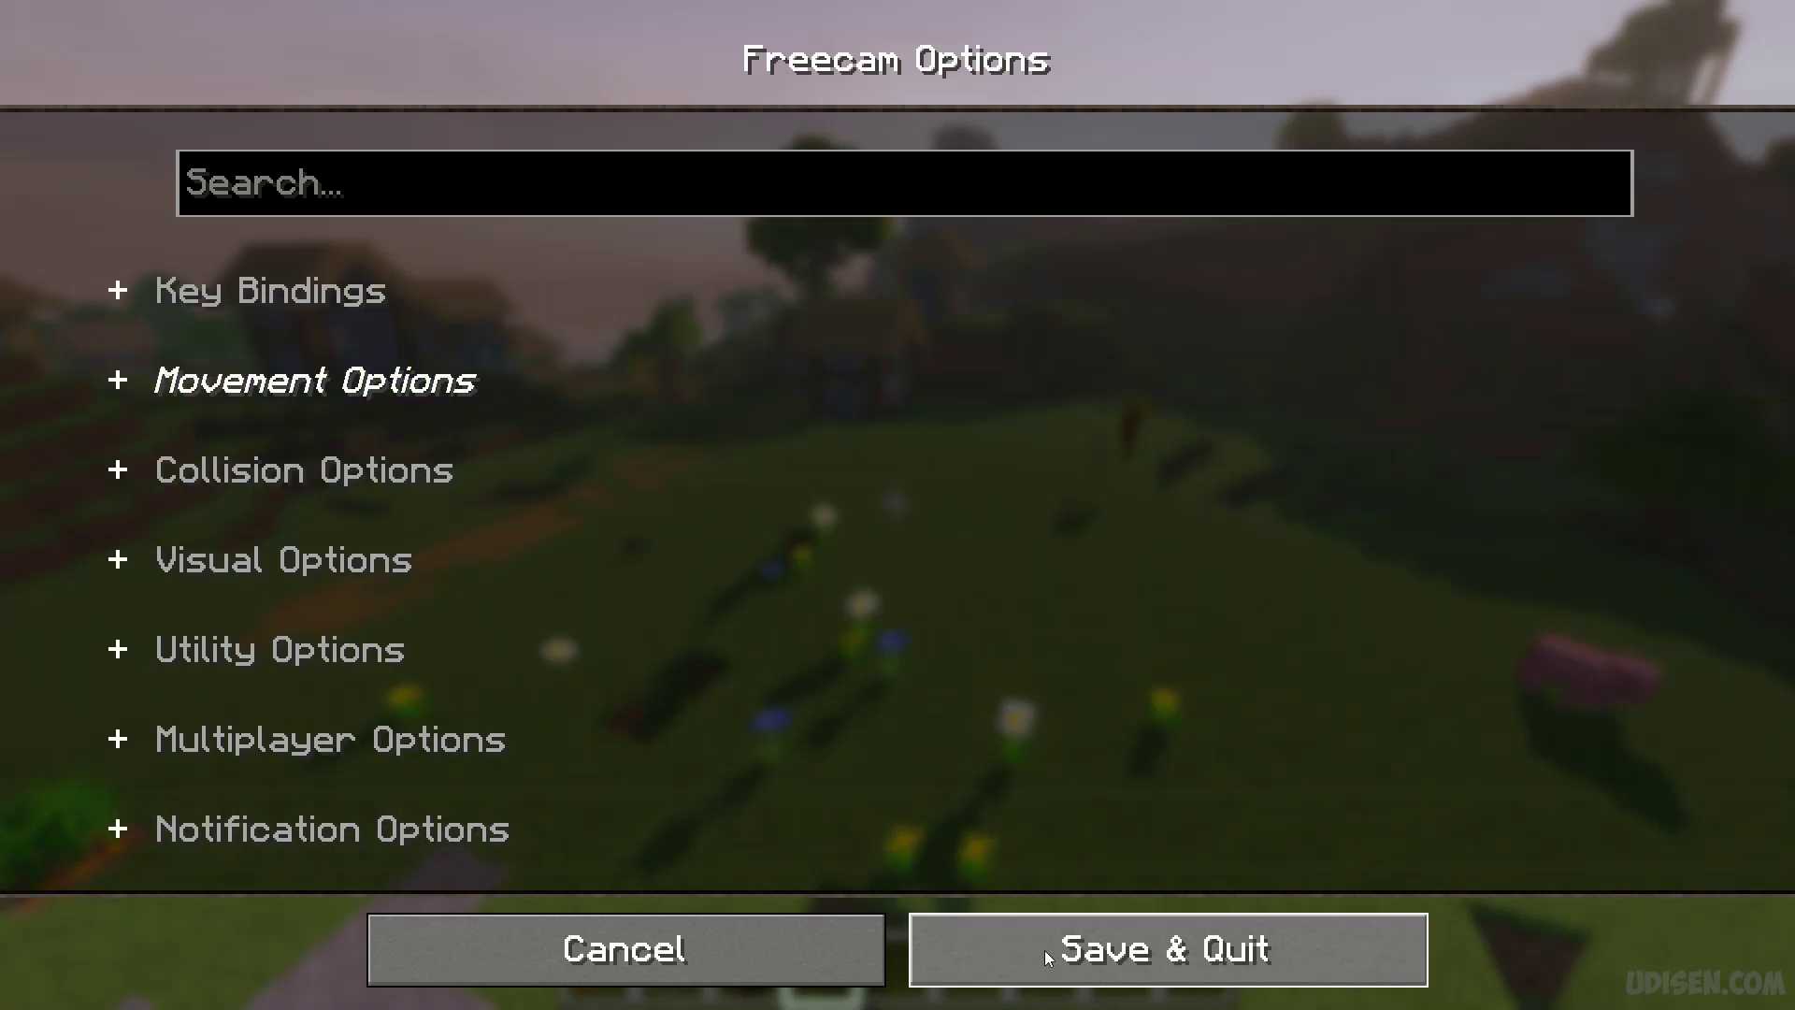
Enable Ignore Transparent Blocks and Ignore Openable Blocks in Freecam's collision options and save the configuration.
left_click(140, 473)
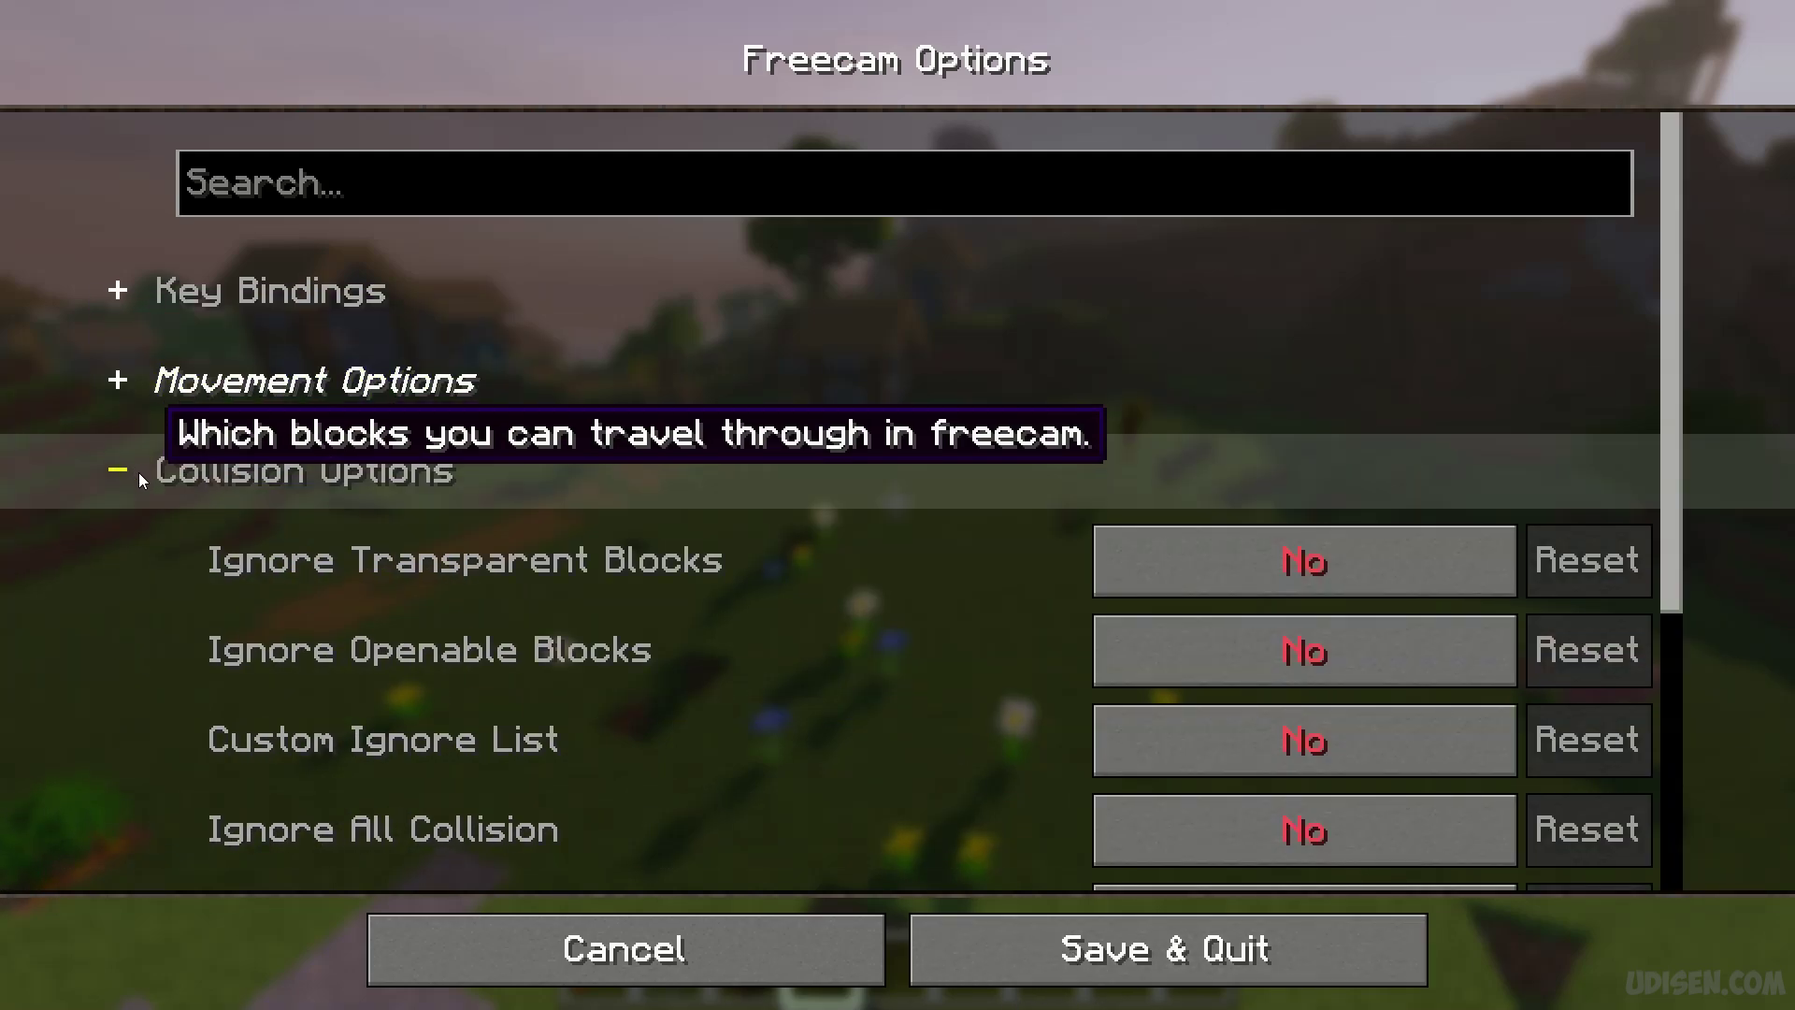
scroll(591, 550, "down", 3)
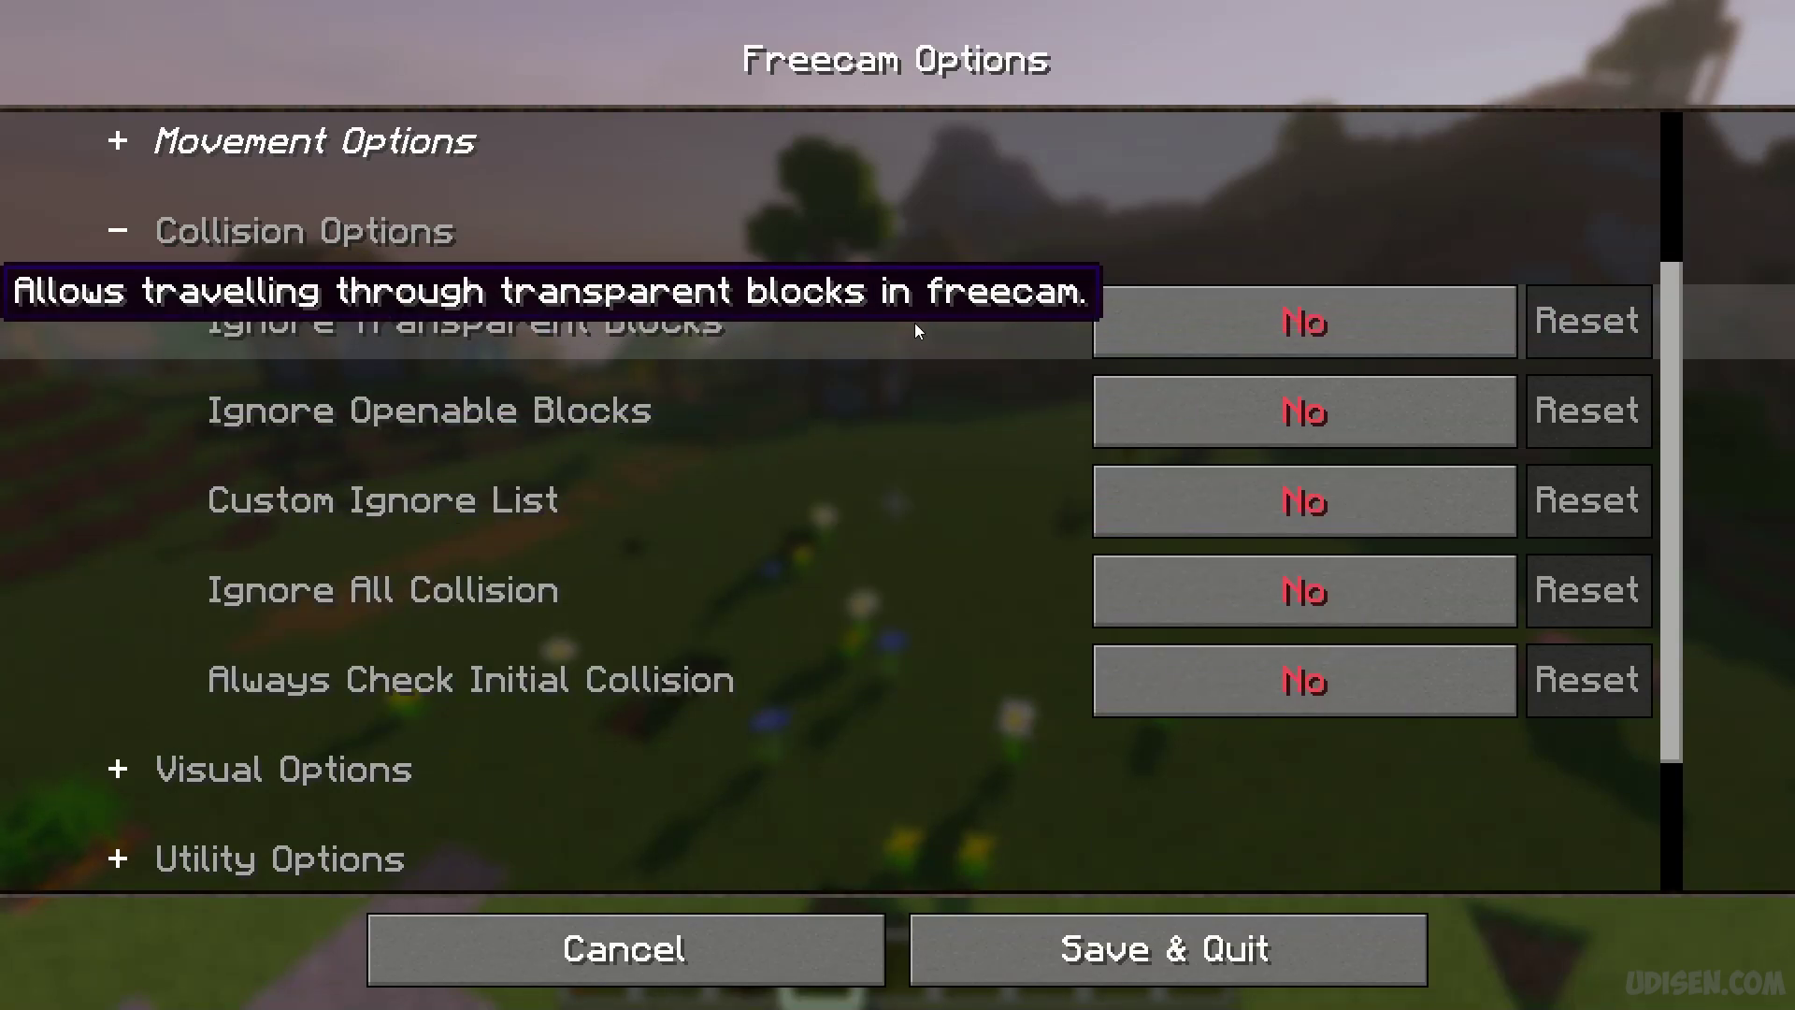
left_click(1335, 340)
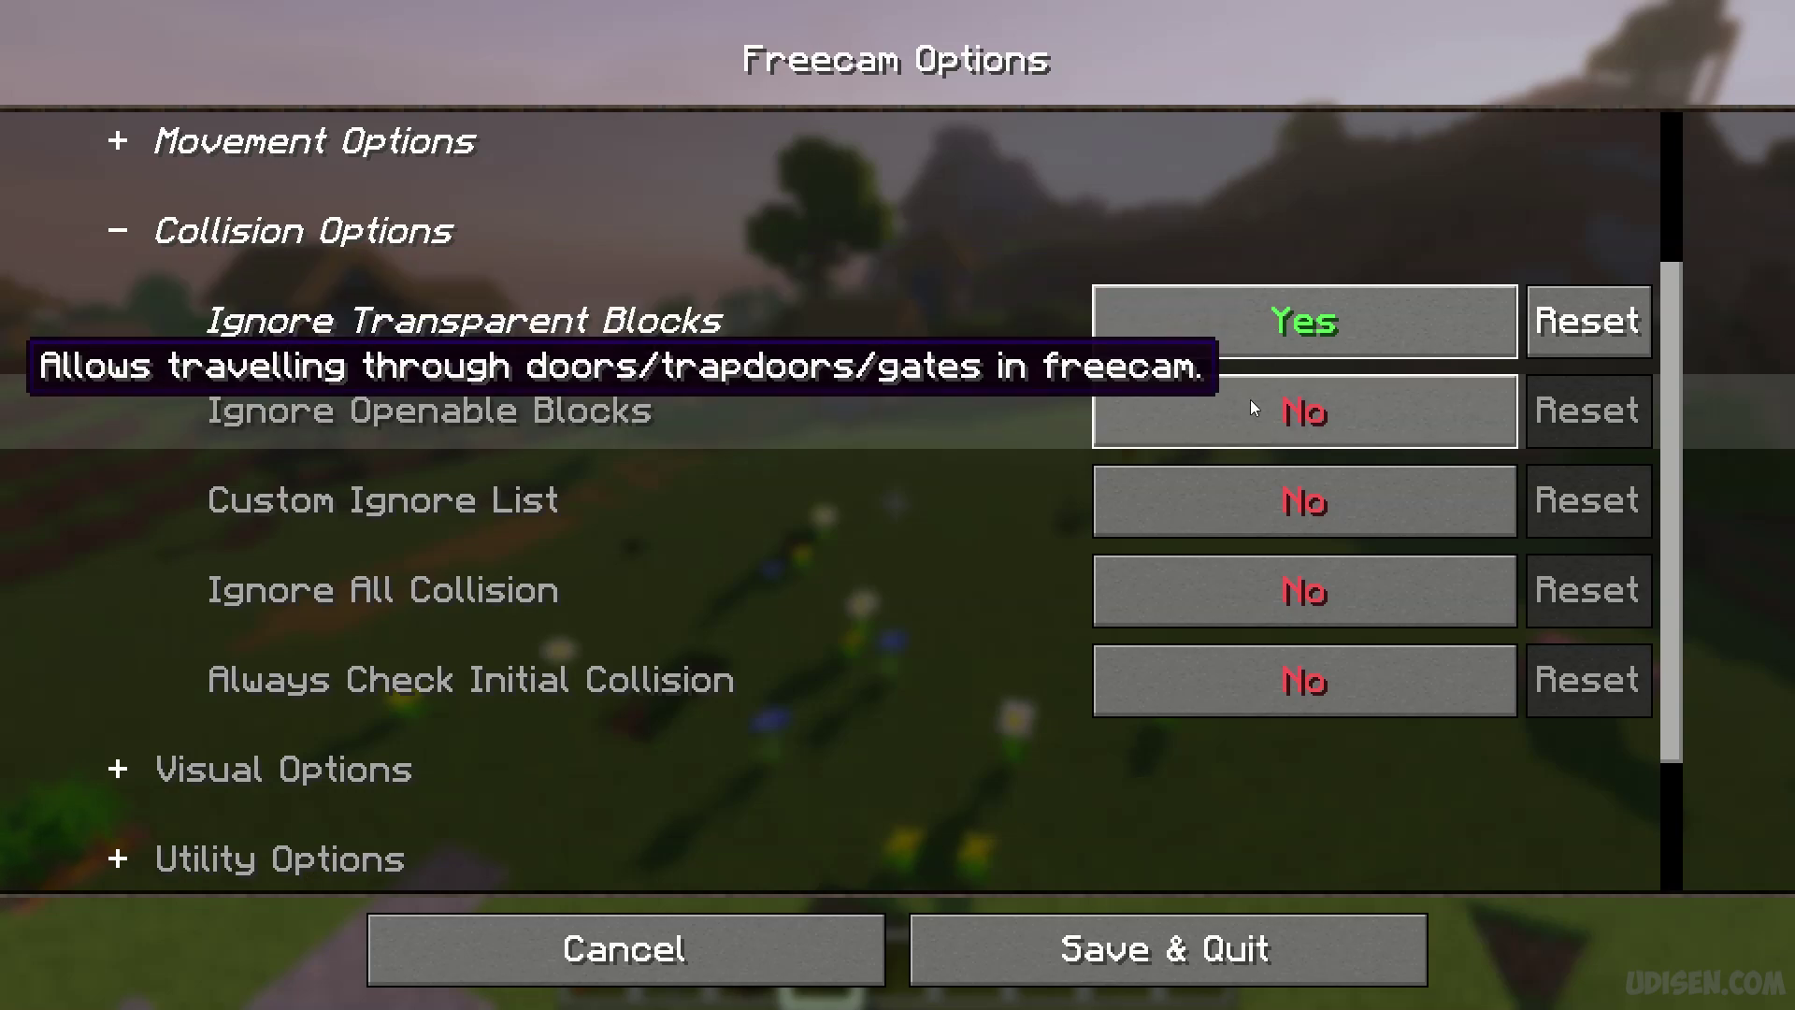
left_click(1251, 400)
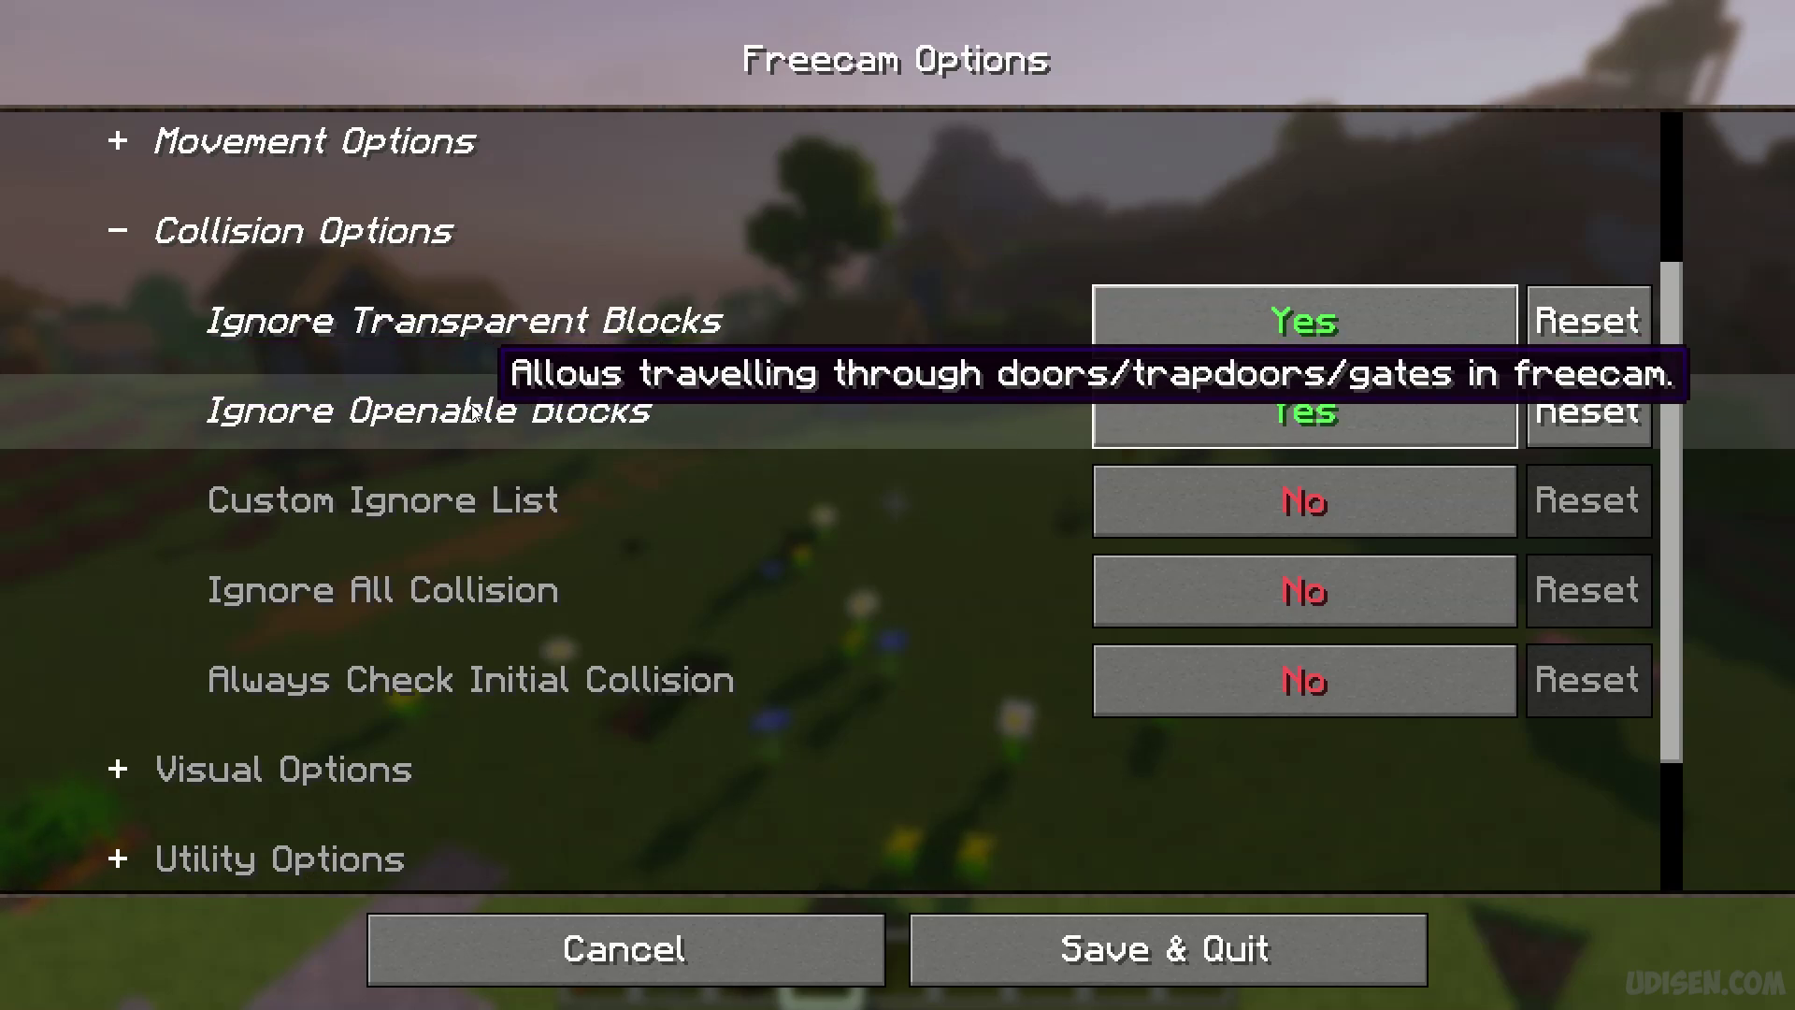
left_click(1000, 944)
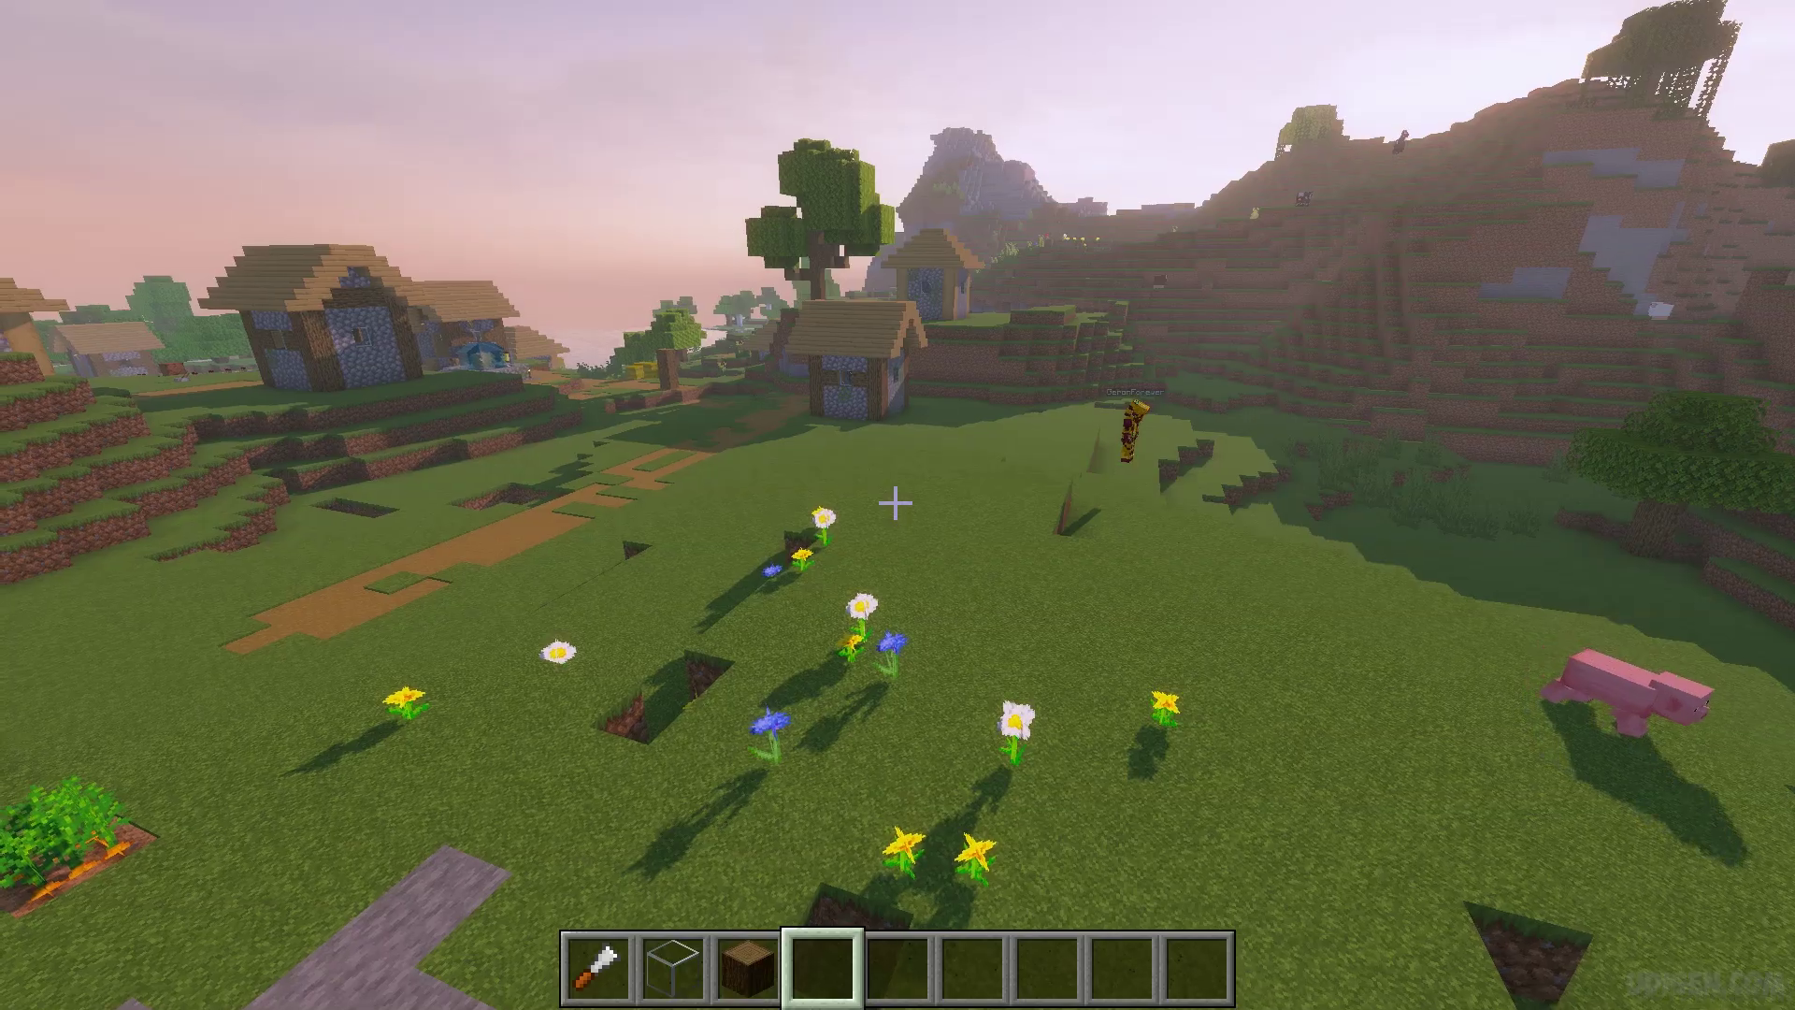
Test the collision settings by flying the free camera against a village house wall and through another house's doorway.
key("w")
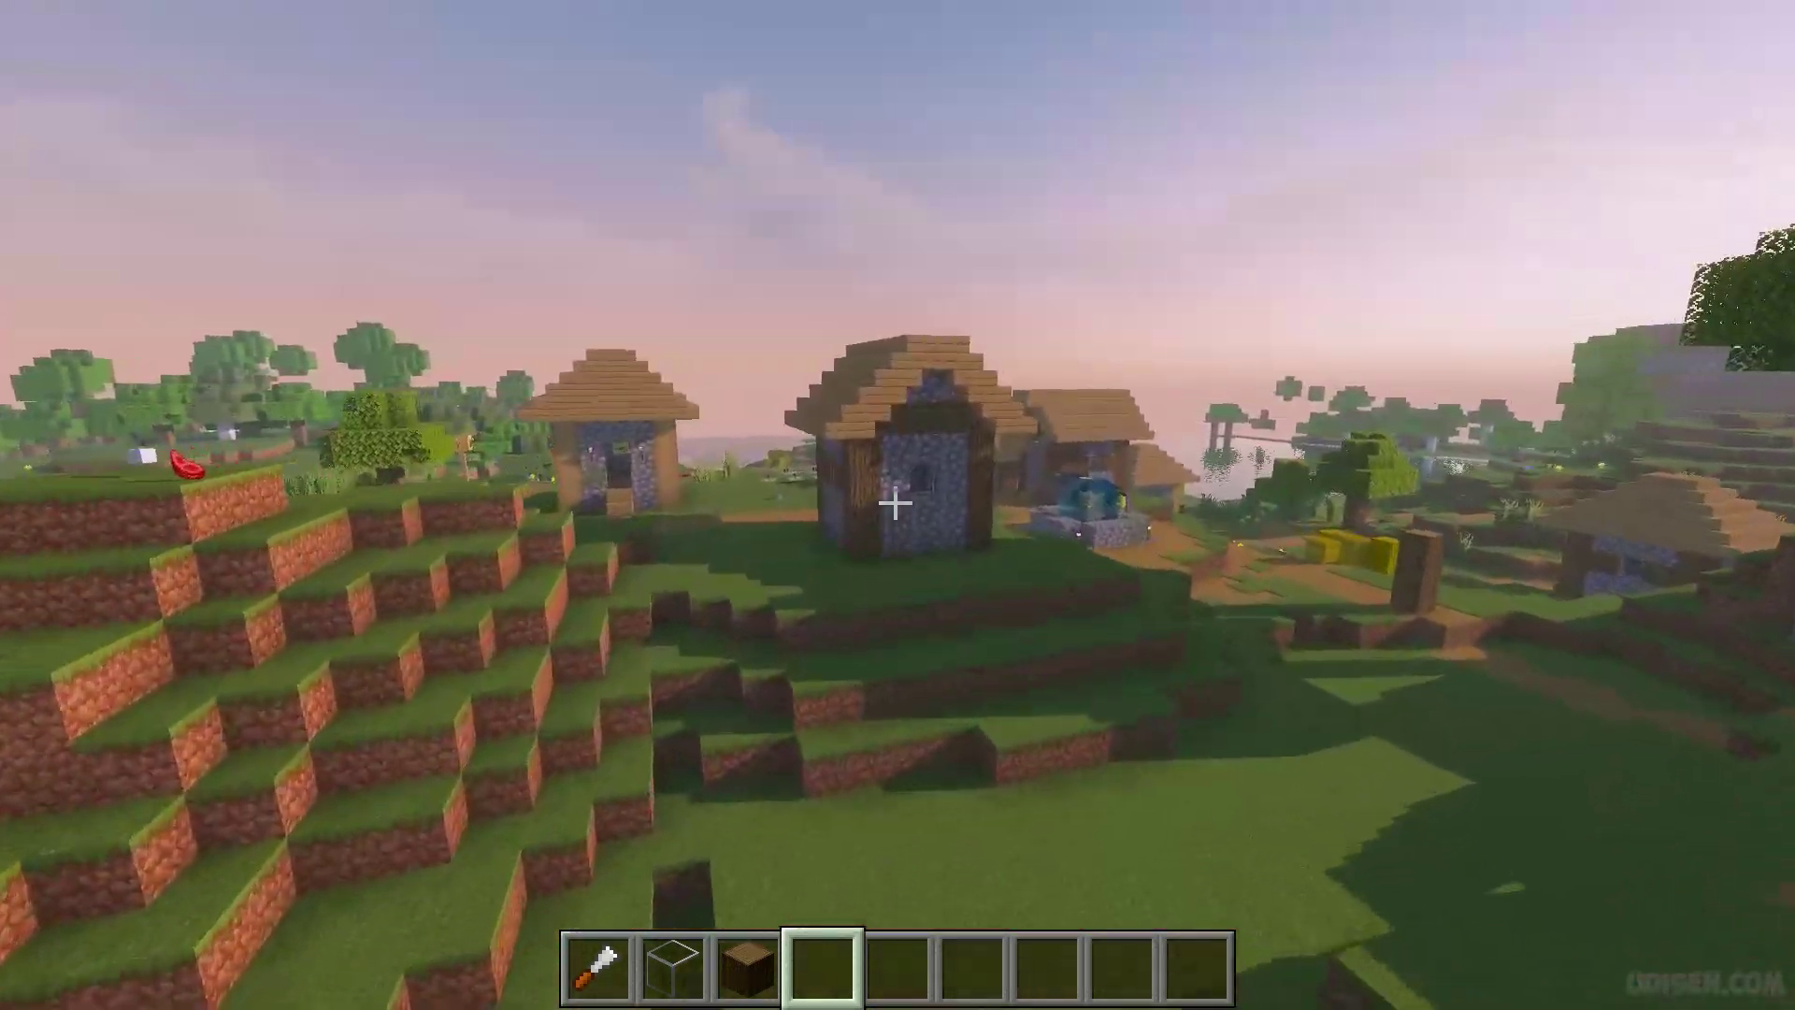
key("w")
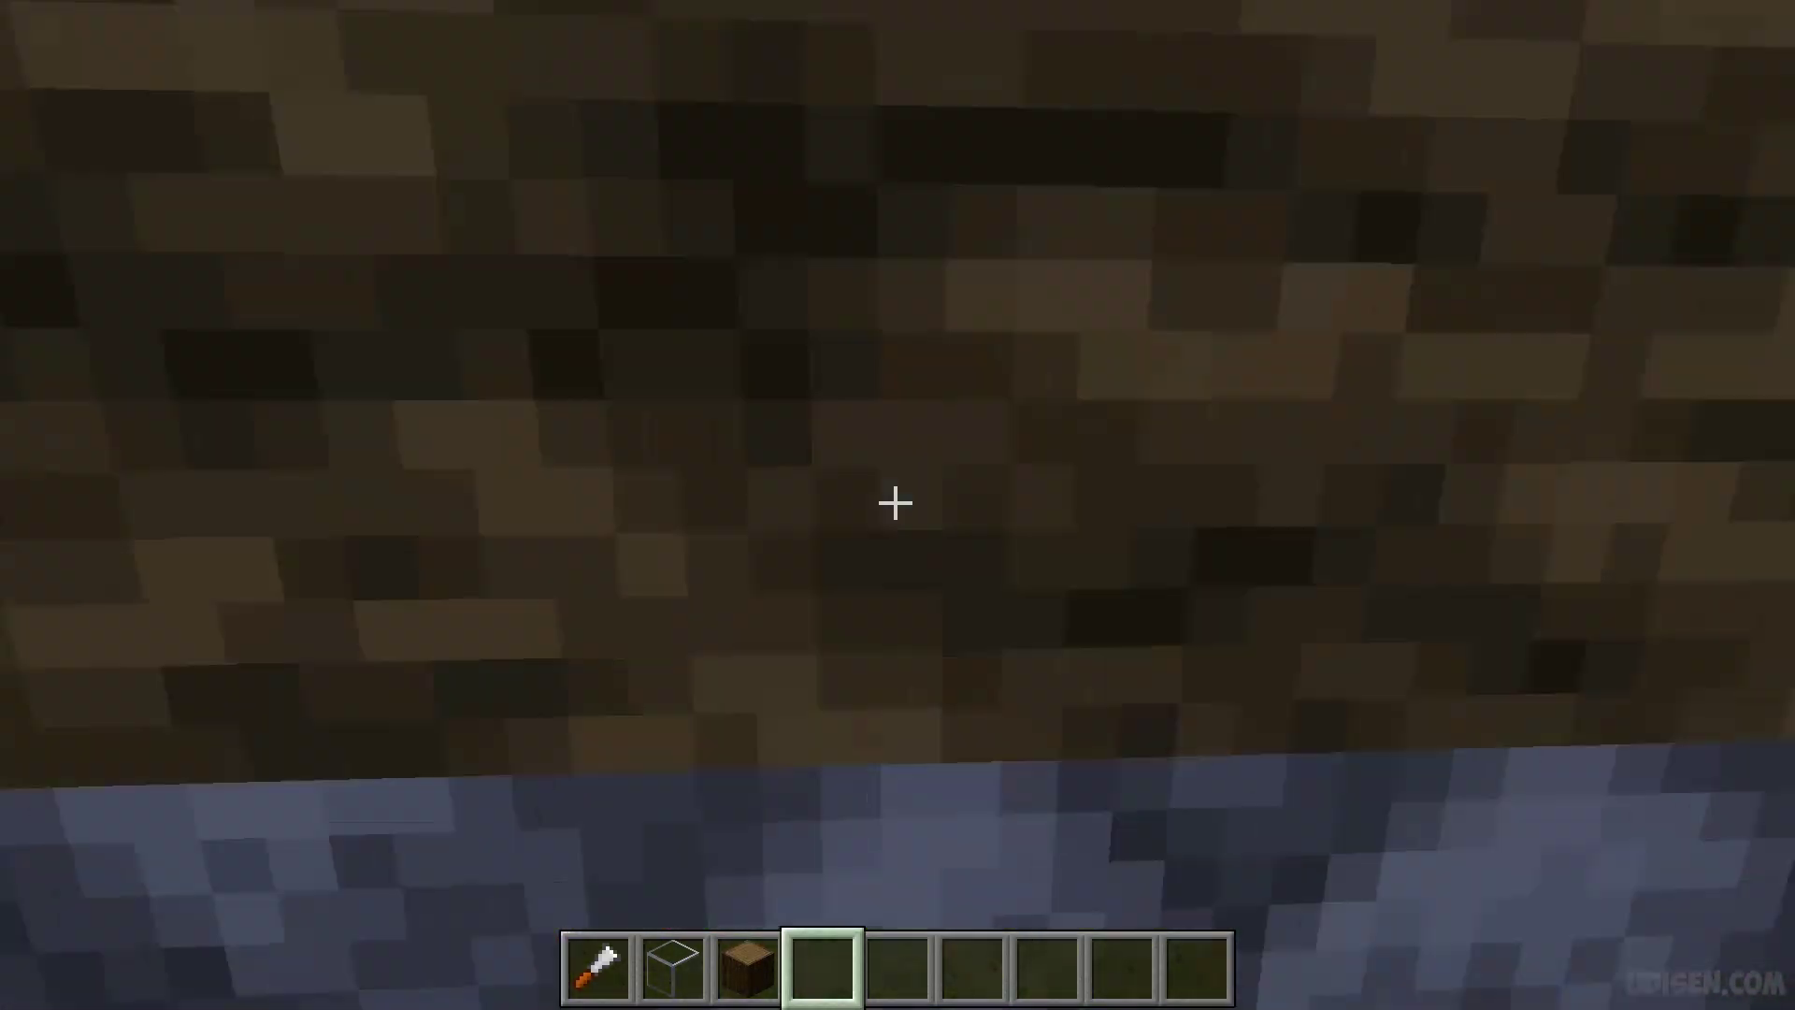
key("w")
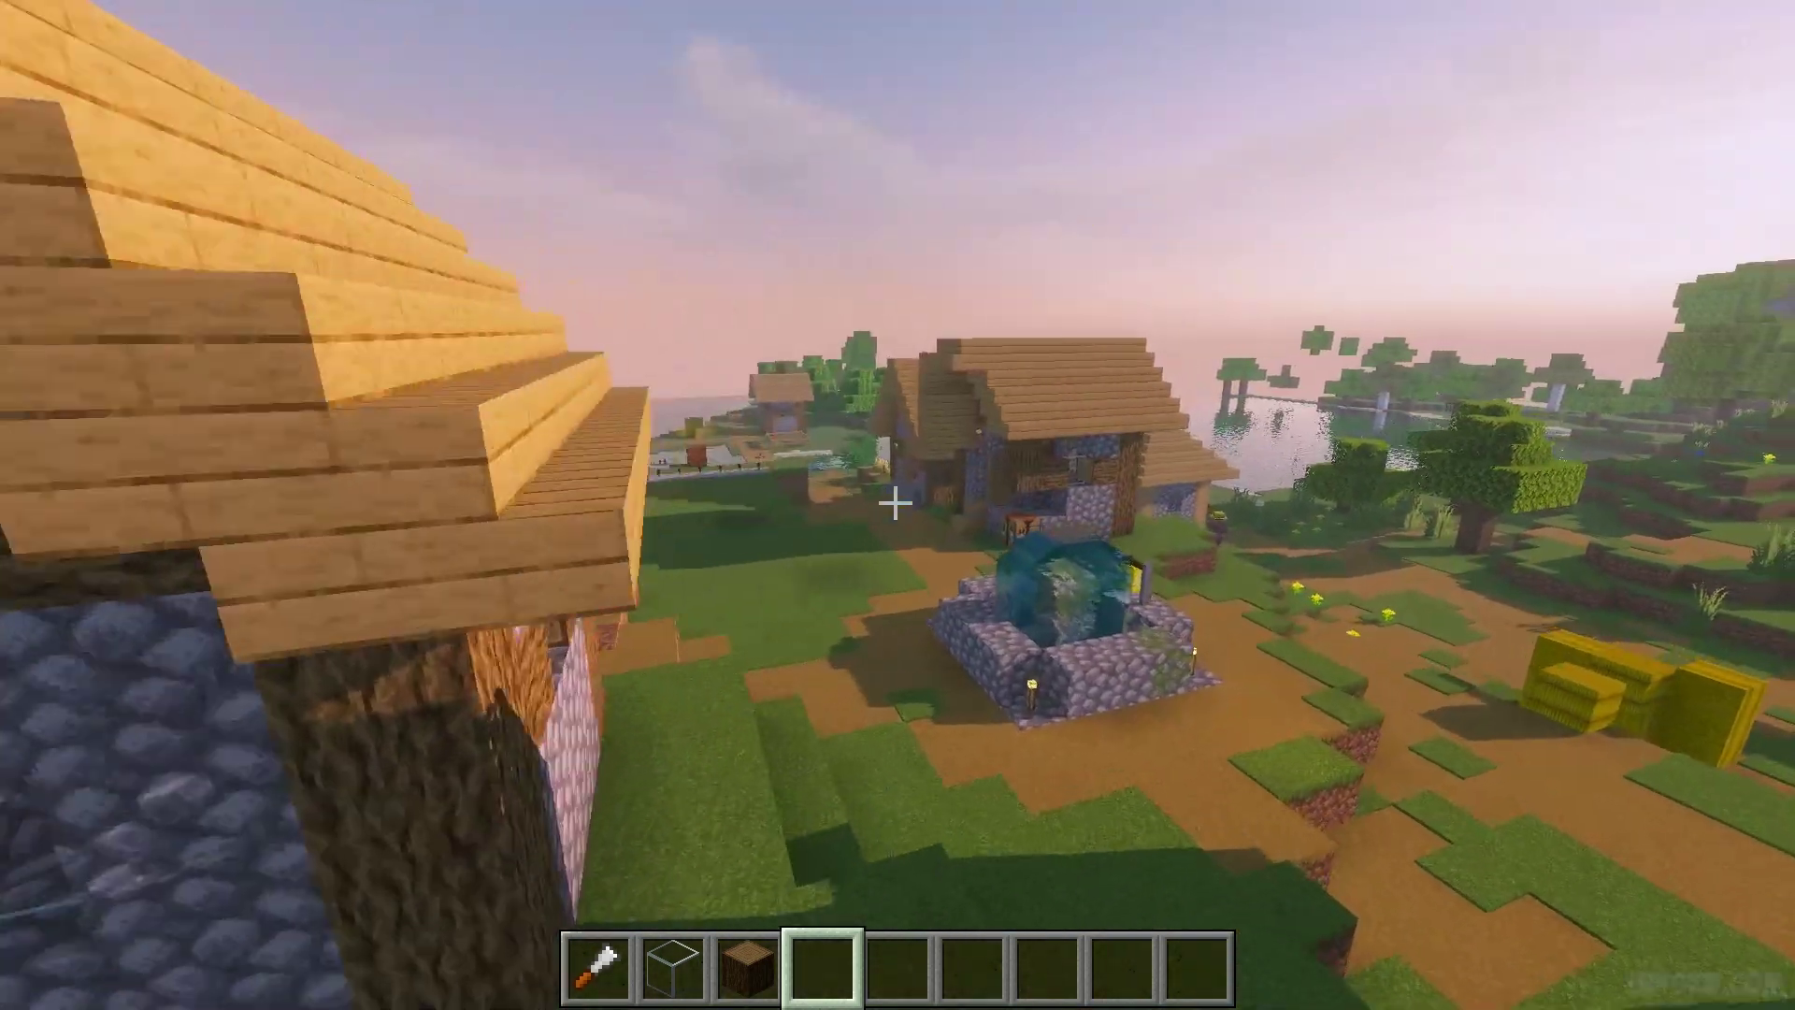
key("w")
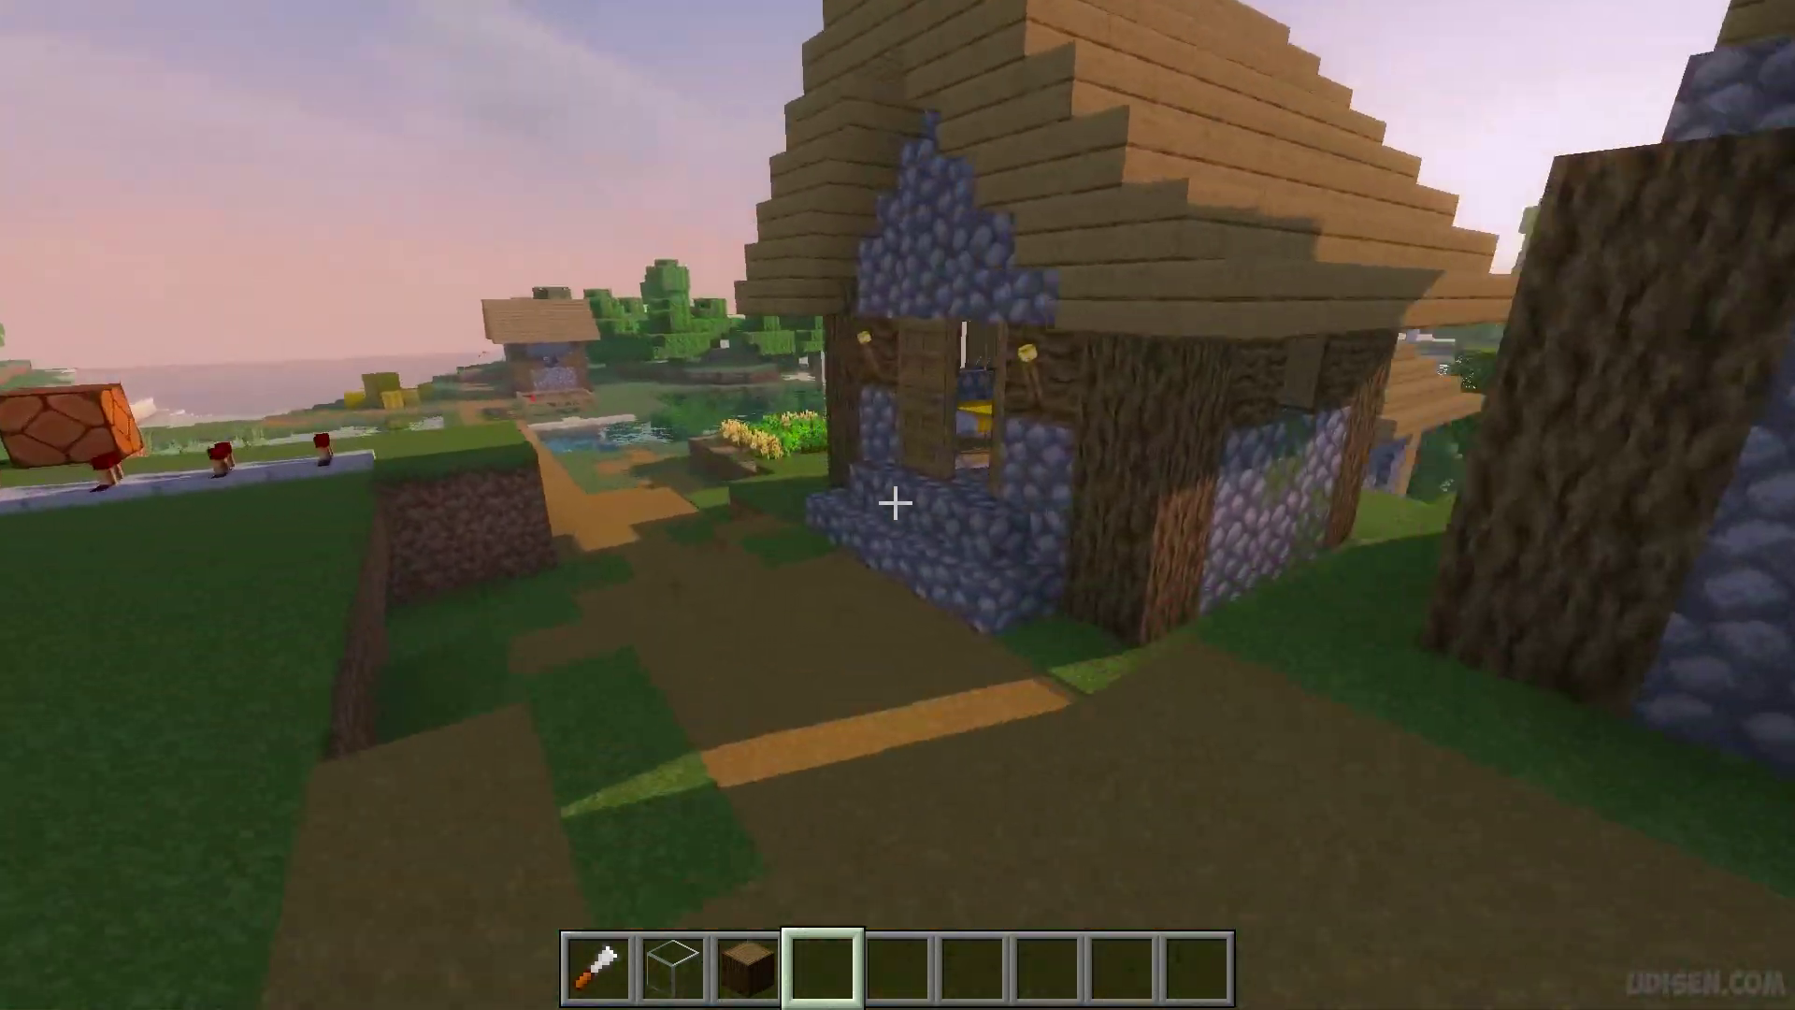
key("w")
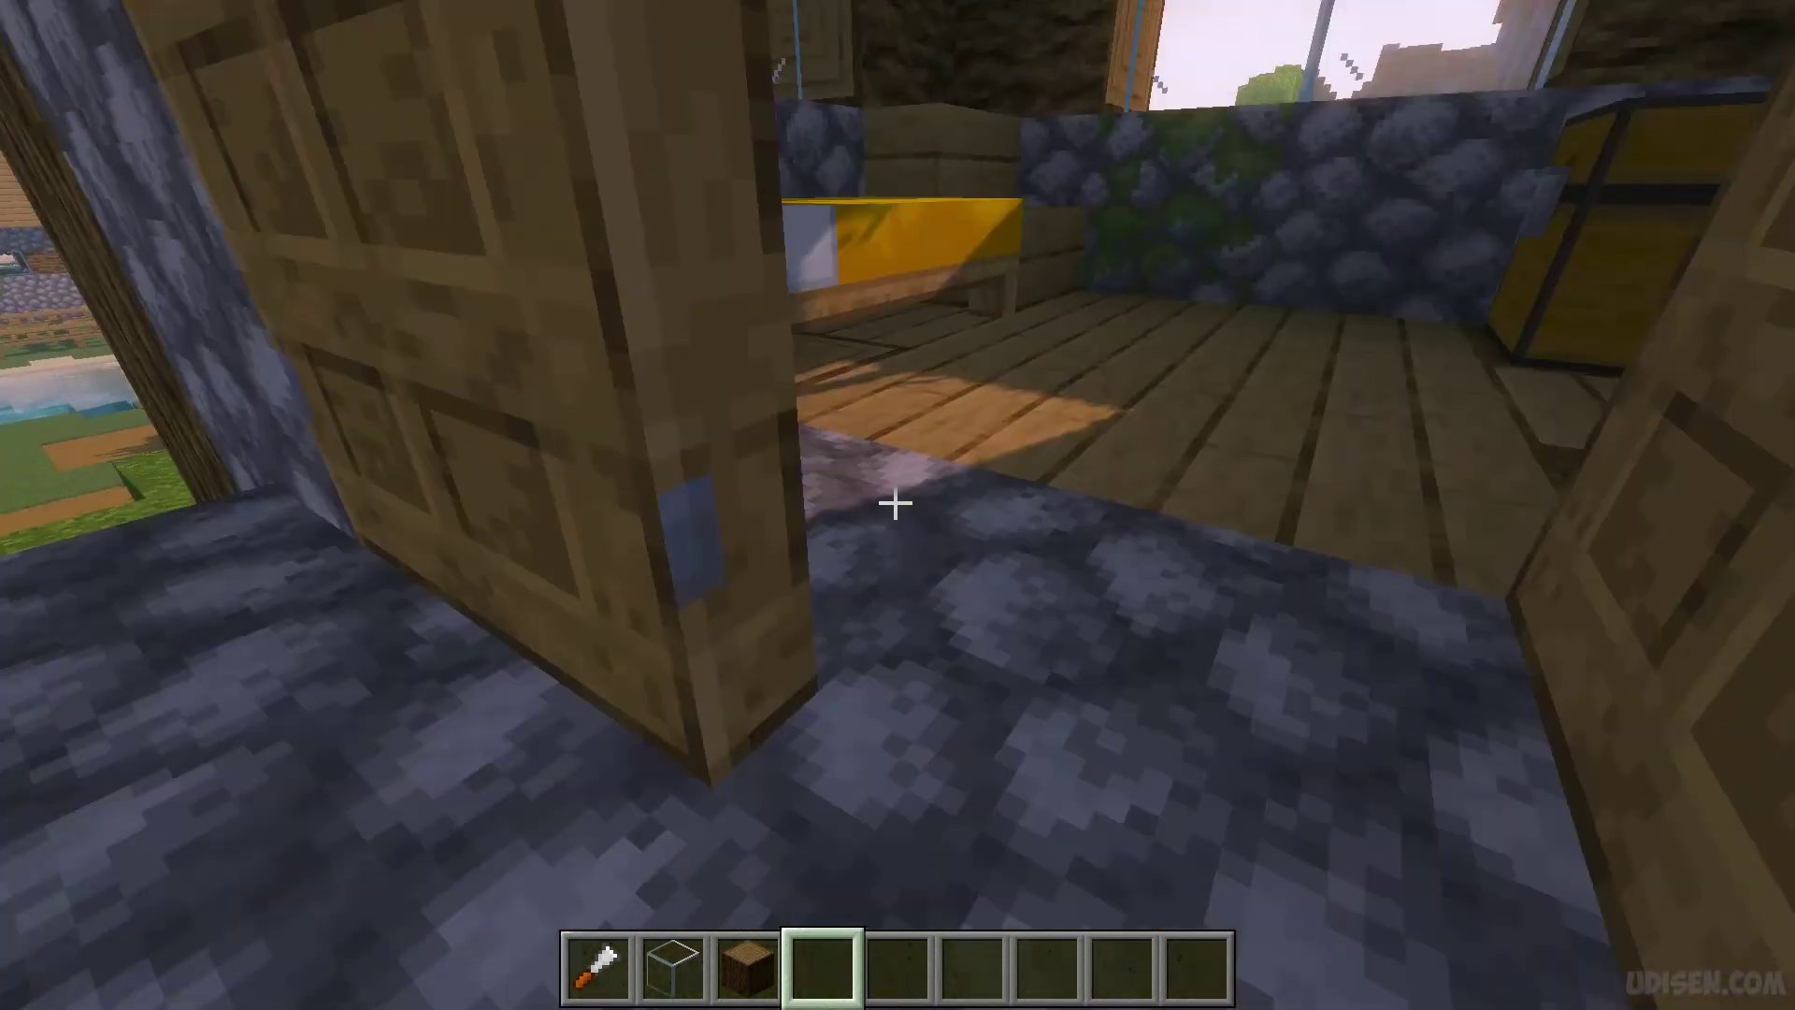
key("w")
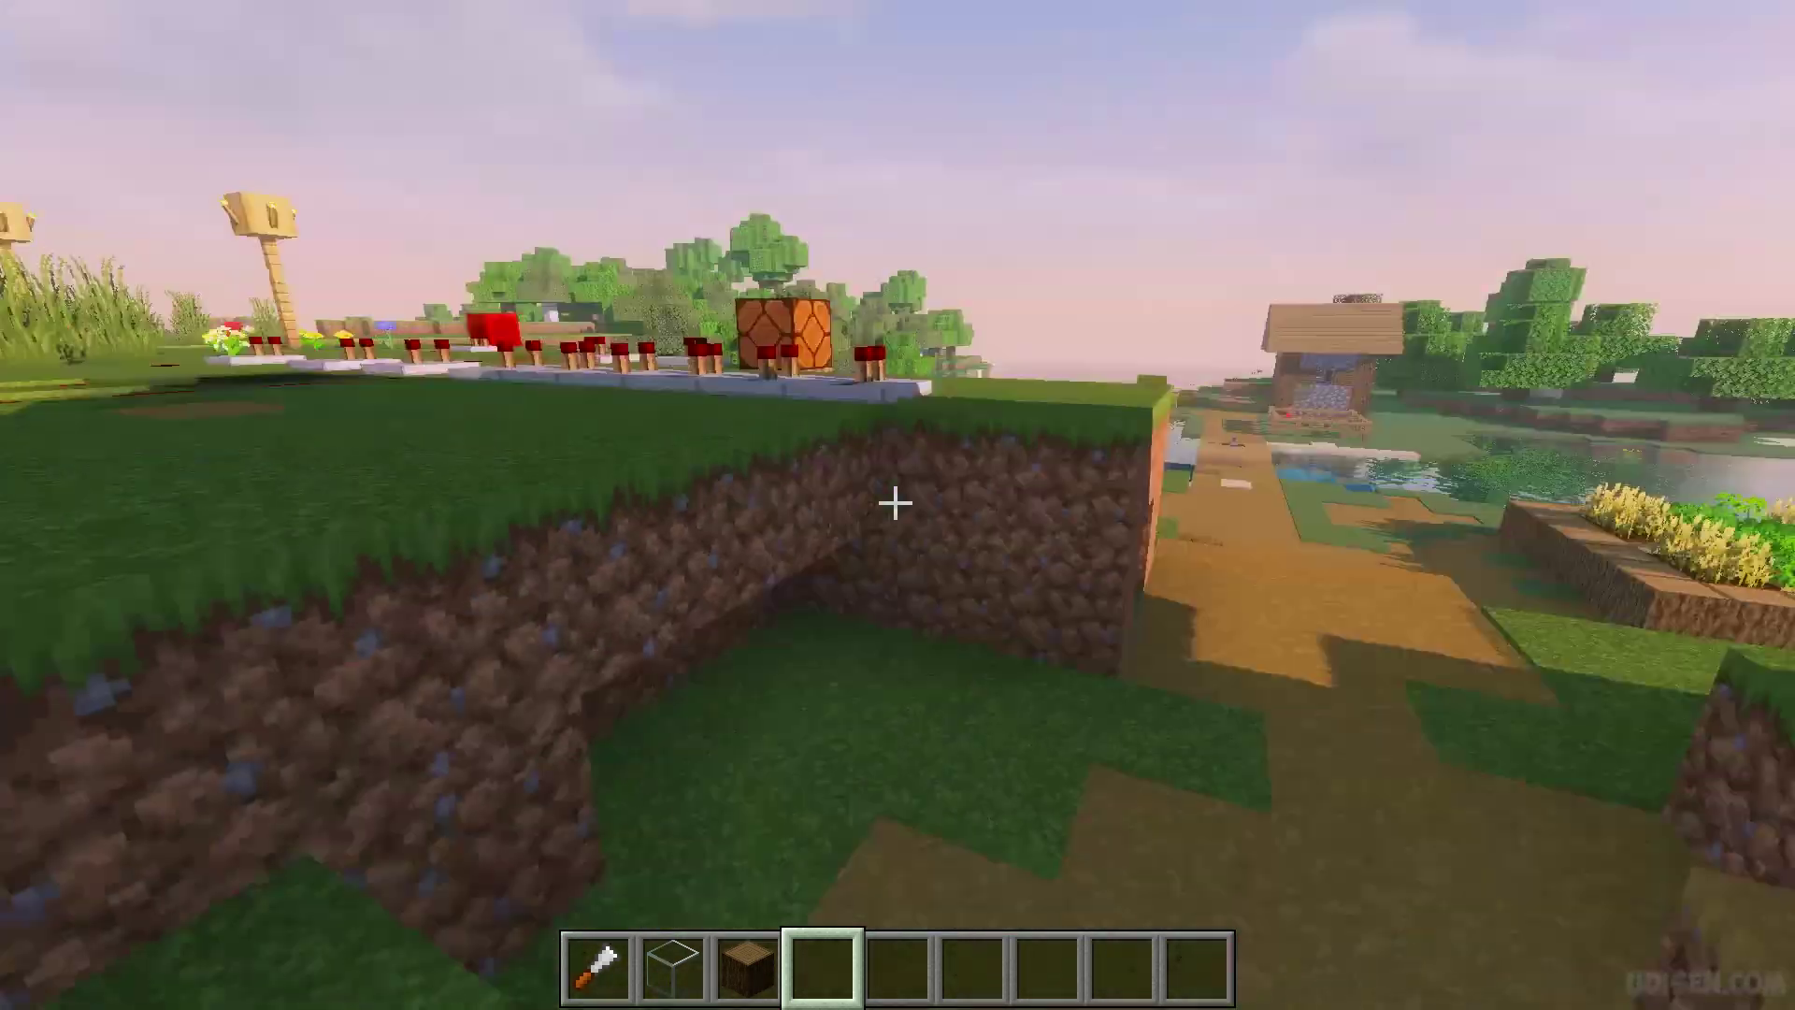
key("space")
key("w")
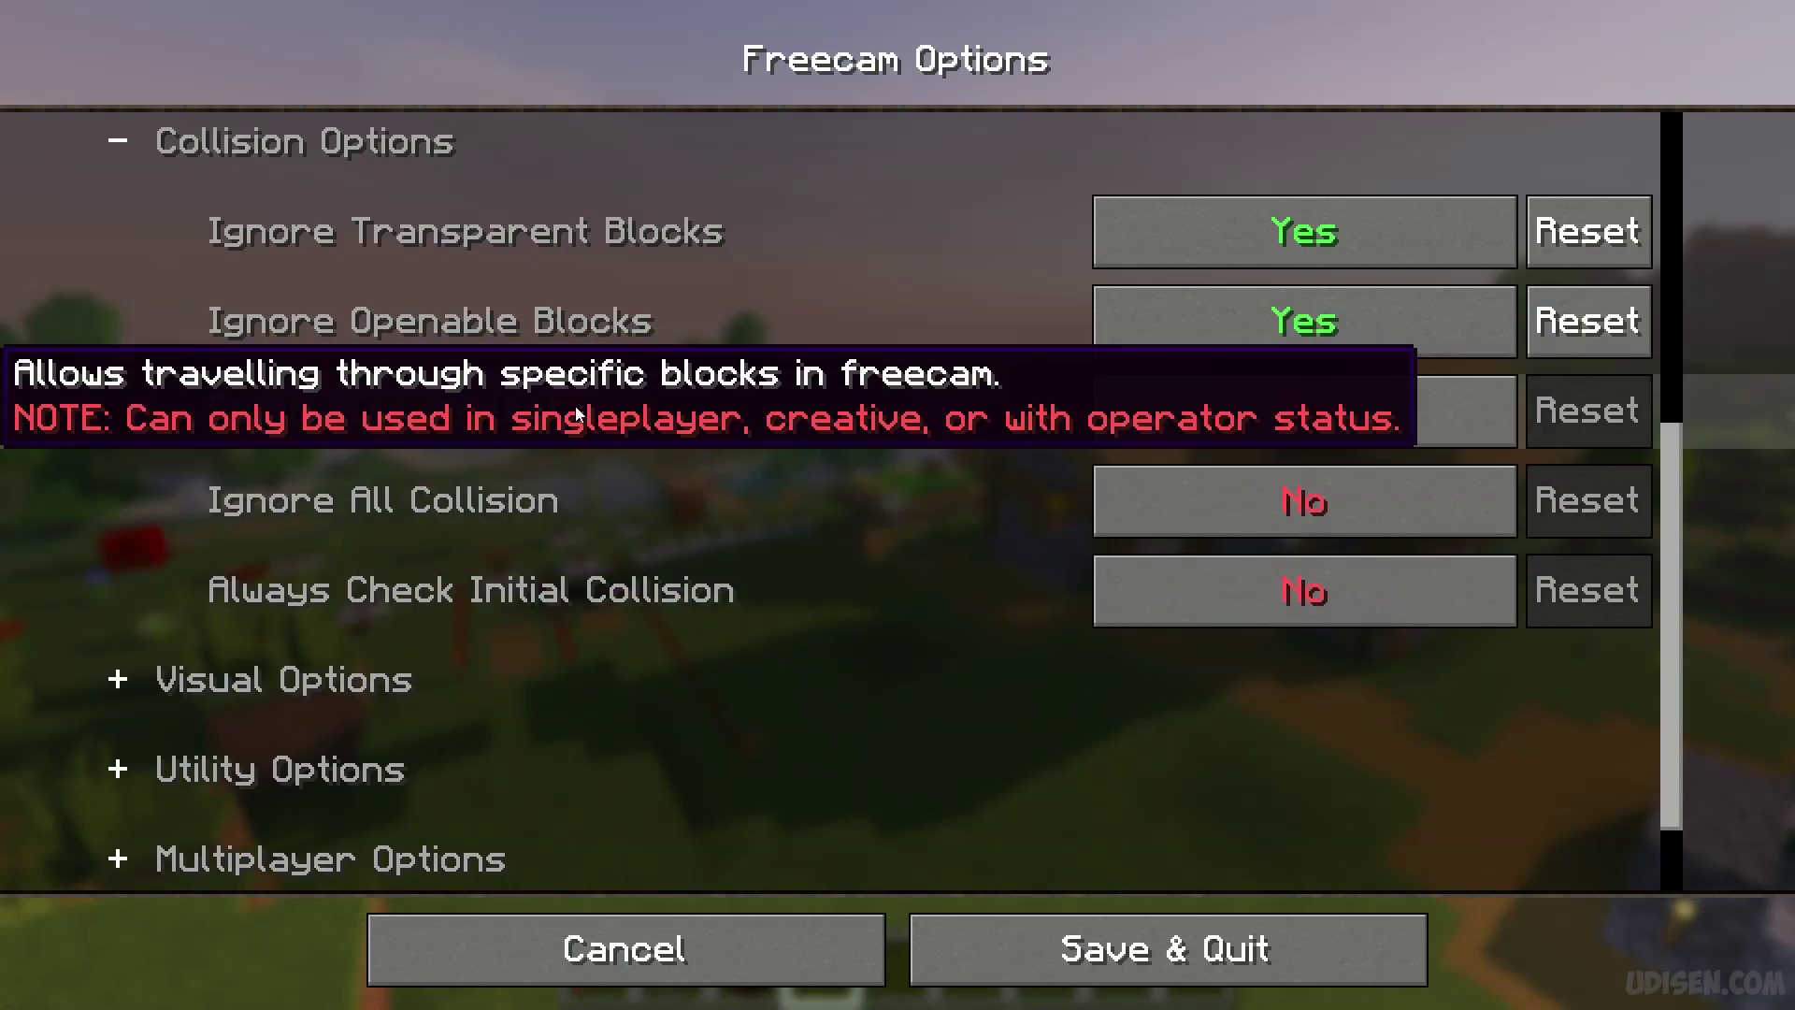
Try the Custom Ignore List collision option and inspect its Ignore IDs and Ignore Regular Expressions lists.
left_click(1212, 415)
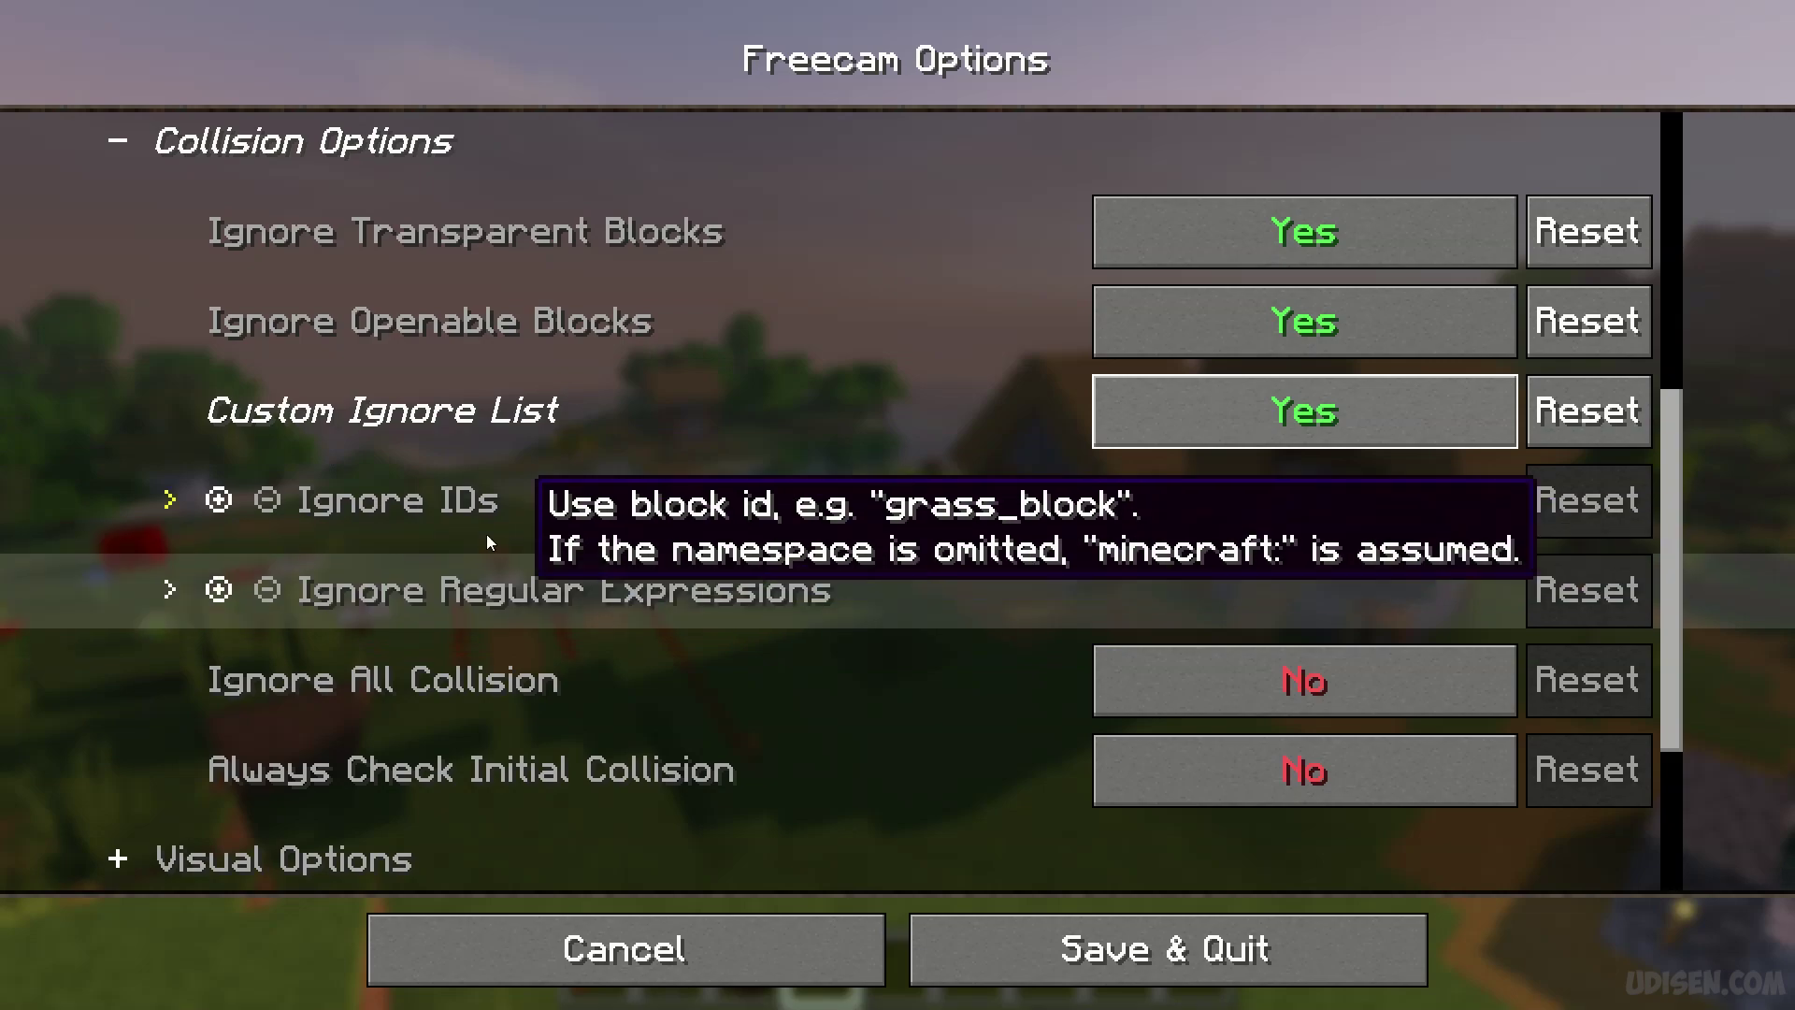
scroll(521, 703, "down", 2)
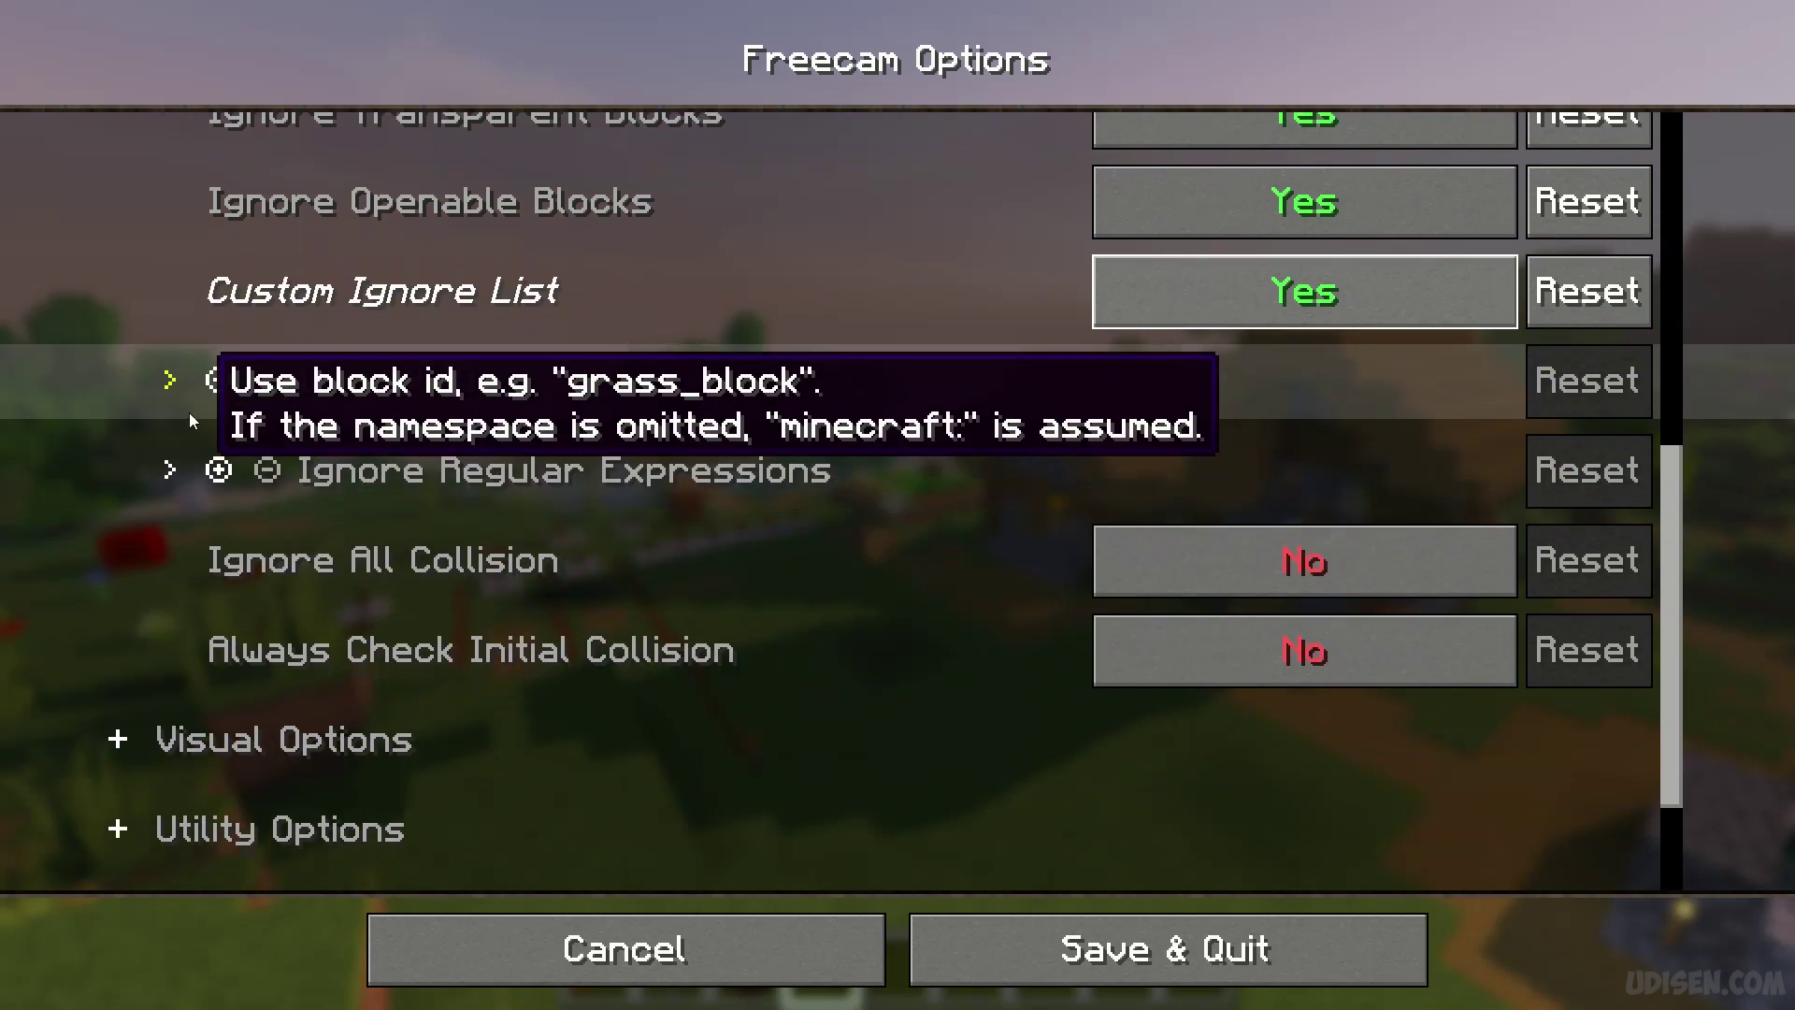
left_click(191, 383)
left_click(197, 383)
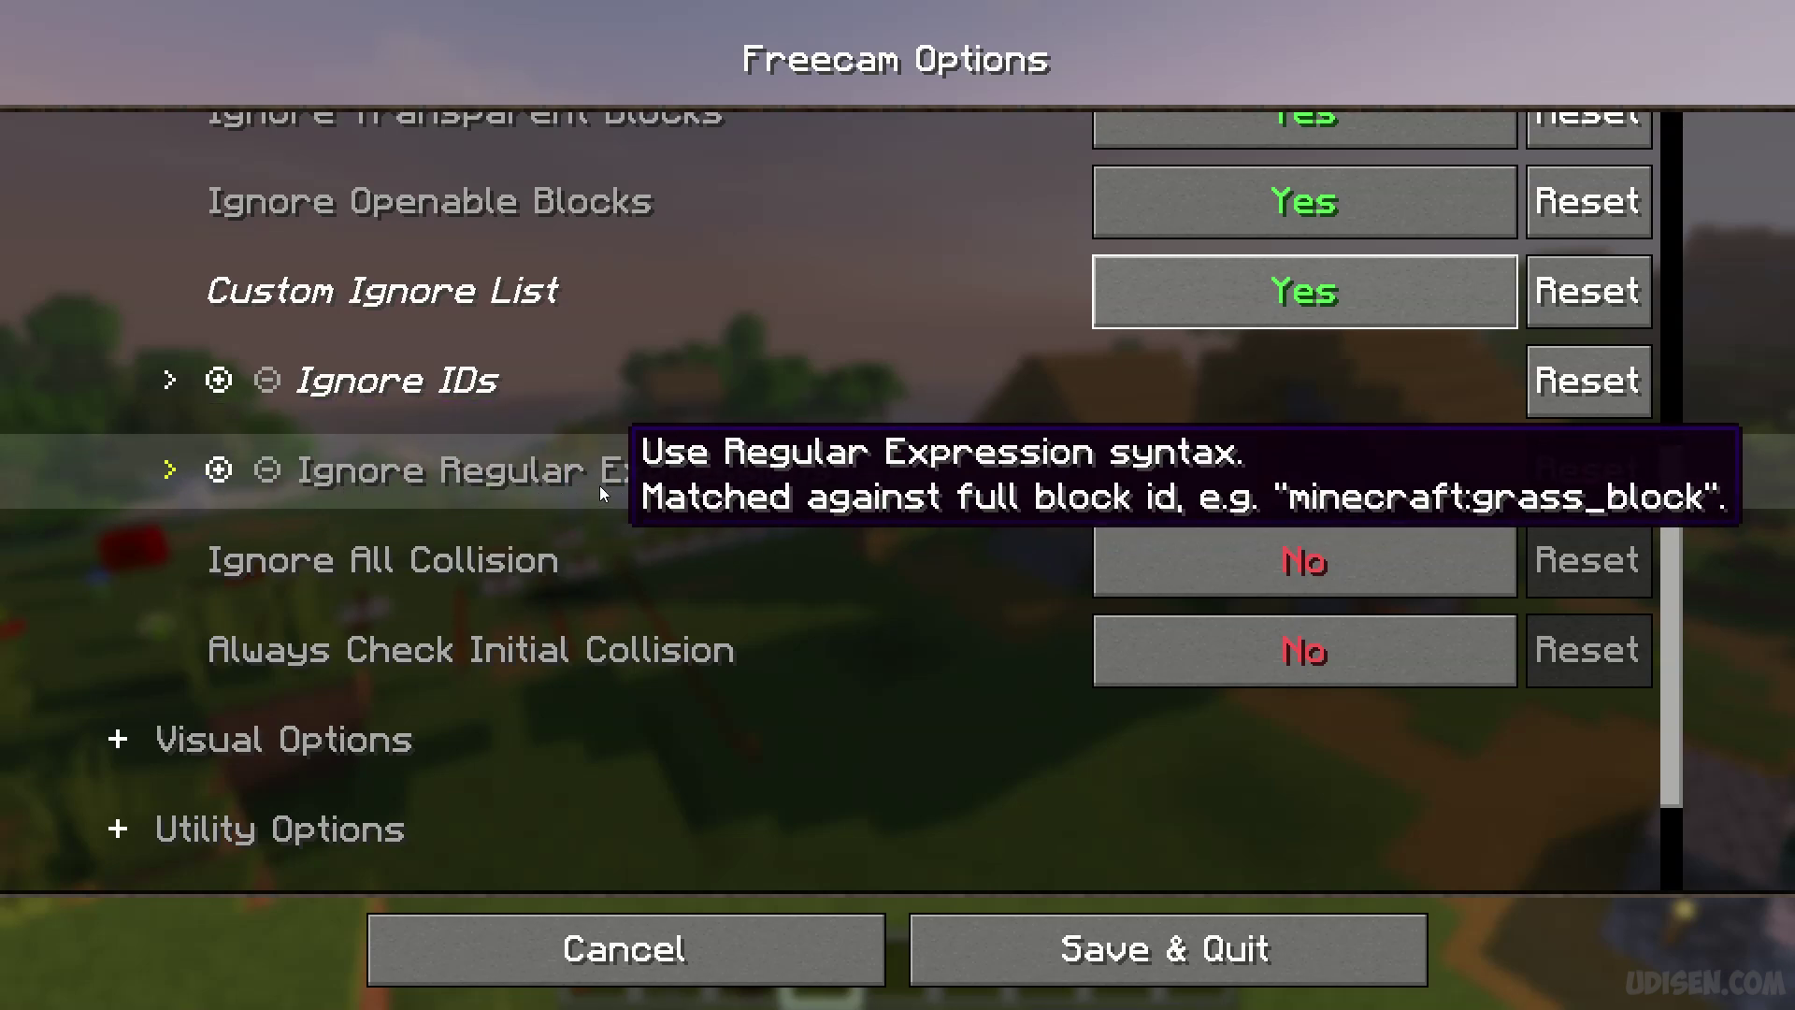
left_click(1238, 310)
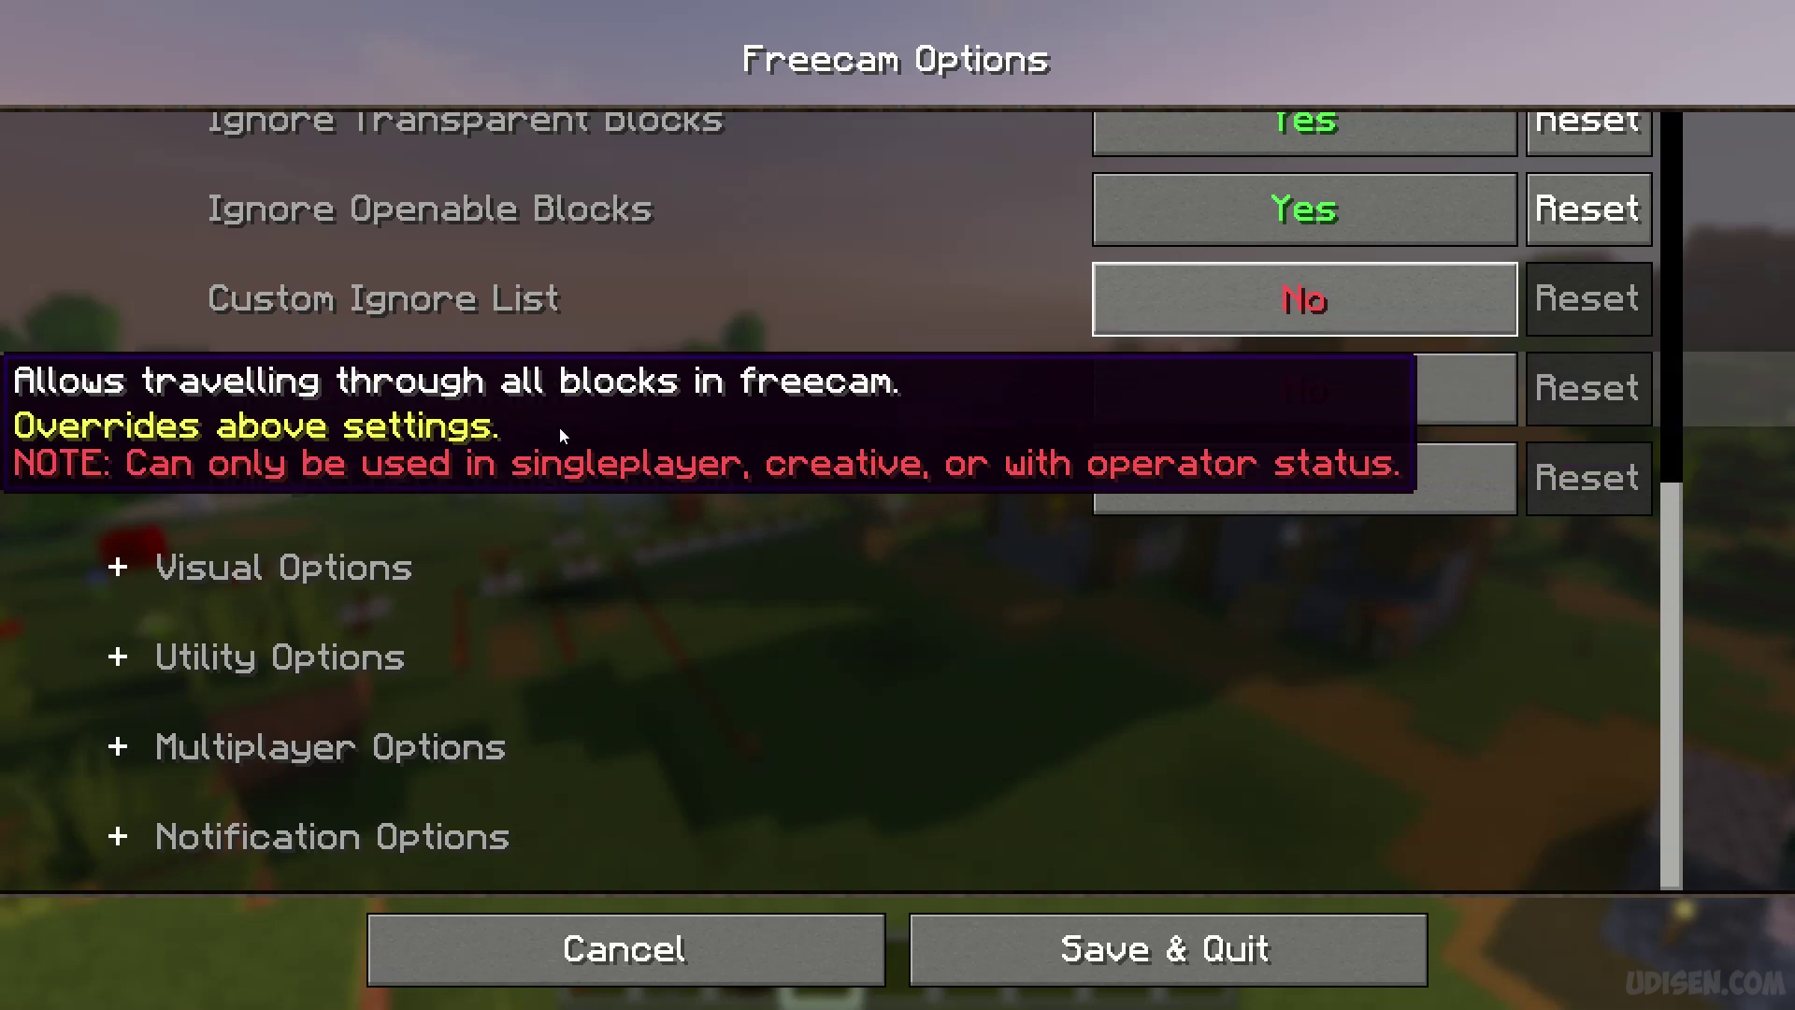
Enable Ignore All Collision in Freecam's collision options and save the configuration.
left_click(1201, 409)
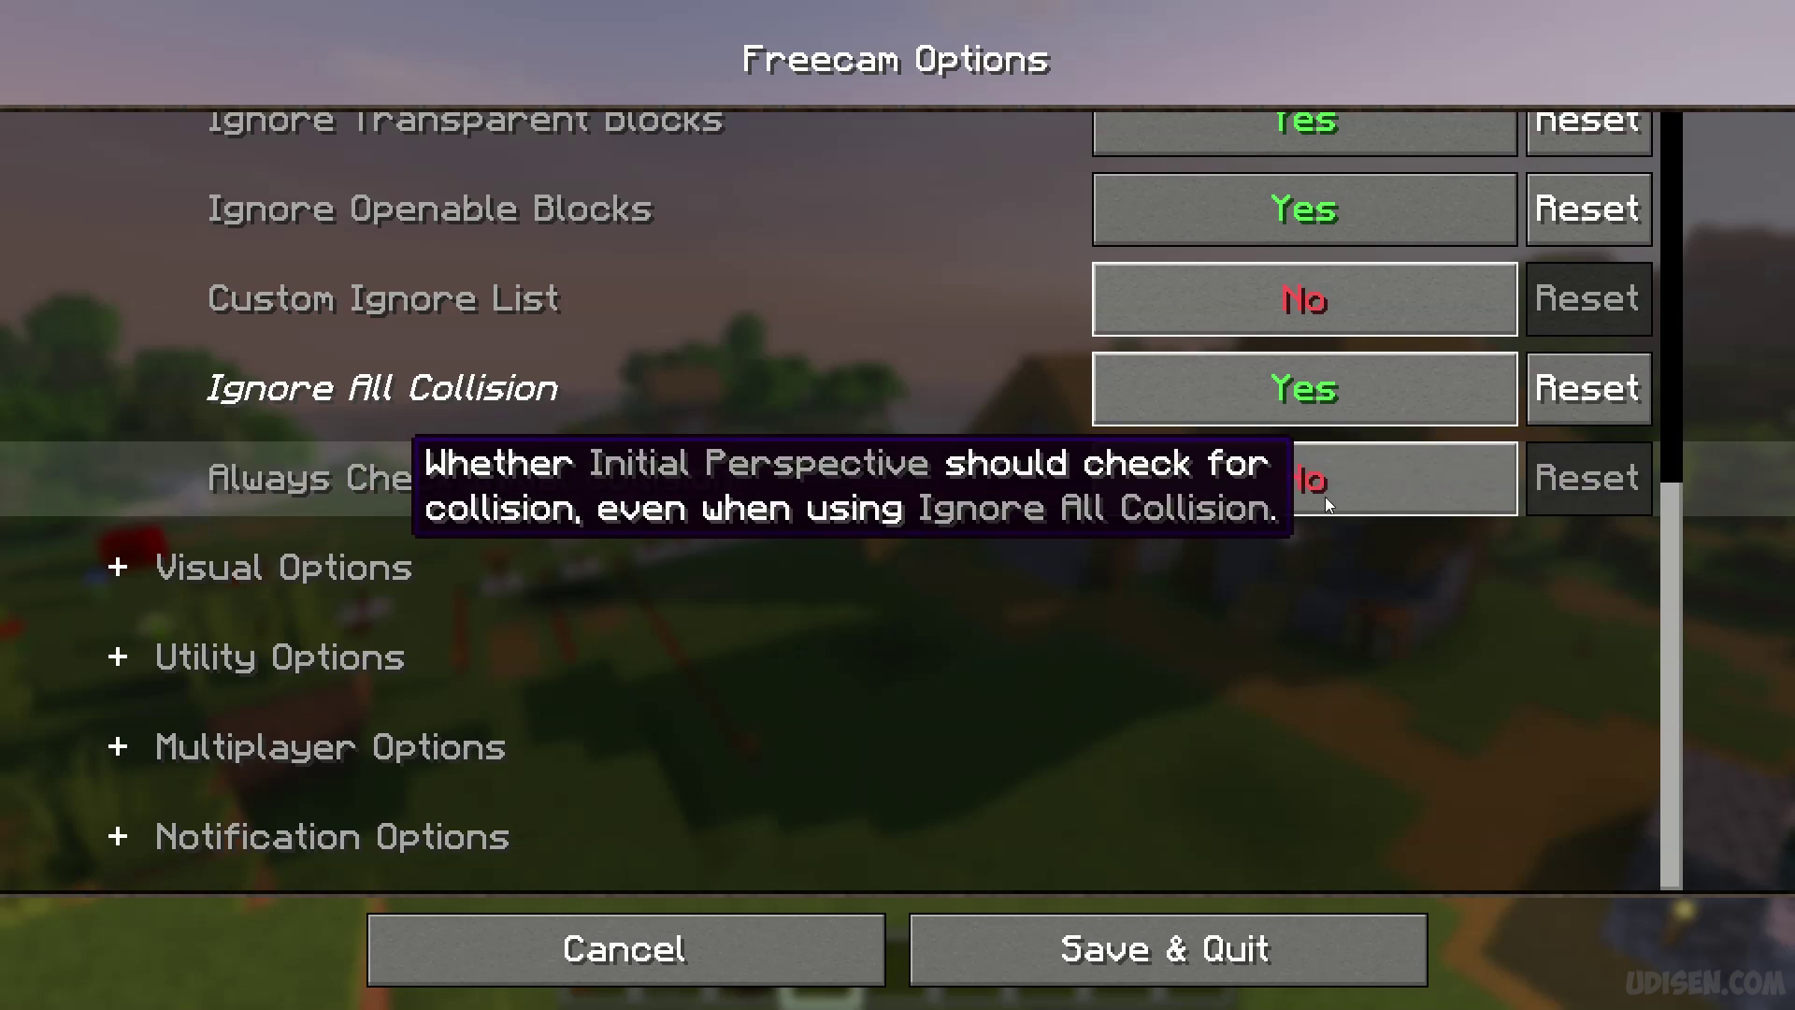
scroll(1102, 570, "up", 1)
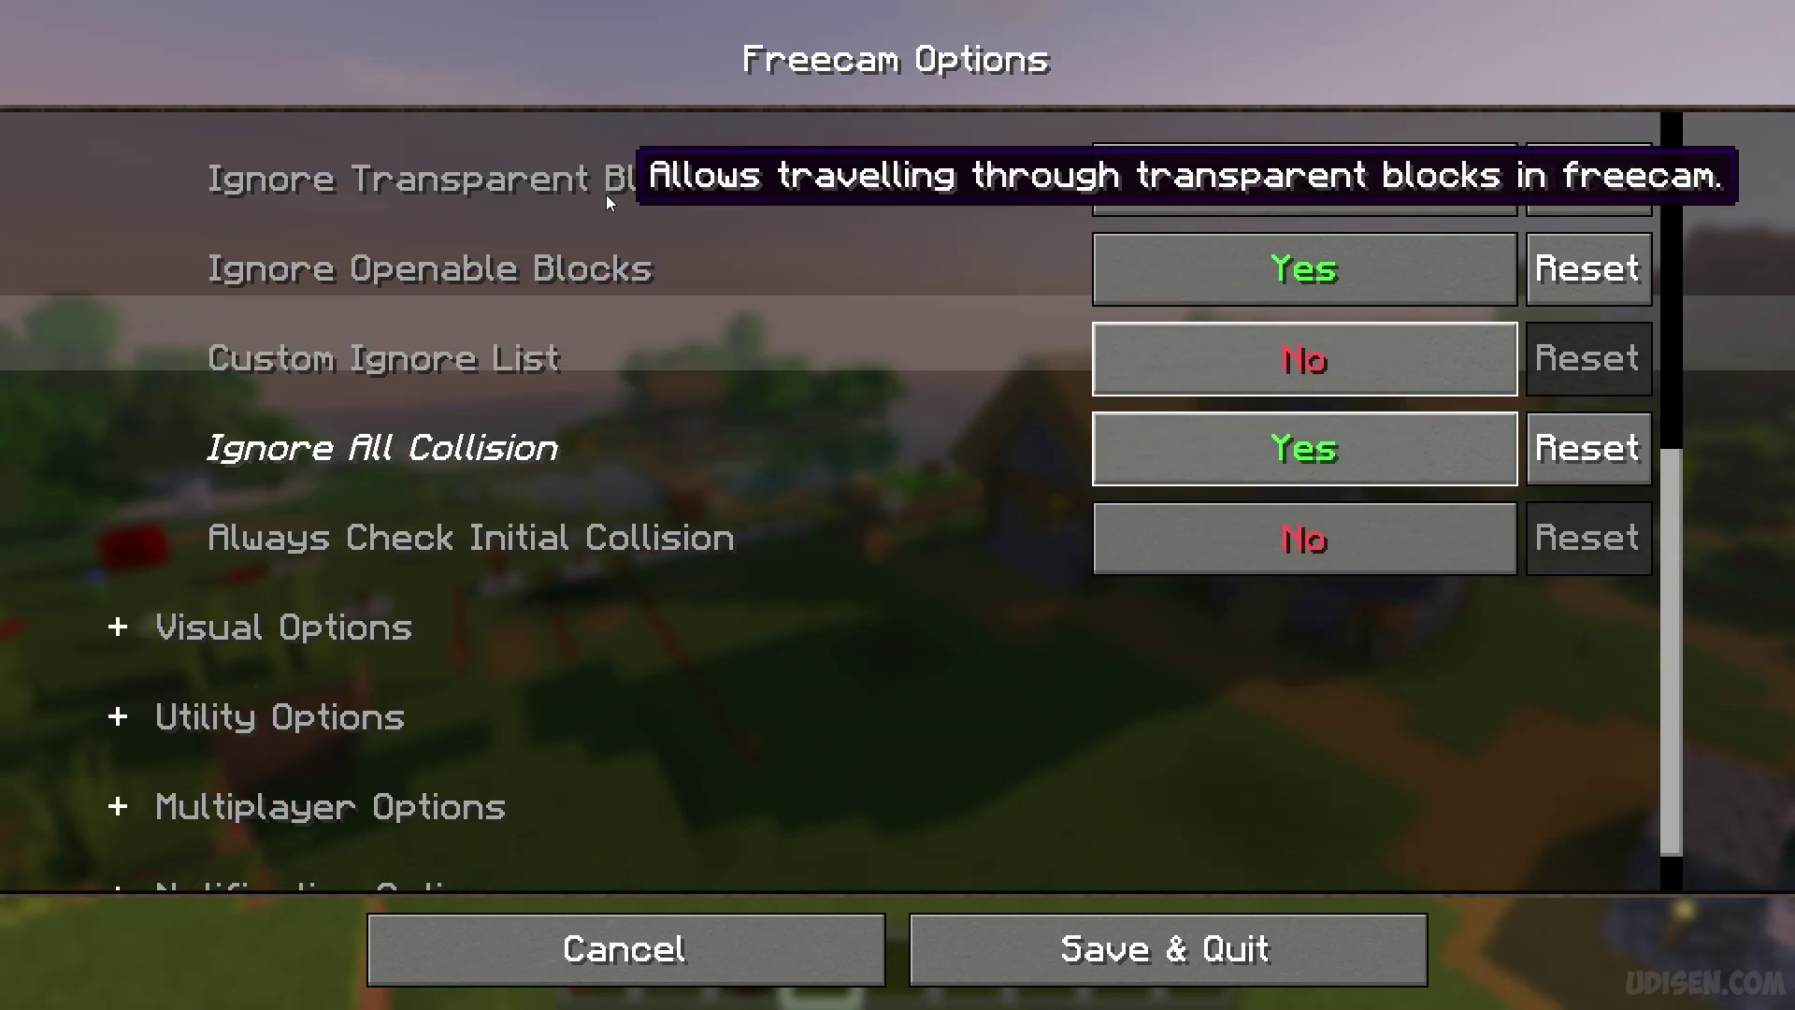
scroll(618, 243, "up", 1)
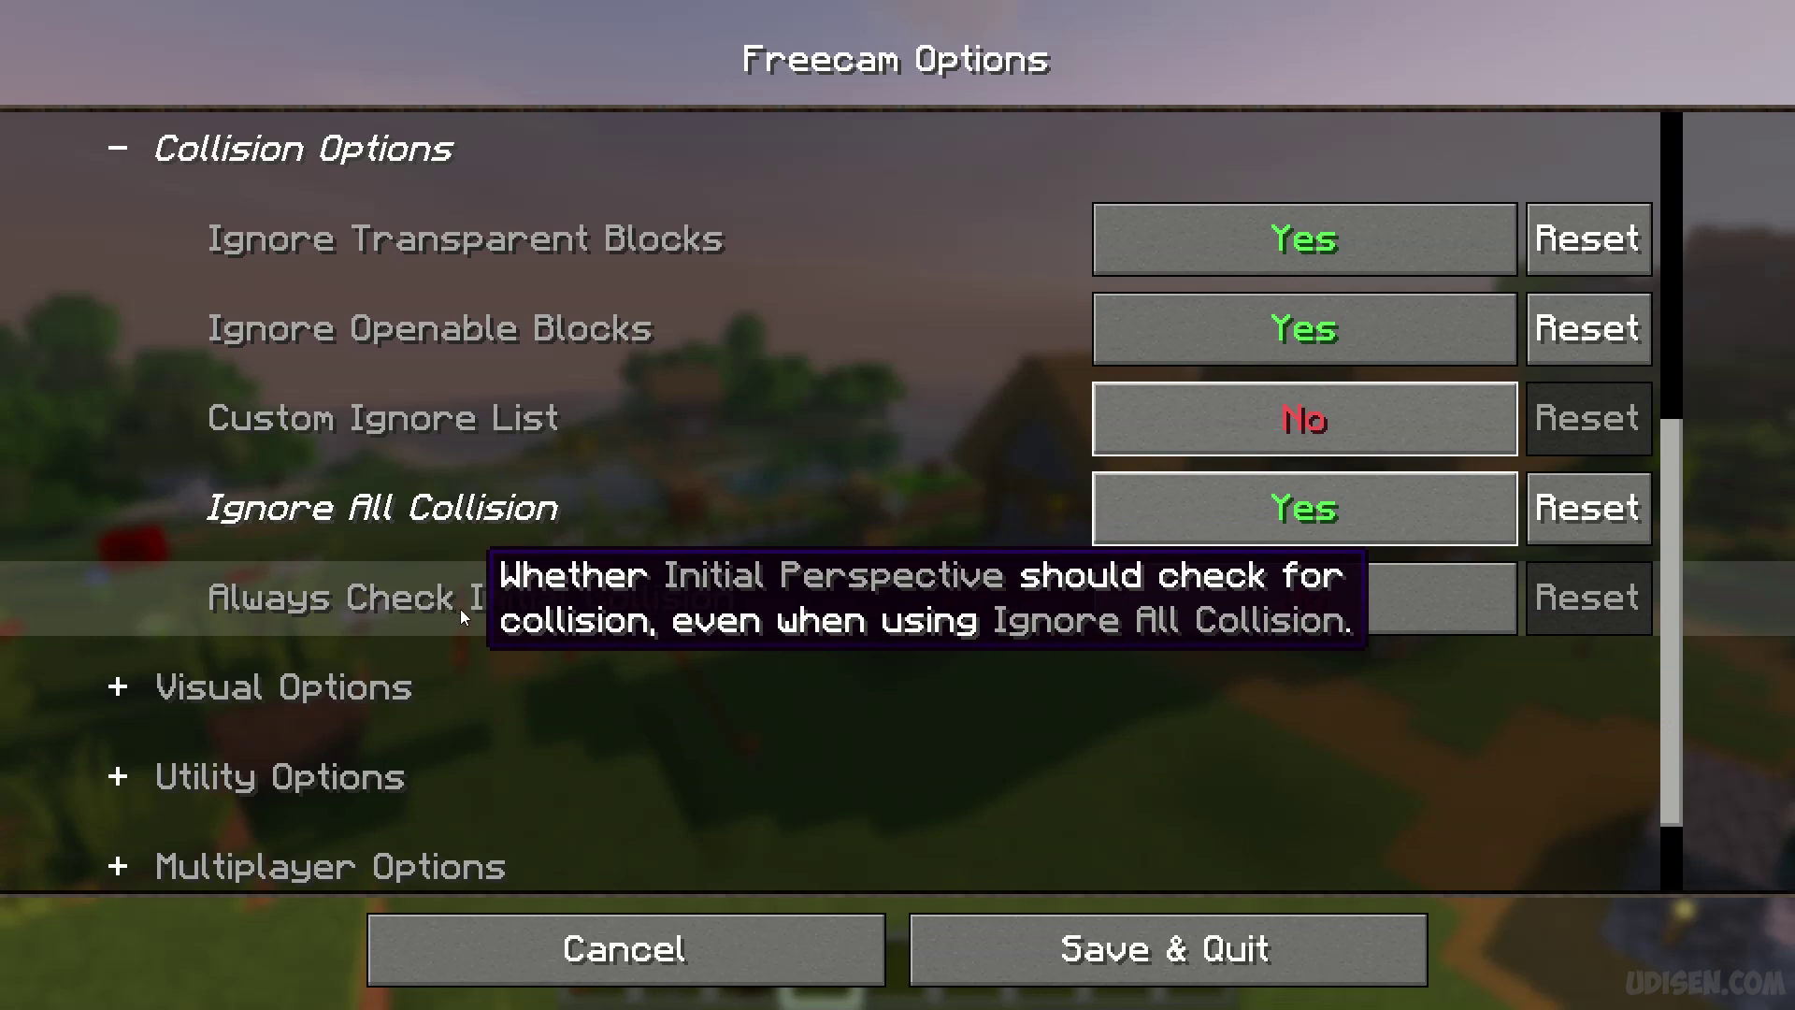
left_click(1207, 953)
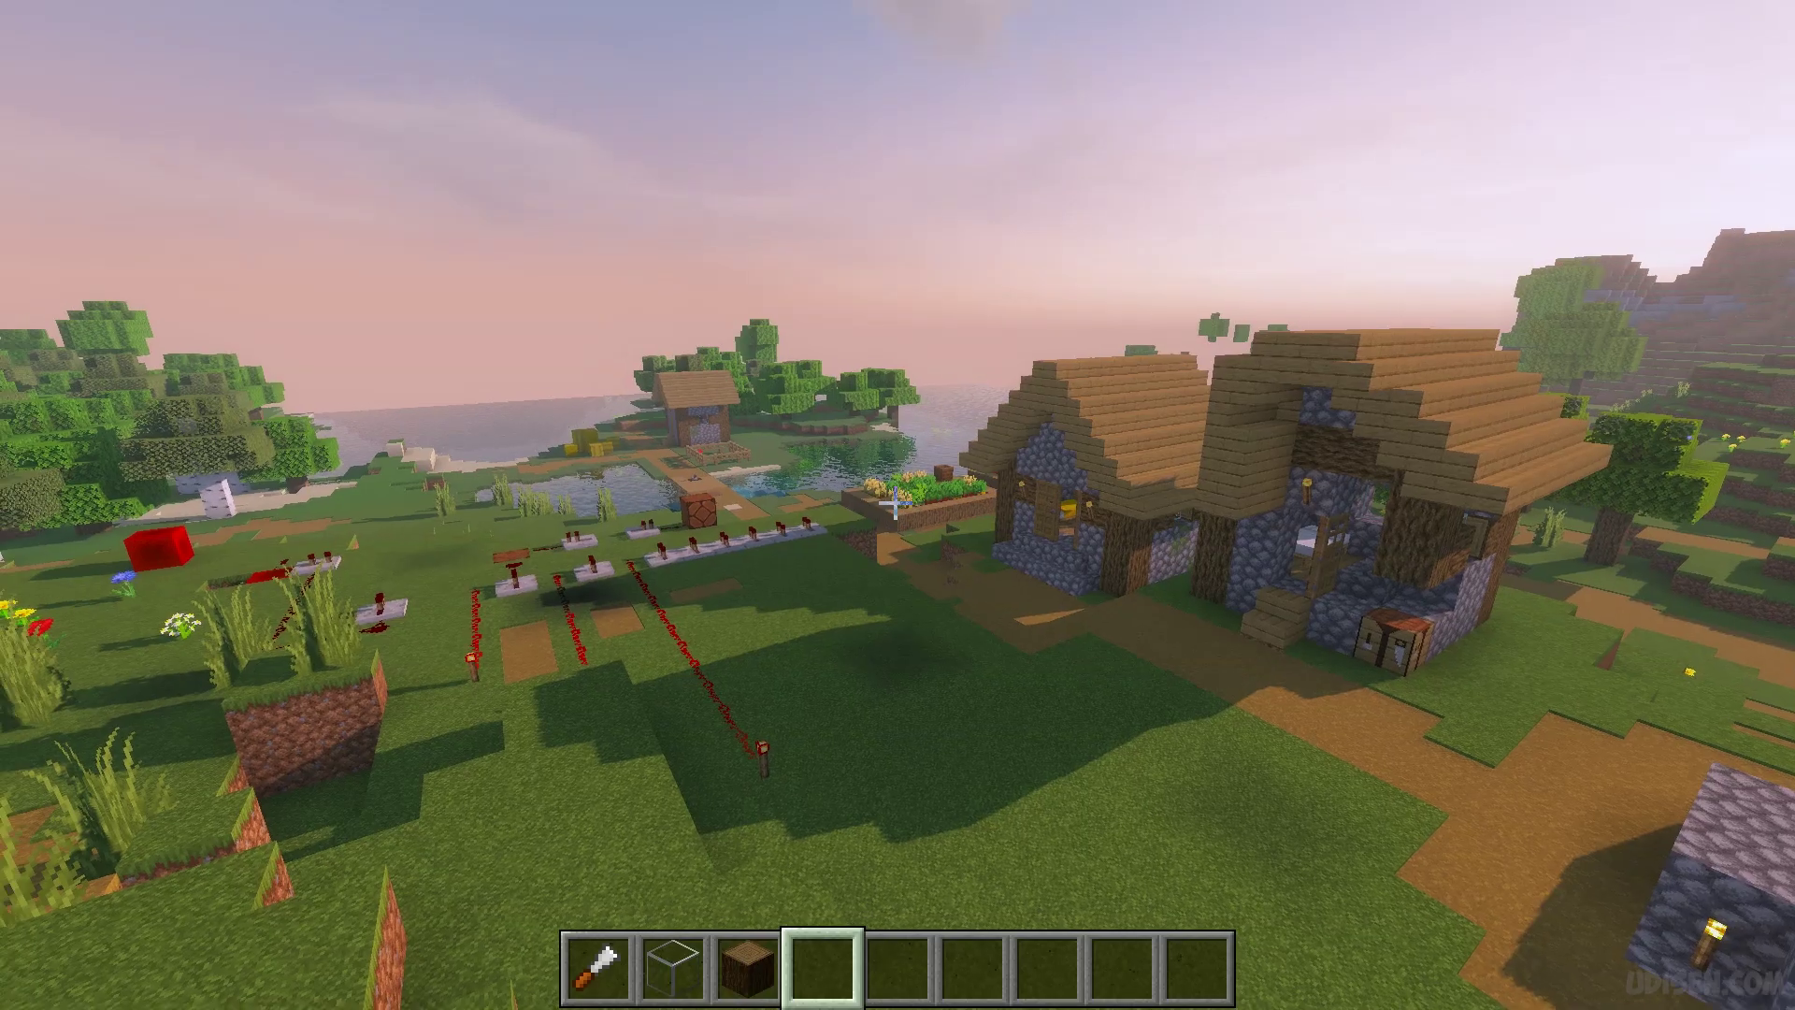
Fly the free camera below the ground and give the player the minecraft:night_vision effect with the effect command.
key("w")
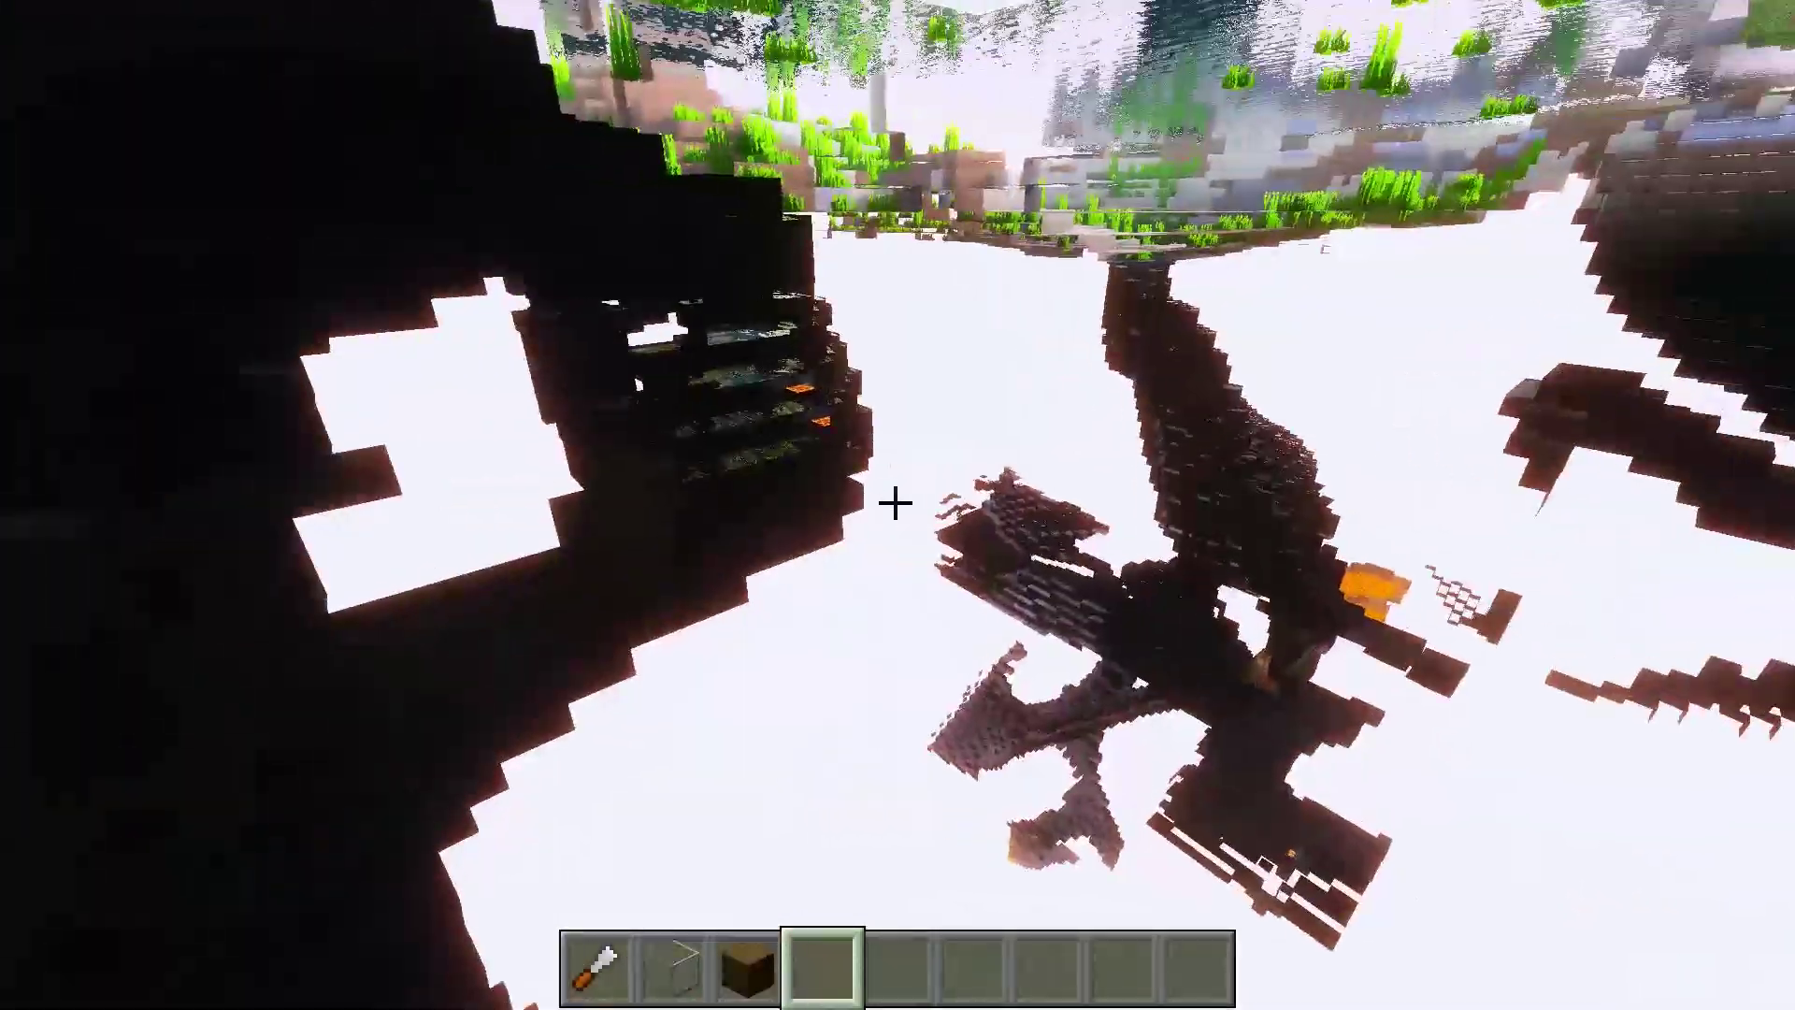
key("slash")
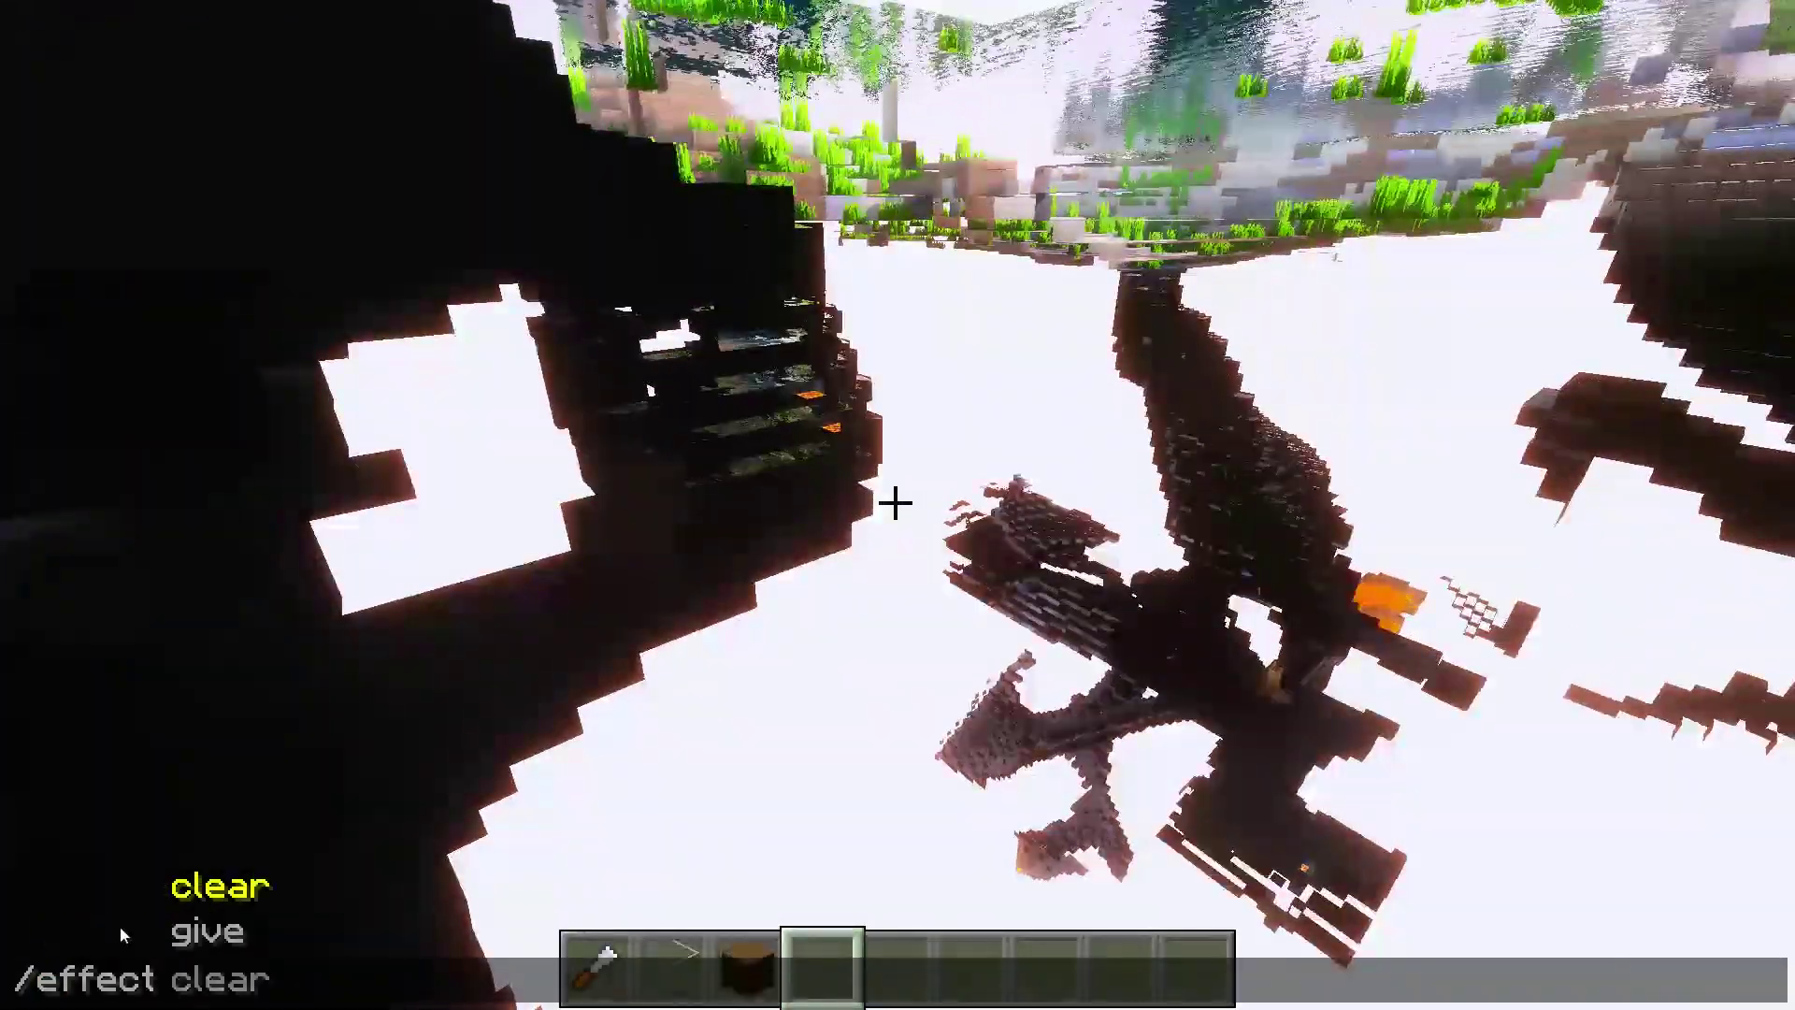
type("effect give GeronForever")
left_click(406, 948)
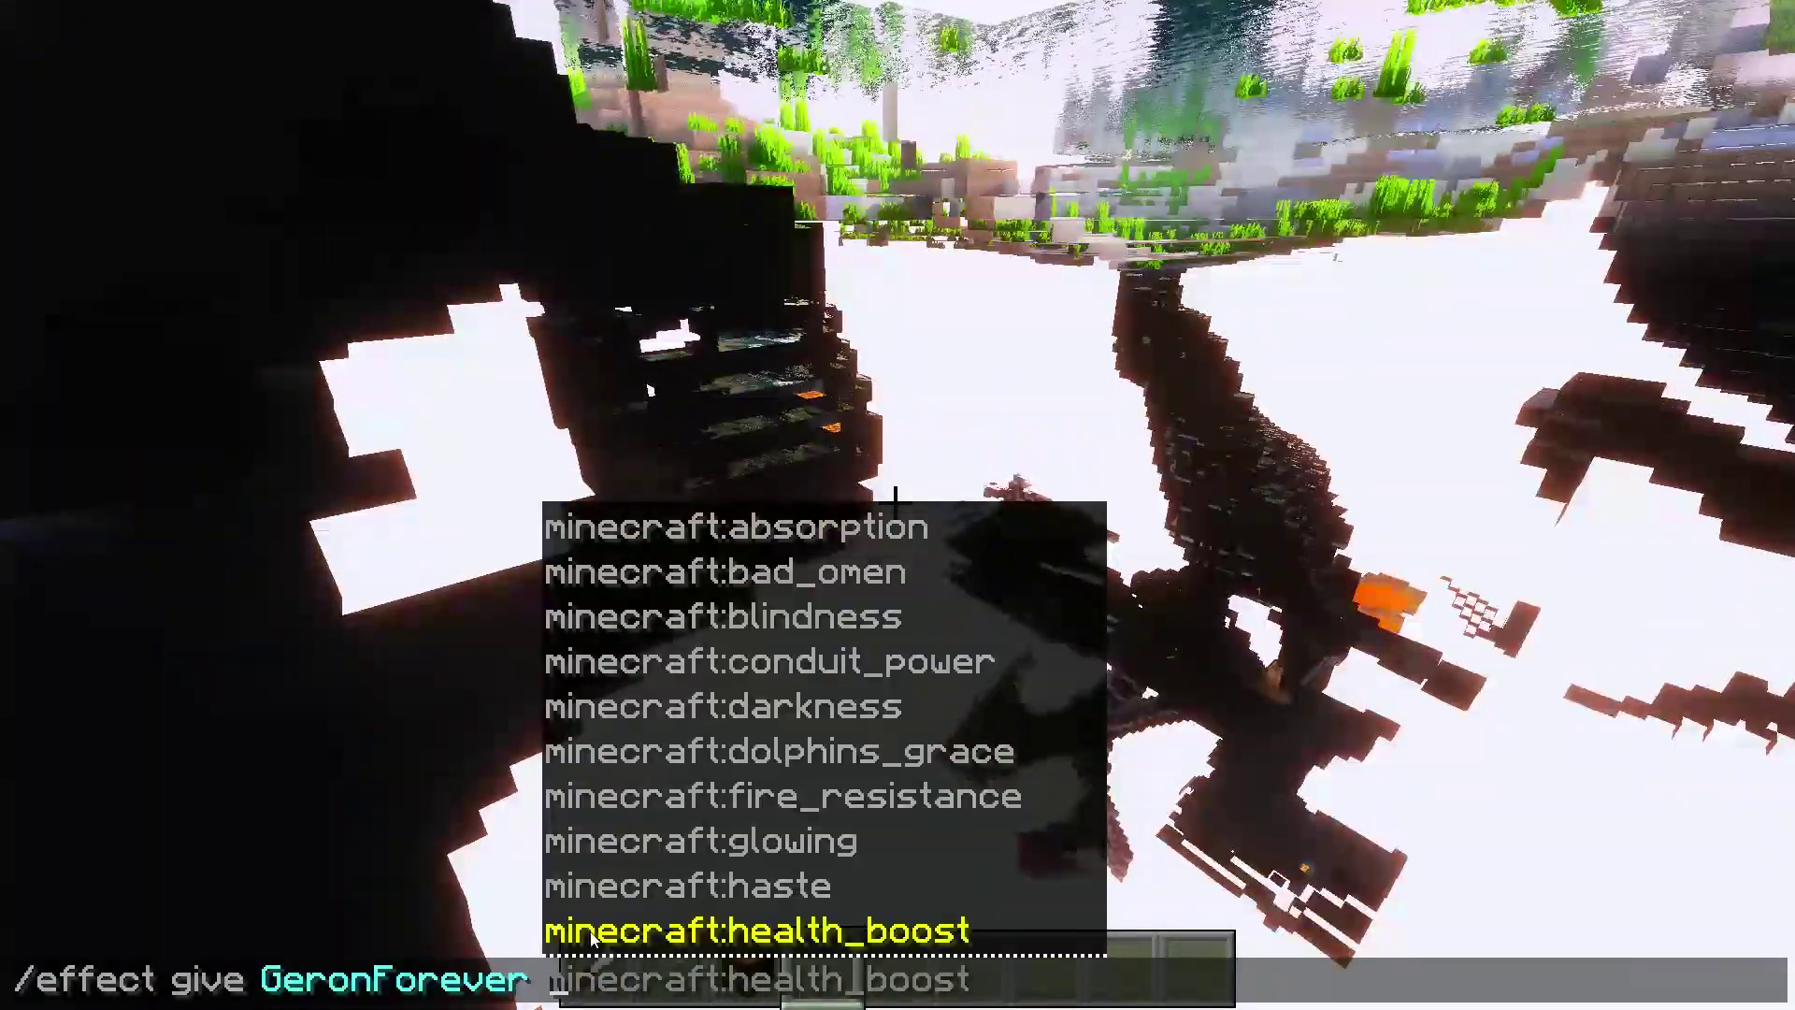
left_click(770, 936)
key("BackSpace")
key("BackSpace")
key("BackSpace")
key("BackSpace")
key("BackSpace")
key("BackSpace")
key("BackSpace")
key("BackSpace")
key("BackSpace")
key("BackSpace")
key("BackSpace")
key("BackSpace")
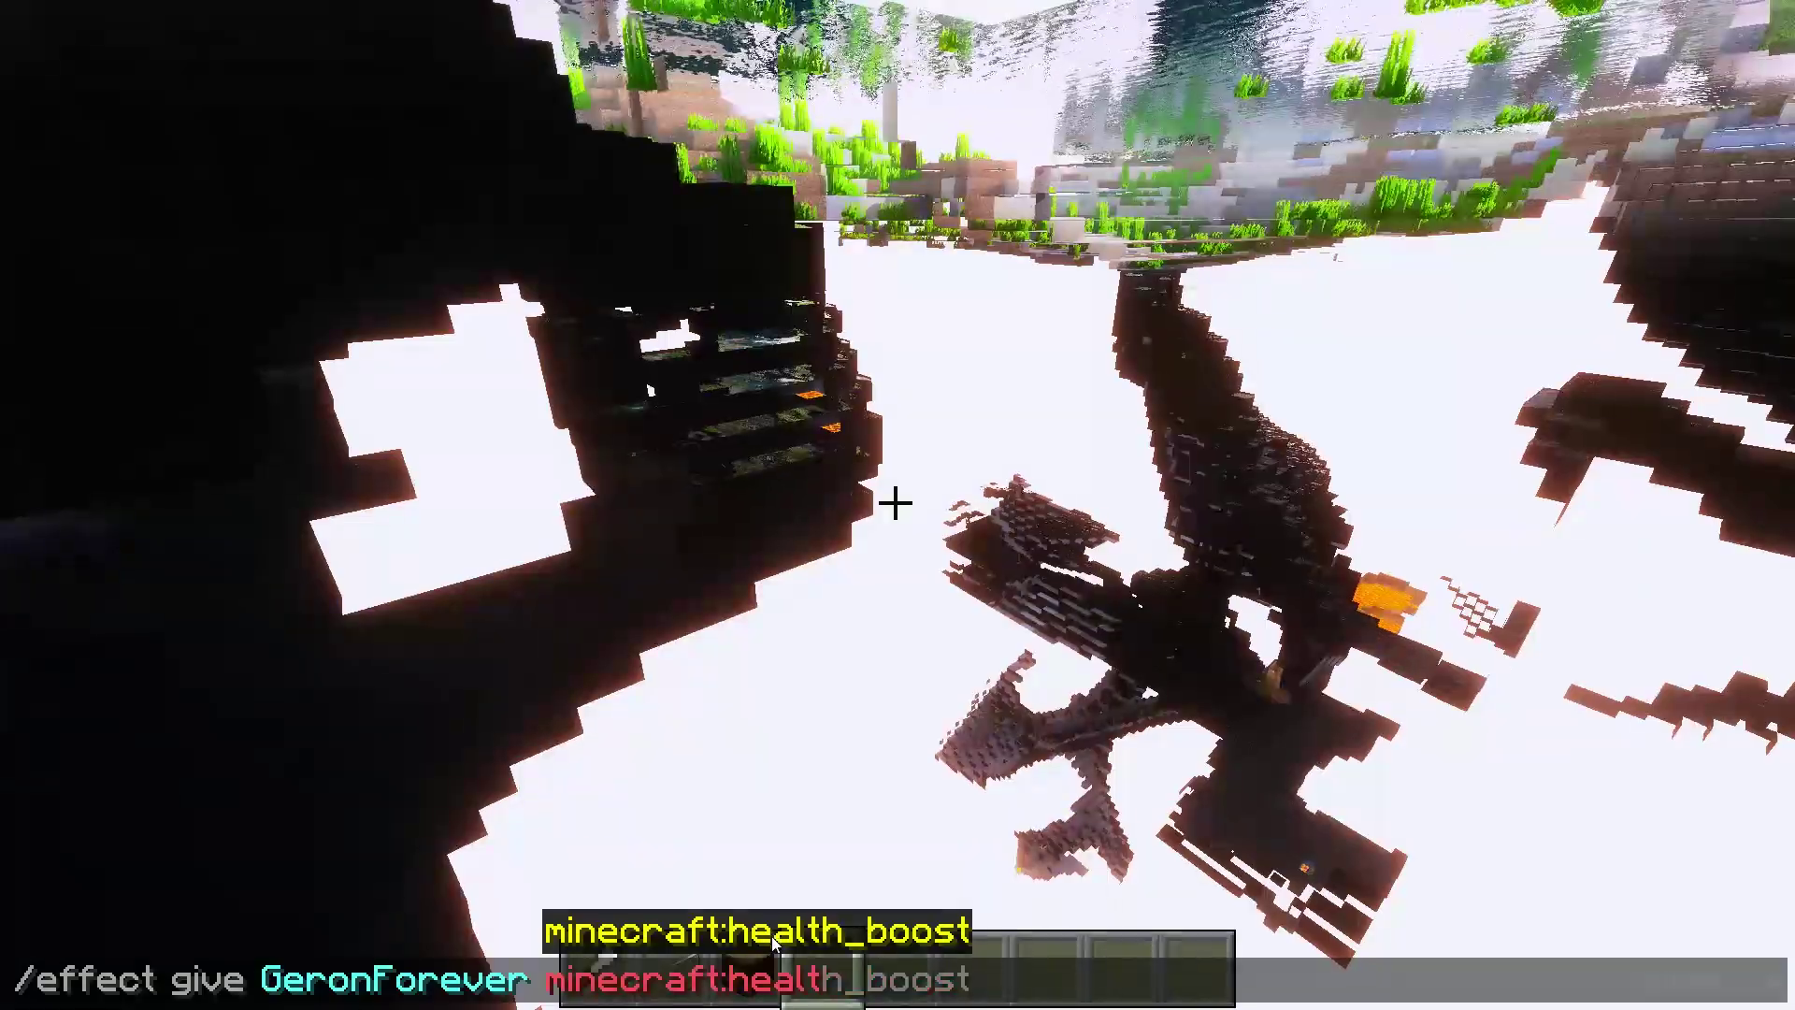
type("NI")
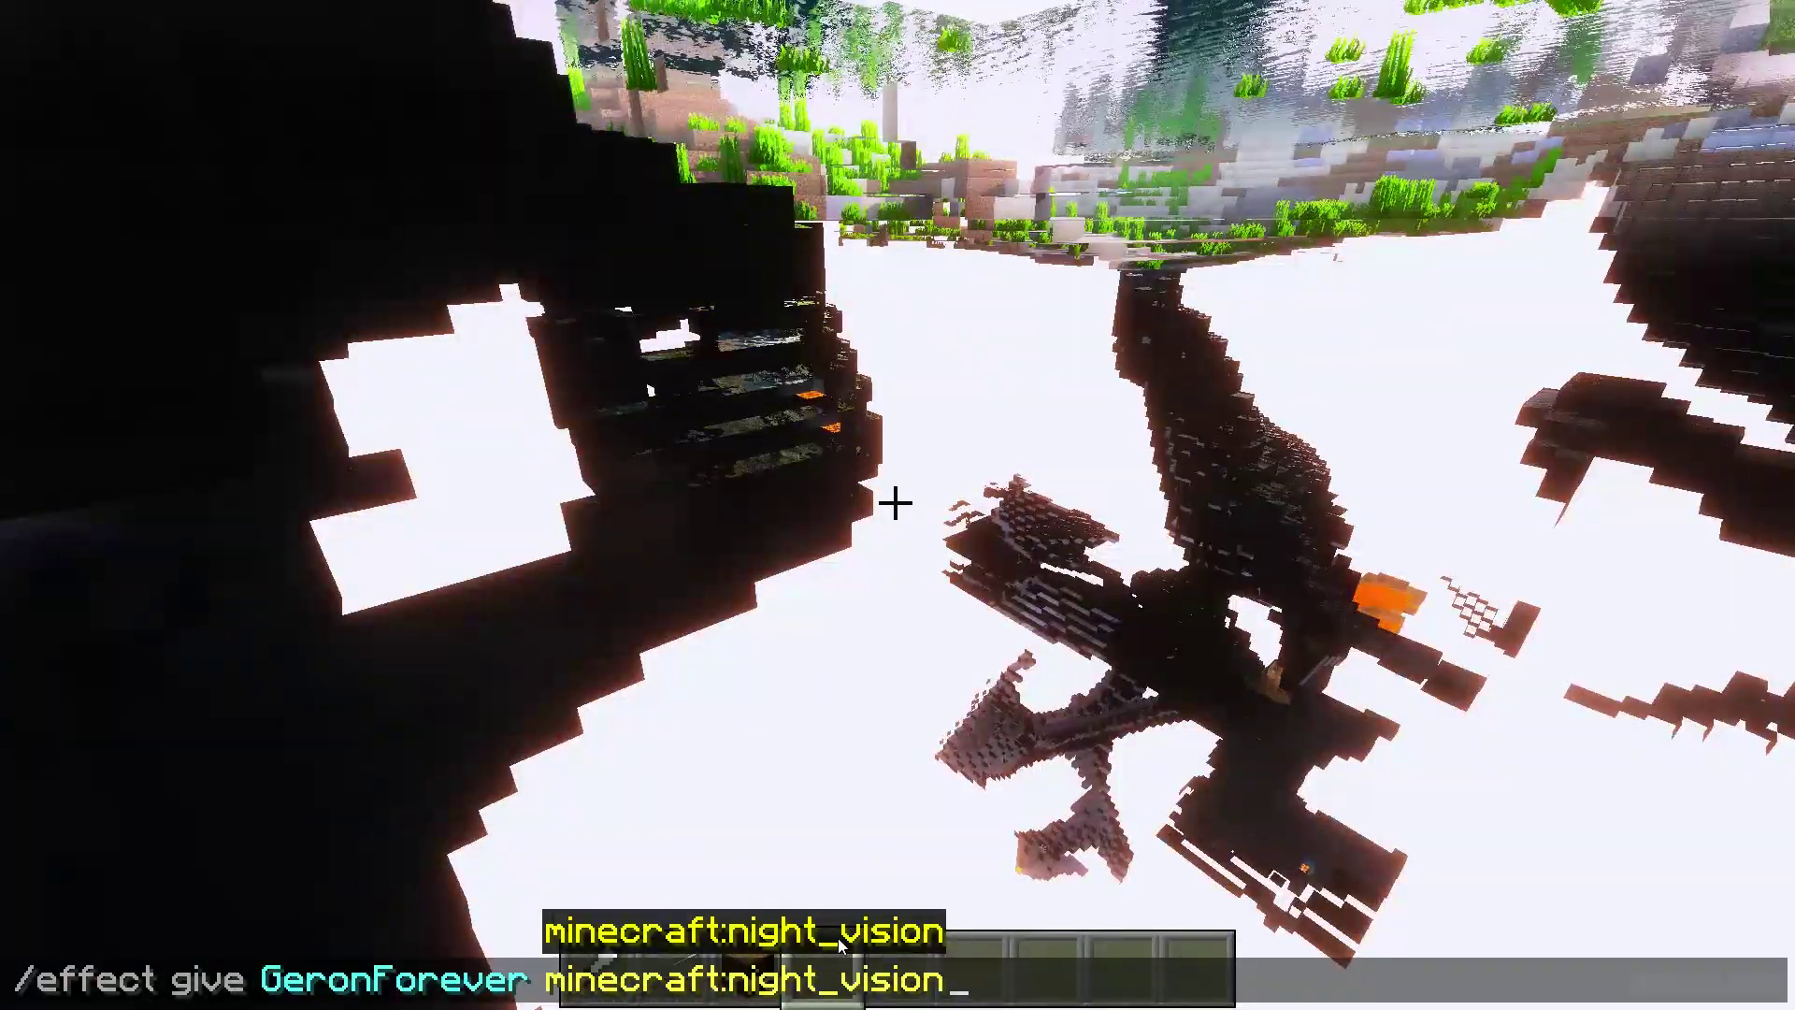
key("Return")
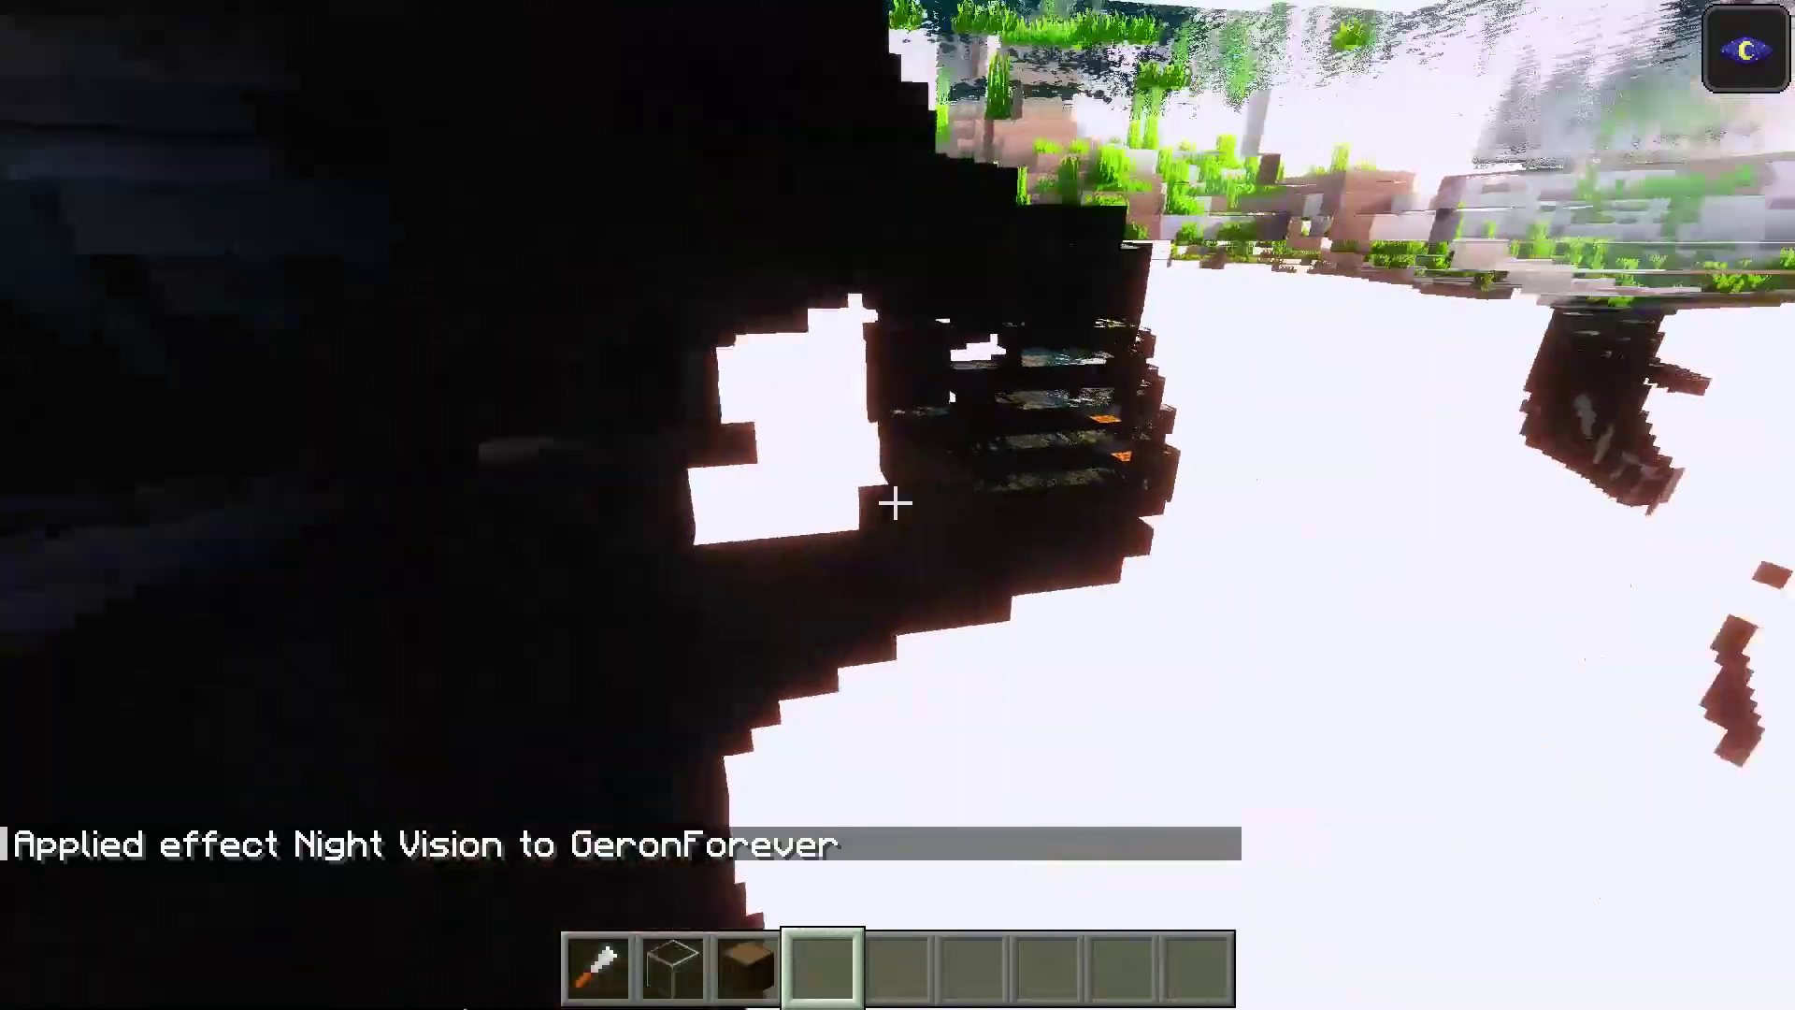
Fly the free camera through the underground terrain and back up above the water by the village, and pause the game.
key("w")
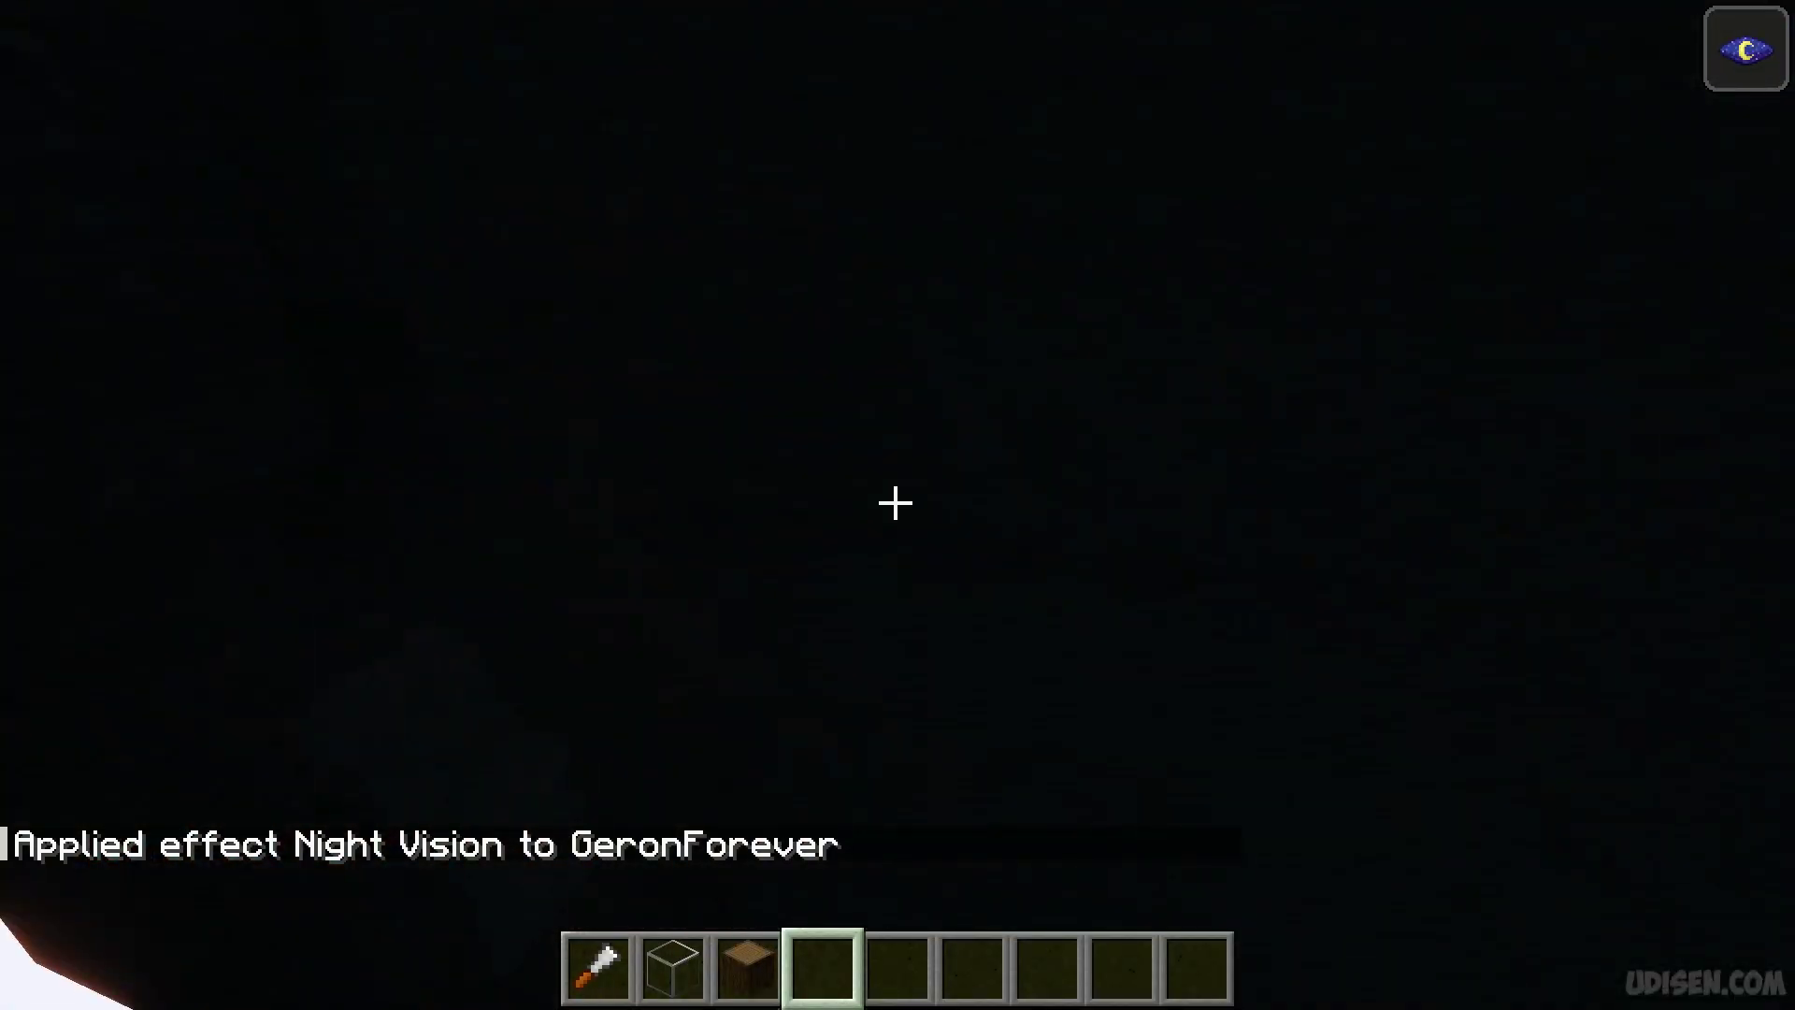
key("w")
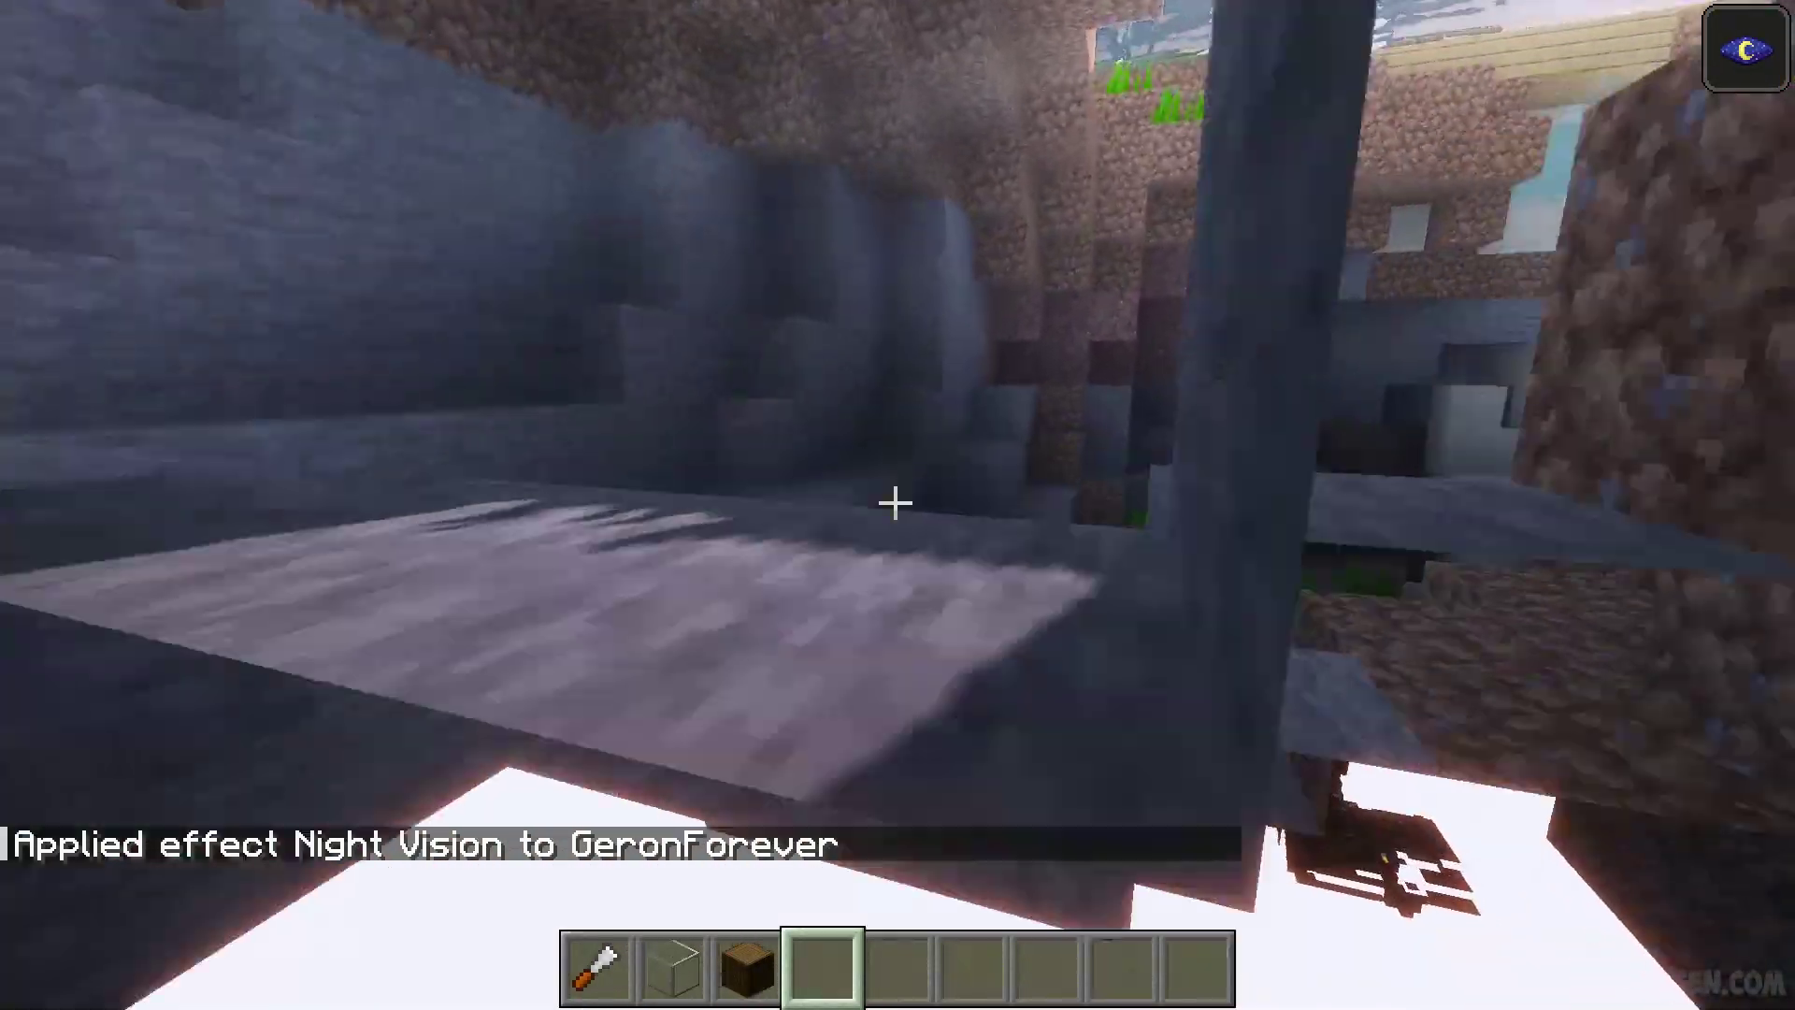
key("space")
key("Escape")
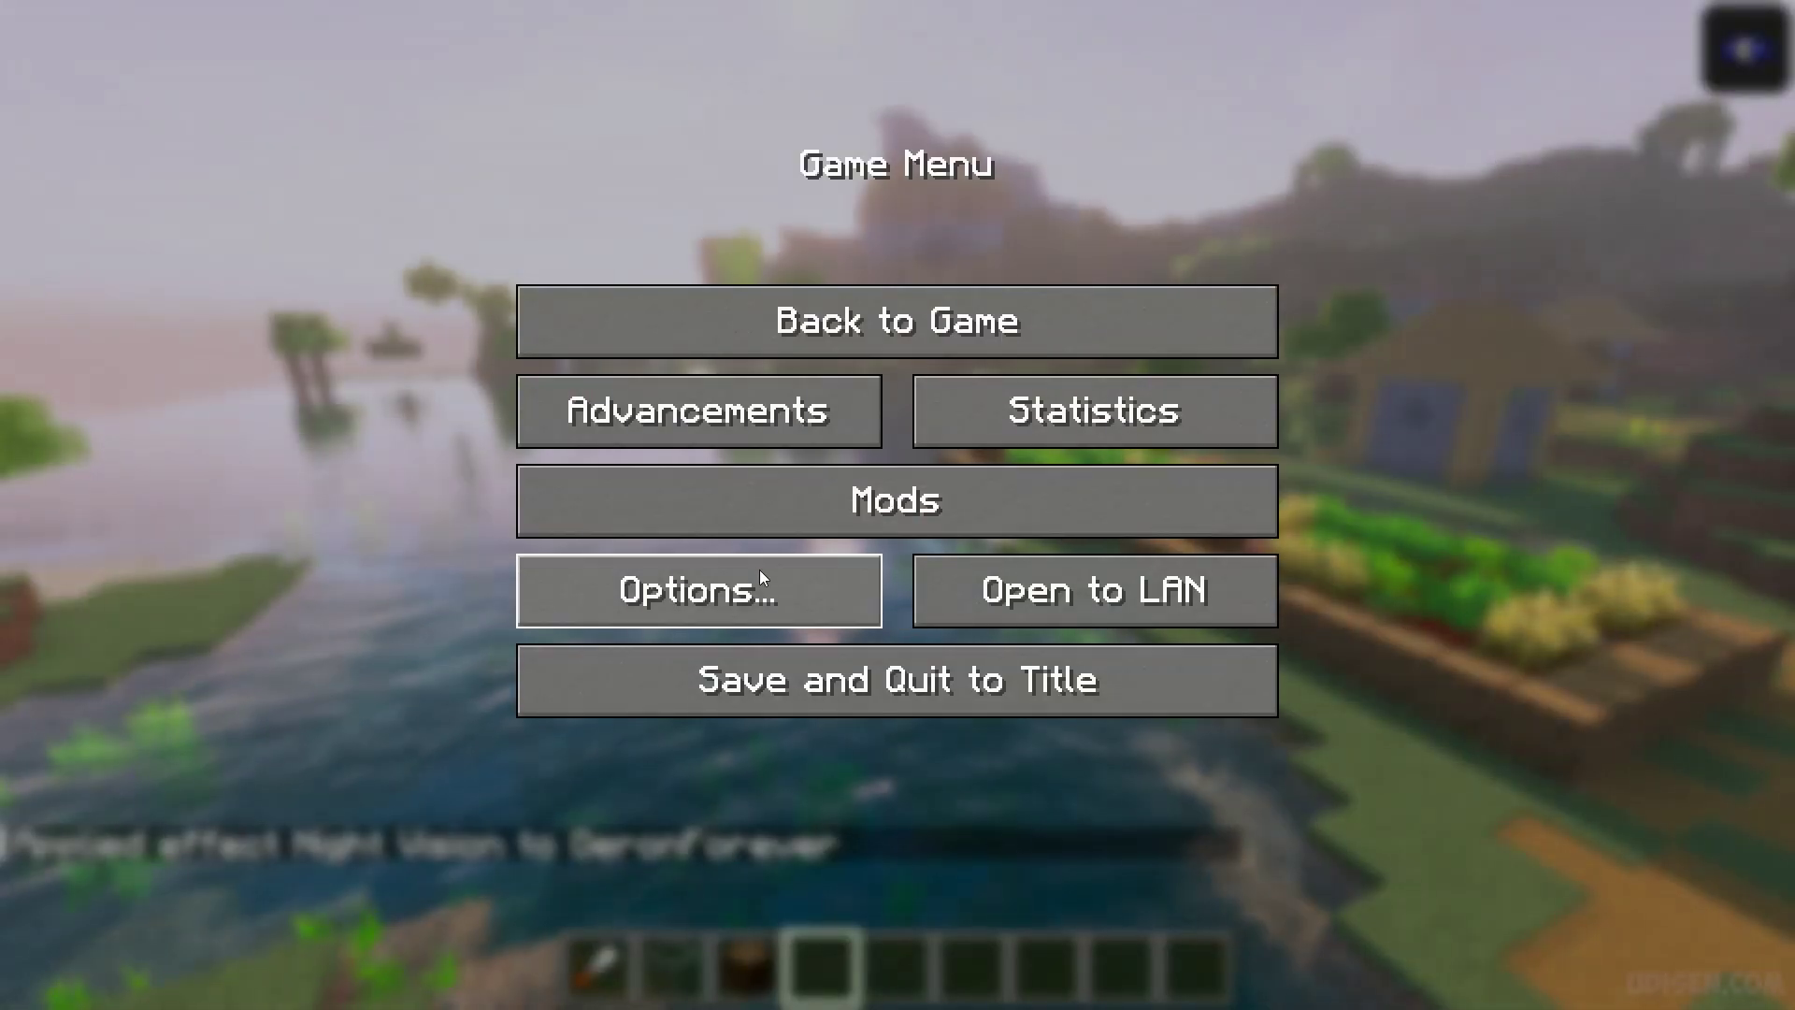
Disable shaders in the shader pack settings, apply the change, and return to the game.
left_click(760, 569)
left_click(652, 480)
left_click(1056, 67)
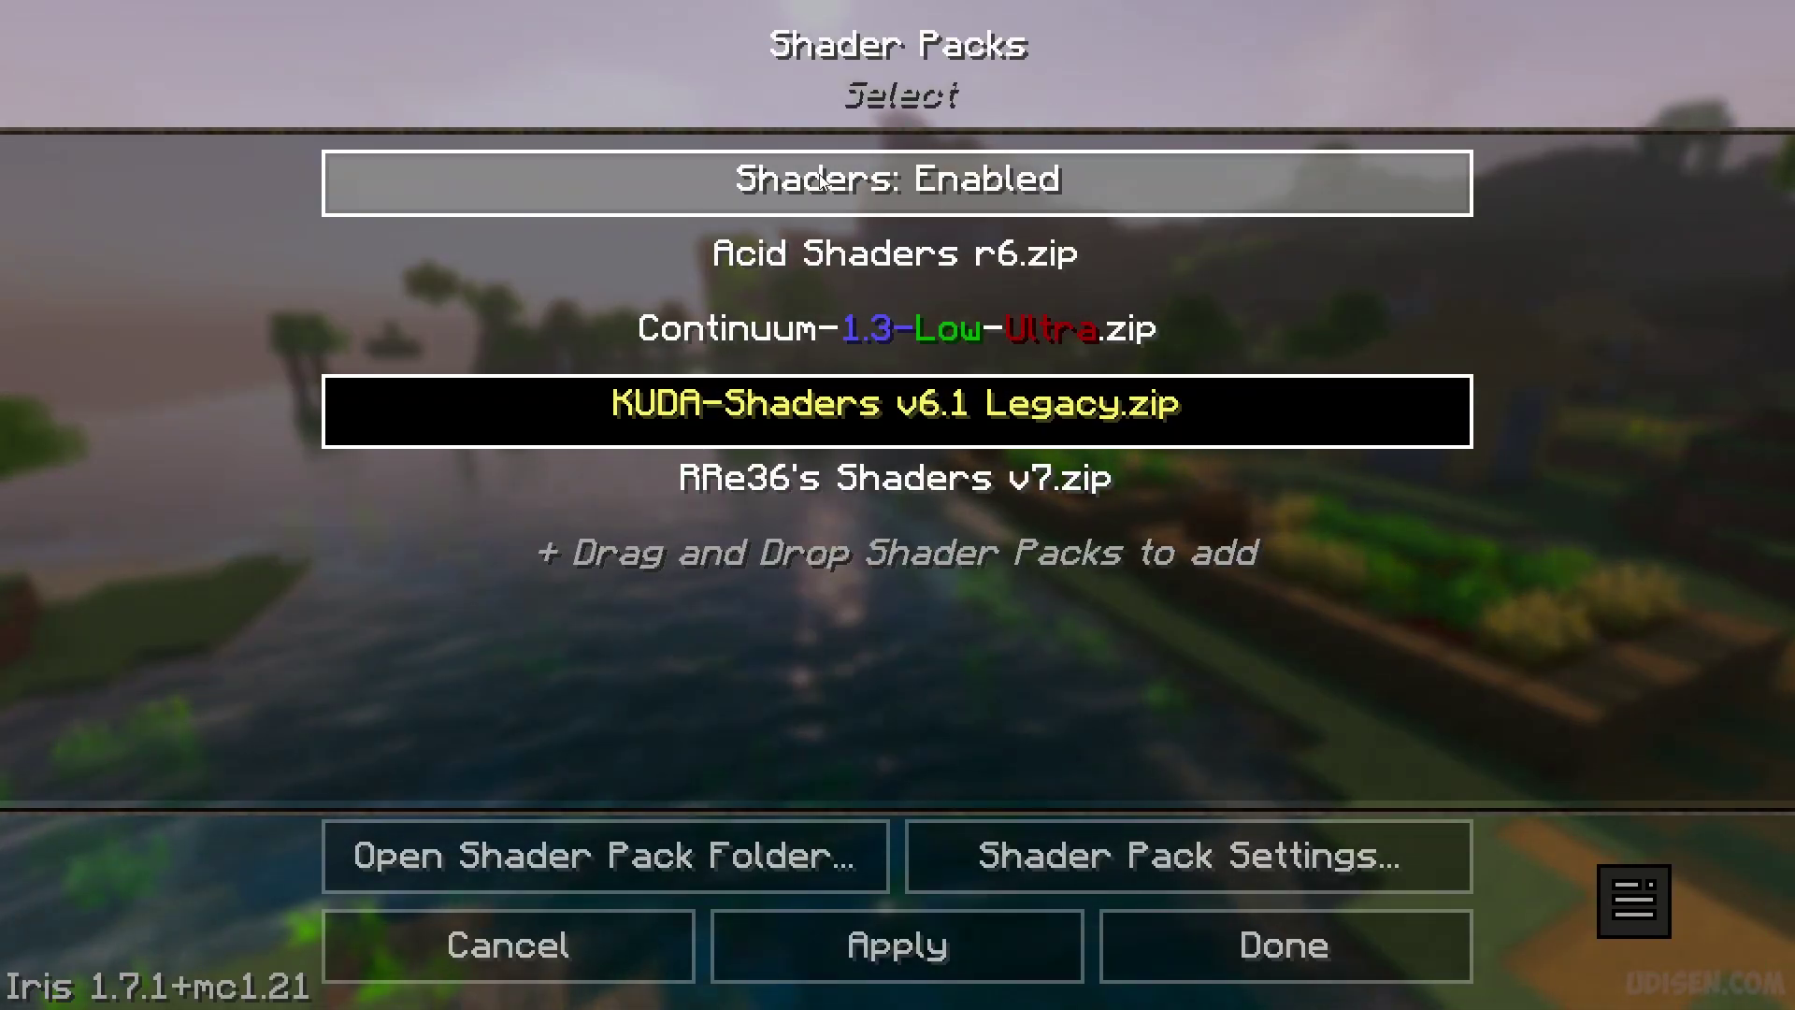
left_click(1010, 182)
left_click(923, 943)
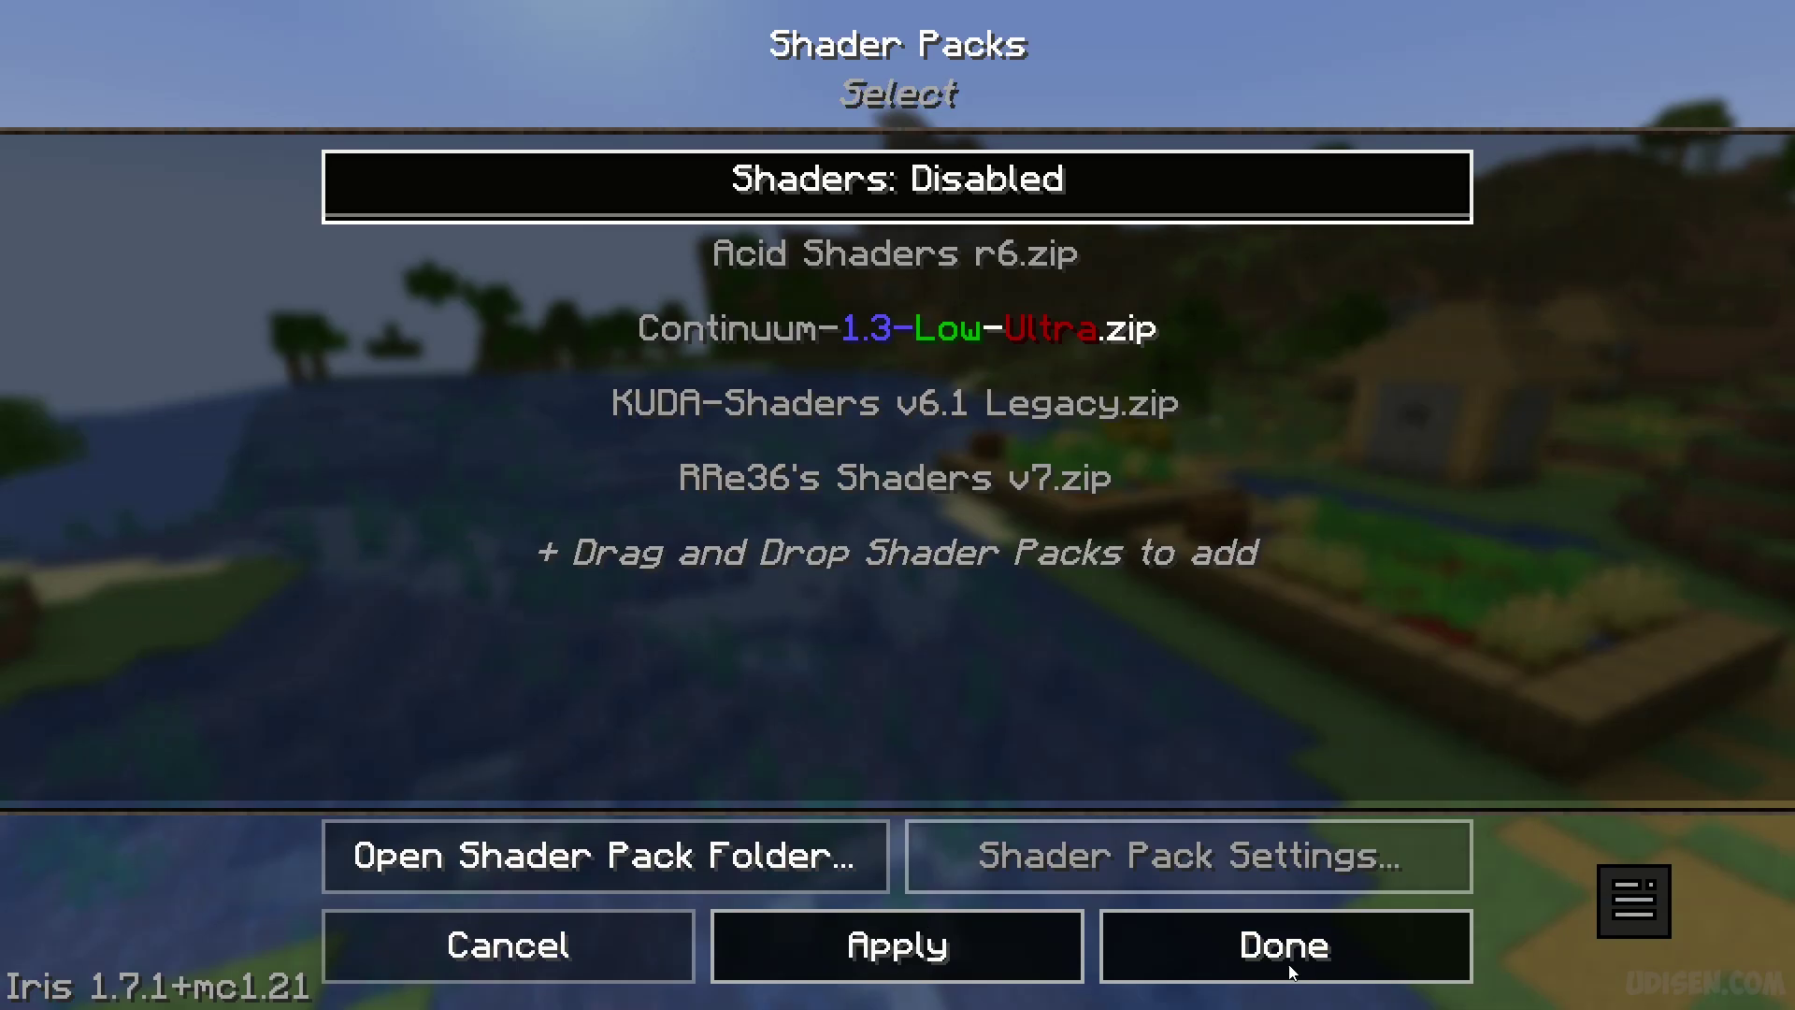
left_click(1216, 958)
key("Escape")
left_click(1147, 973)
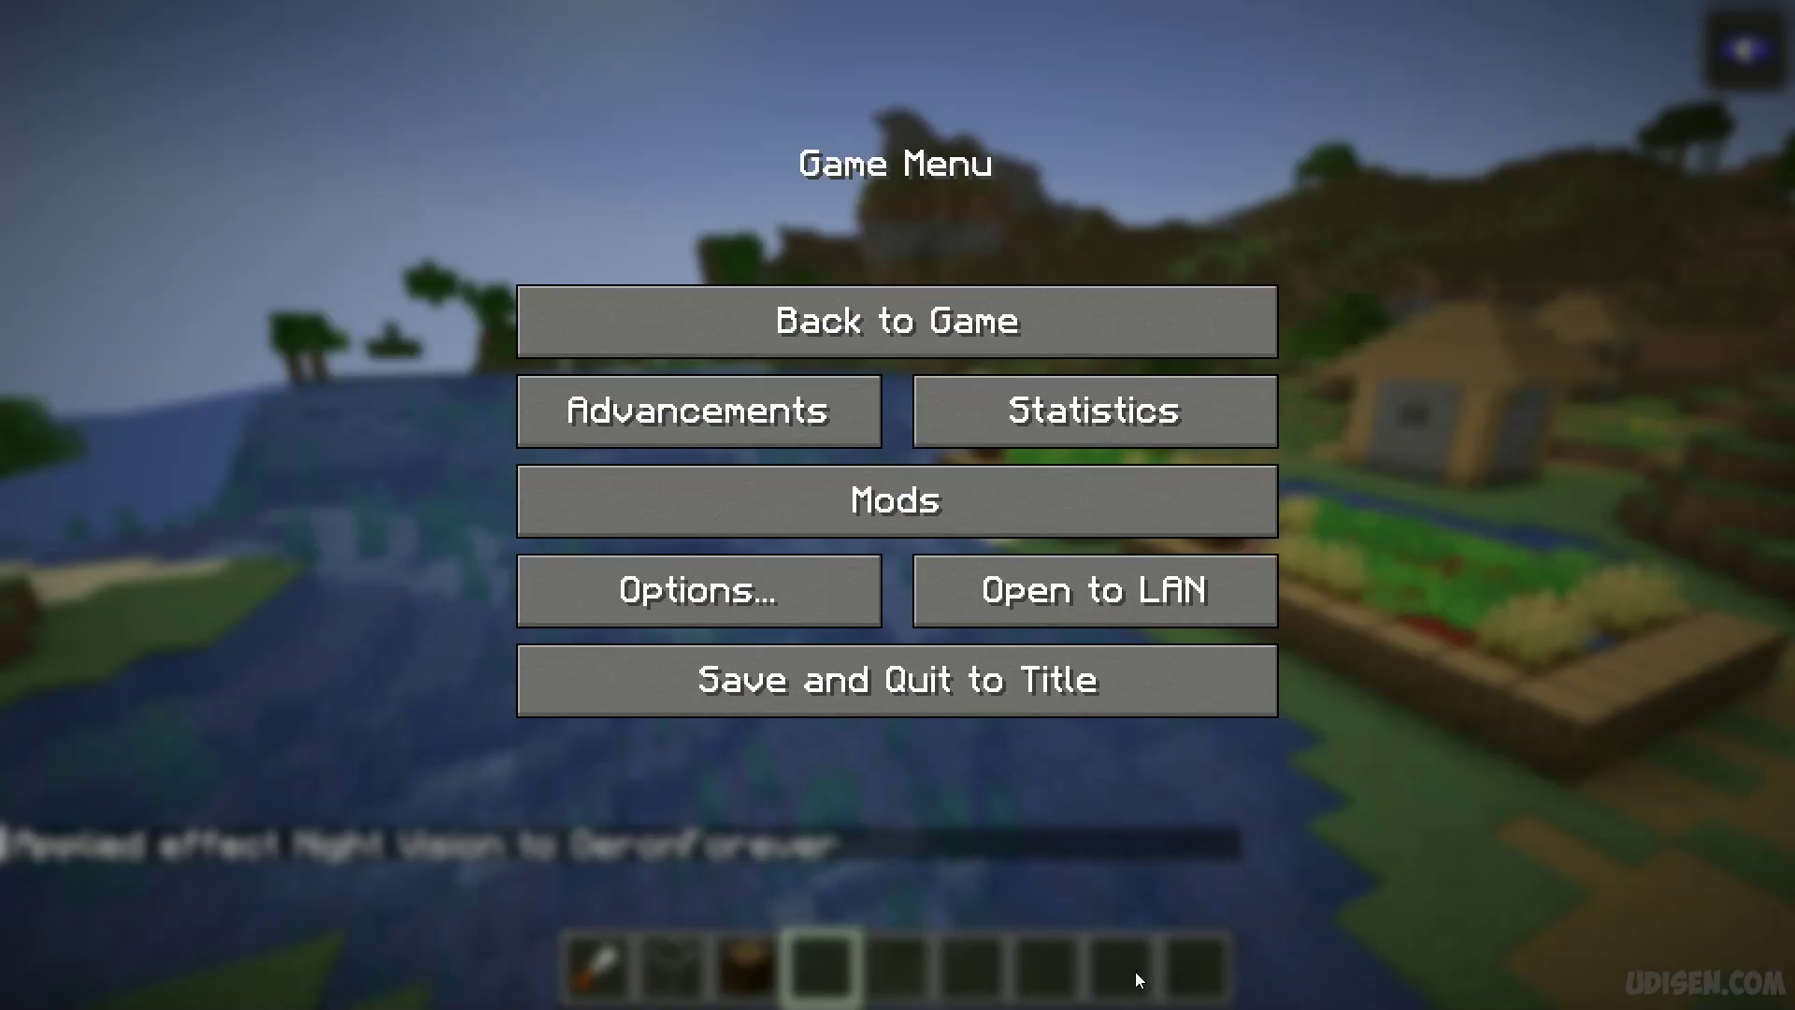
key("Escape")
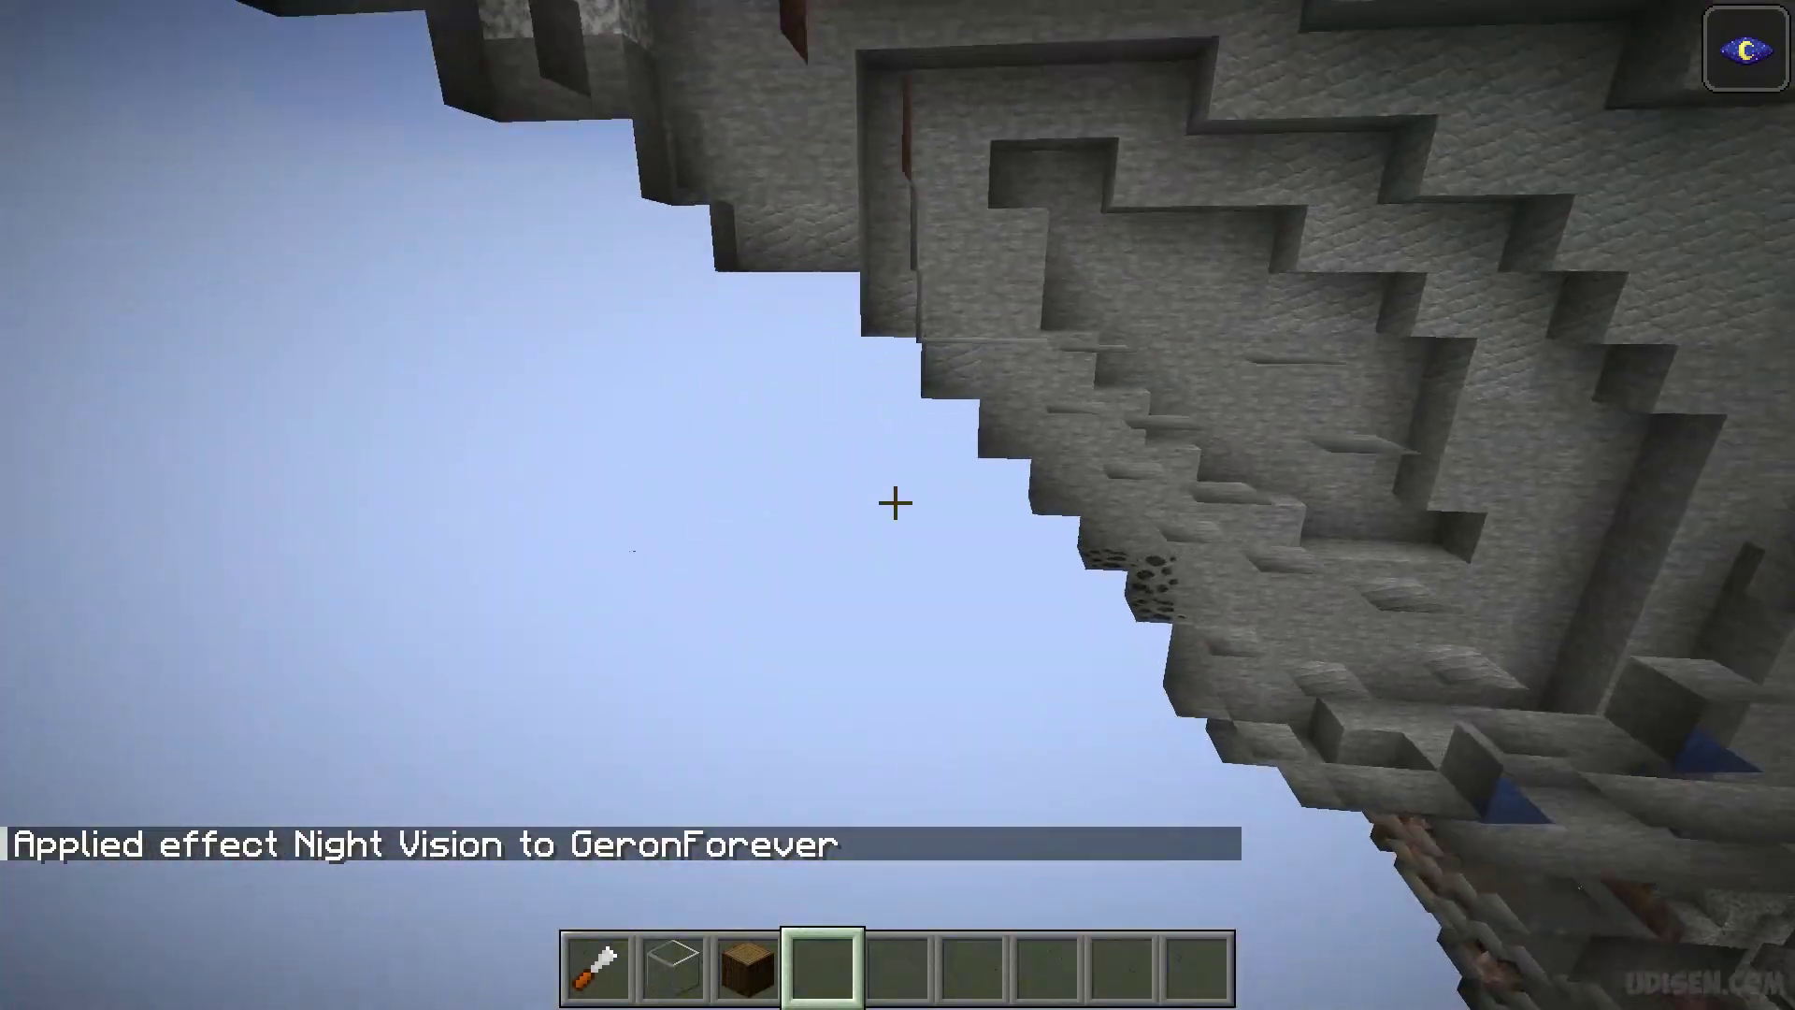
Fly the free camera through the underground caves and check Freecam's visual options.
key("w")
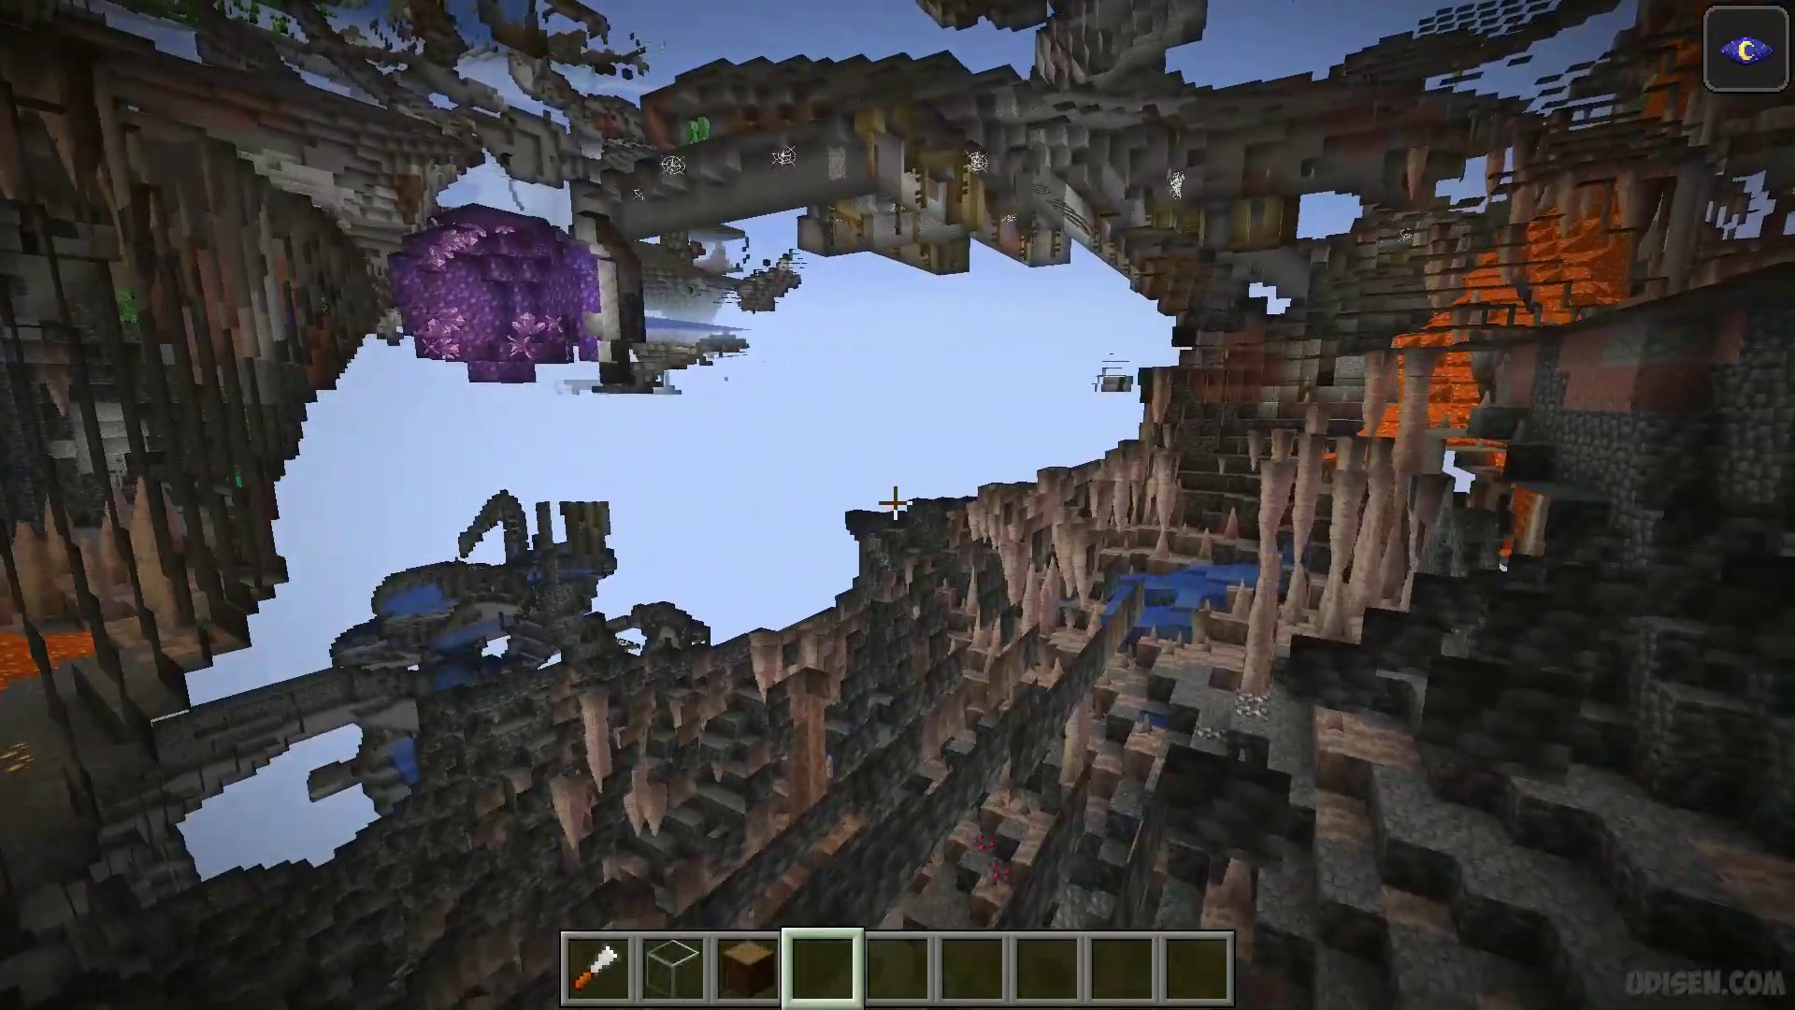
key("g")
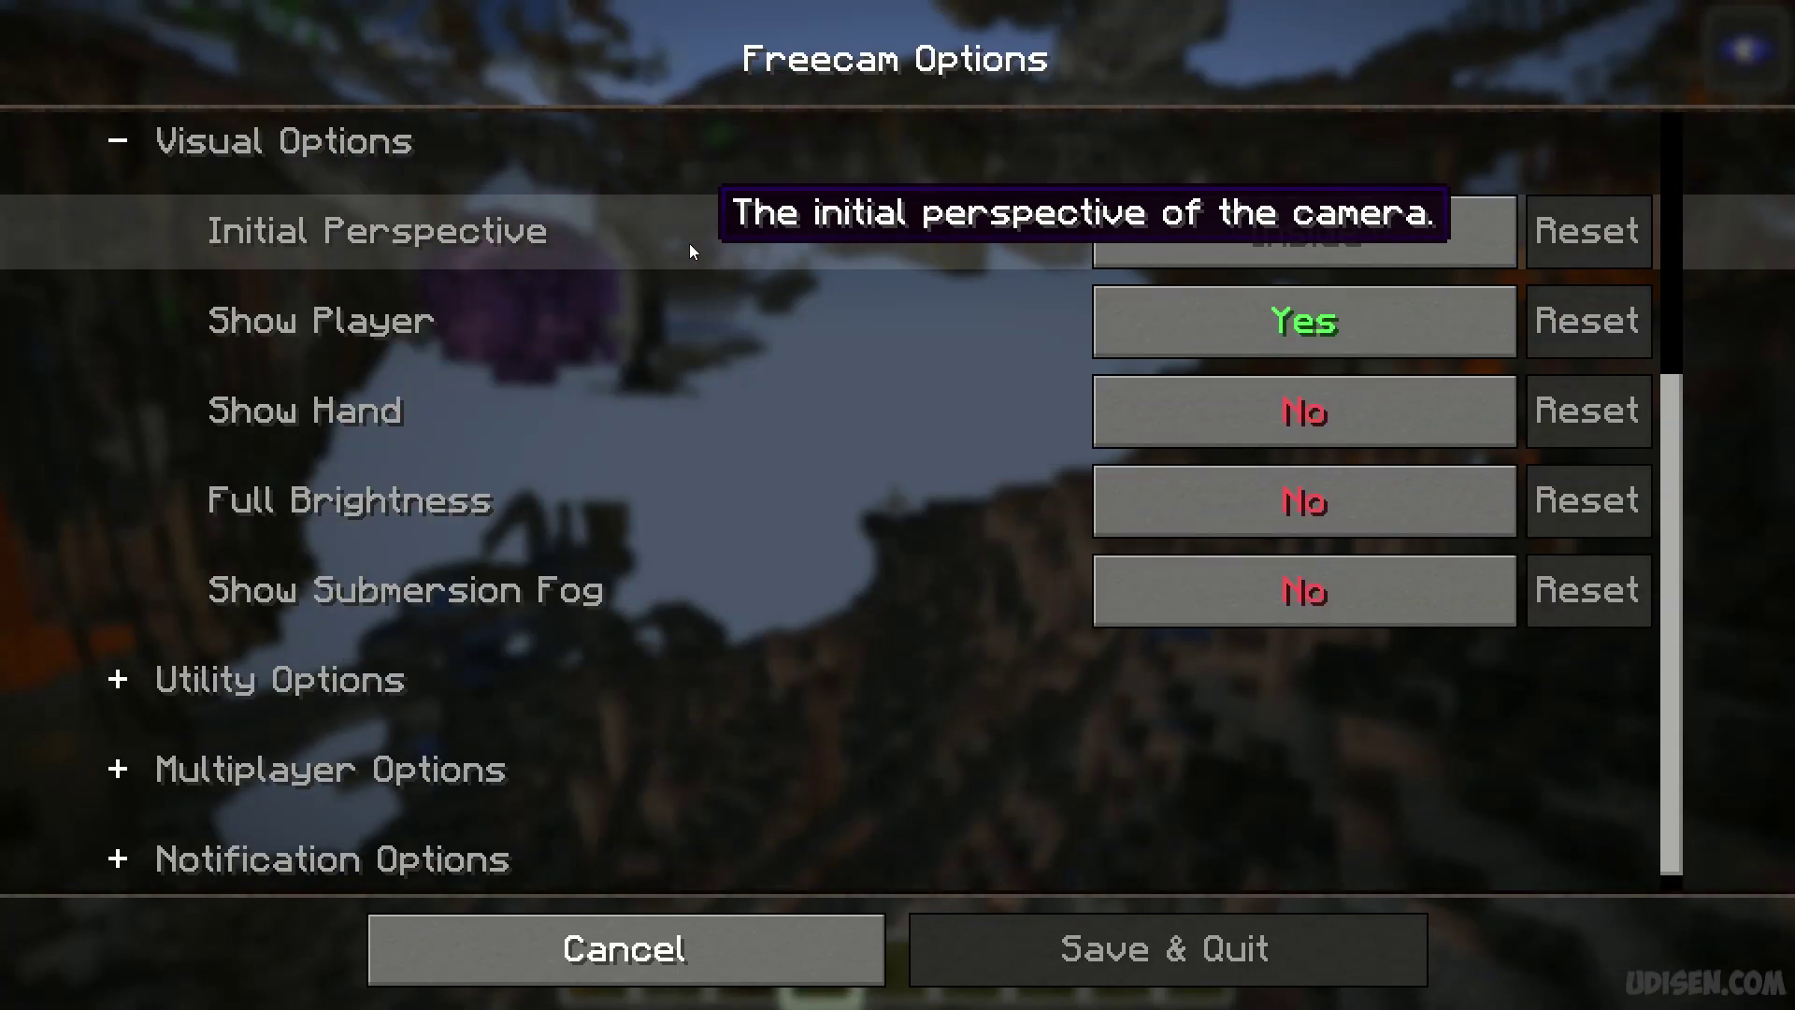
key("Escape")
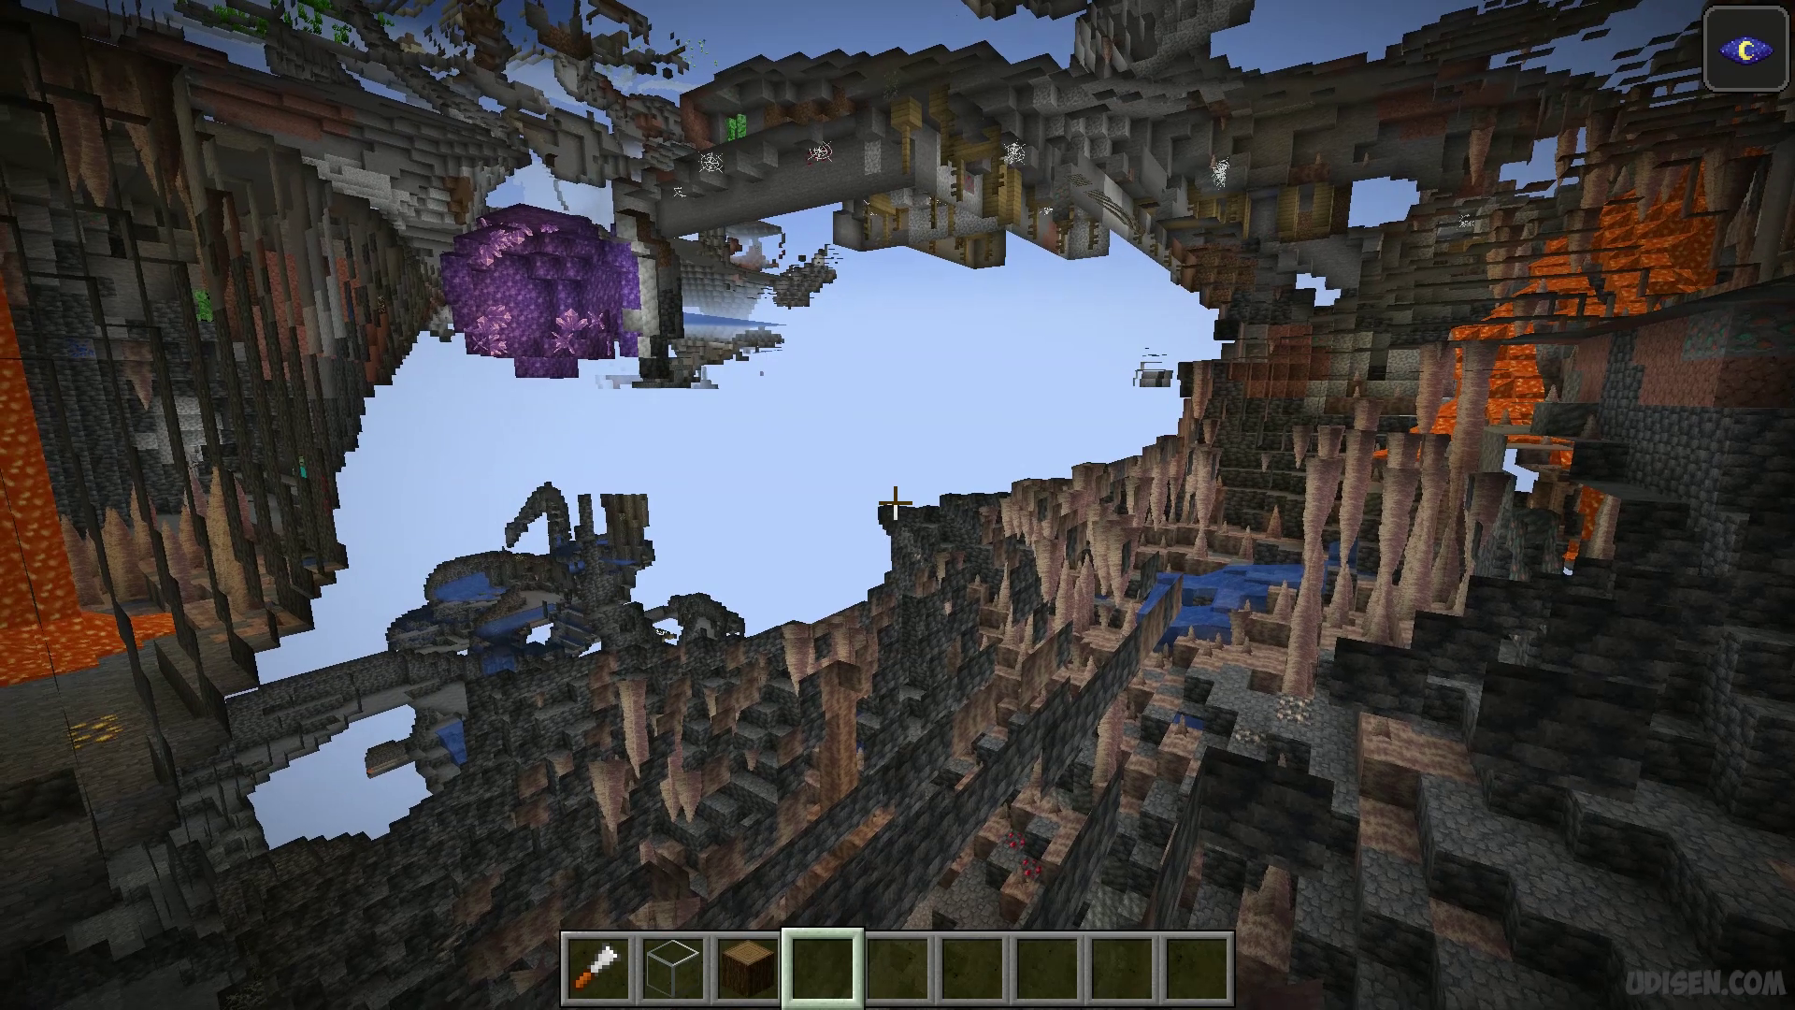
Turn Freecam off and on again, and fly the camera out and around the player to test the initial perspective.
key("F4")
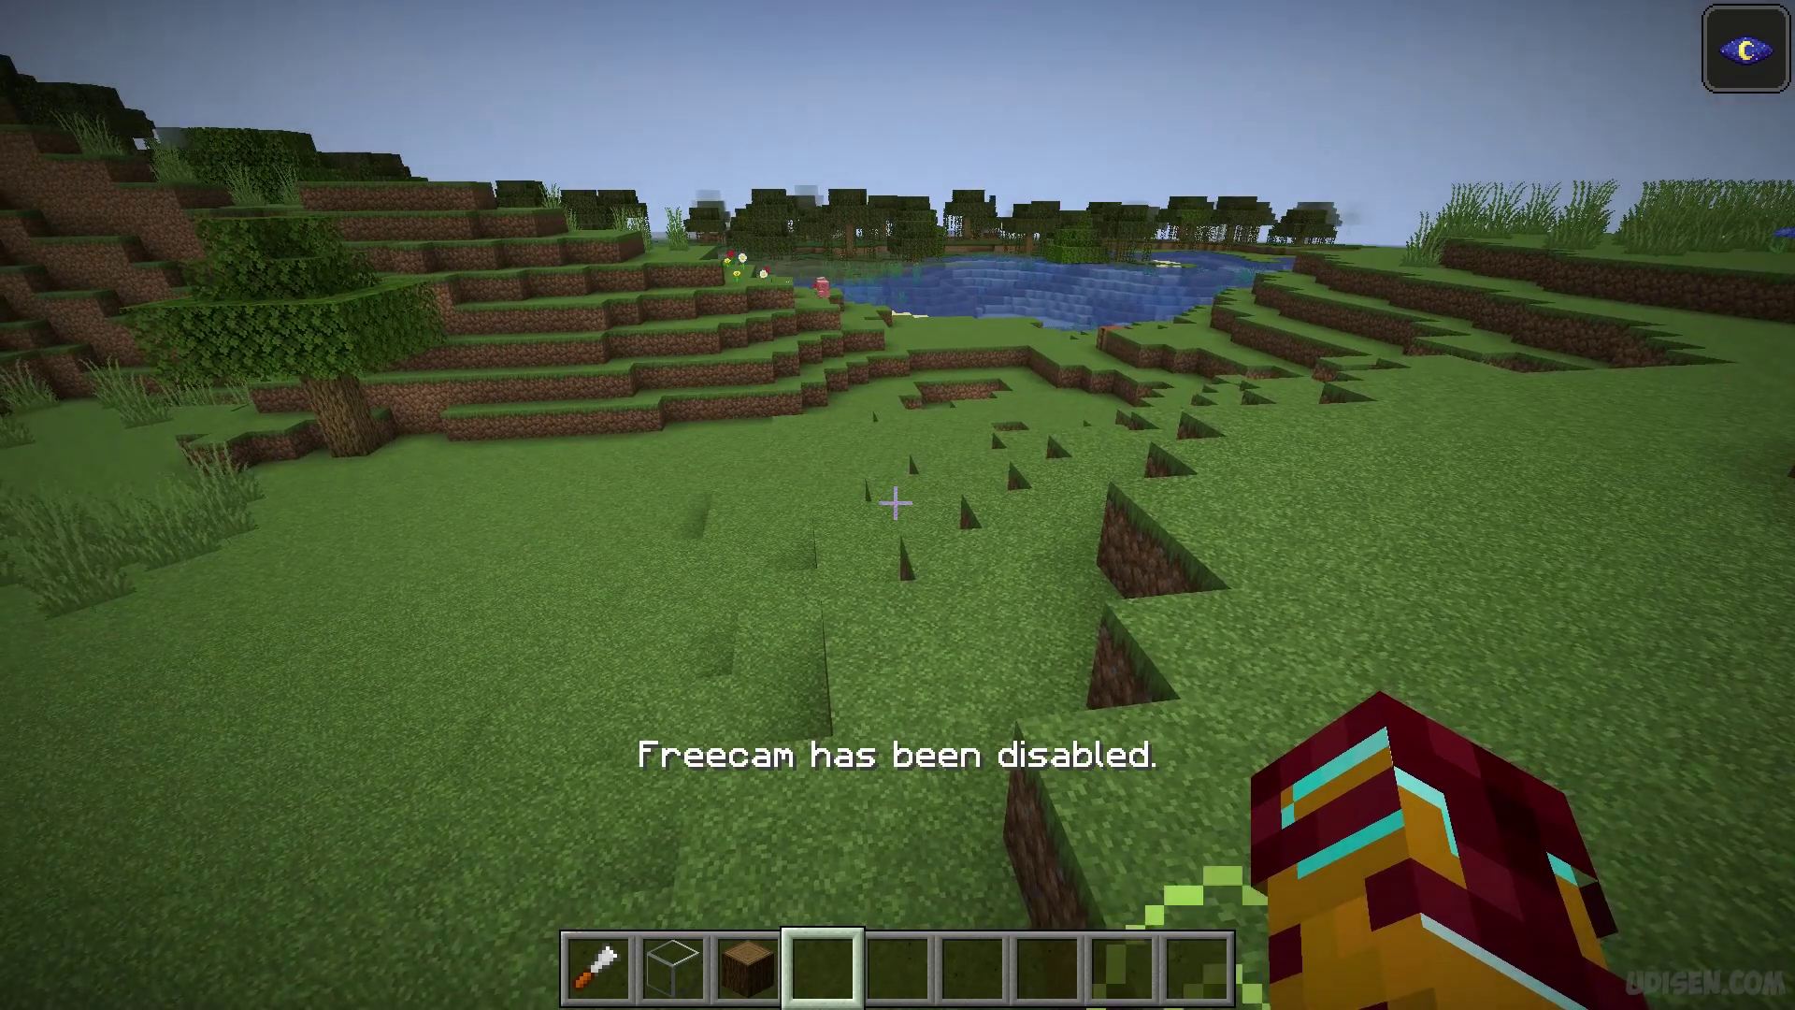
key("F4")
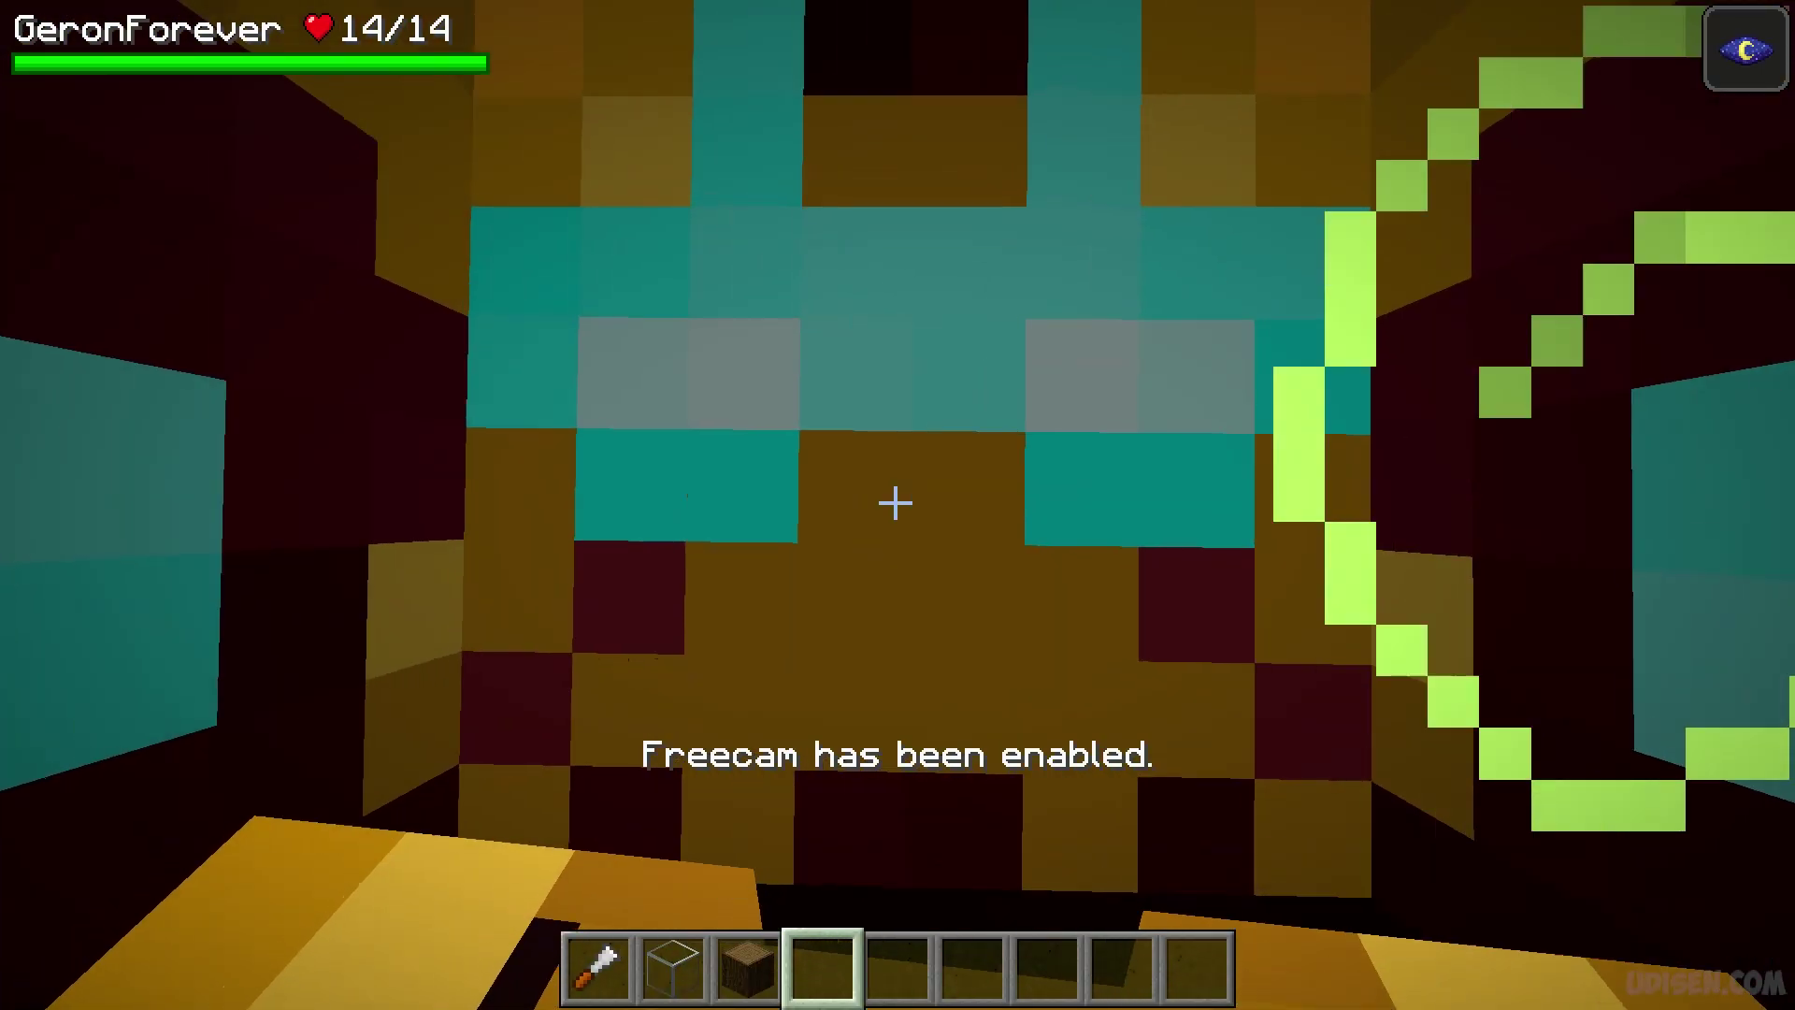
key("s")
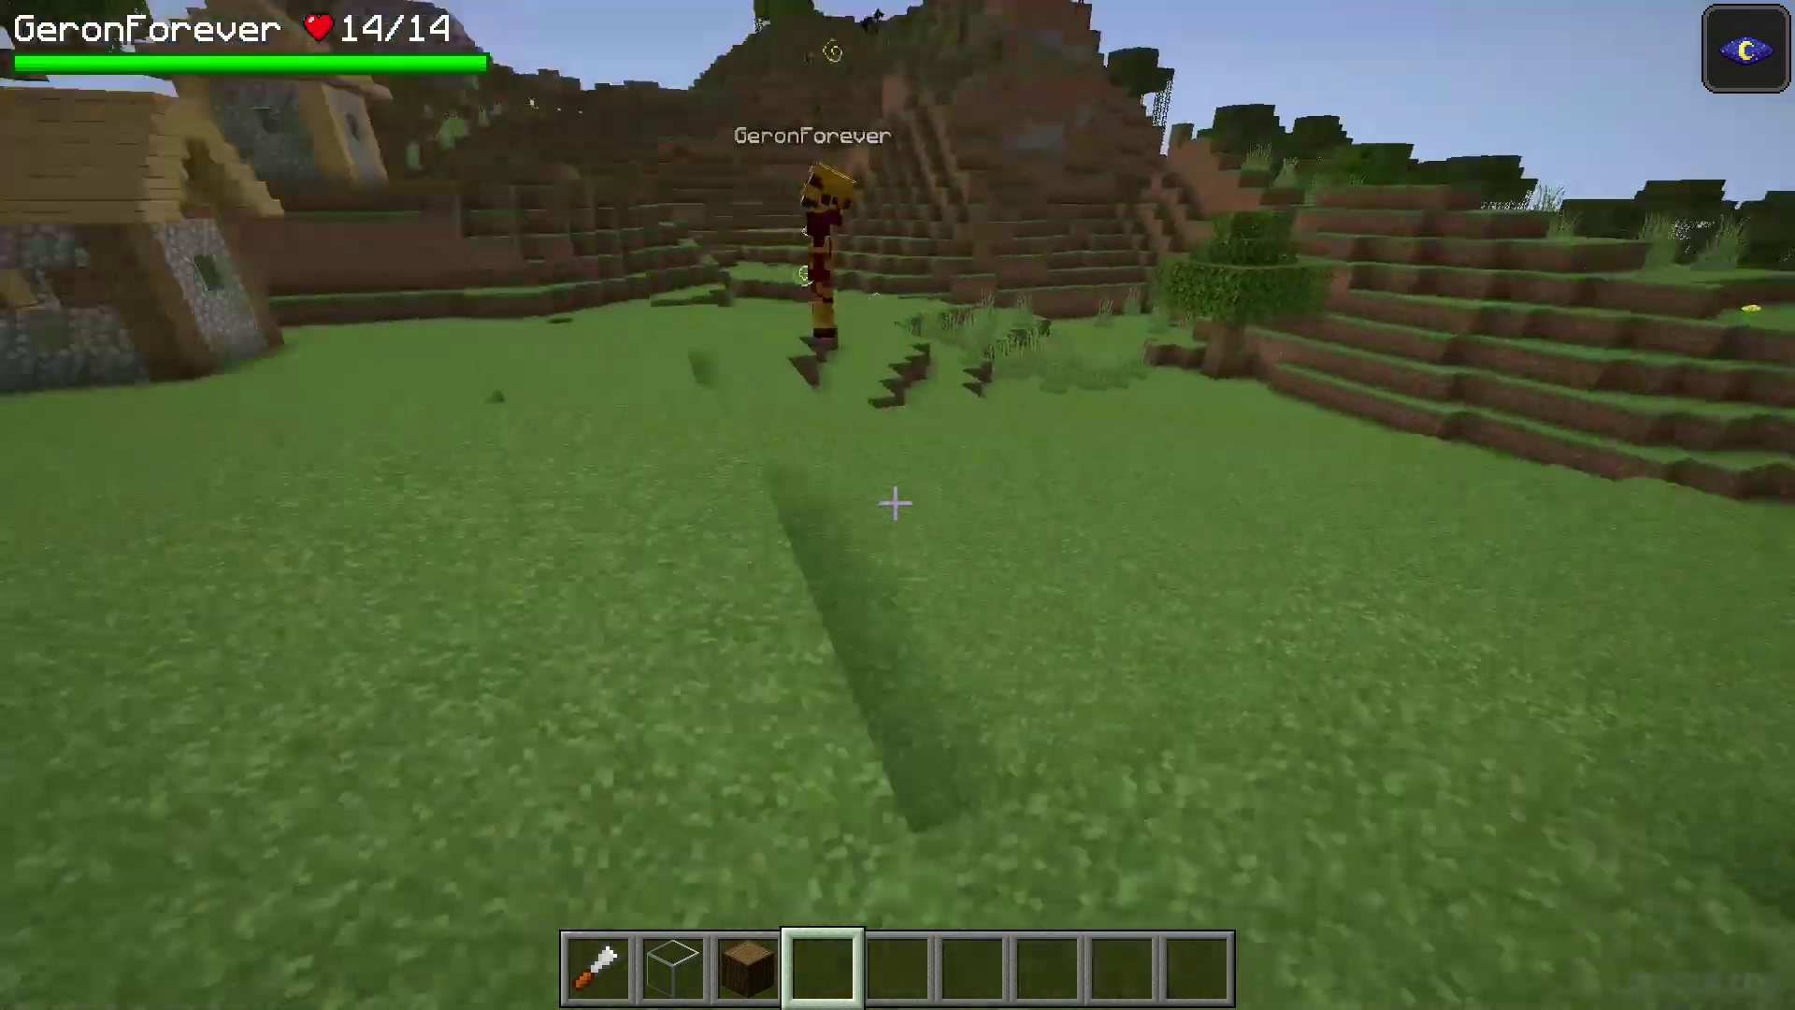
key("w")
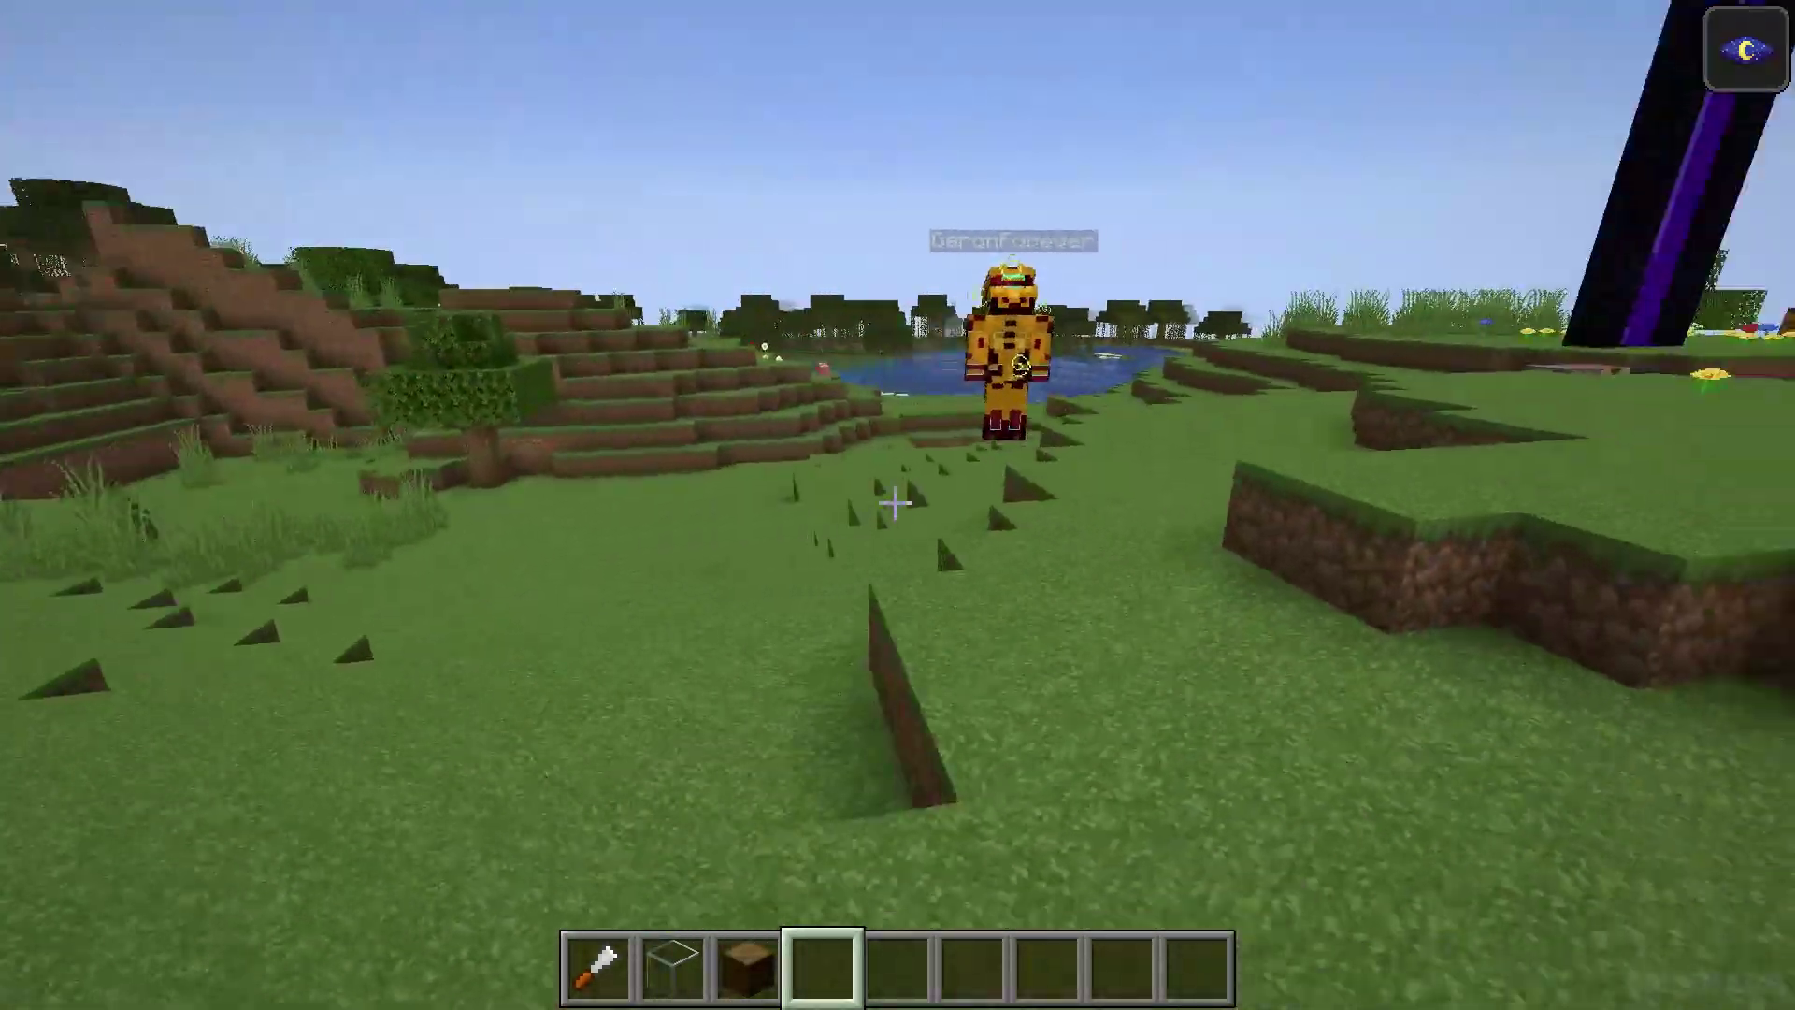
key("a")
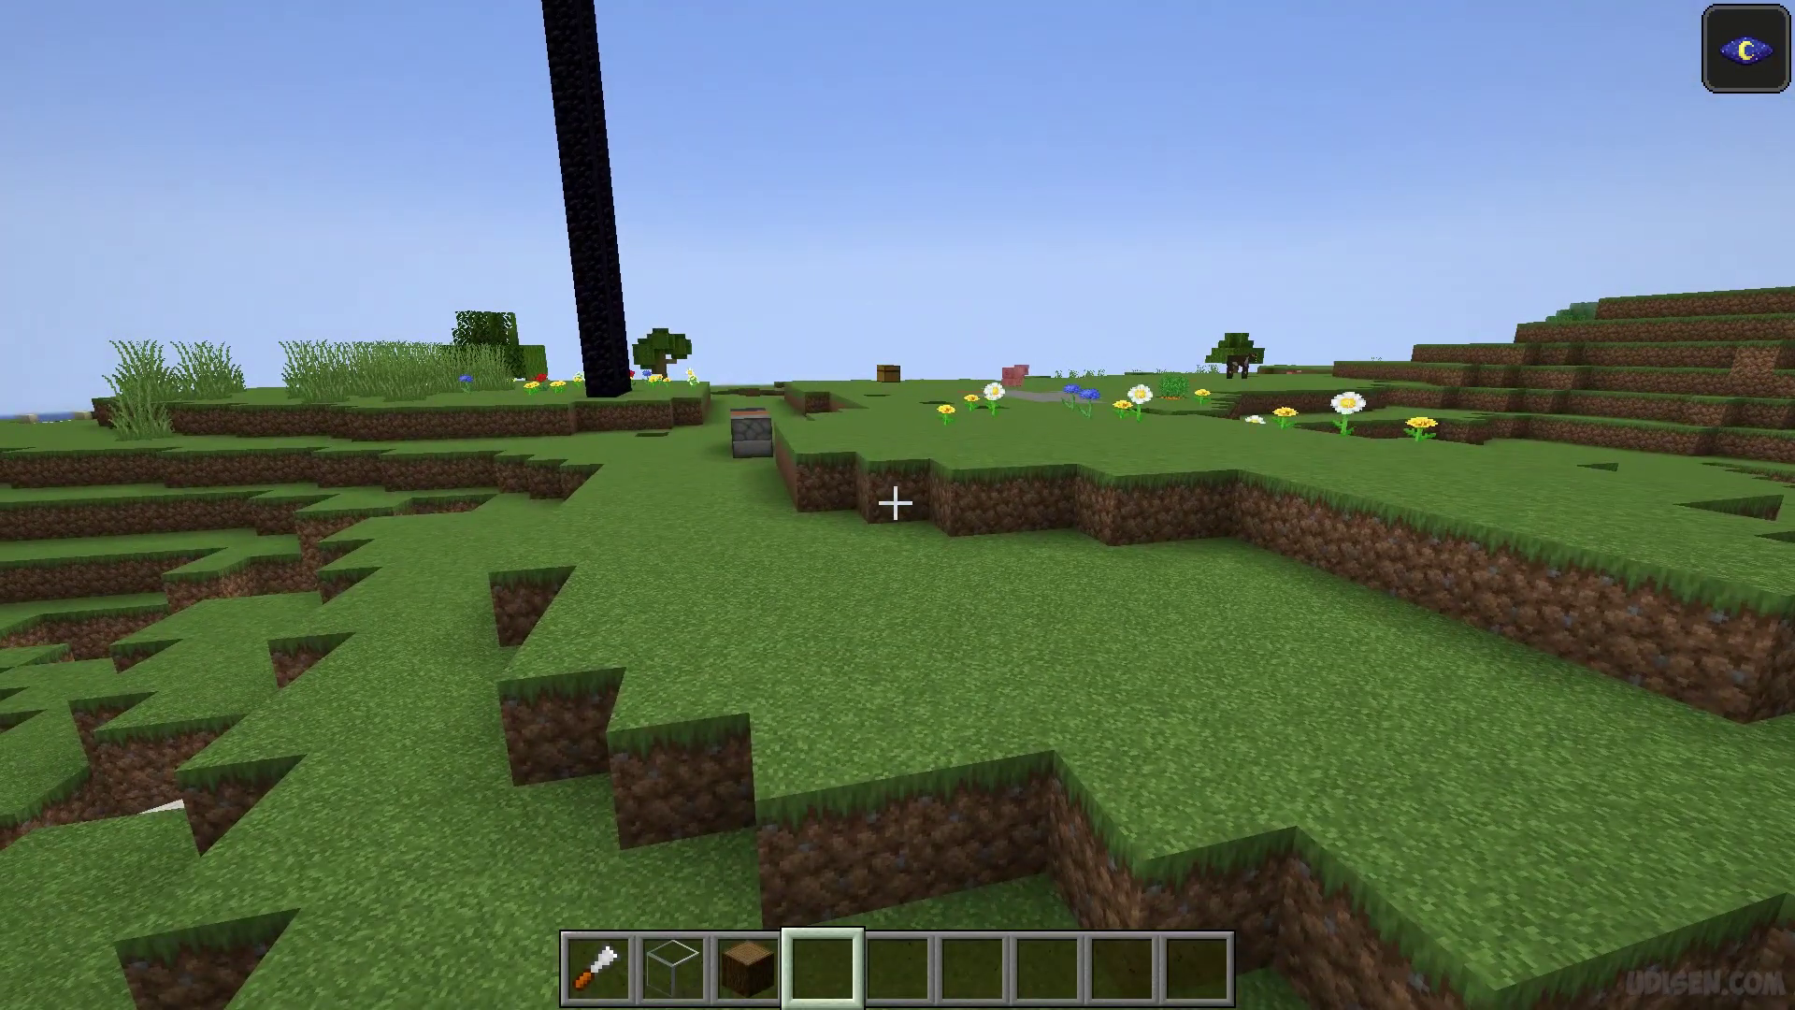
Review the collision options in the Freecam configuration.
key("o")
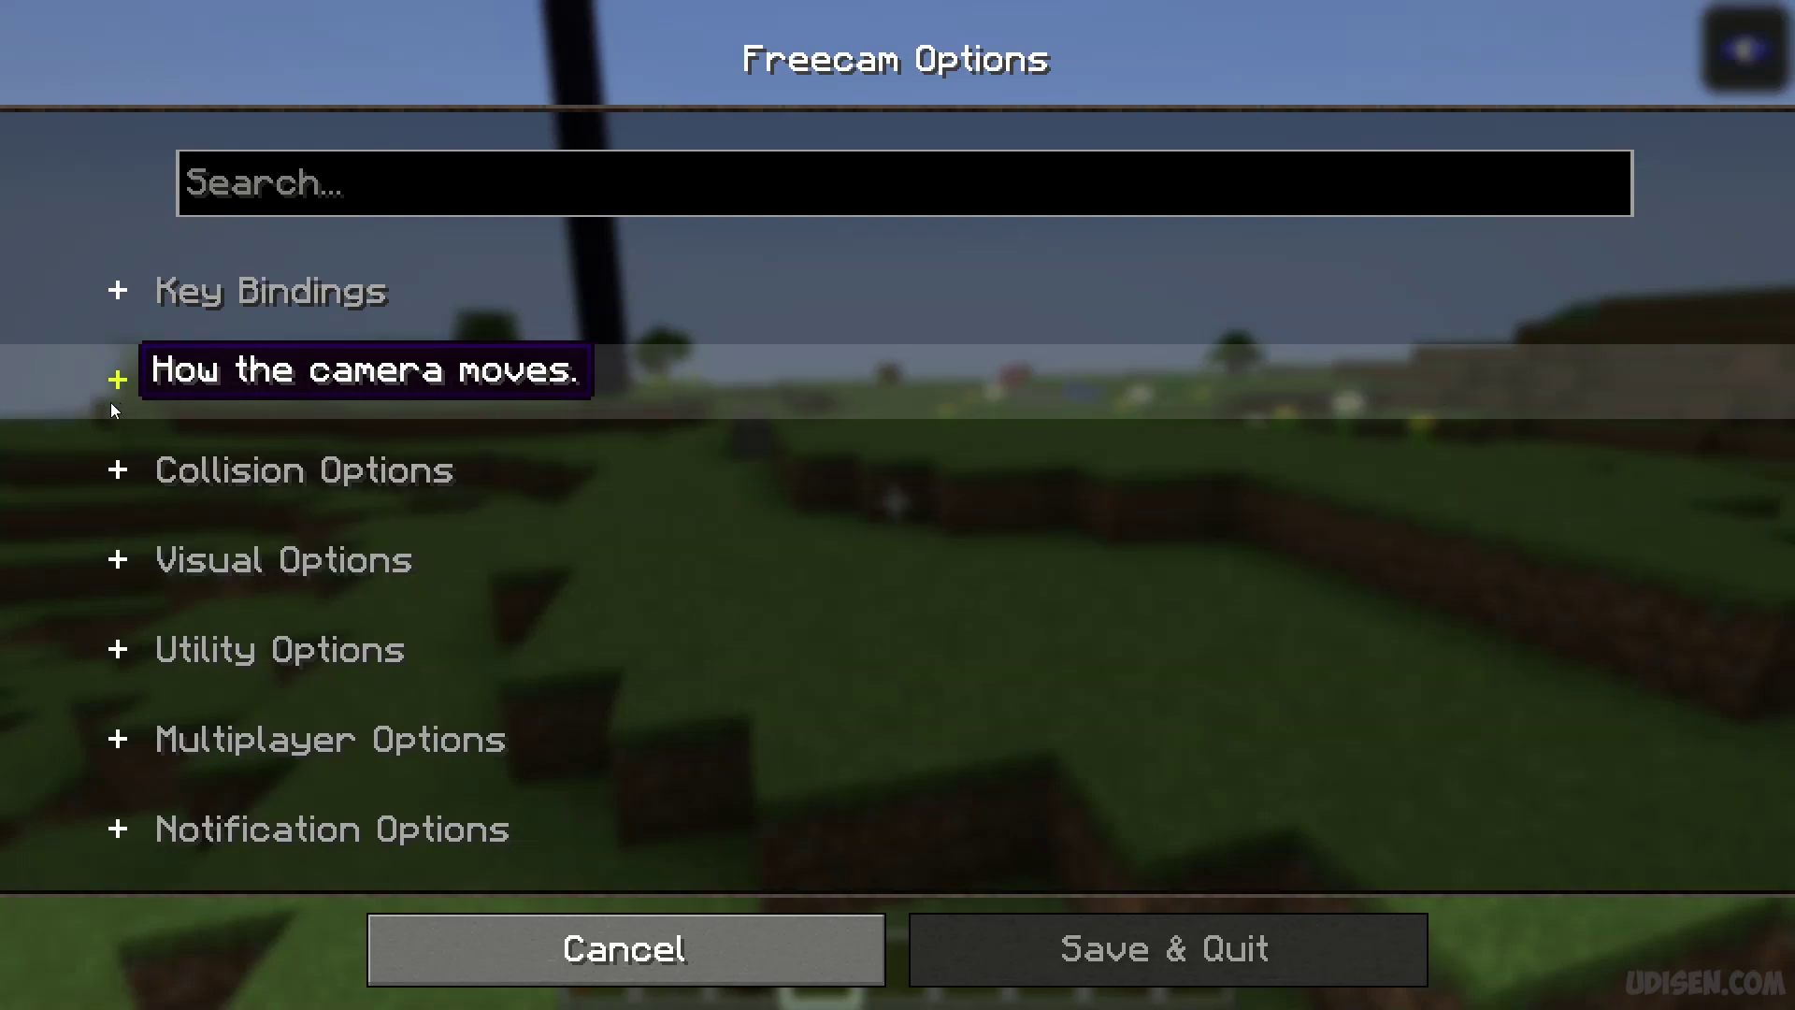
left_click(121, 476)
scroll(122, 467, "down", 2)
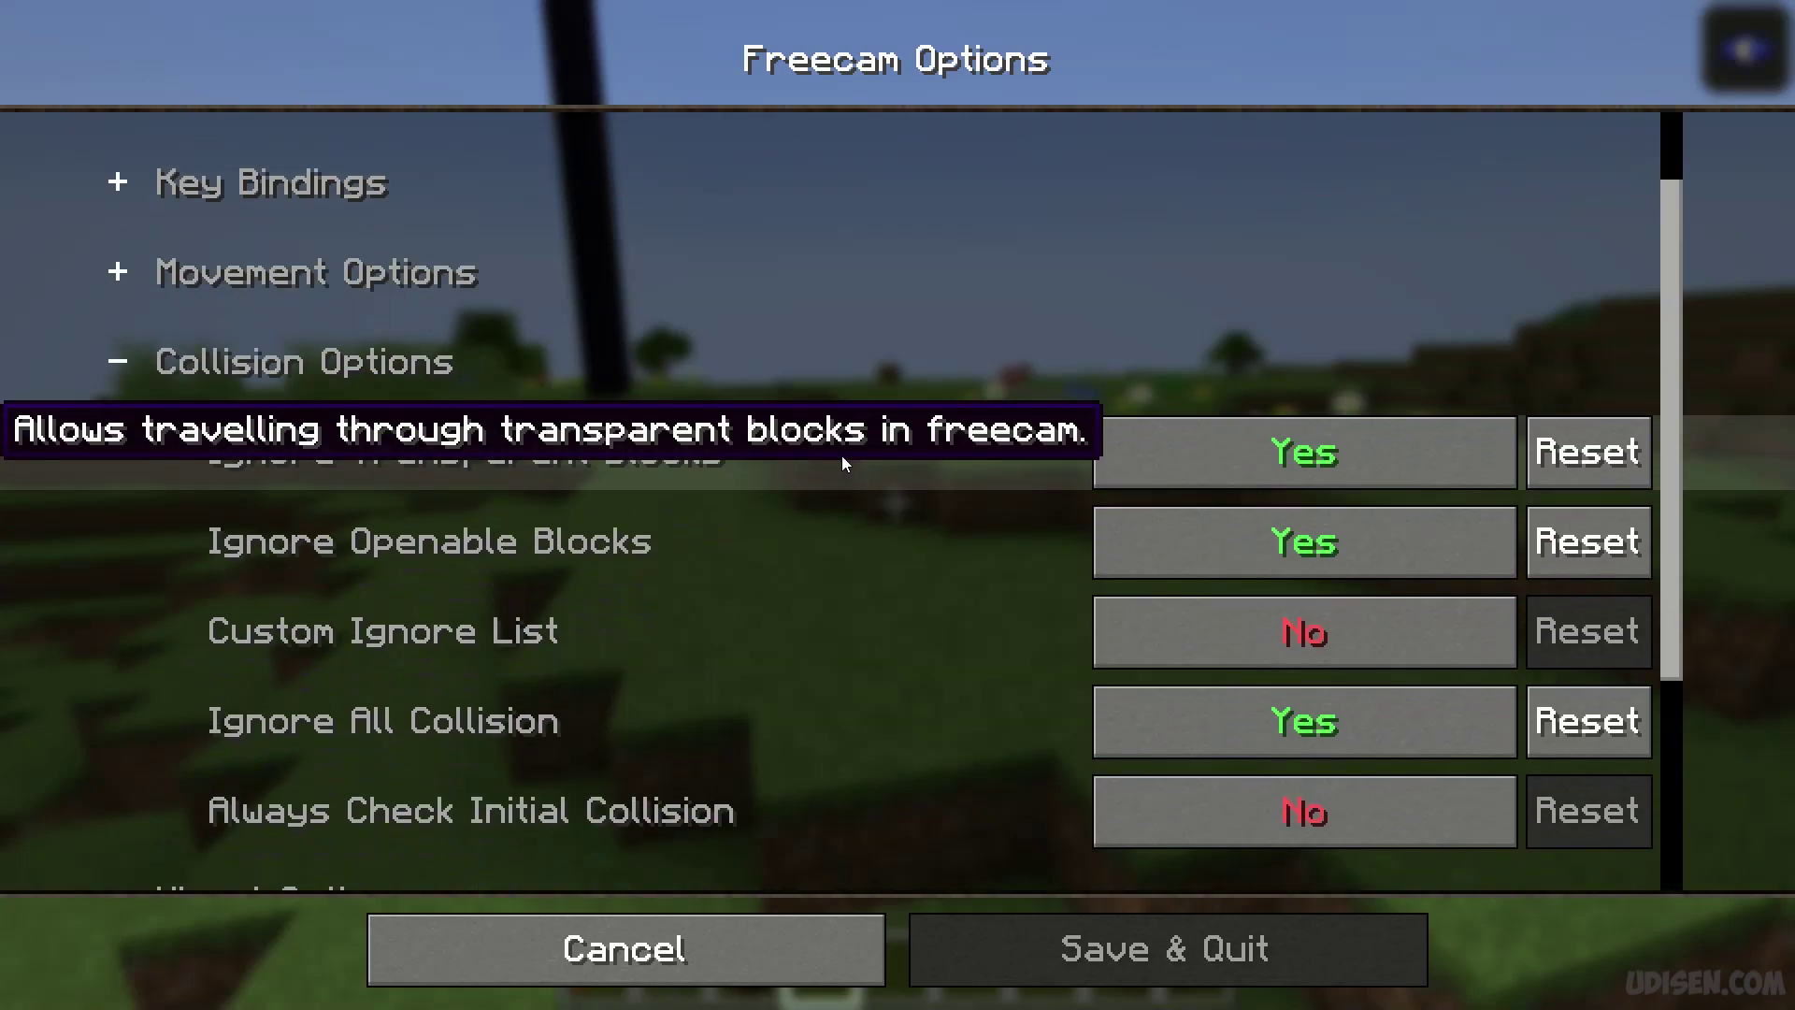
left_click(113, 356)
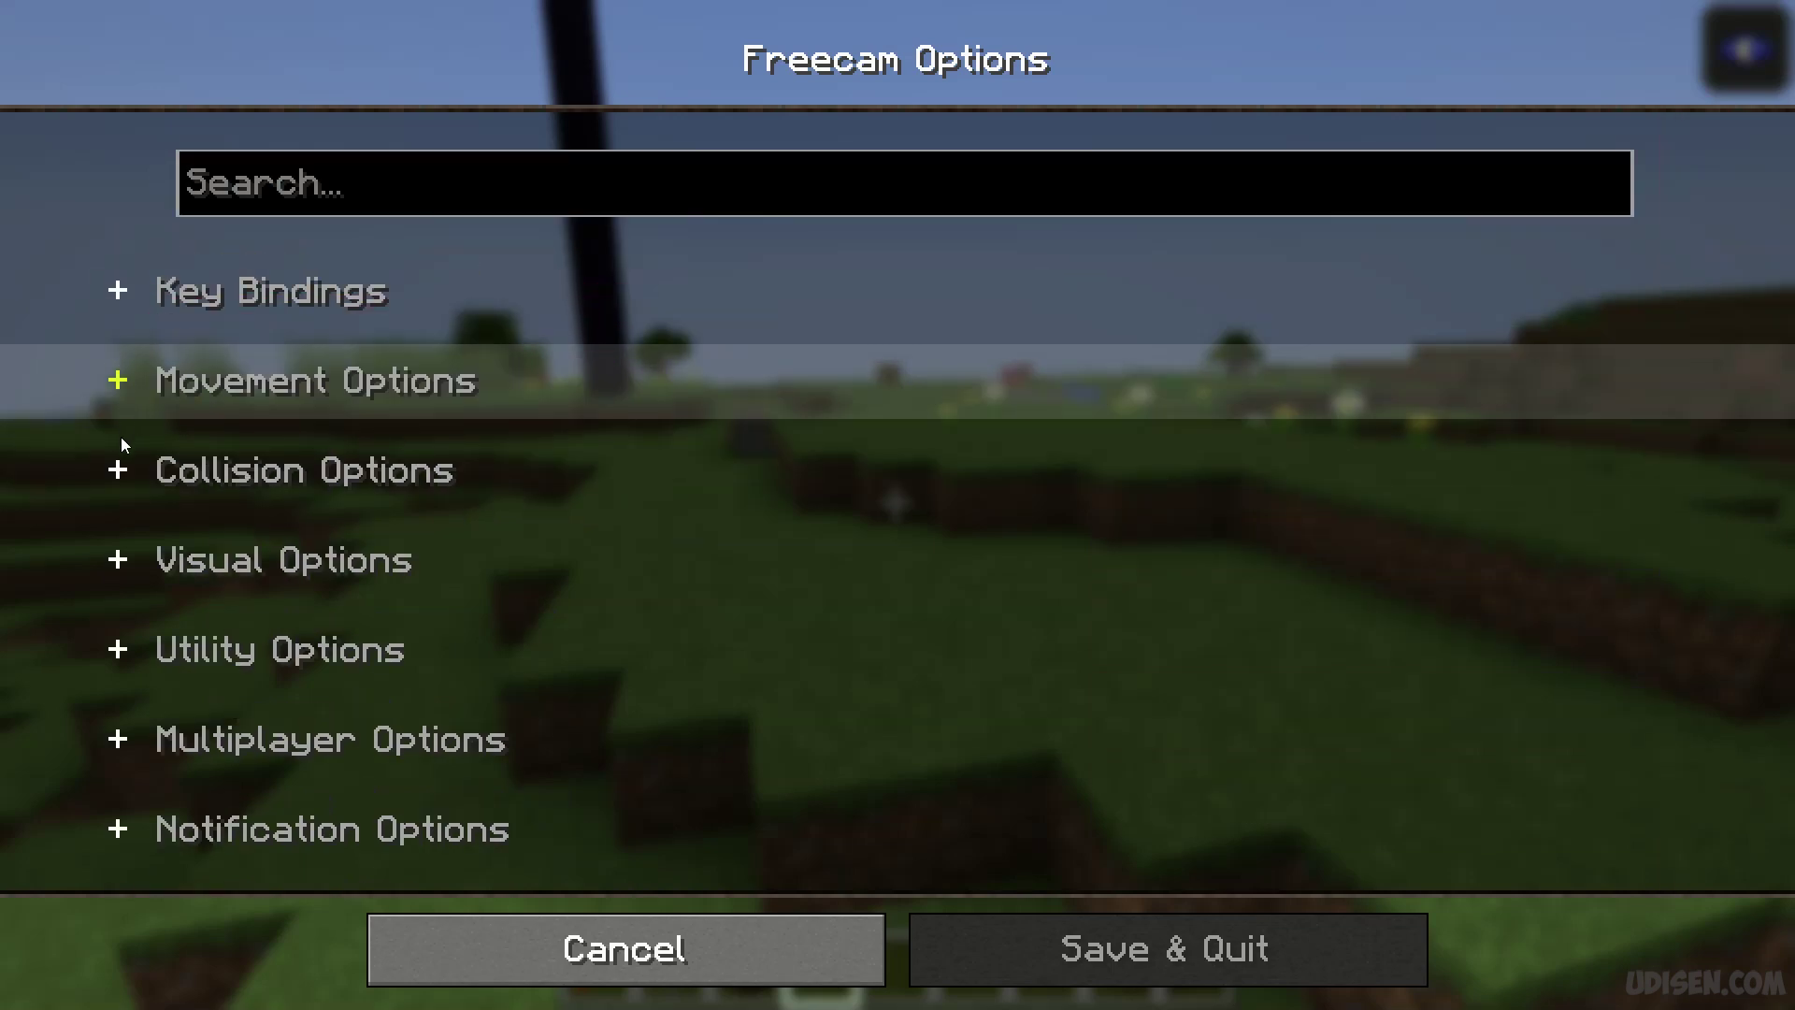
left_click(126, 439)
scroll(368, 437, "down", 3)
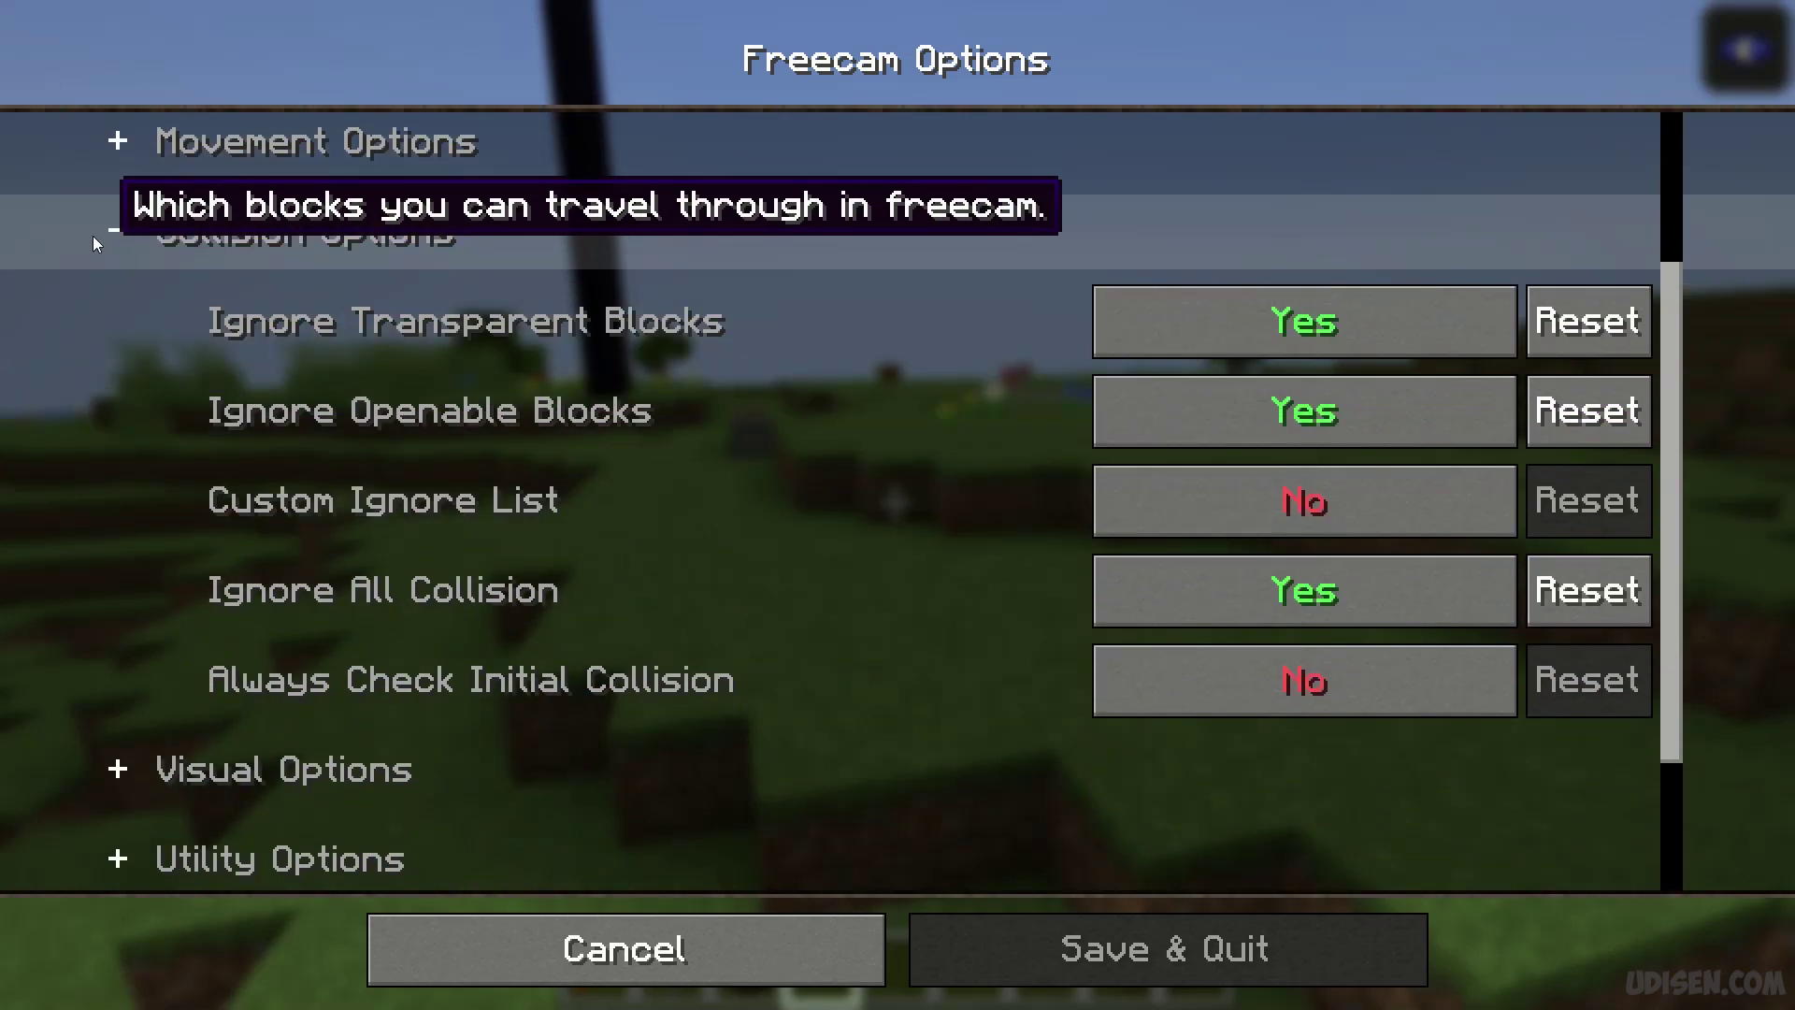
left_click(112, 240)
Set the Initial Perspective in Freecam's visual options to Third Person and save the configuration.
left_click(122, 561)
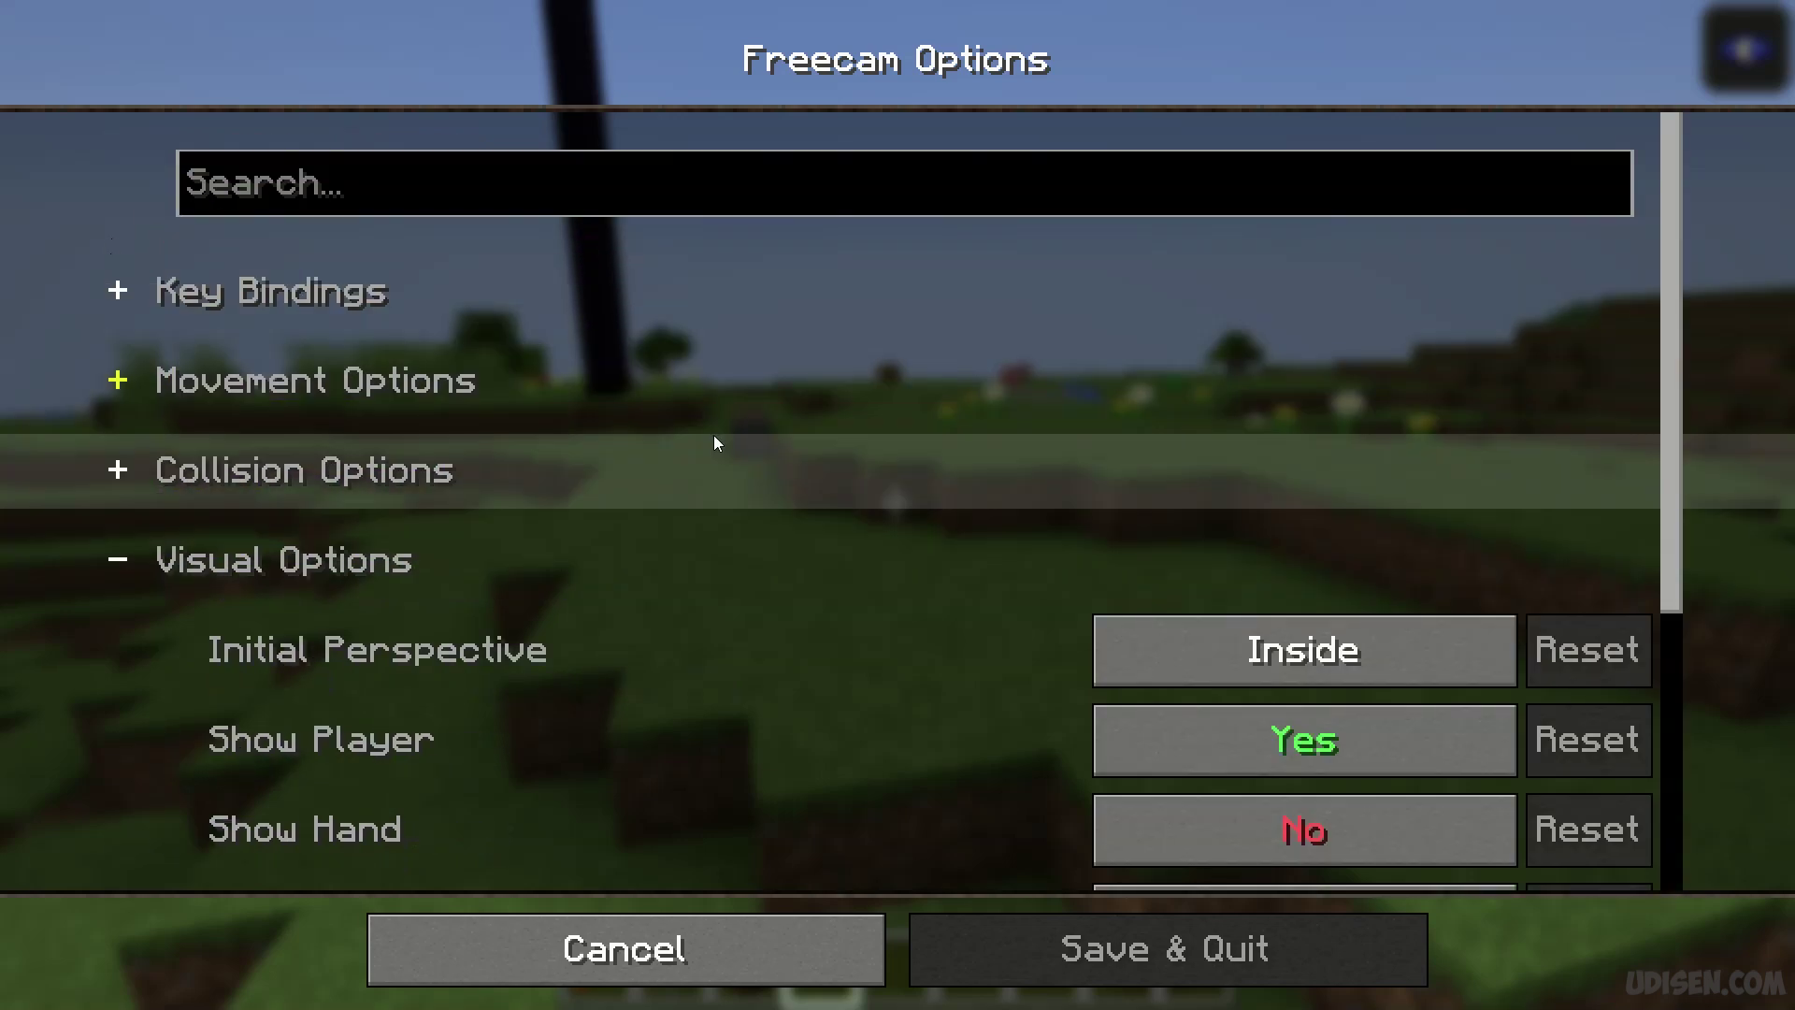
scroll(662, 420, "down", 3)
scroll(663, 428, "down", 2)
left_click(1167, 285)
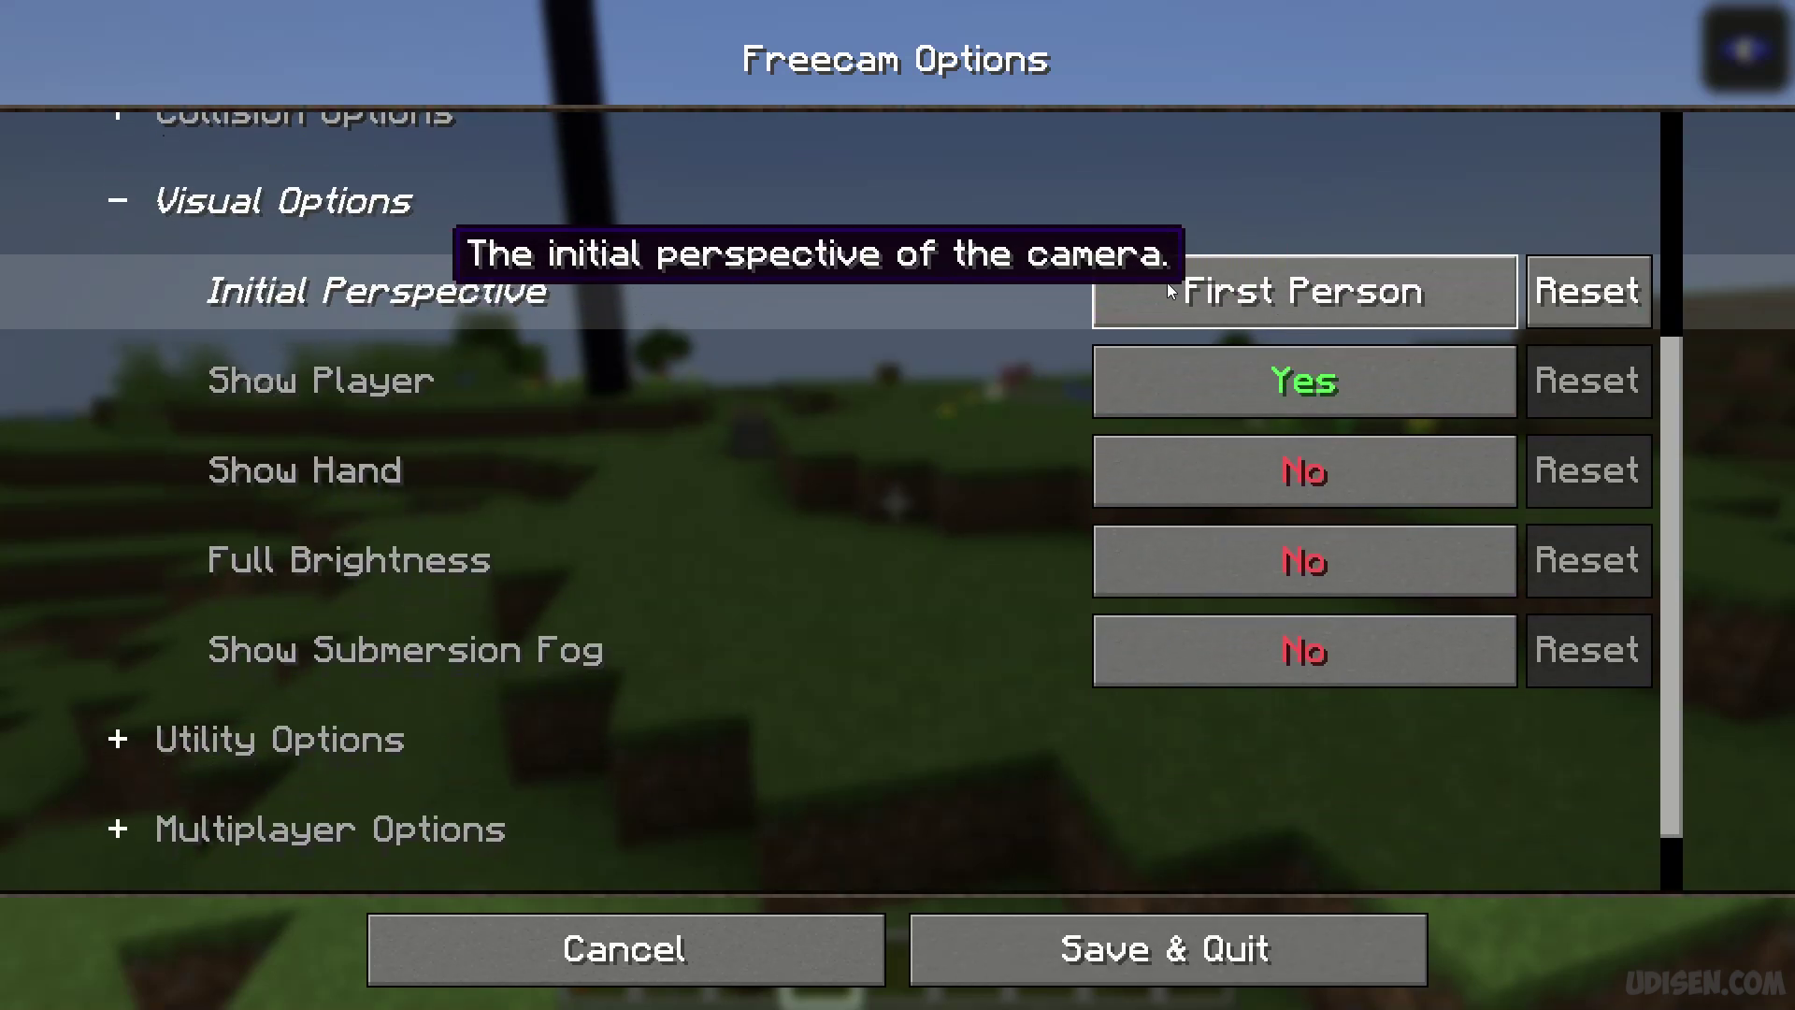
left_click(1140, 296)
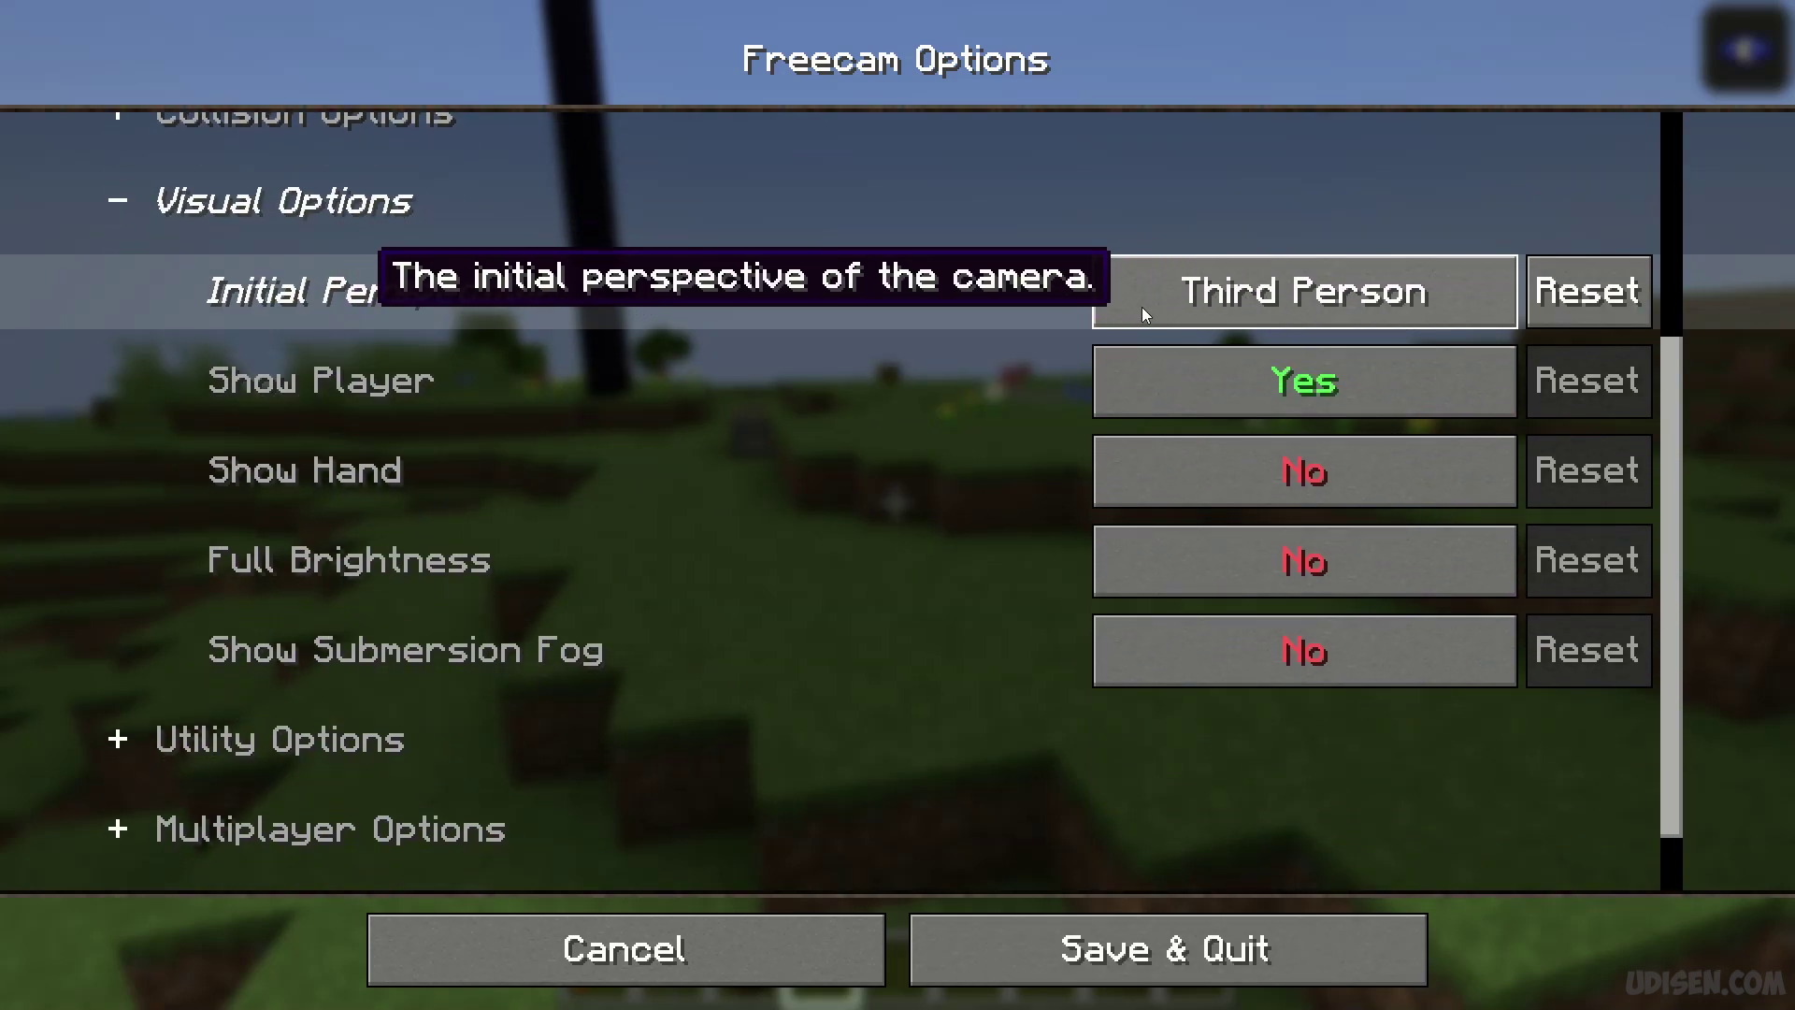
left_click(1082, 954)
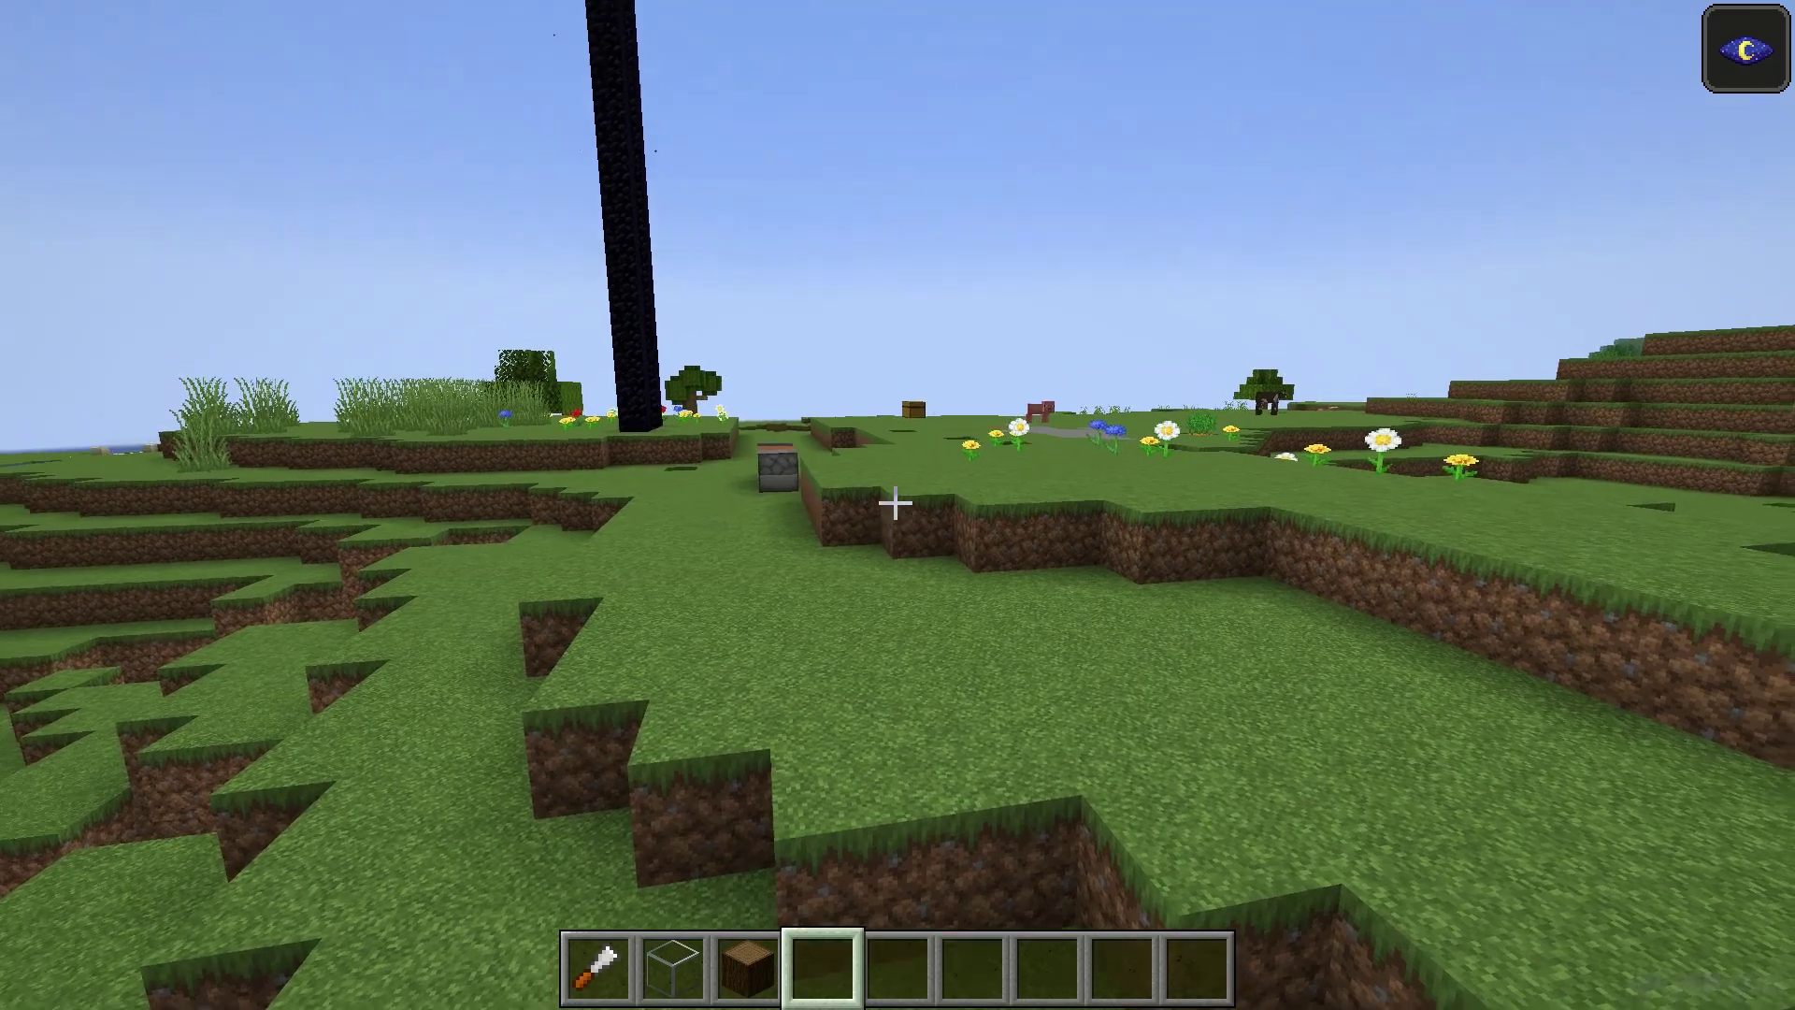
Restart Freecam to test the third-person starting view and fly the camera around the player near the village.
key("F4")
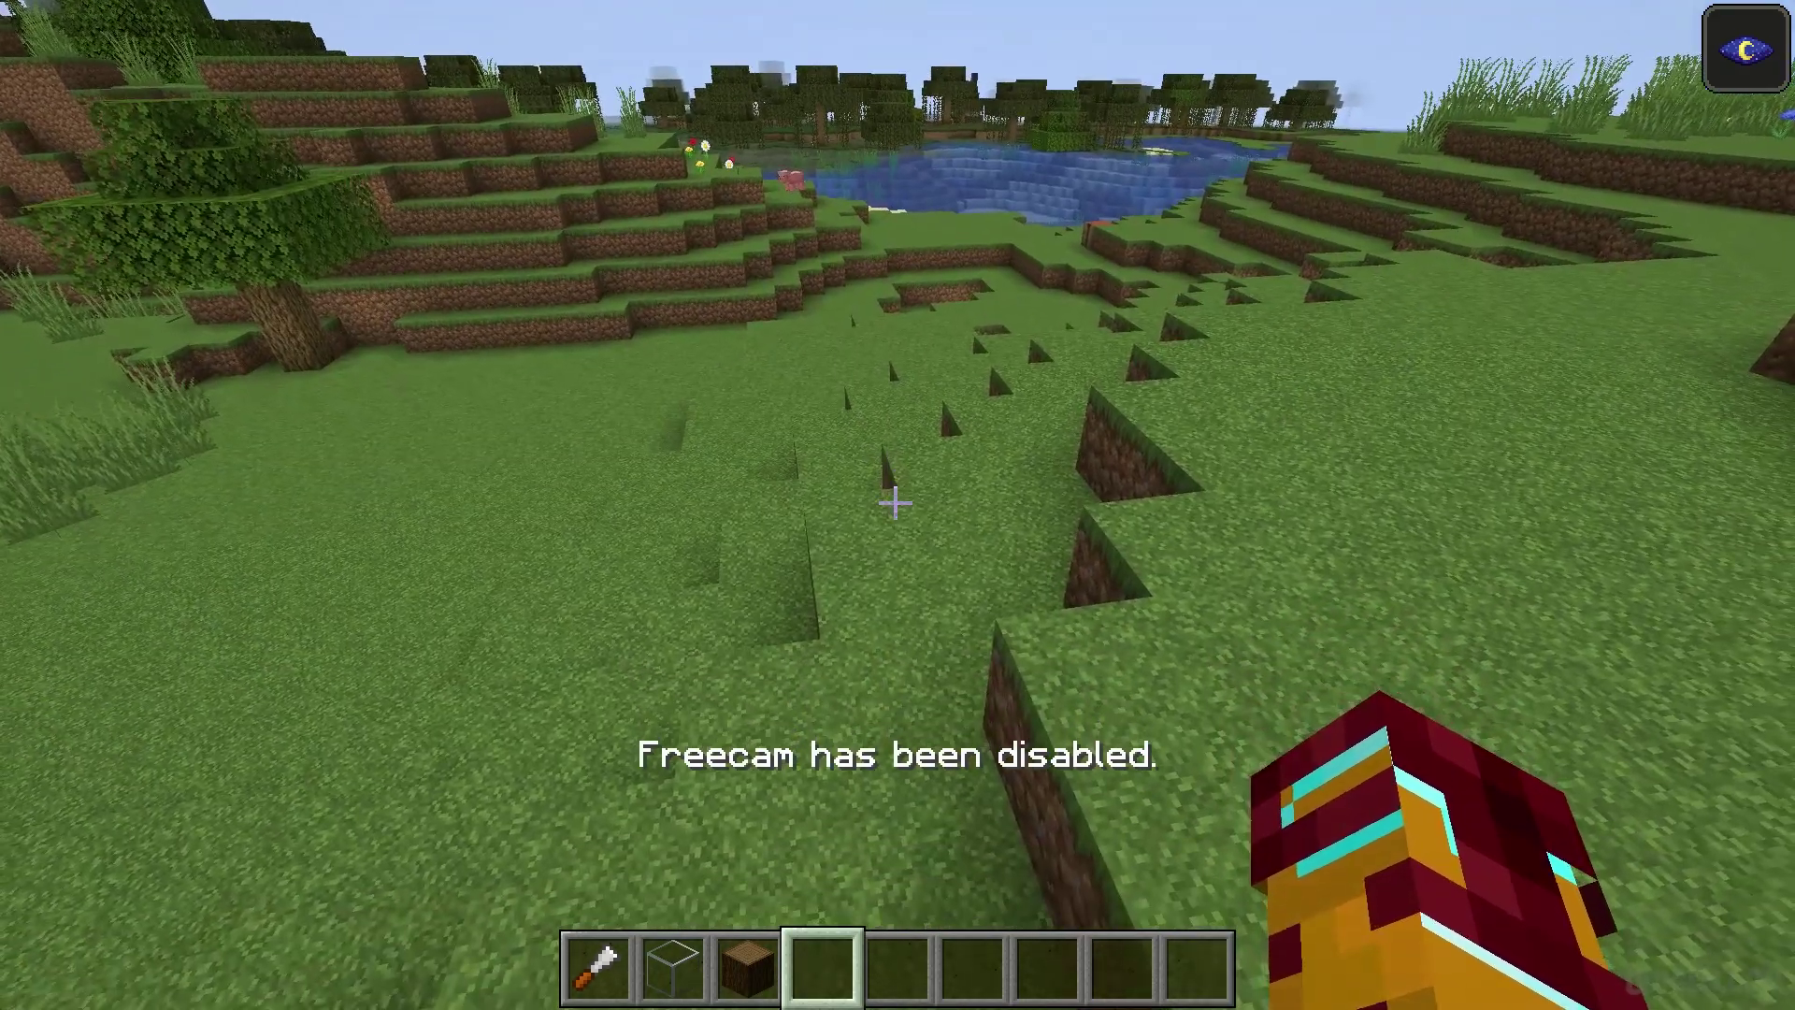
key("F4")
key("s")
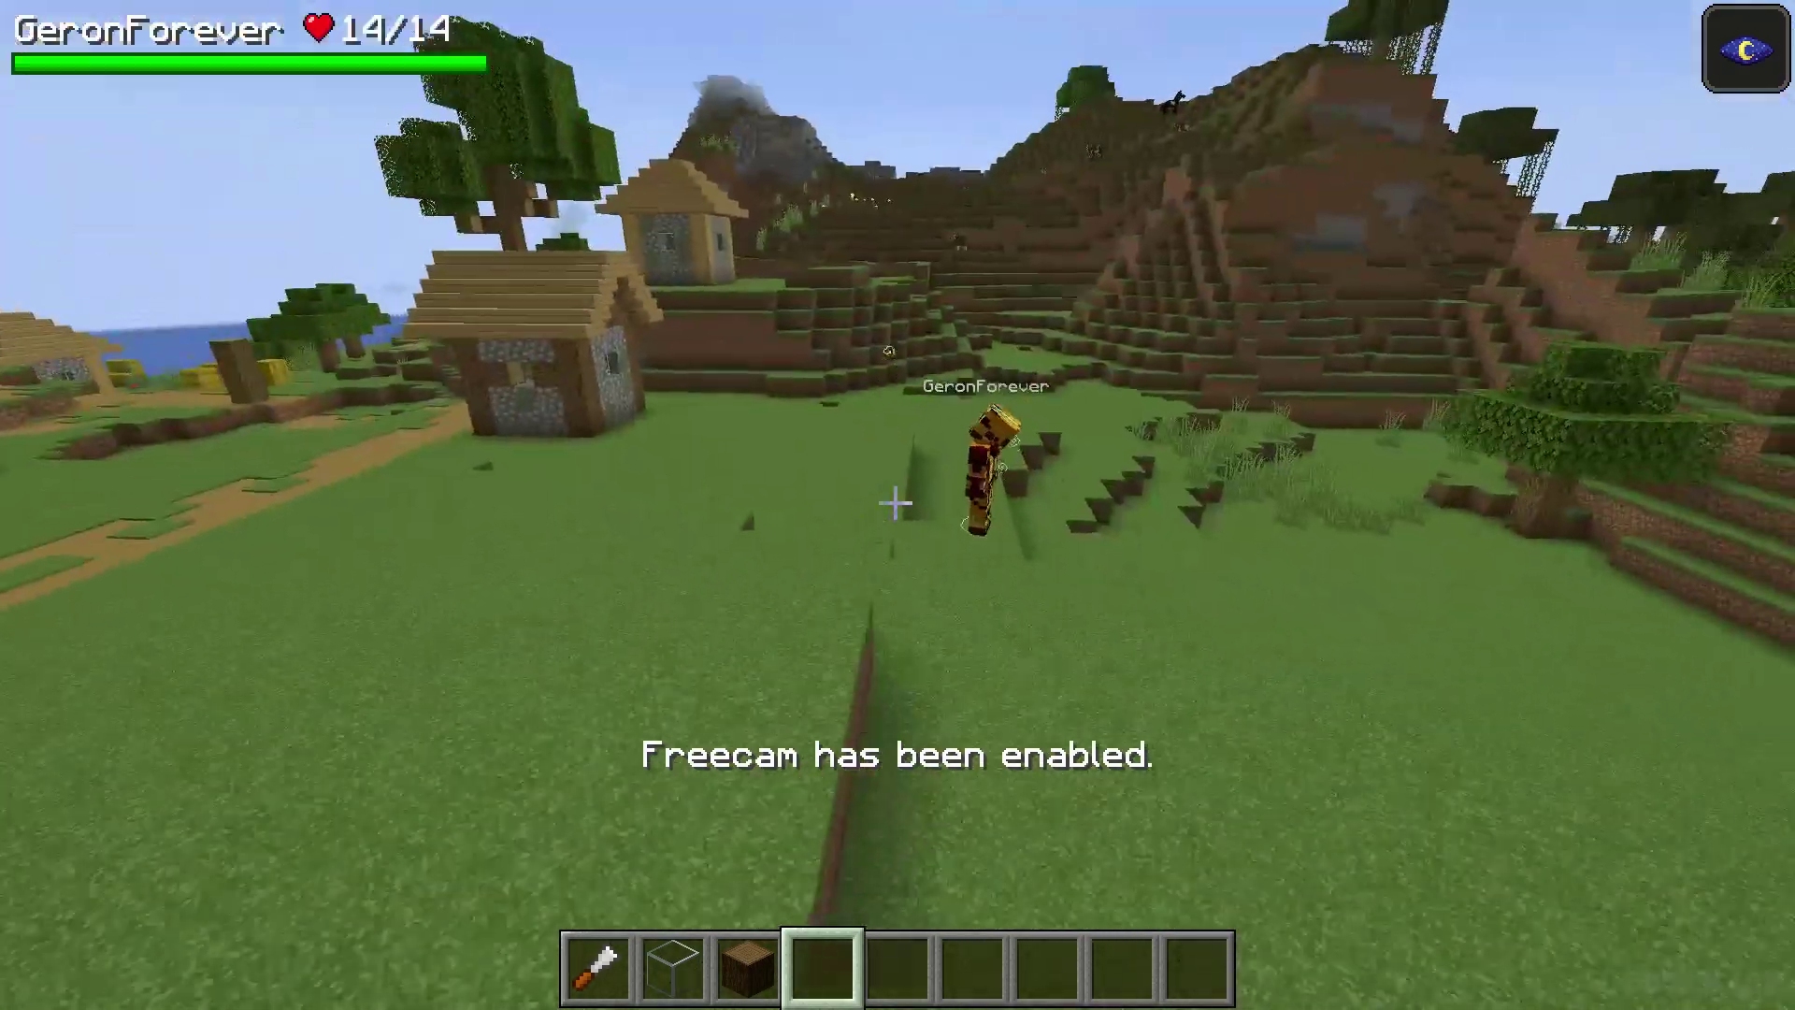
key("w")
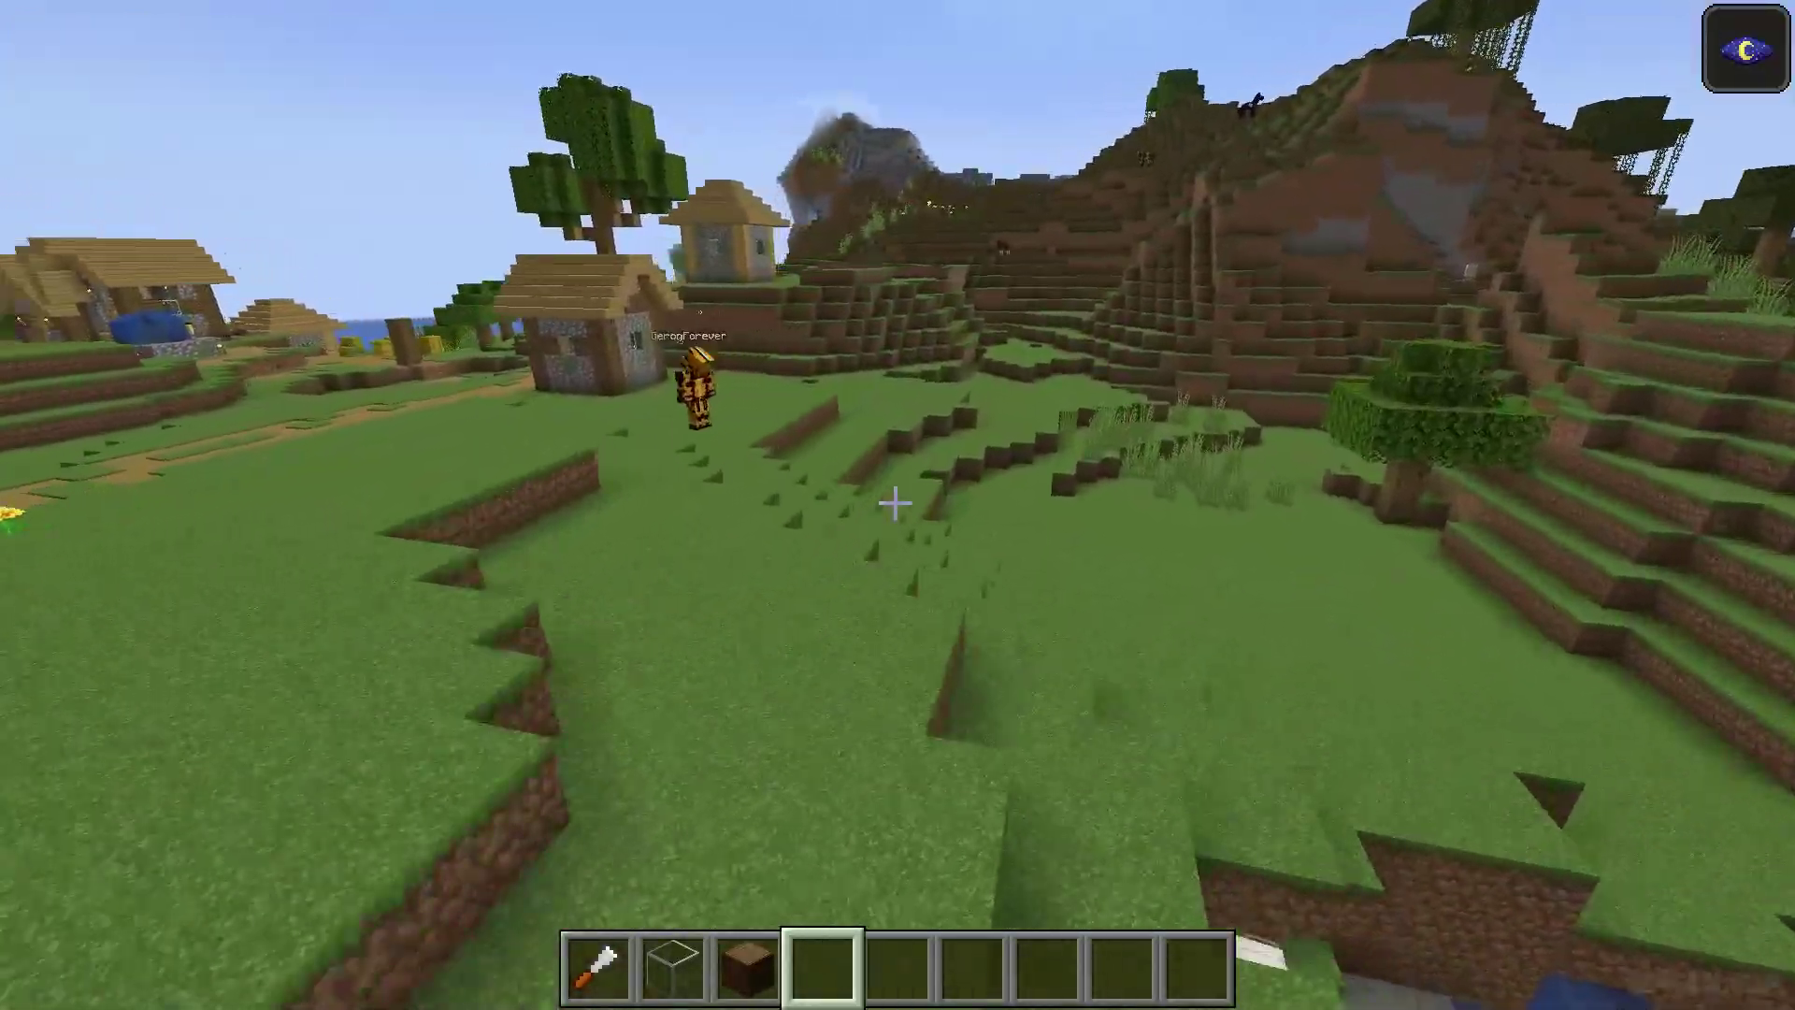
key("s")
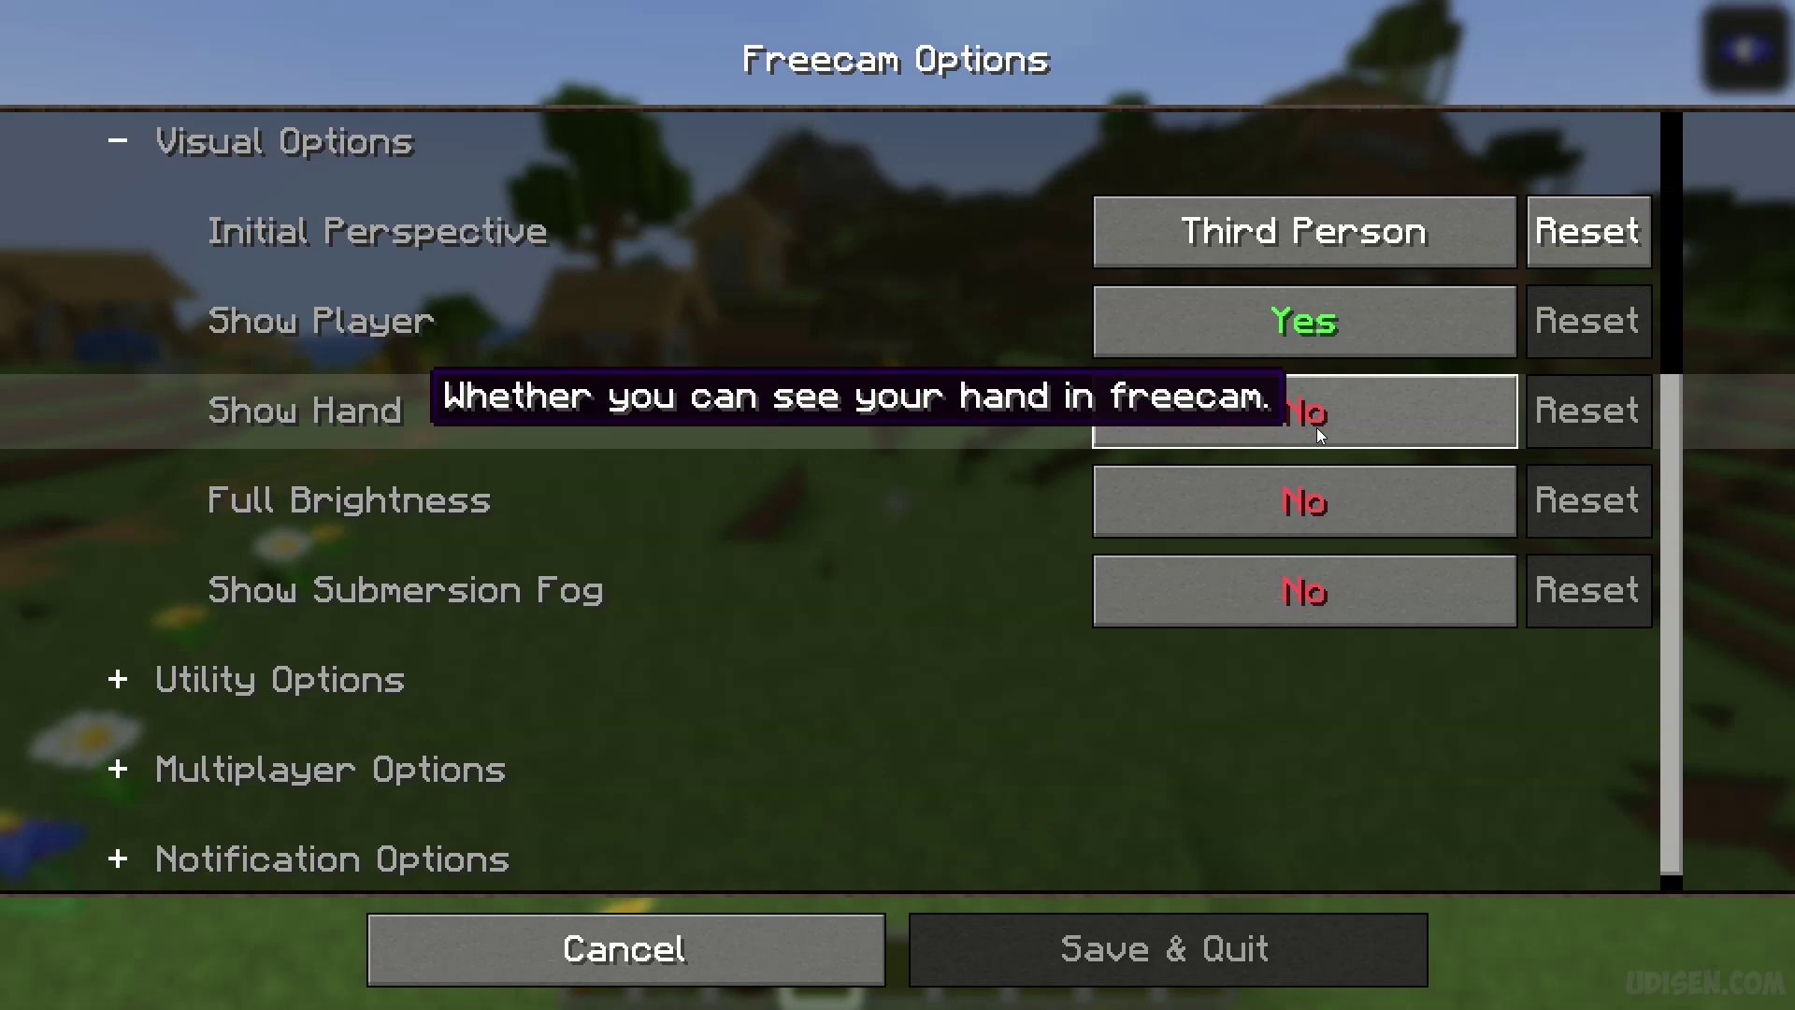
Enable Show Hand and Full Brightness in the visual options, save, and fly the camera below the ground and into the lake.
left_click(1317, 429)
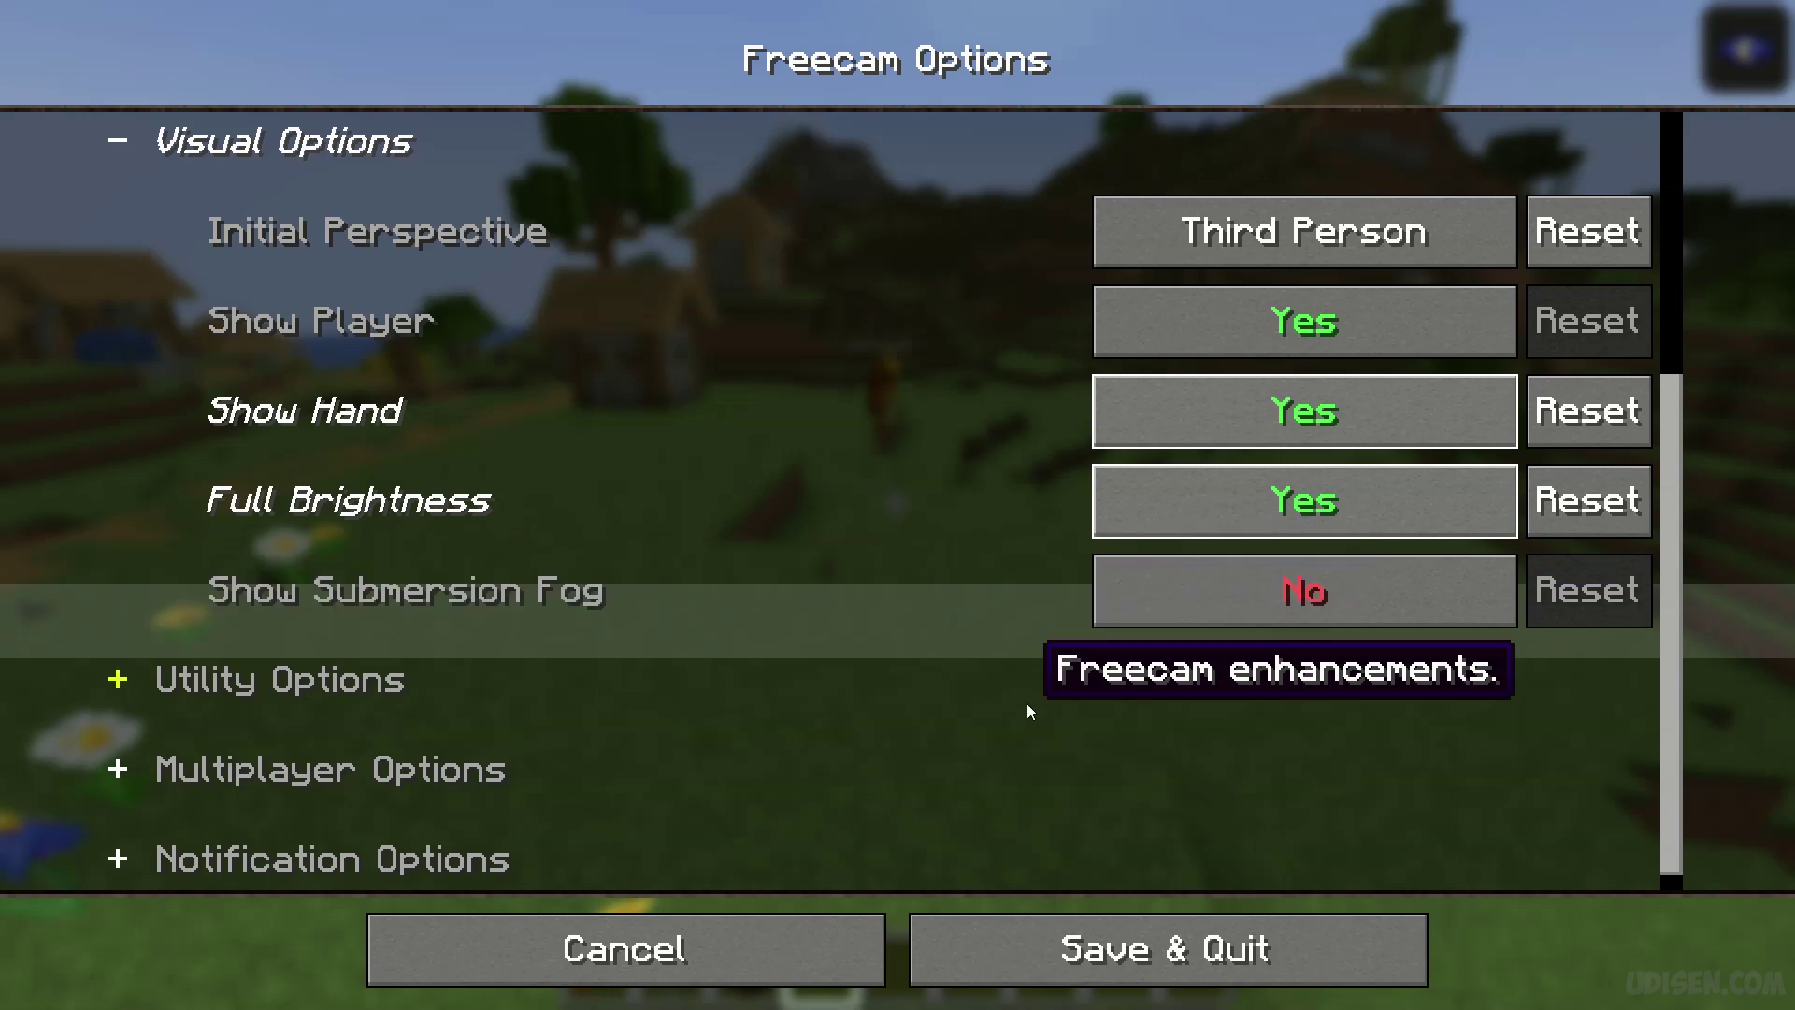
left_click(1077, 950)
key("w")
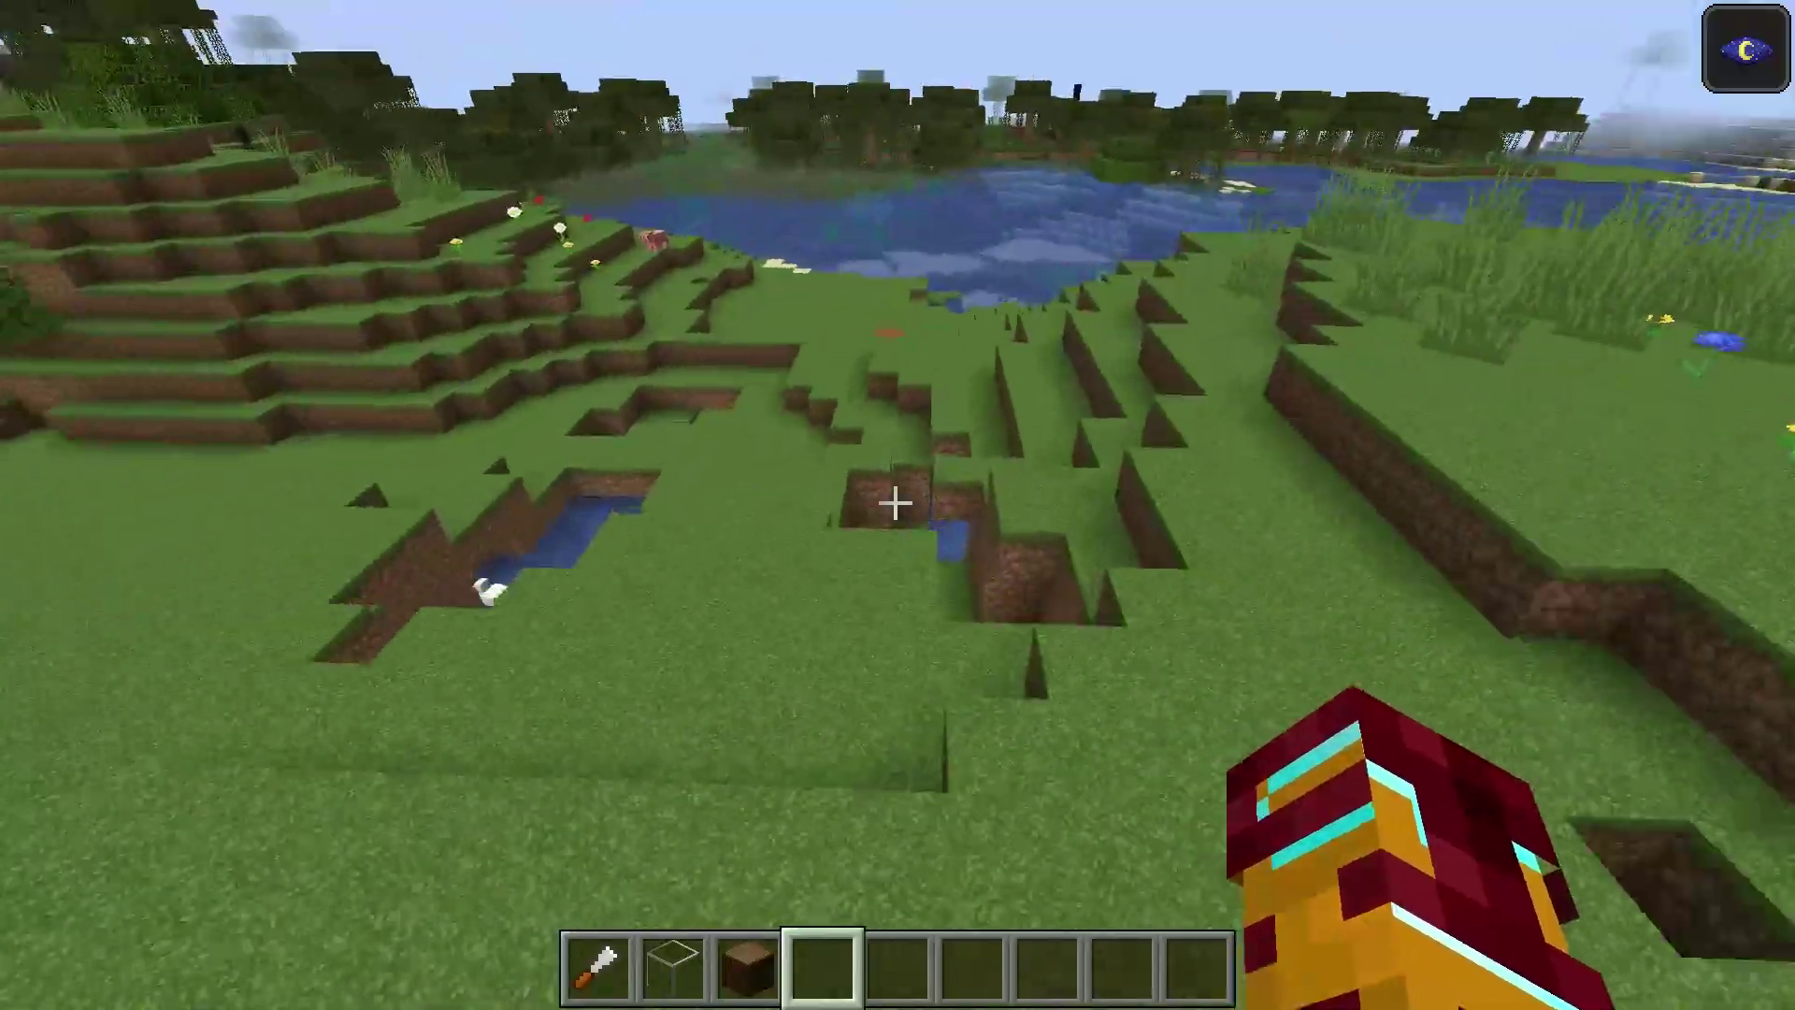
key("w")
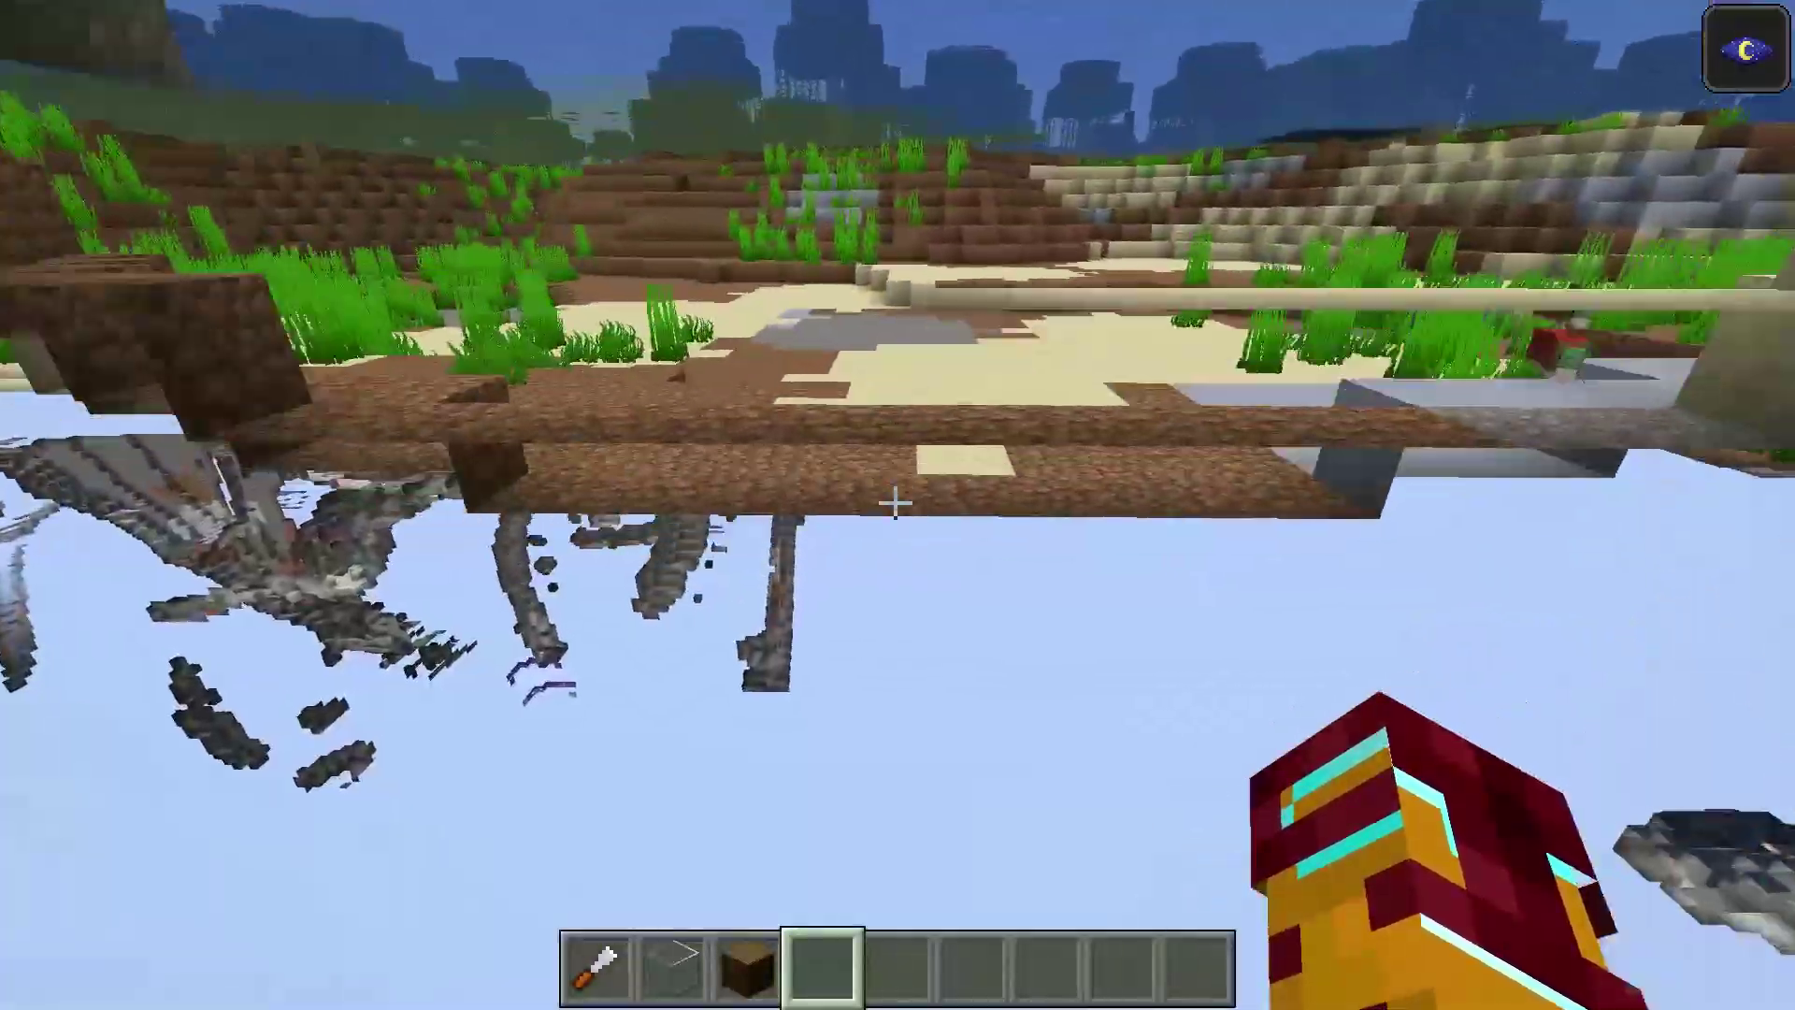
key("w")
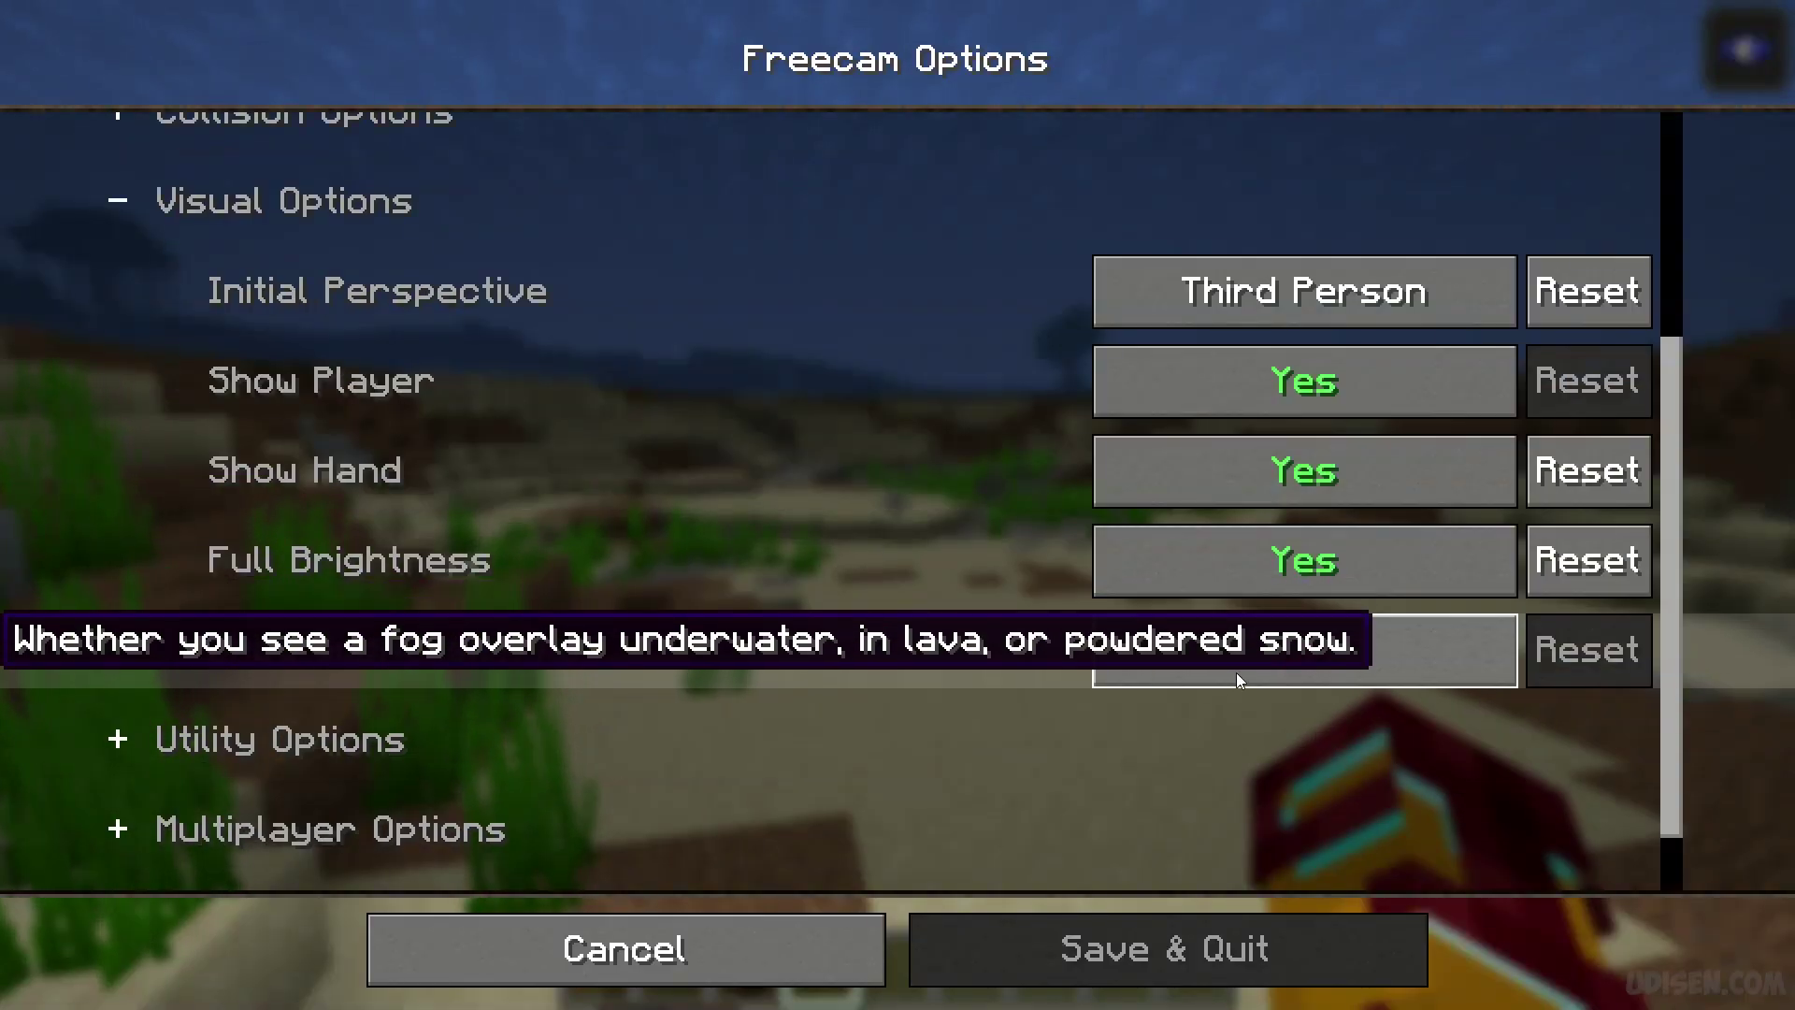
Enable Show Submersion Fog, save, and fly the camera through the lake and above its surface to test it.
left_click(1236, 672)
left_click(1169, 949)
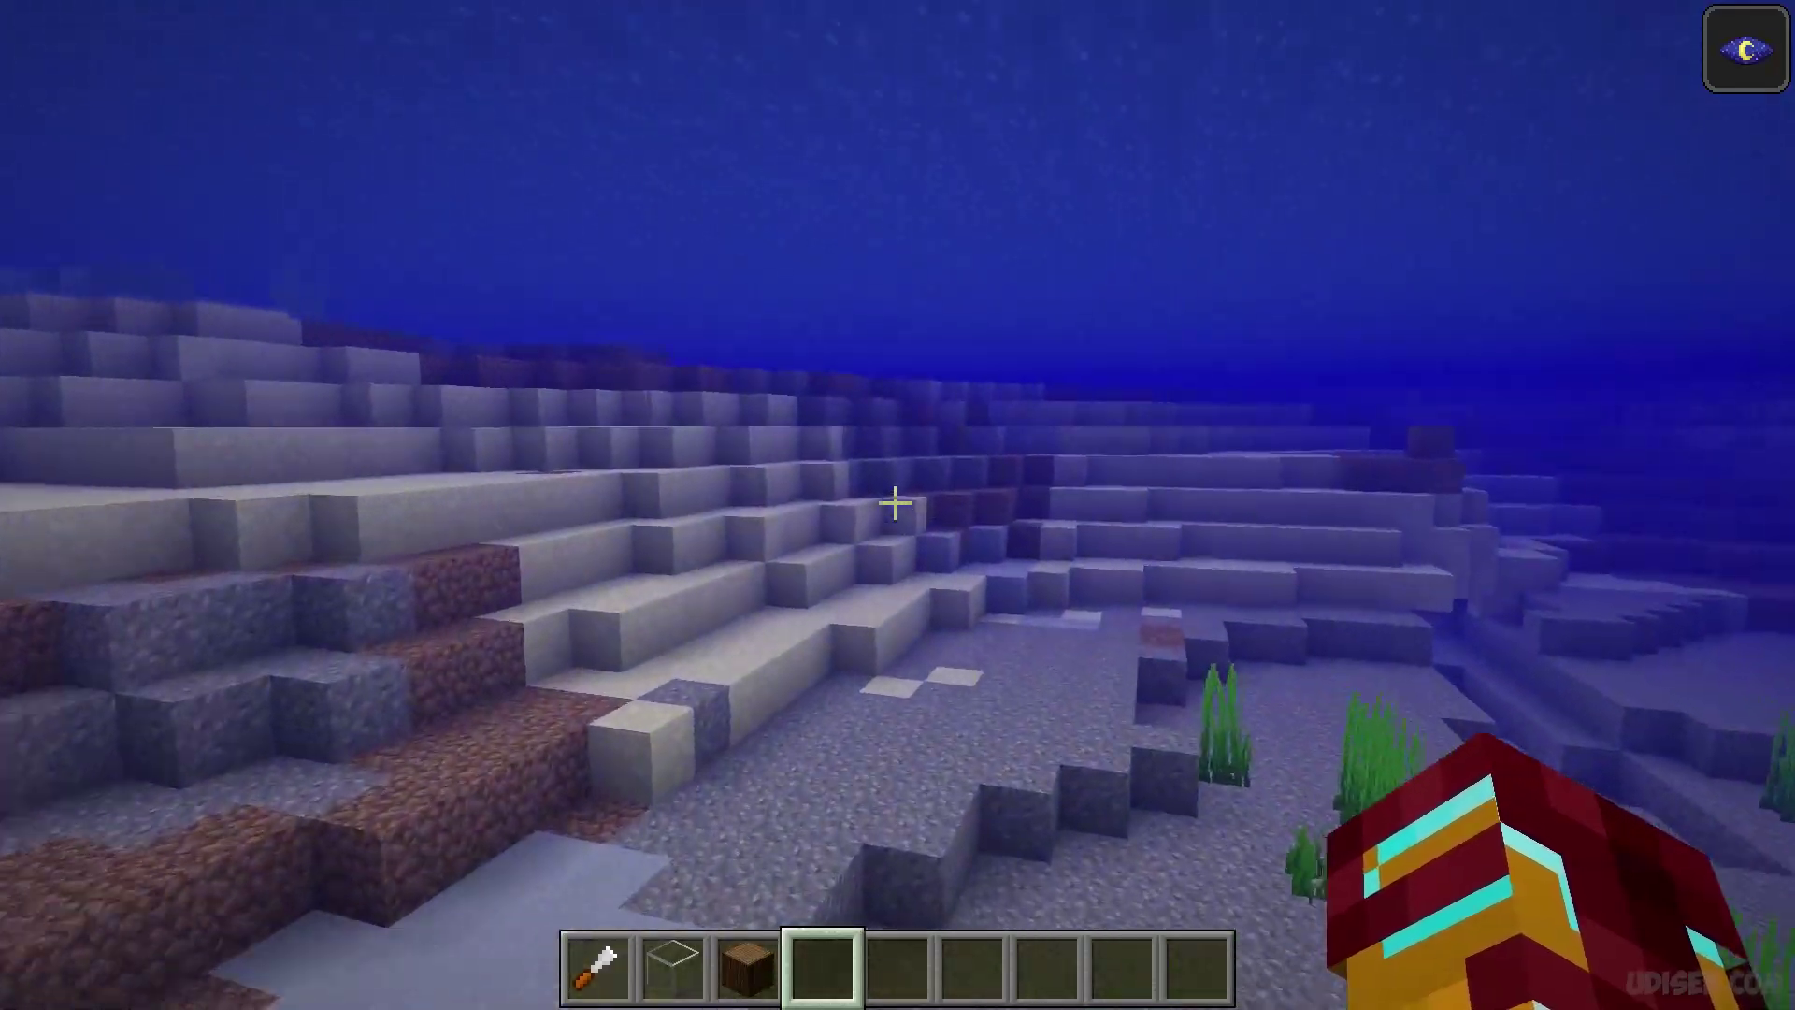
key("w")
key("space")
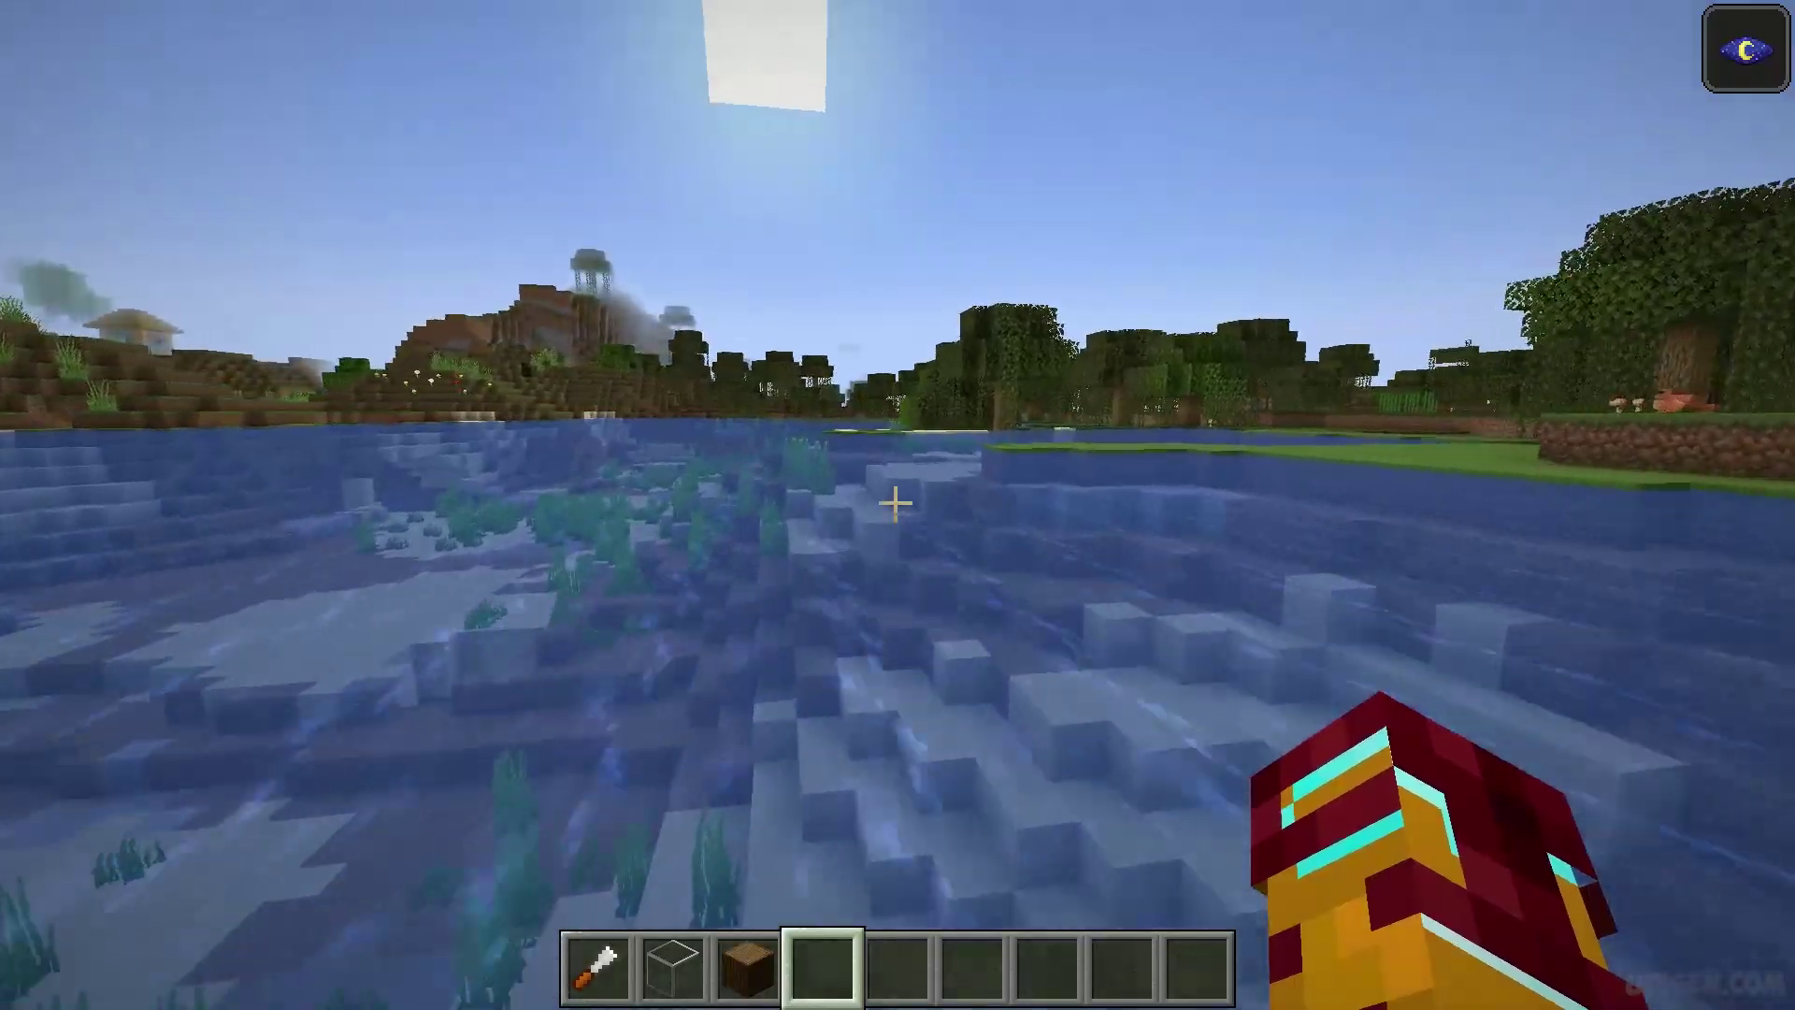
key("shift")
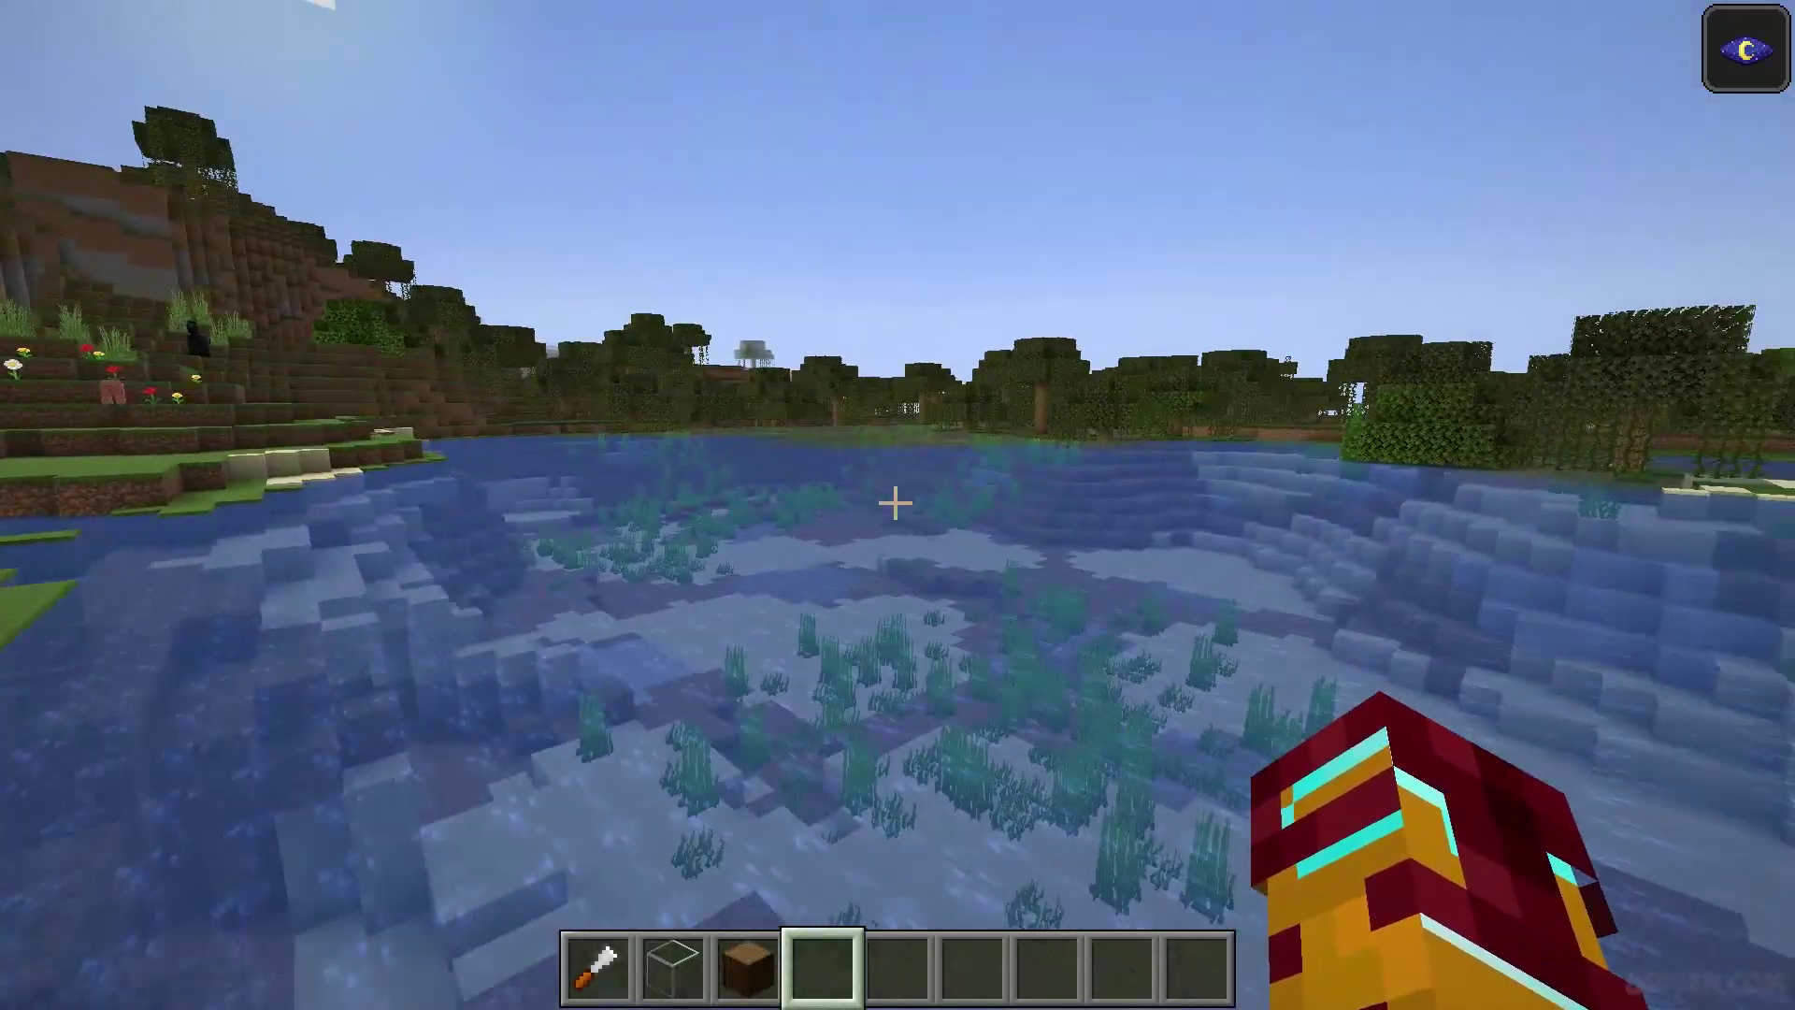
Examine Freecam's multiplayer restriction mode and its Freecam and tripod notification options.
key("g")
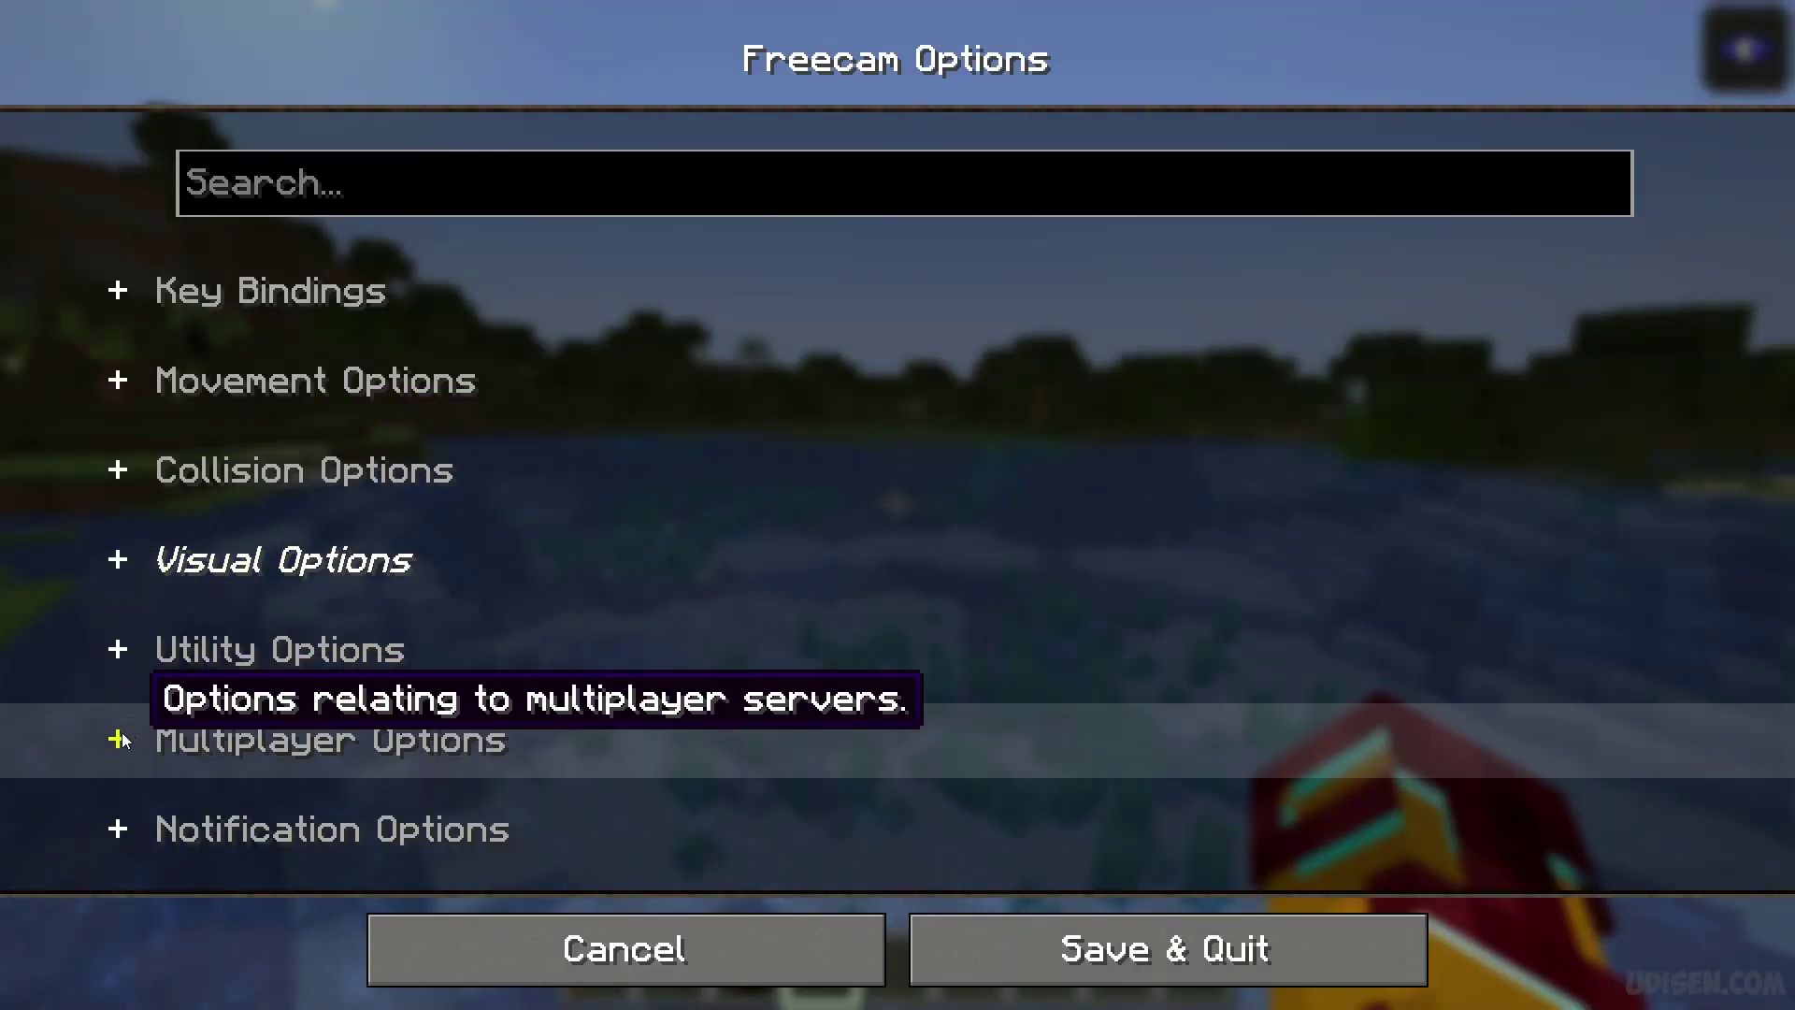
left_click(124, 719)
scroll(735, 643, "down", 1)
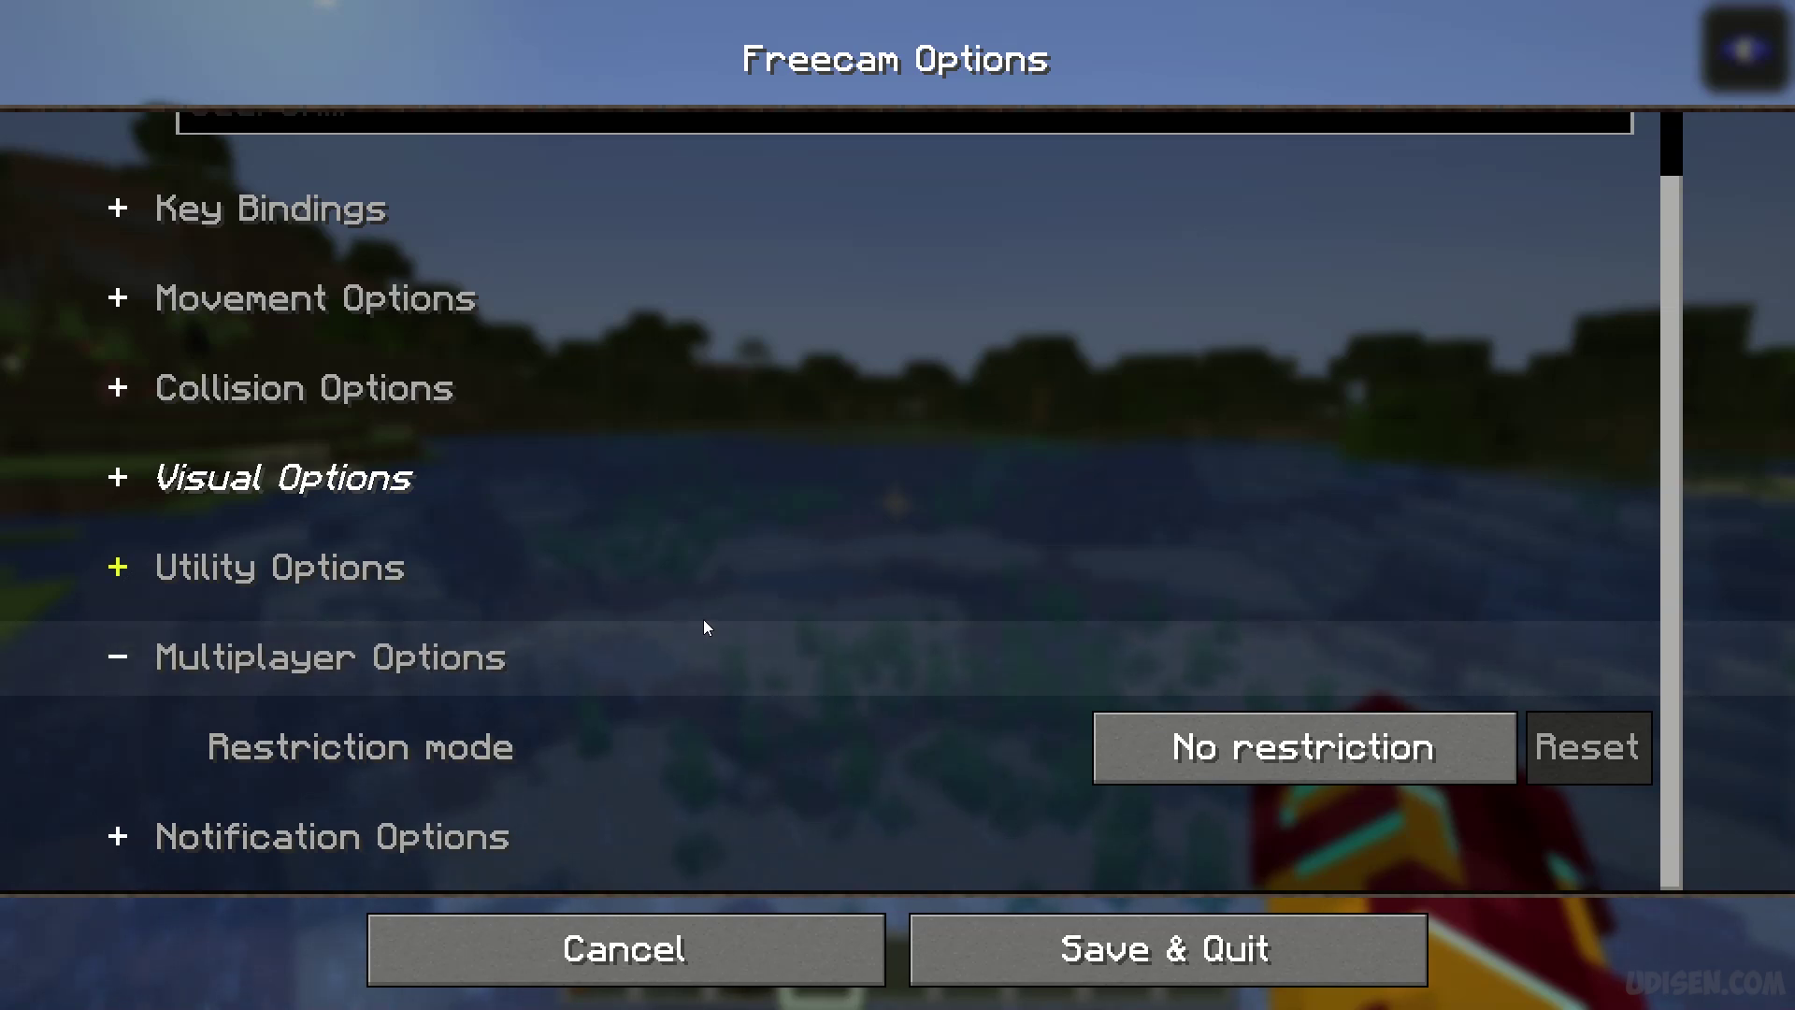
left_click(117, 659)
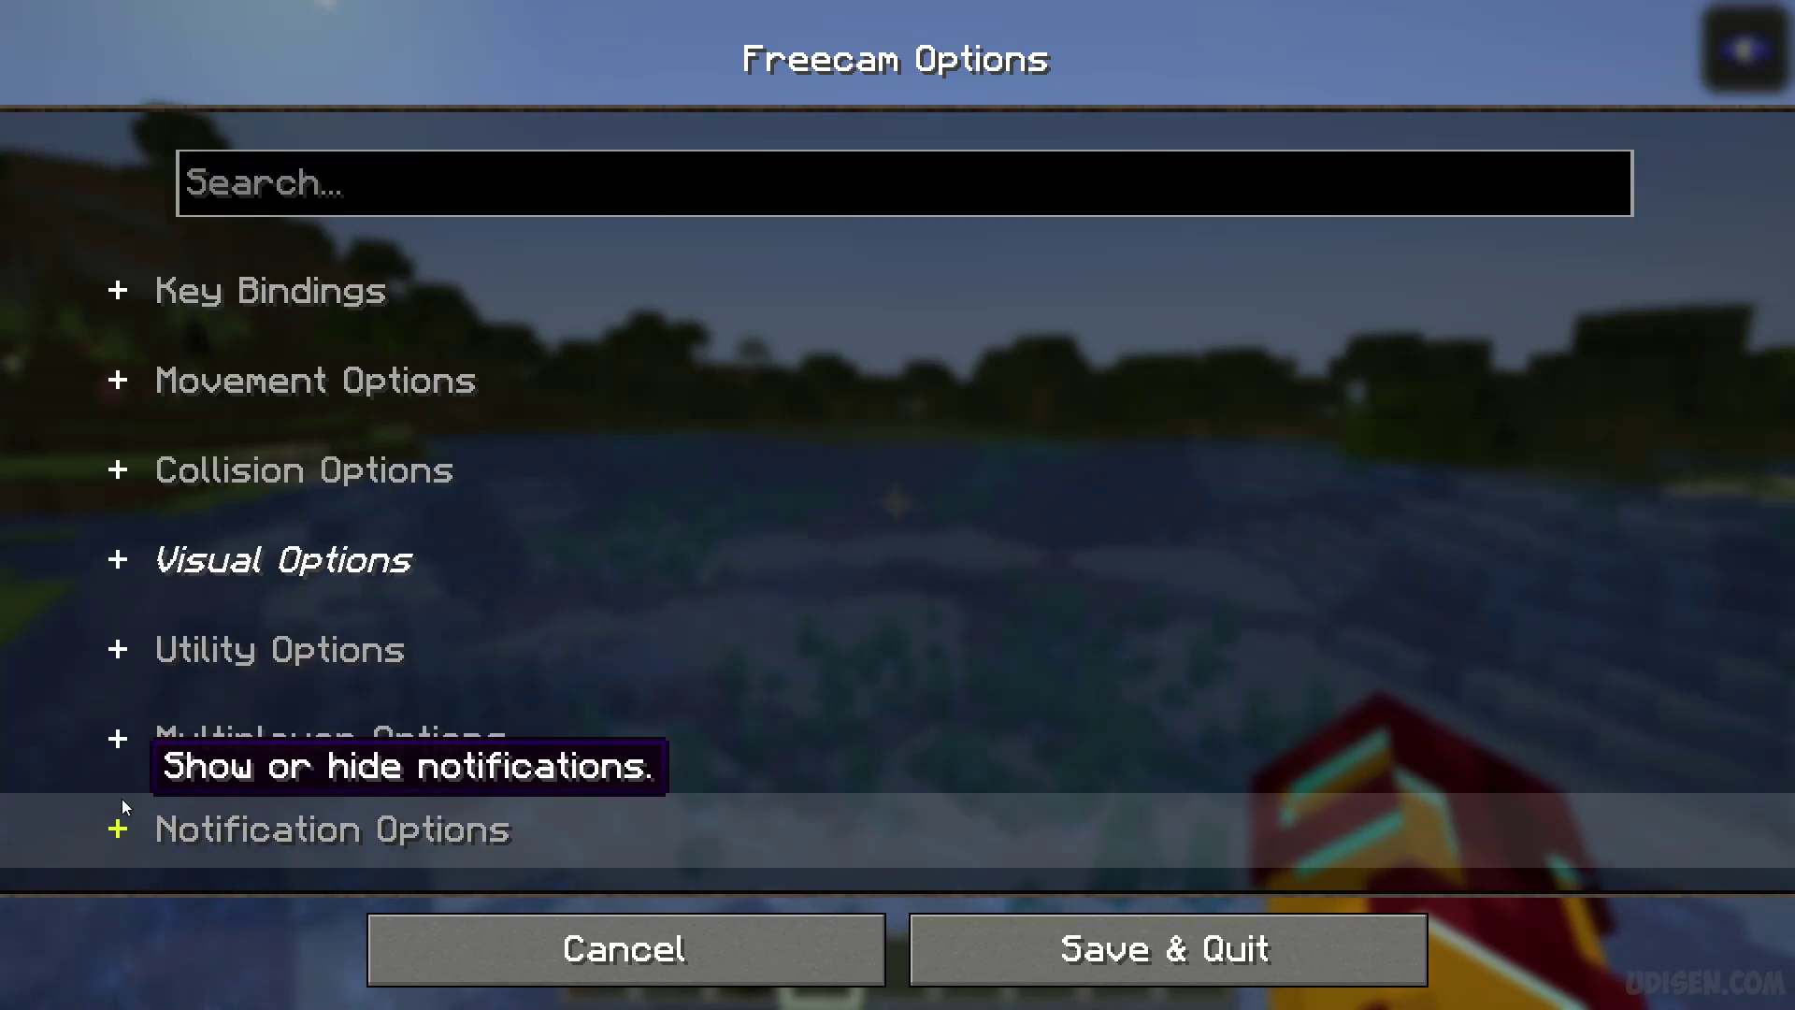
left_click(123, 804)
scroll(624, 581, "down", 2)
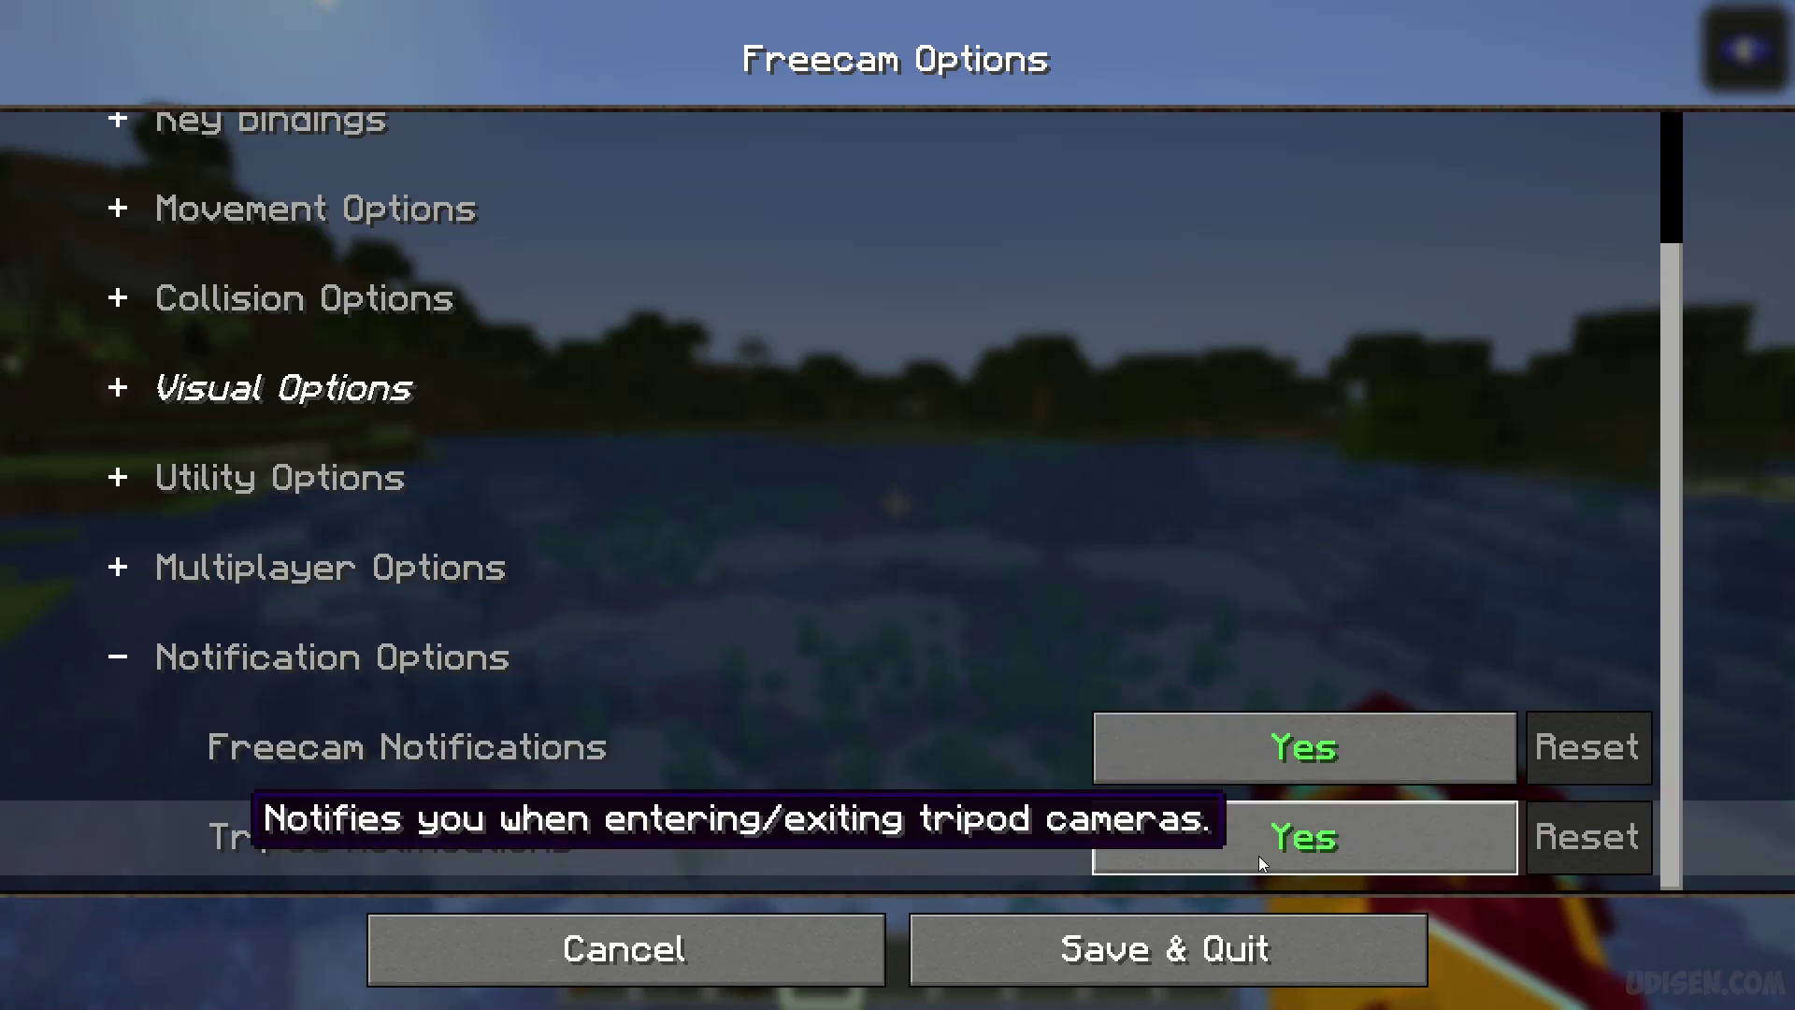
Leave the Freecam options and toggle the free camera off and on while moving around the player on the grassy slope.
key("Escape")
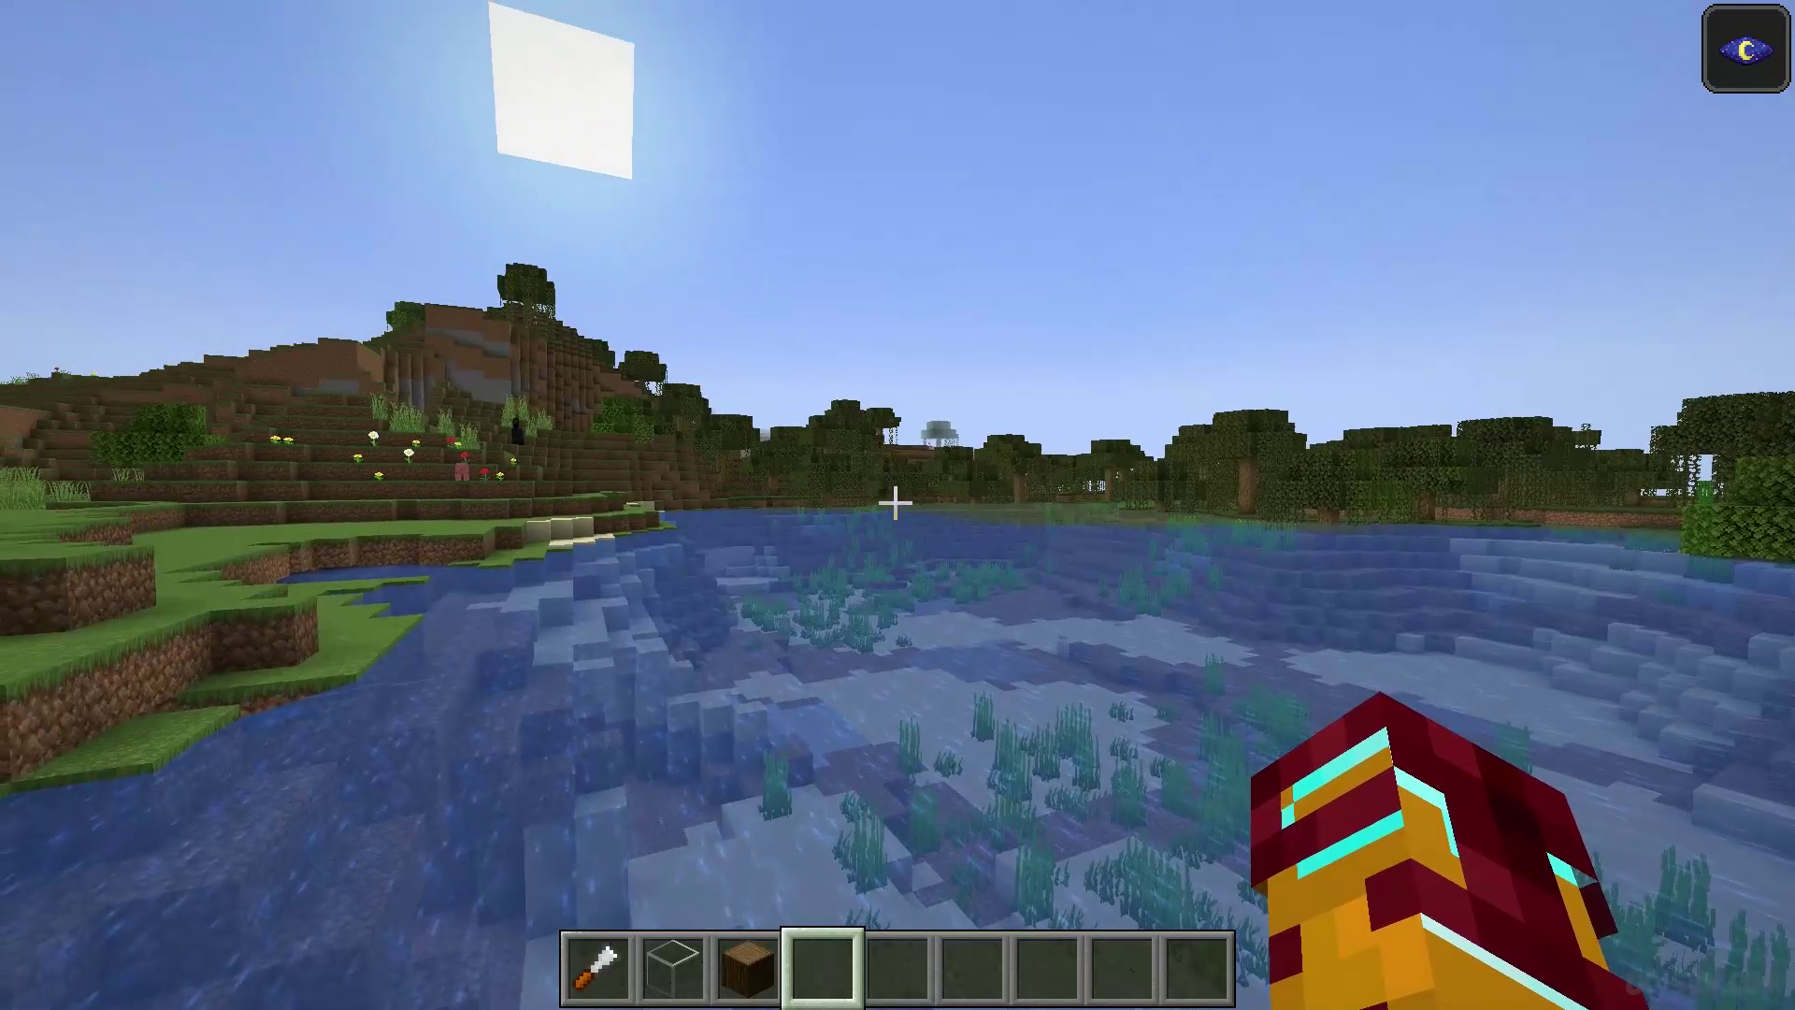
key("F4")
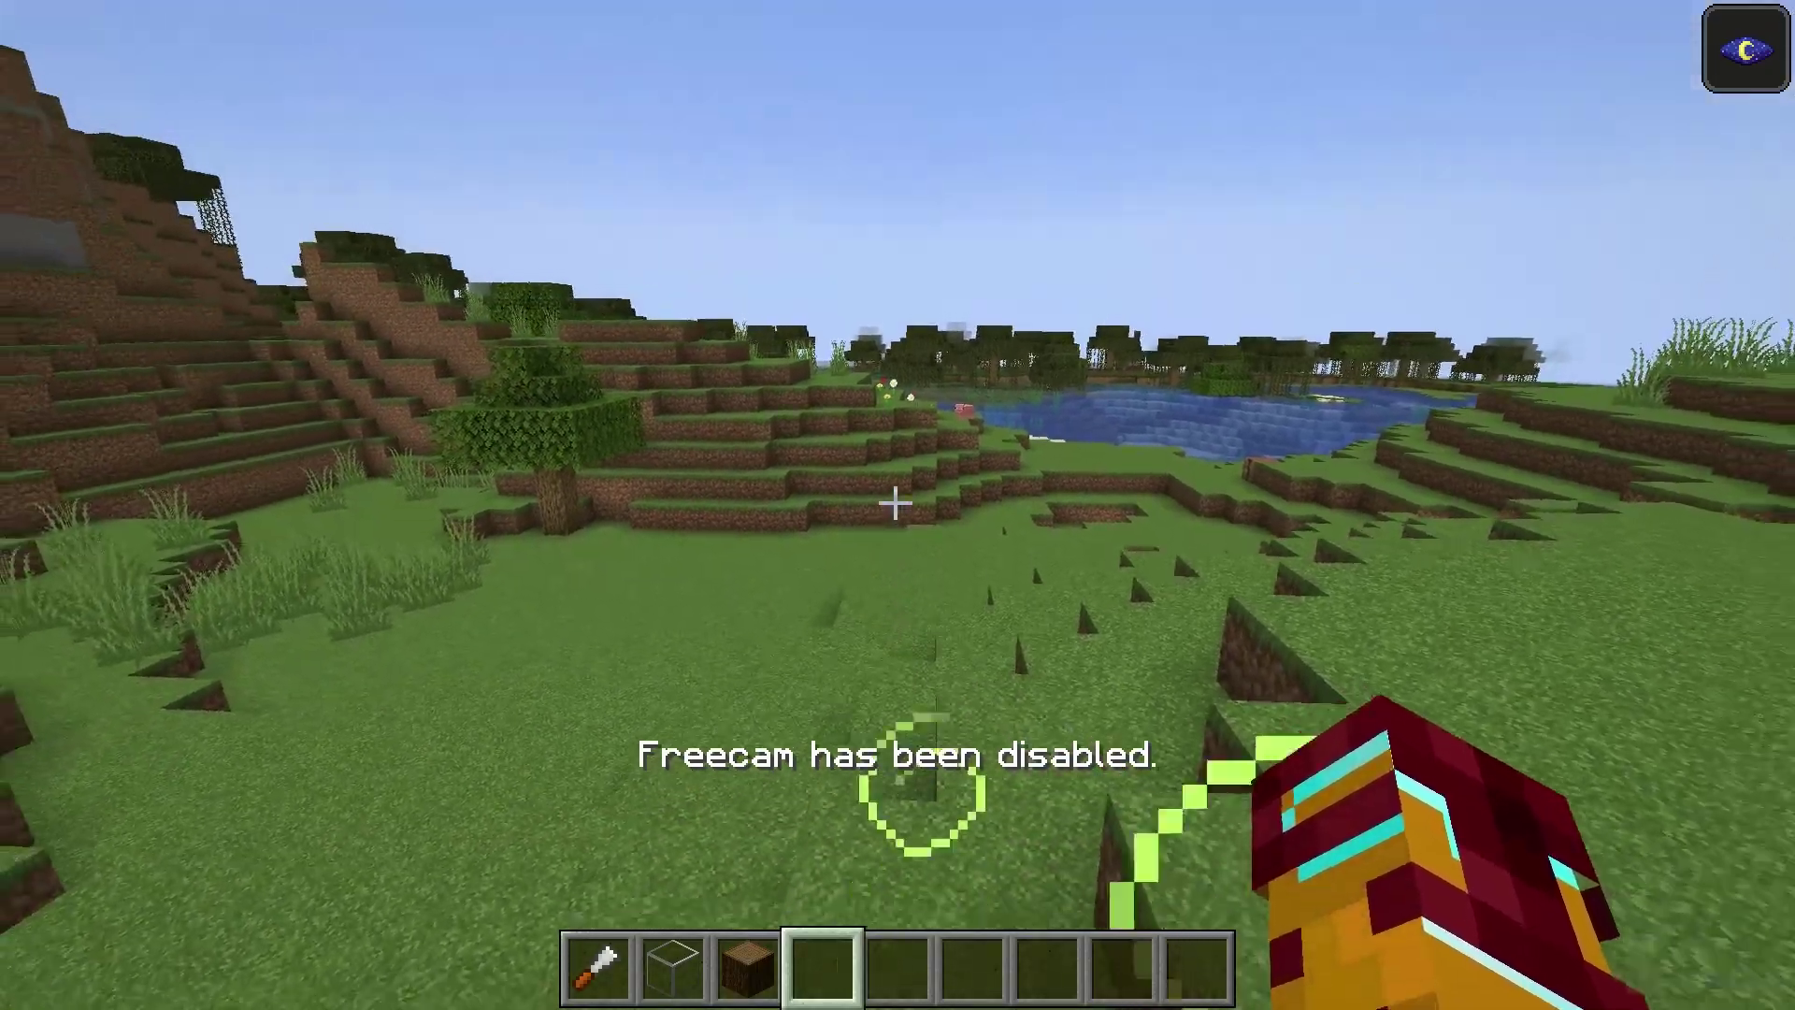
key("w")
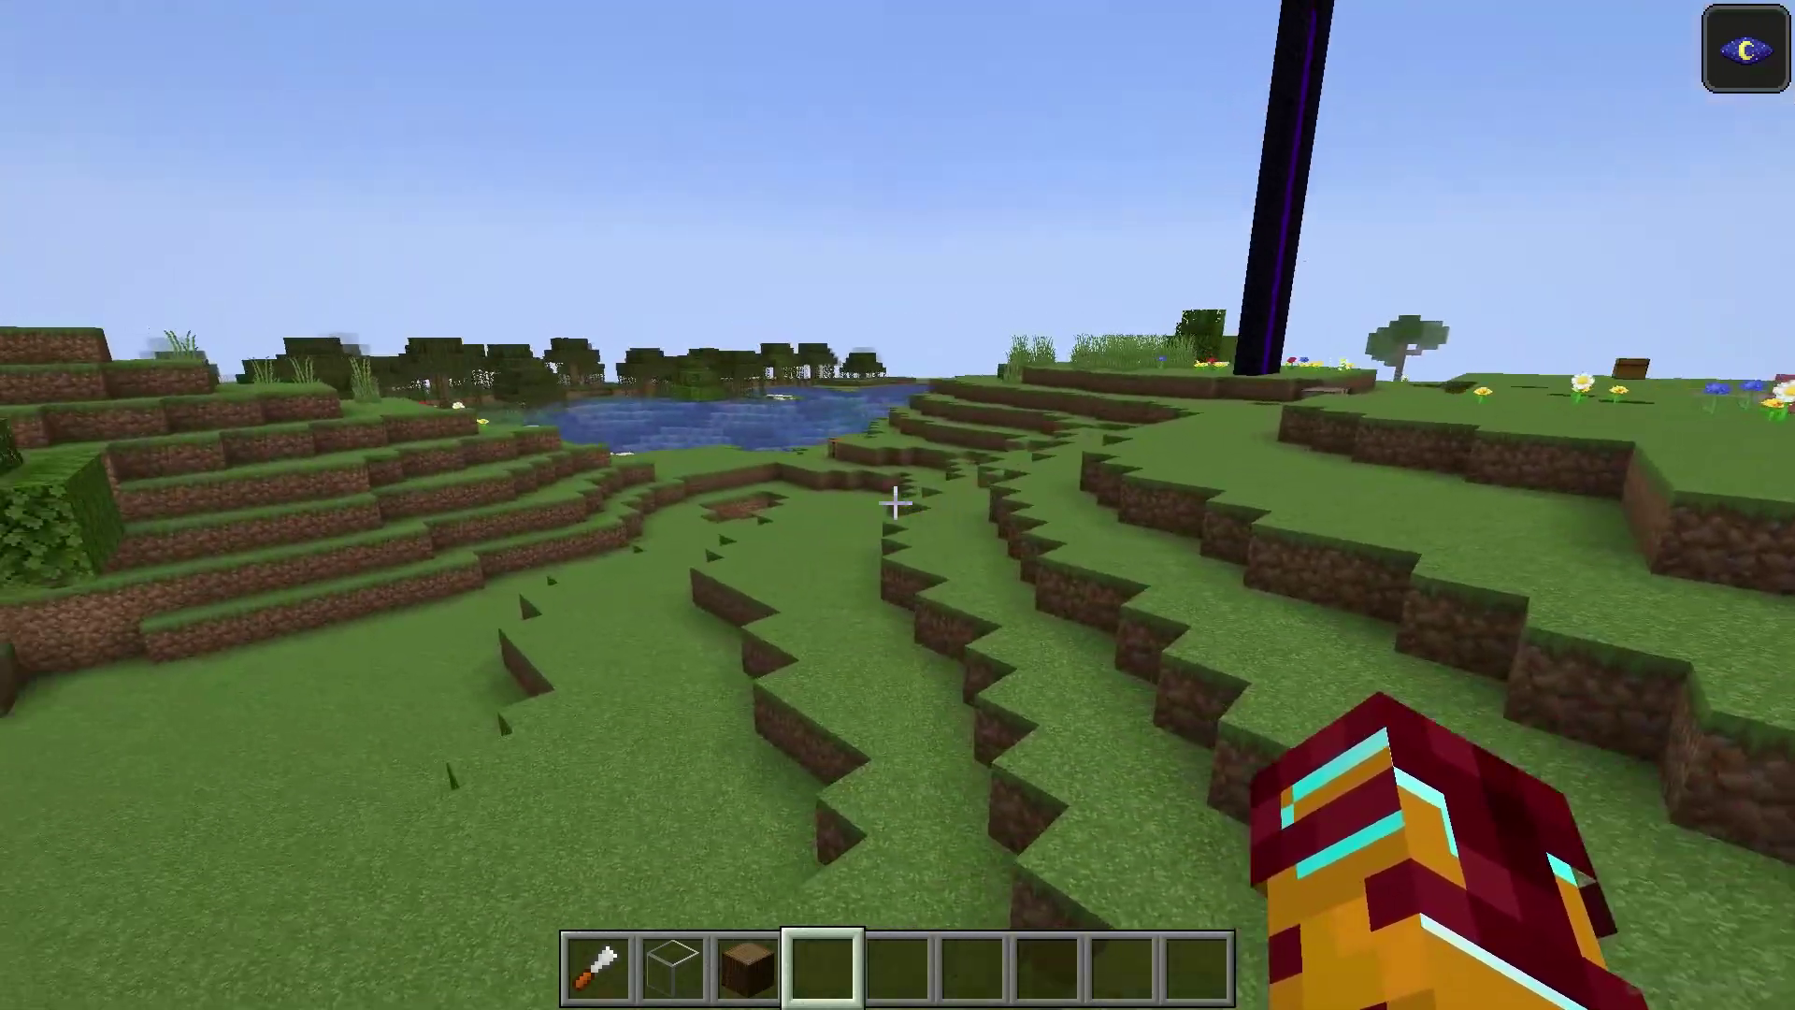
key("F4")
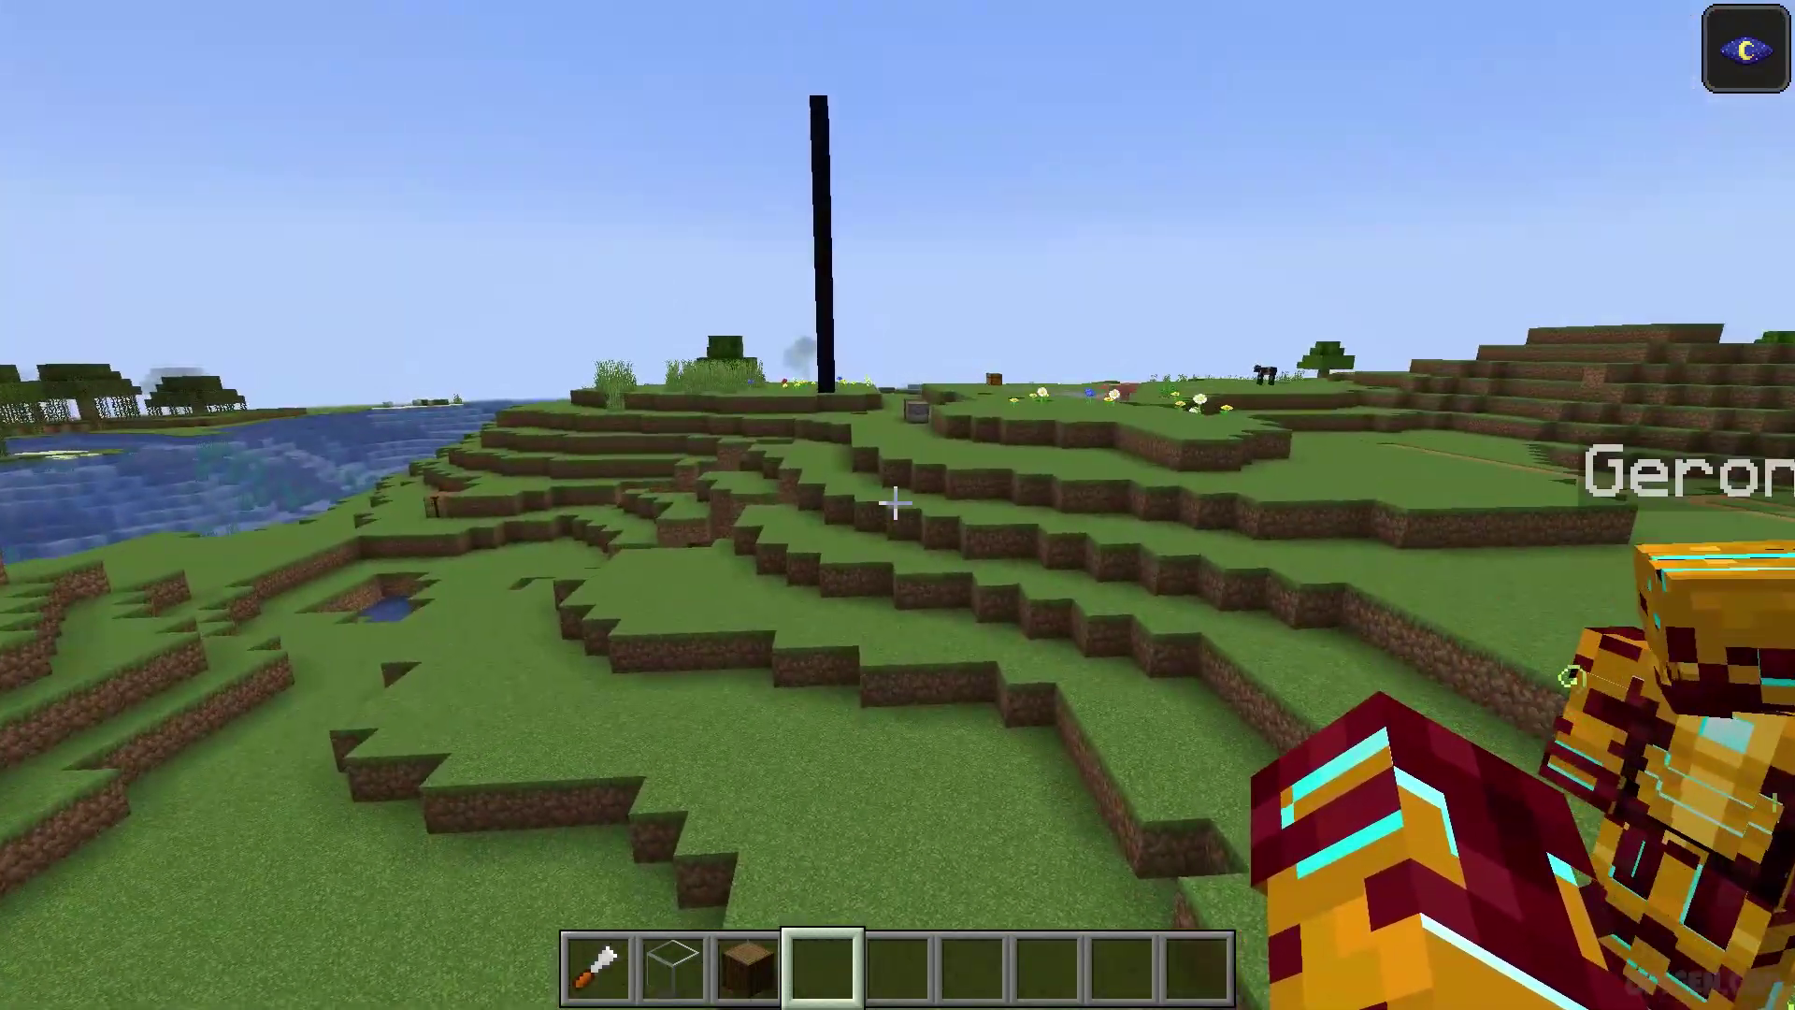
key("w")
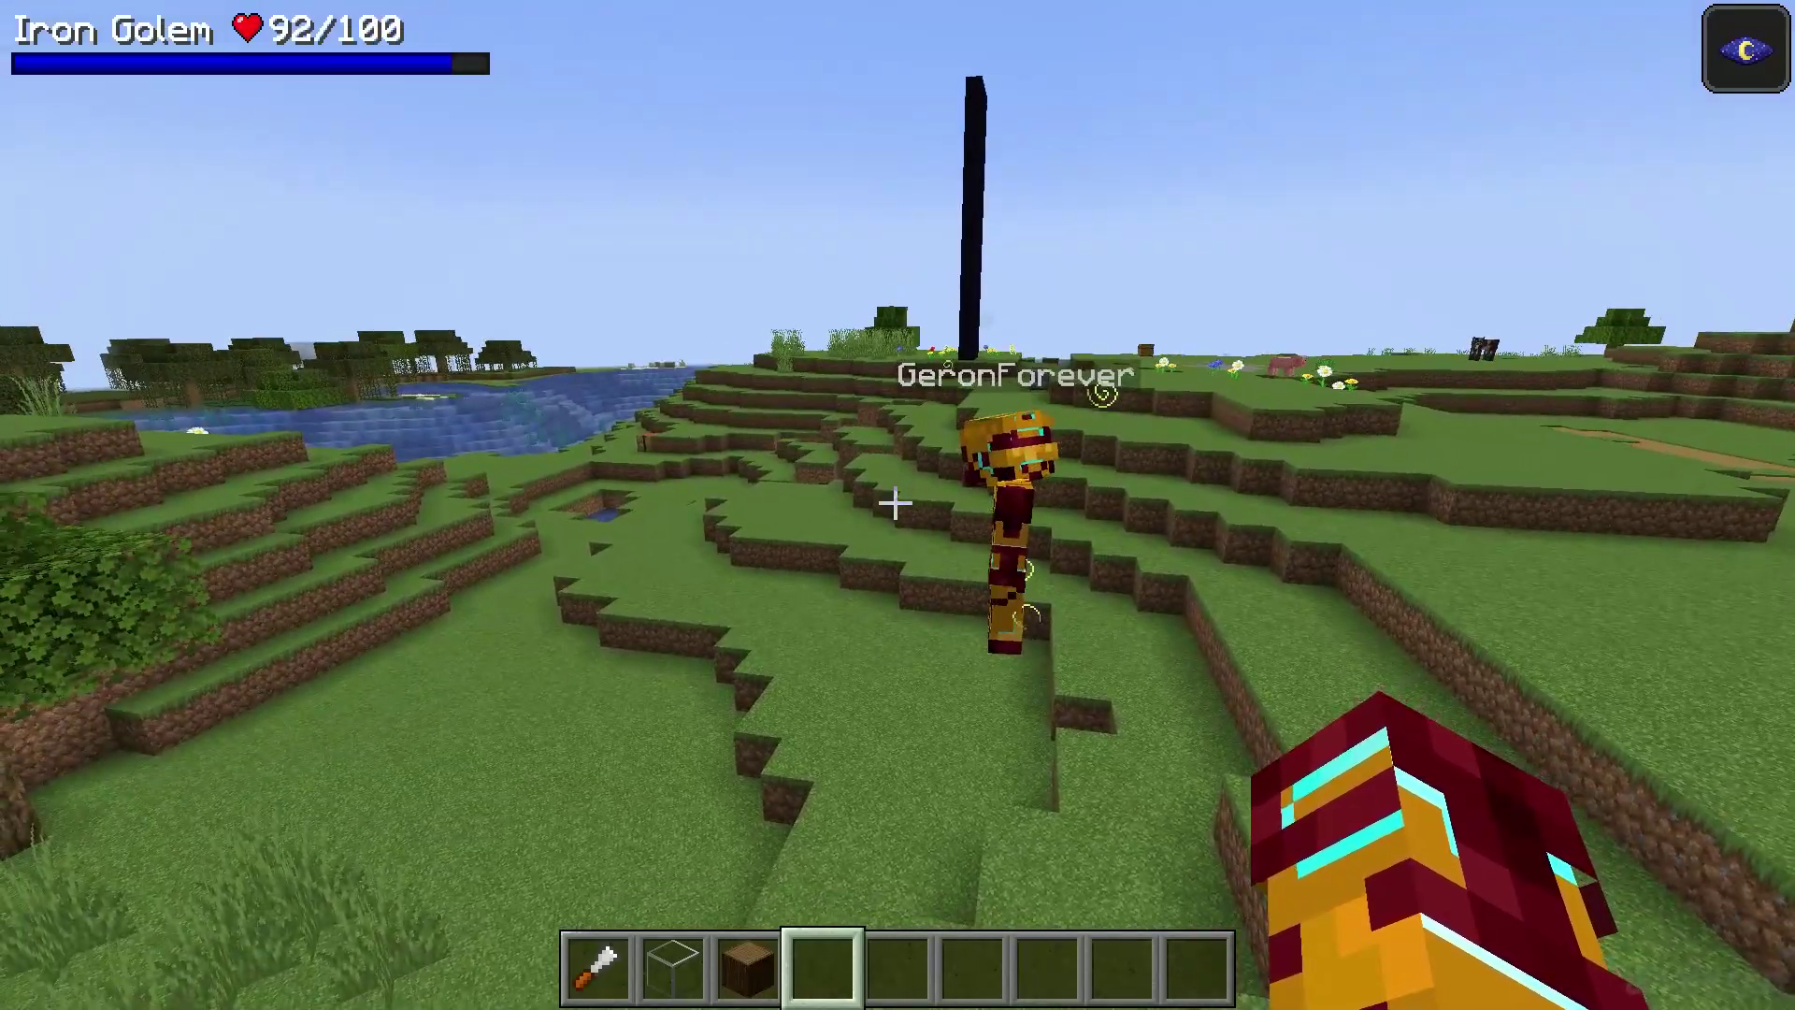
key("F4")
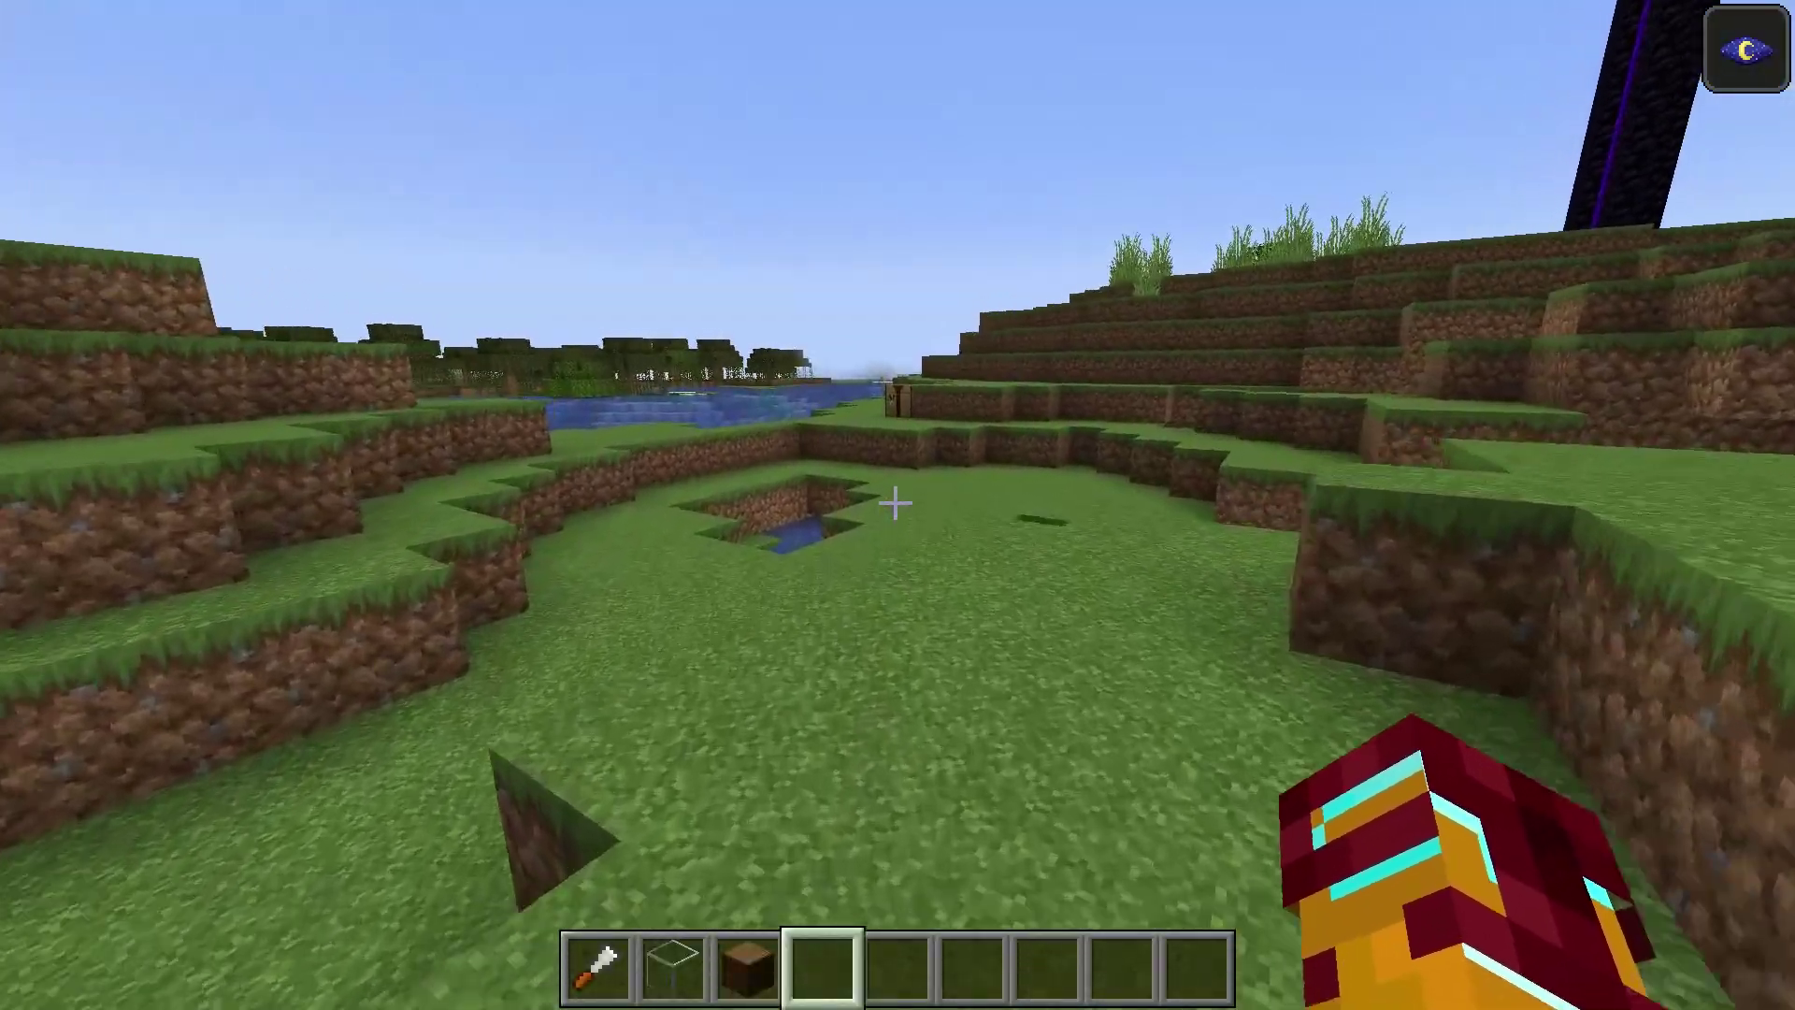
Move across the grass to the flowers and leafy tree beside the lake, and briefly reopen the Freecam options.
key("e")
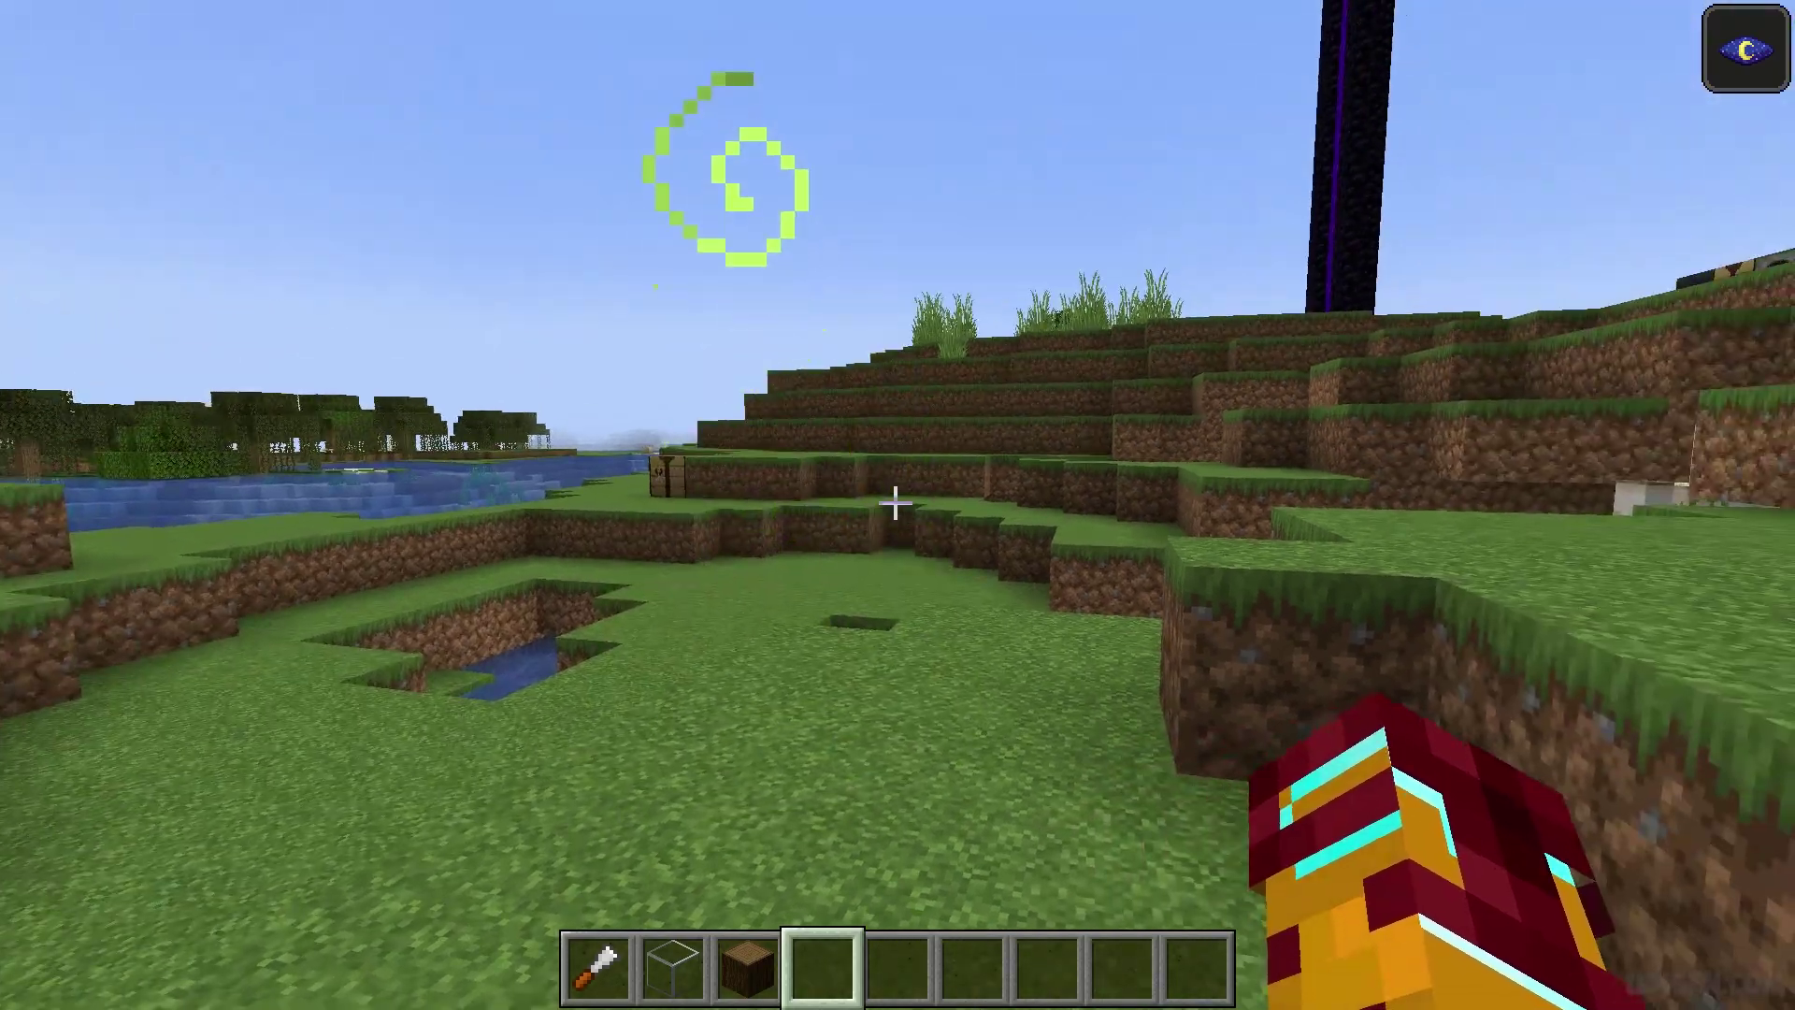
key("w")
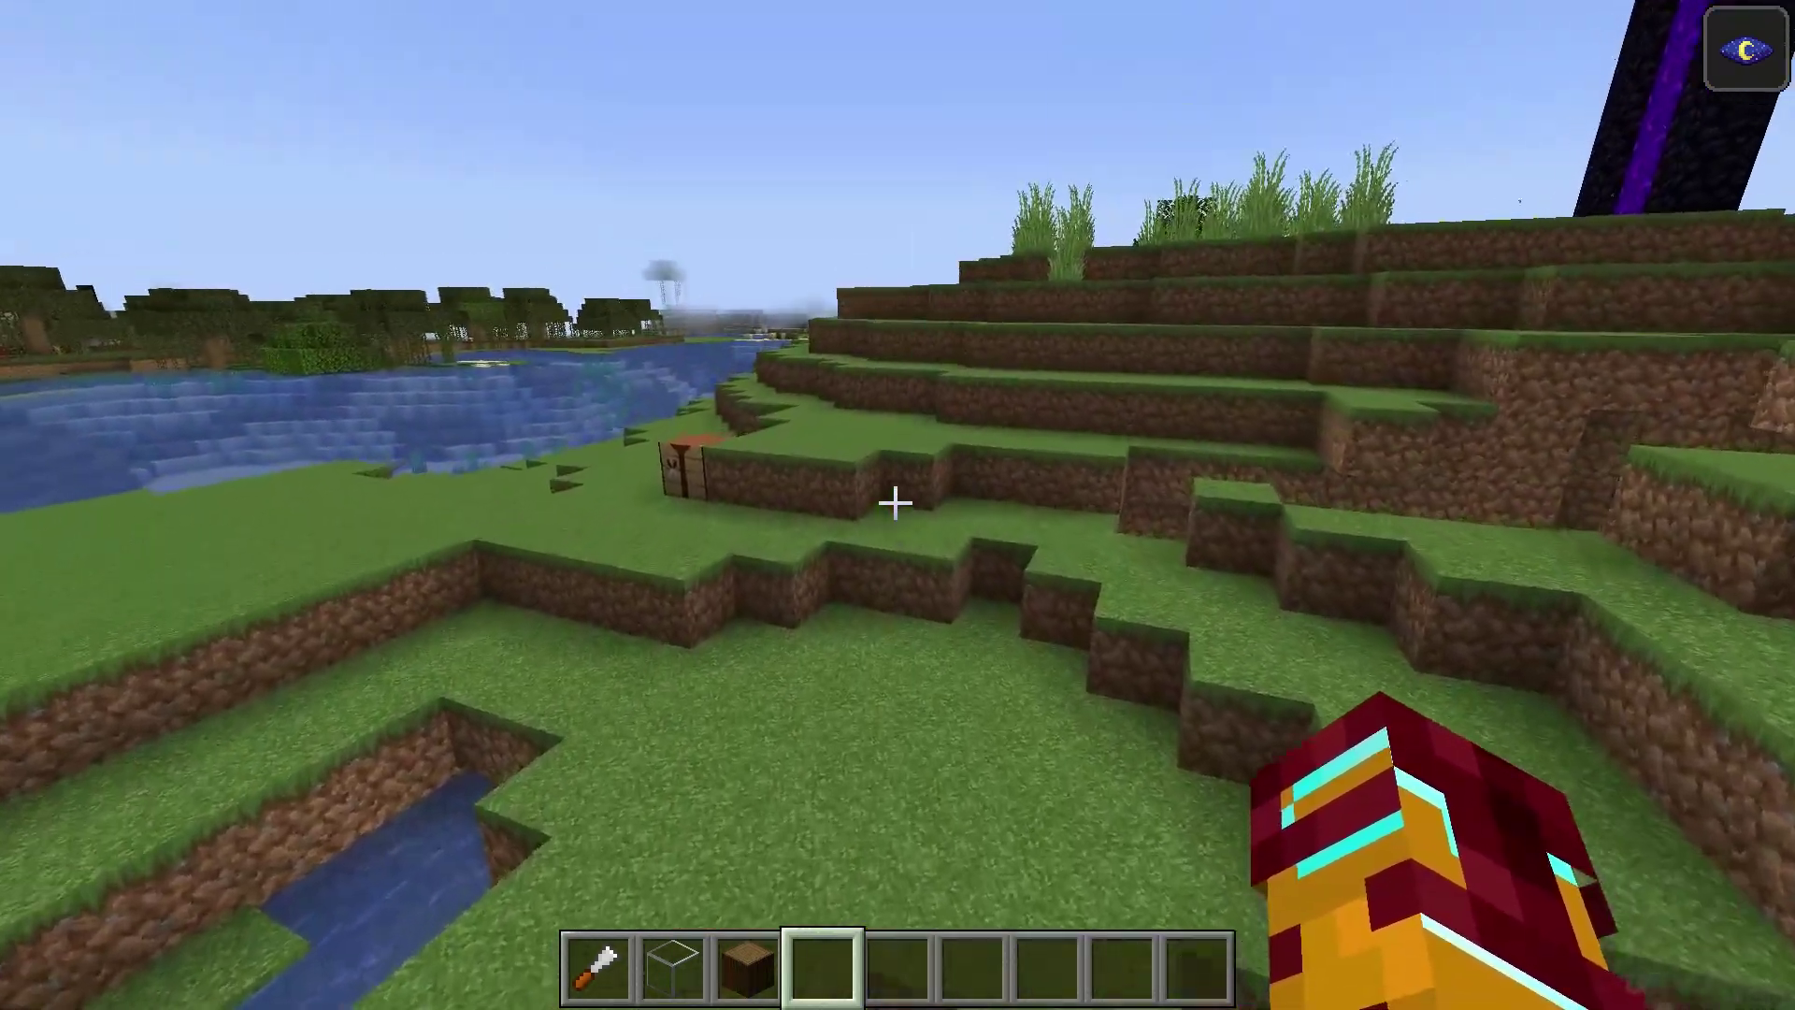
key("w")
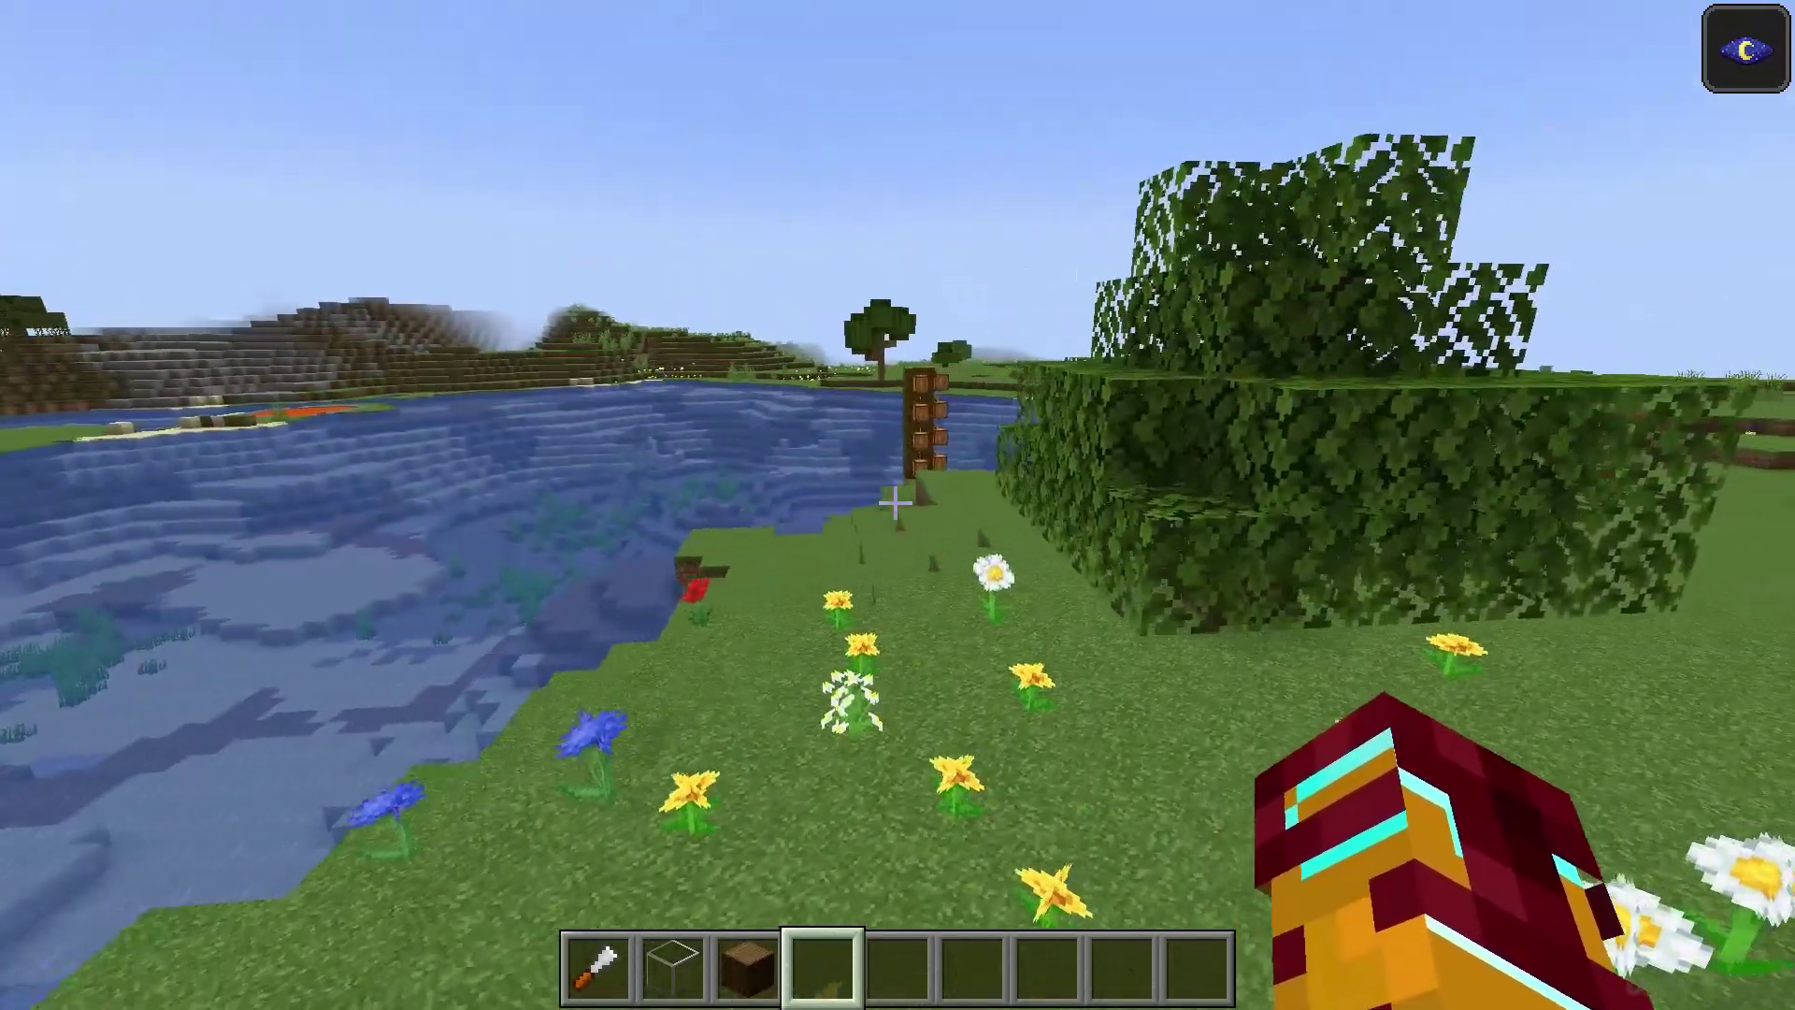
key("F4")
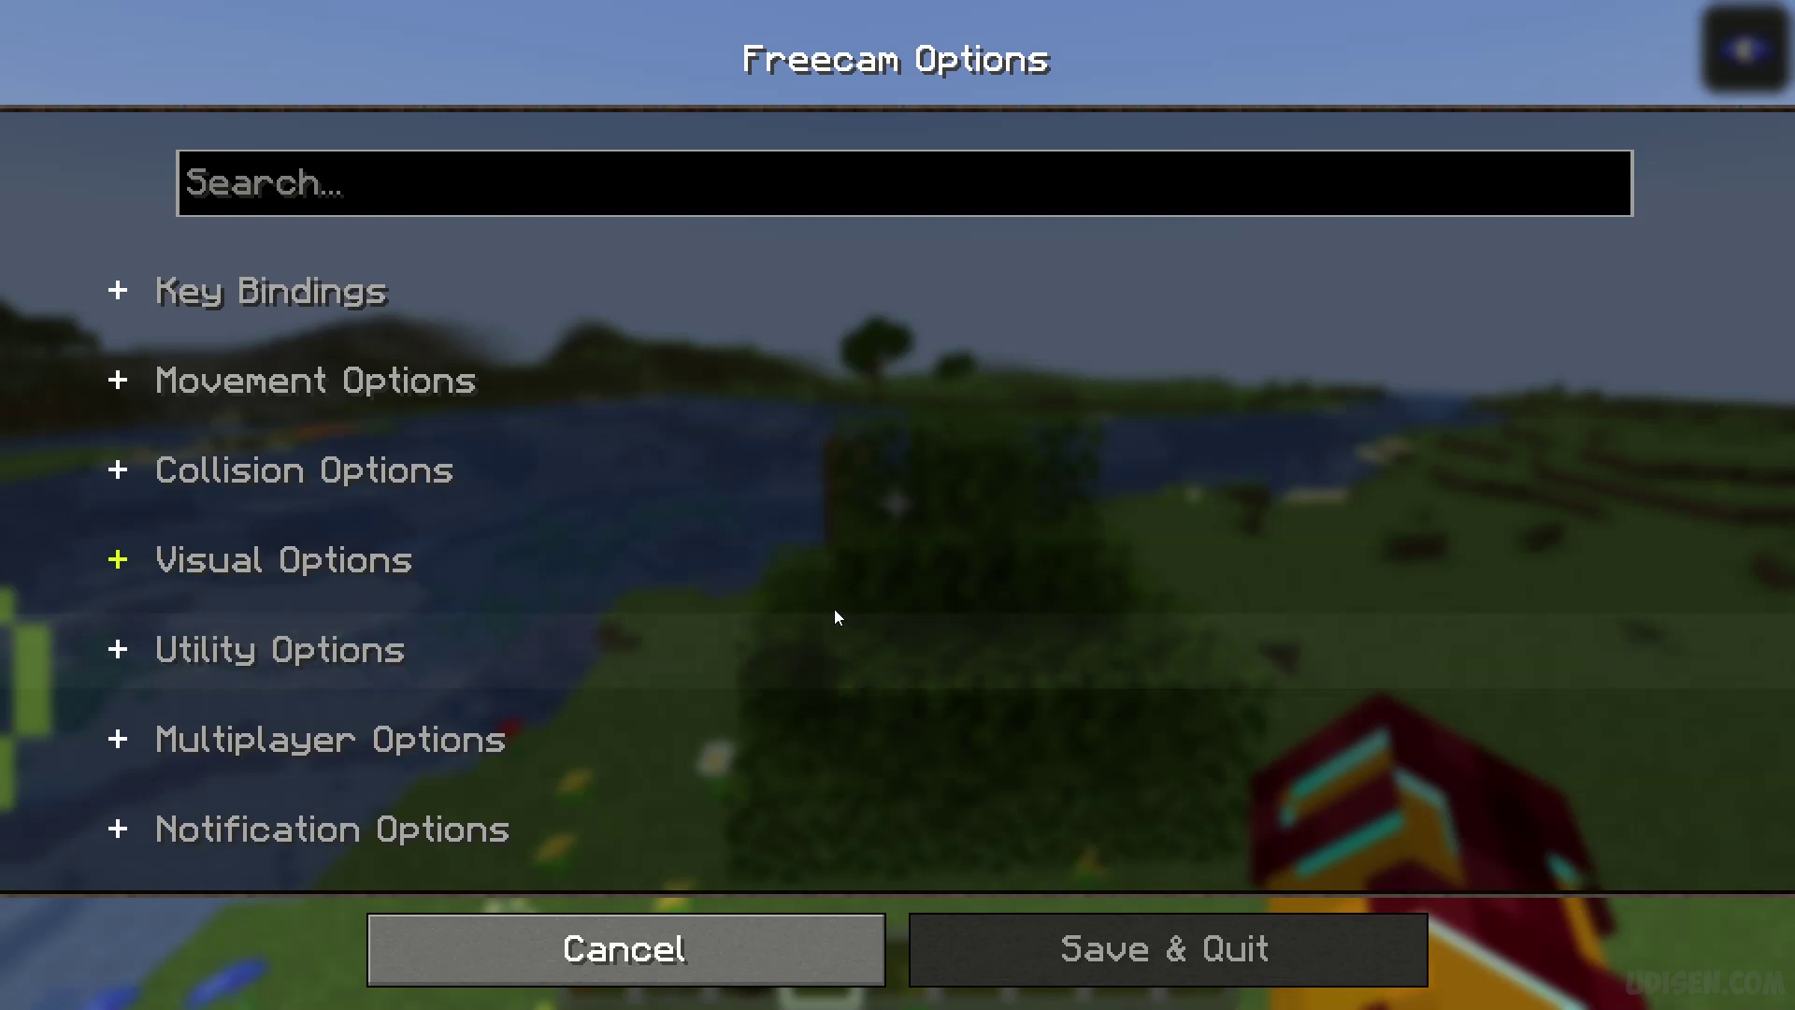
key("Escape")
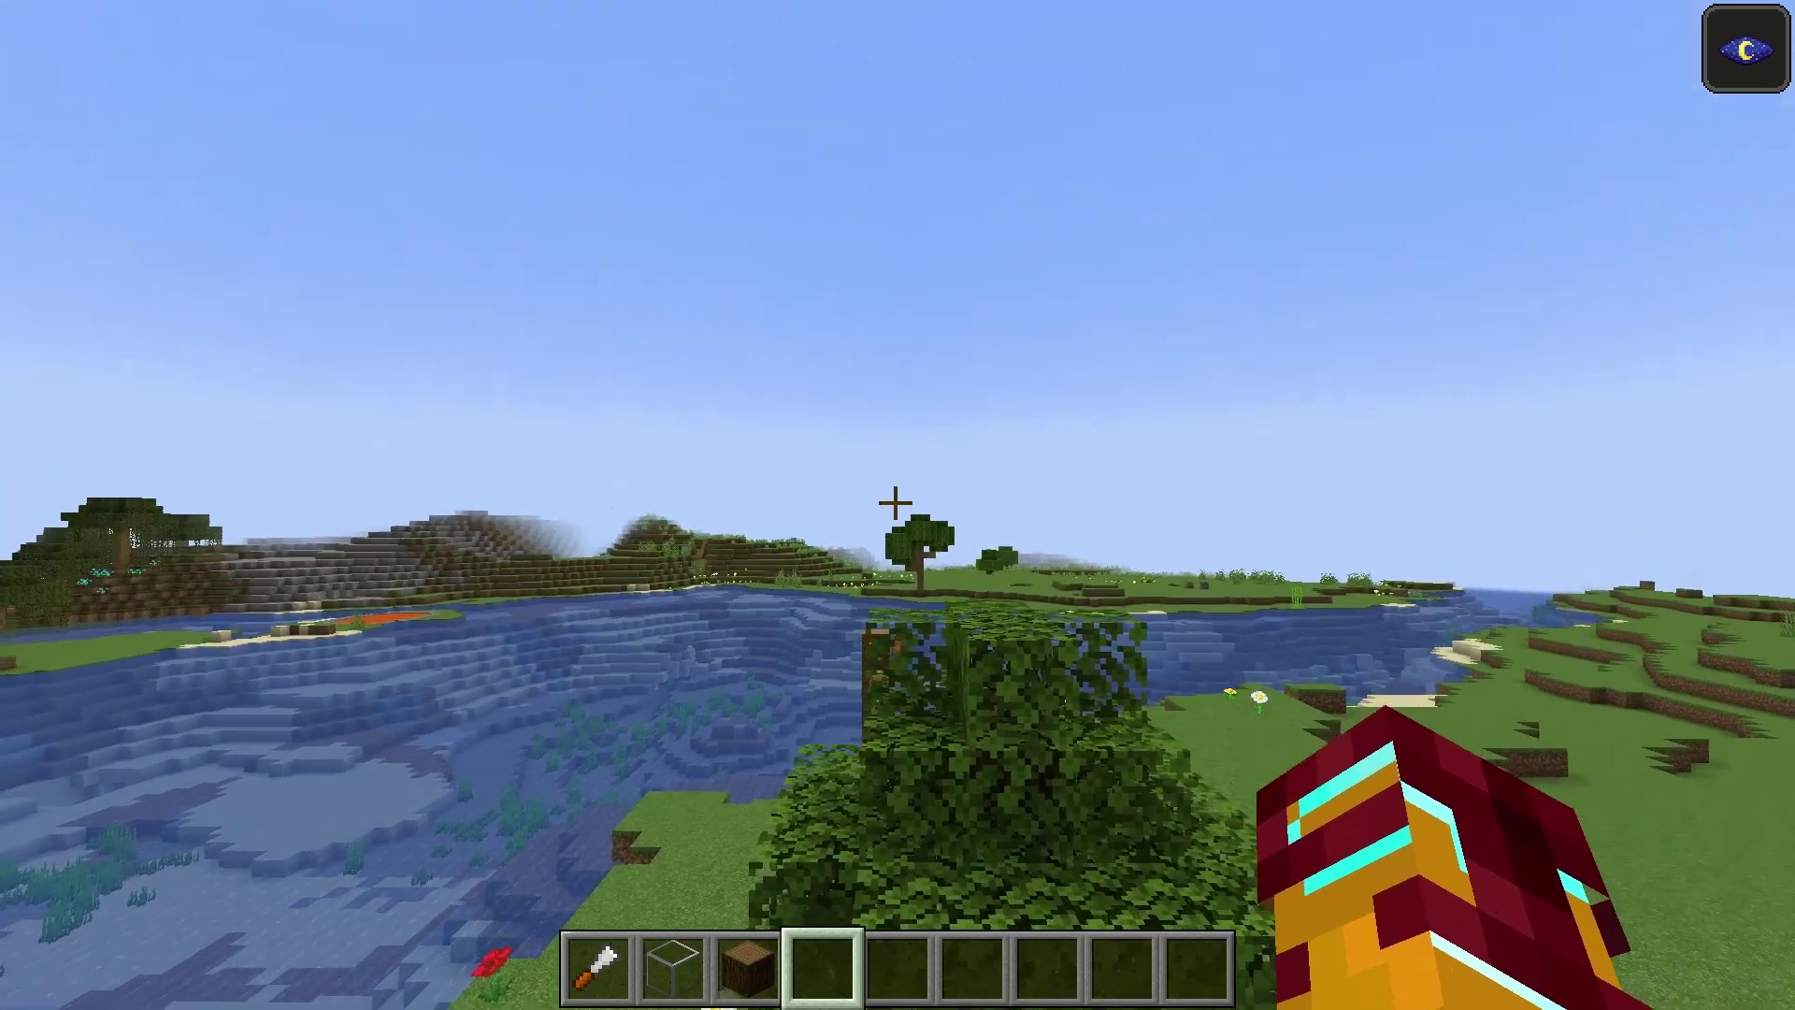
Switch to a multiplayer server and test the free camera around the red-and-white striped tower, ending with Freecam turned off.
key("Escape")
left_click(636, 669)
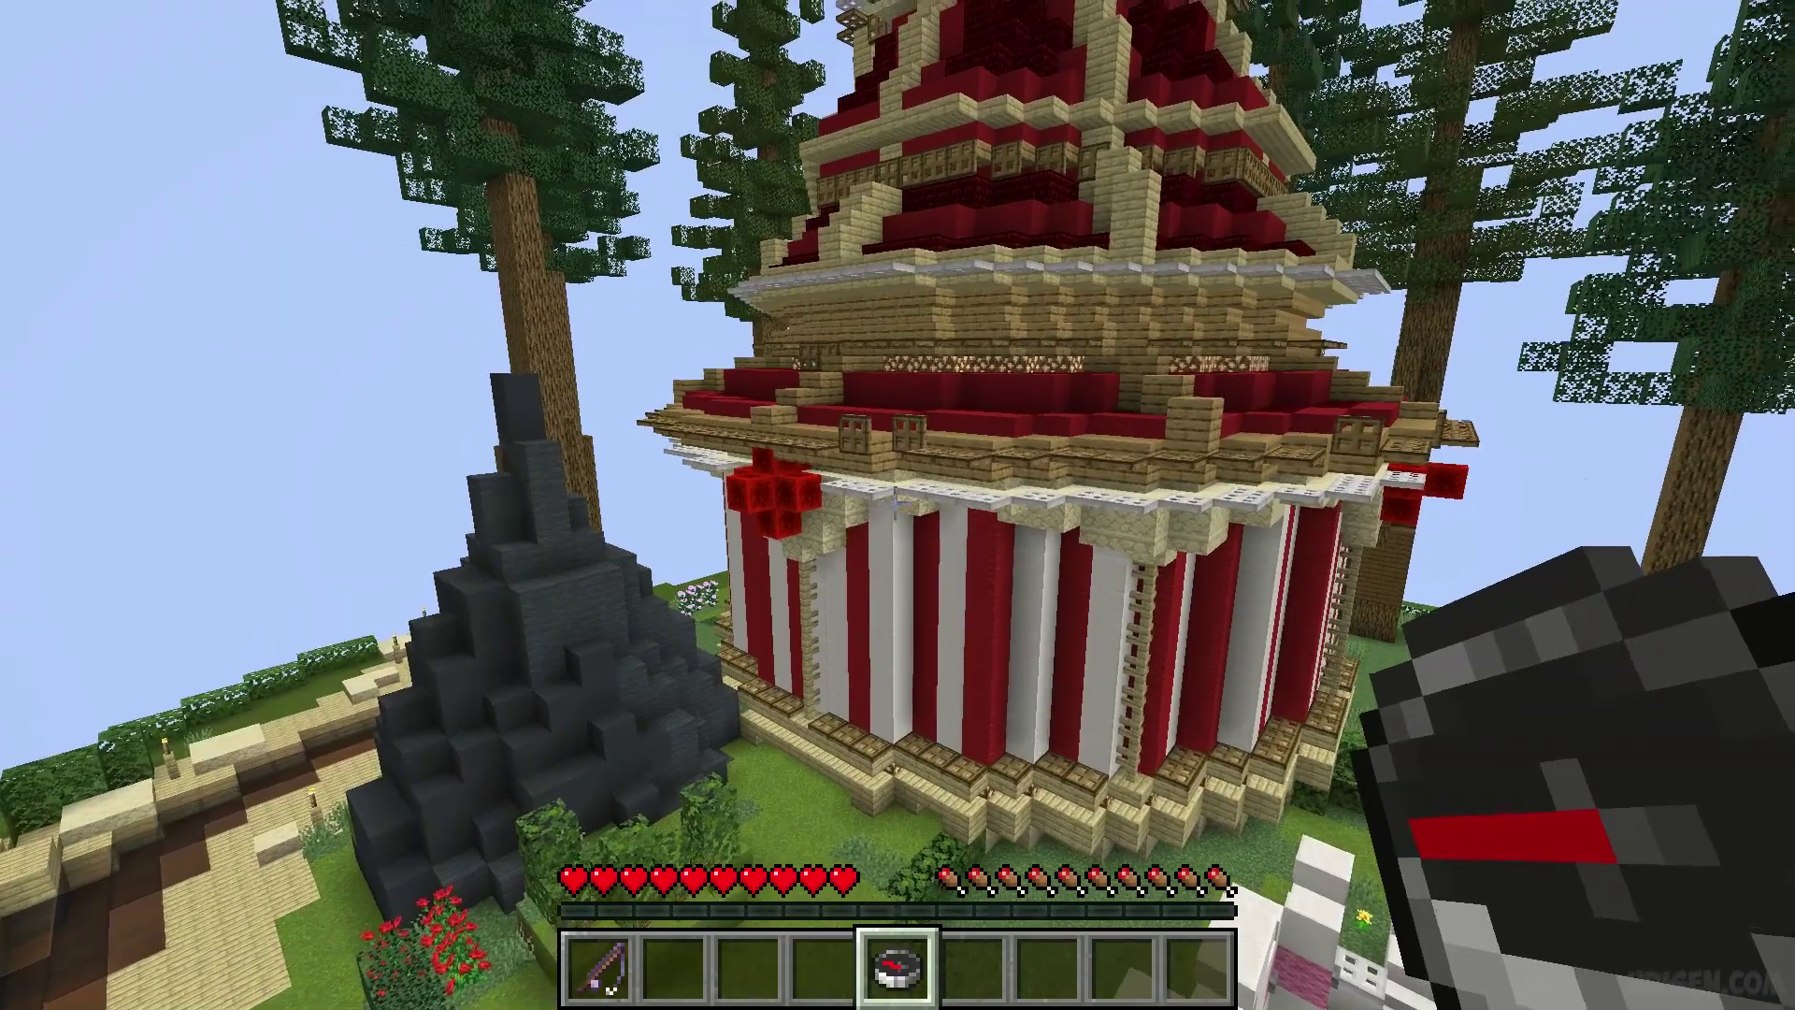
key("w")
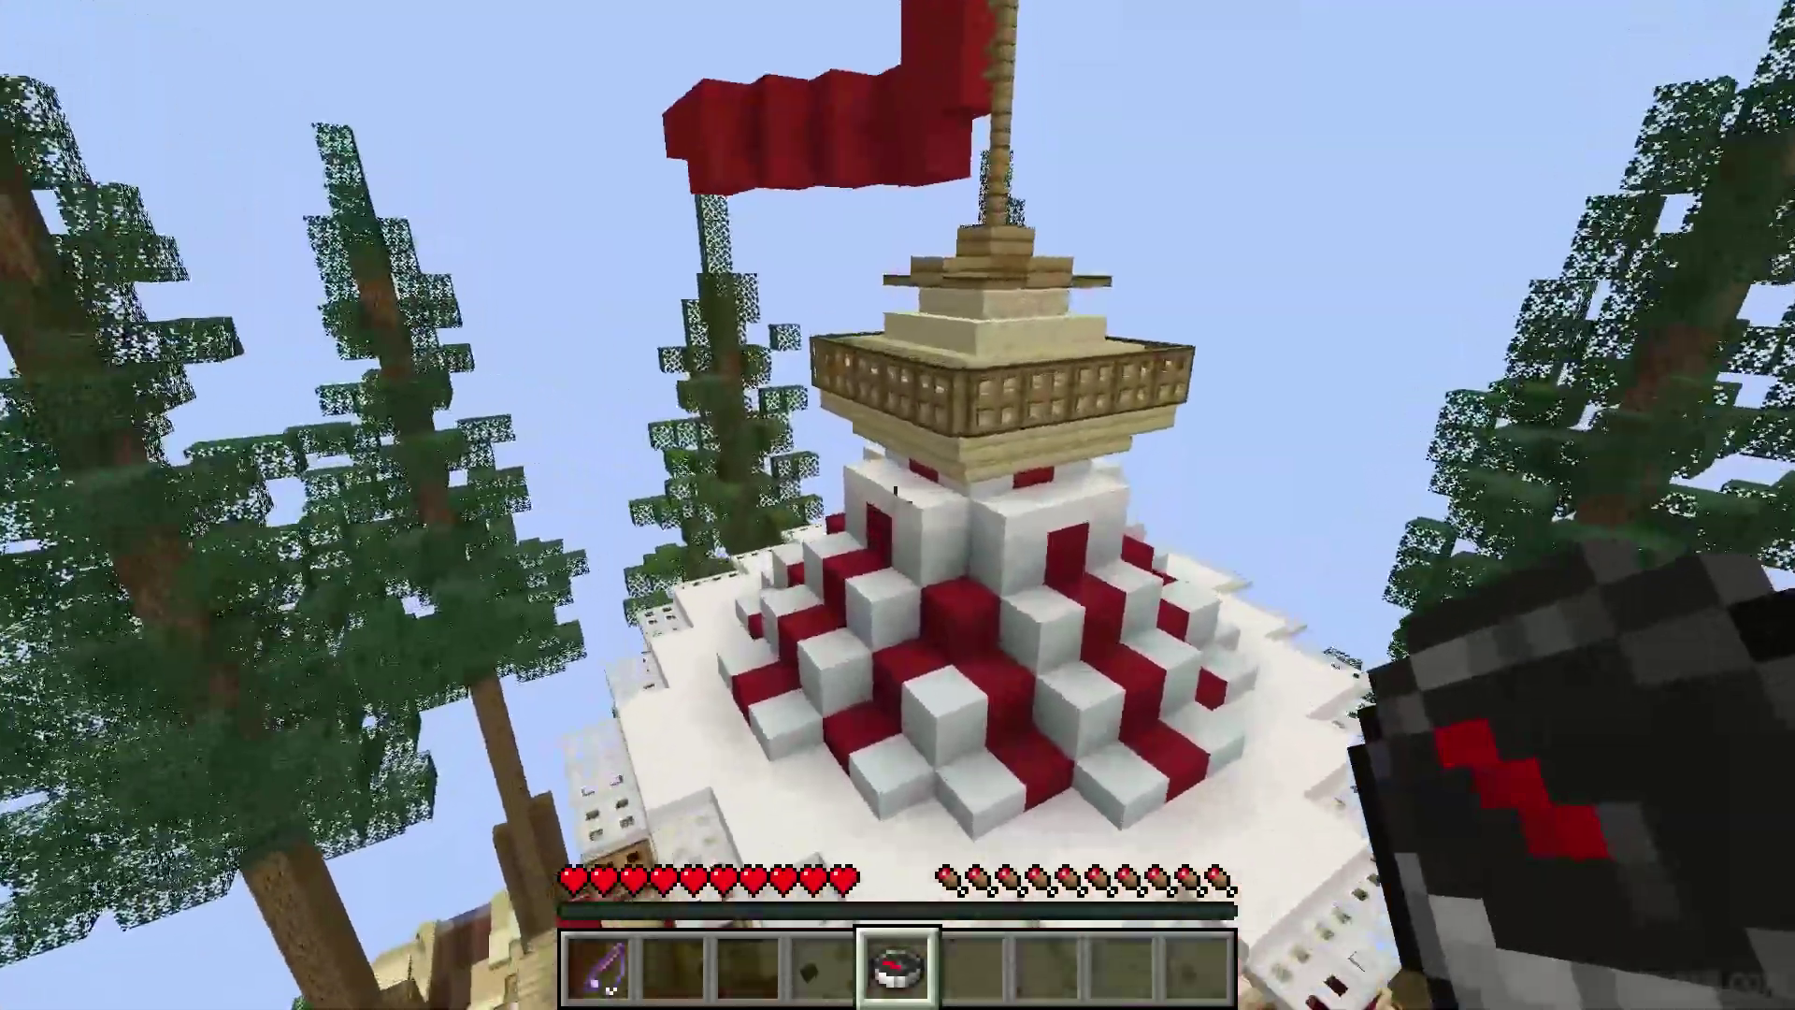
key("w")
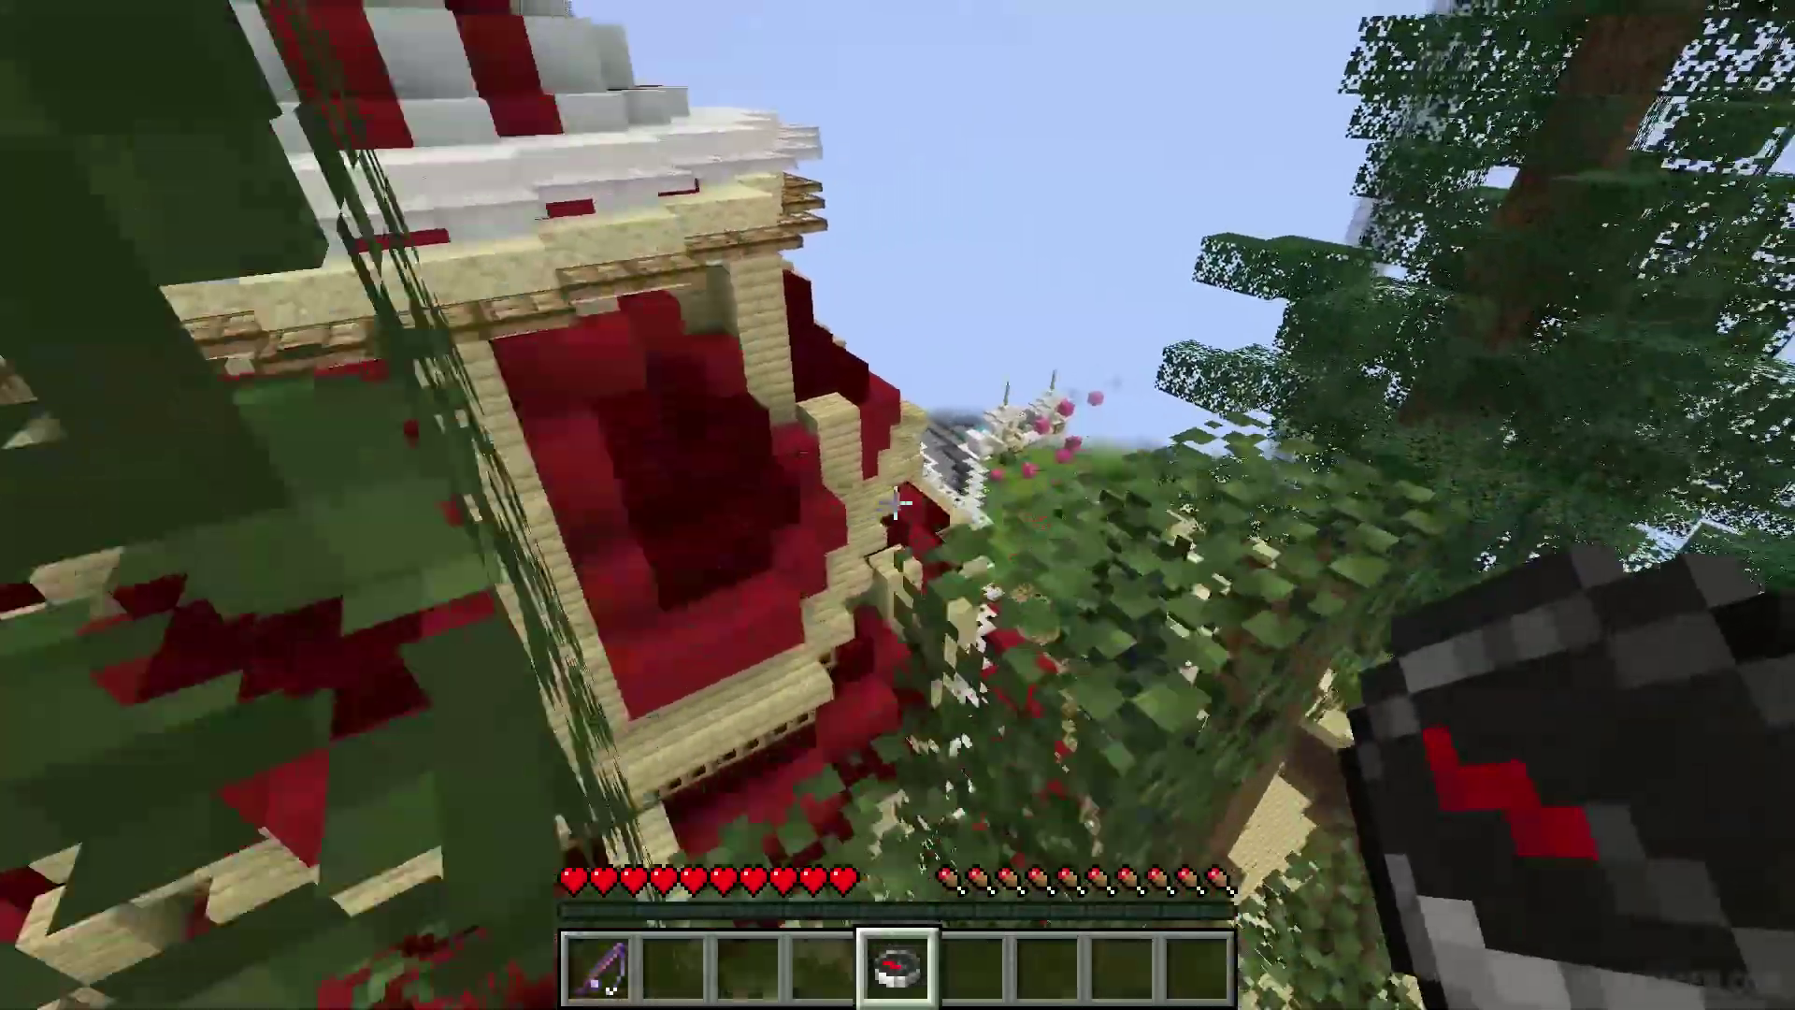
key("F4")
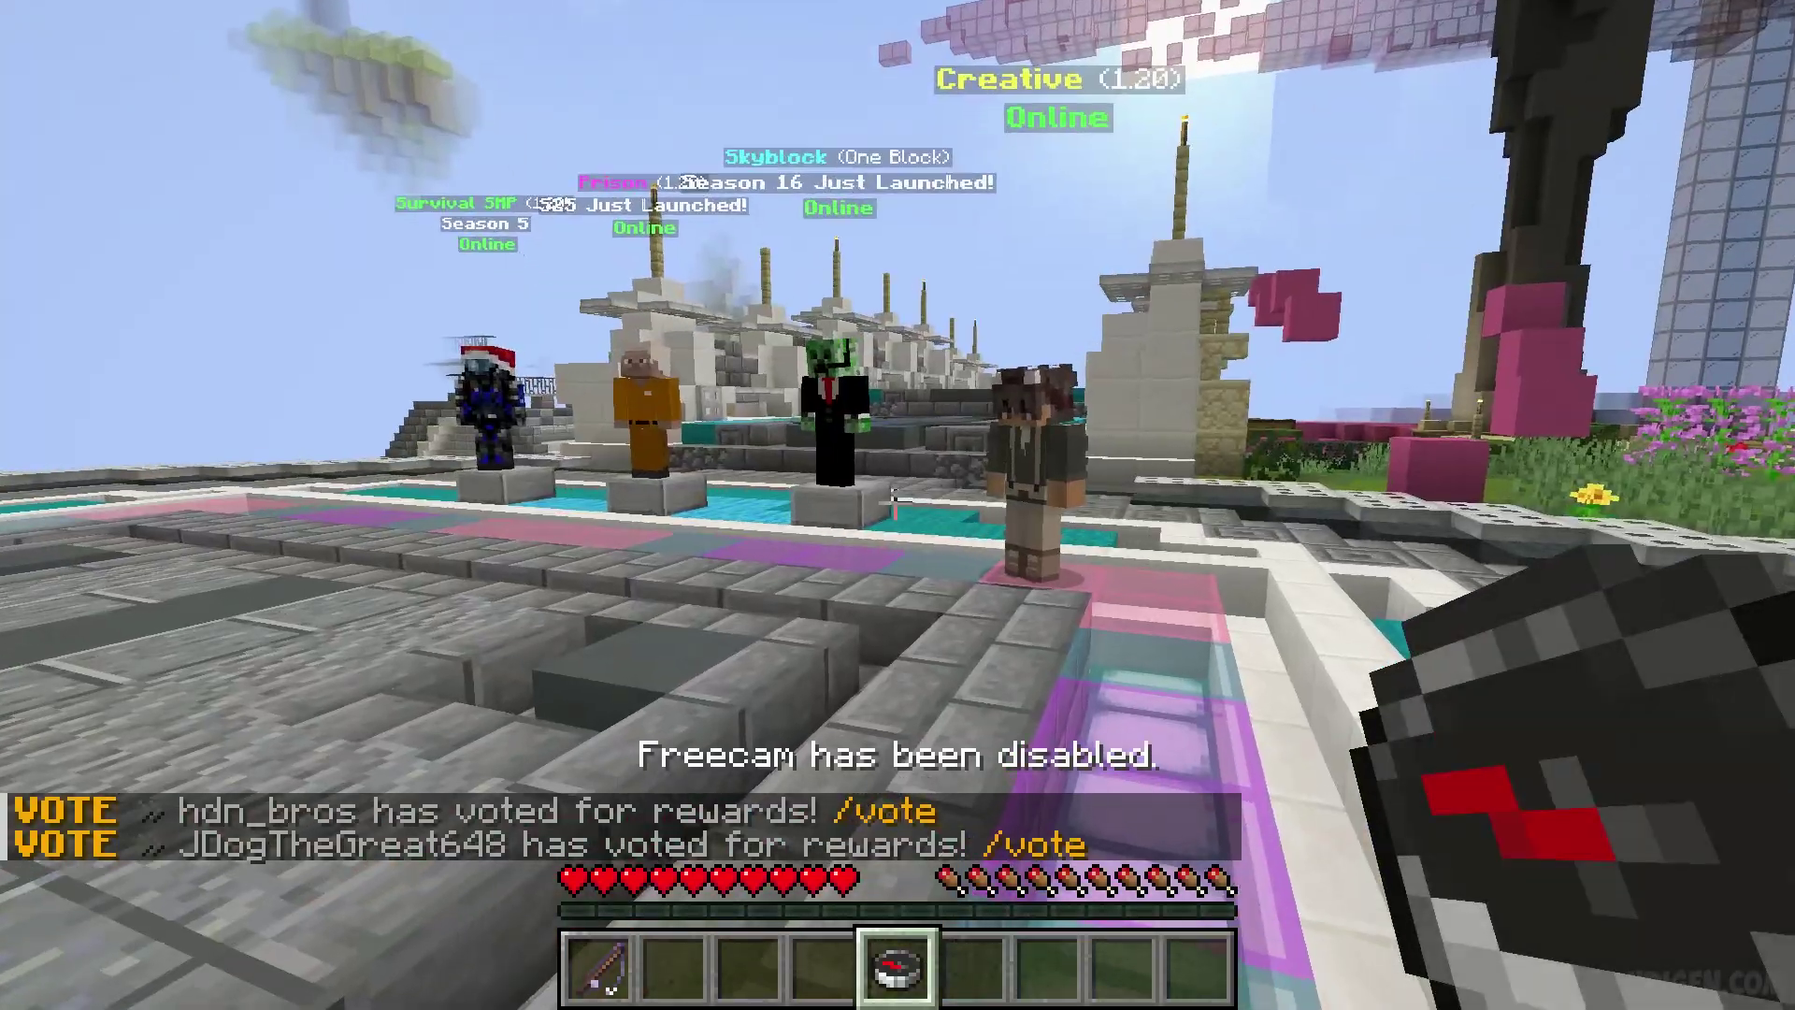